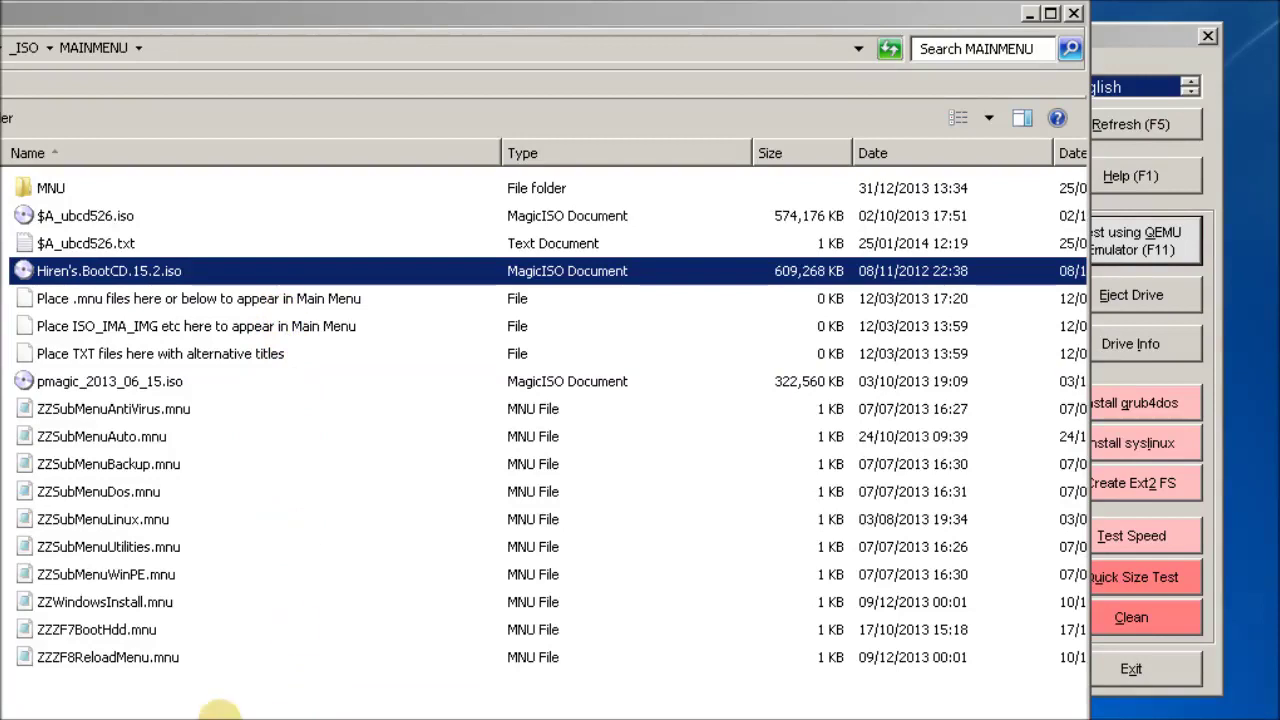
# - Rename Hiren's.BootCD.15.2.iso to Hiren's.BootCD.15.2.isowinvh
pyautogui.click(188, 275)
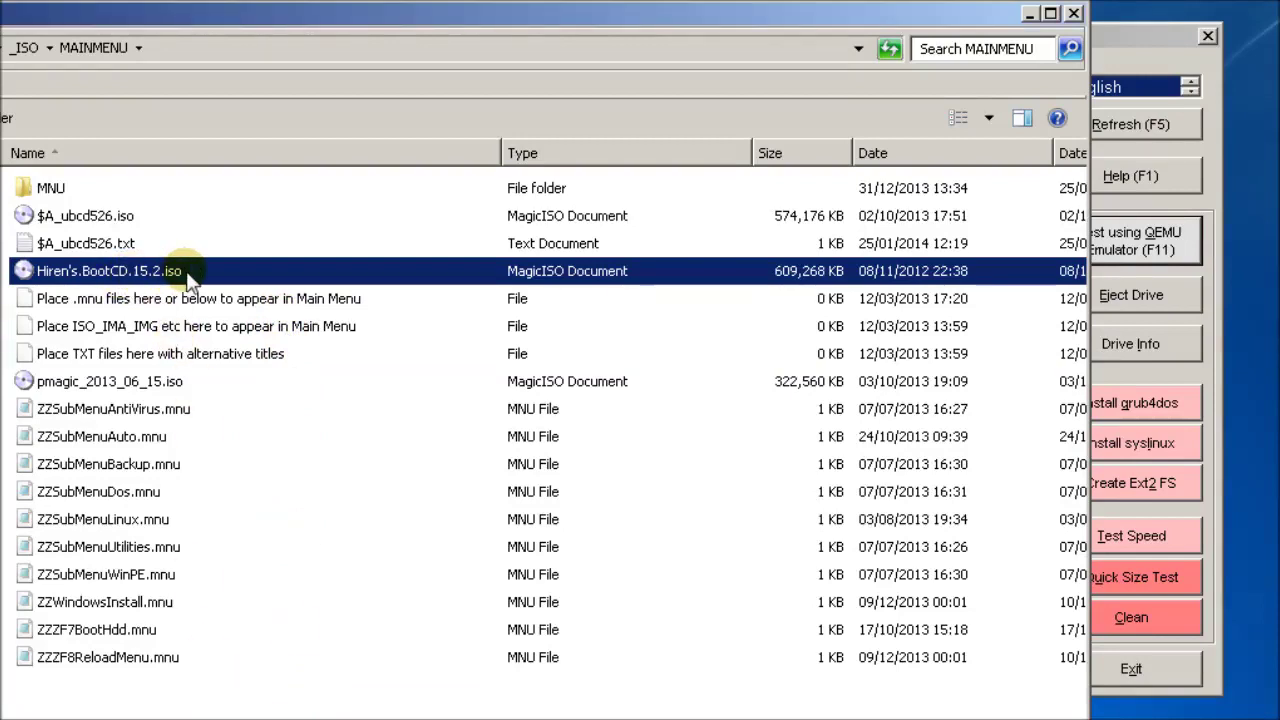
pyautogui.press('F2')
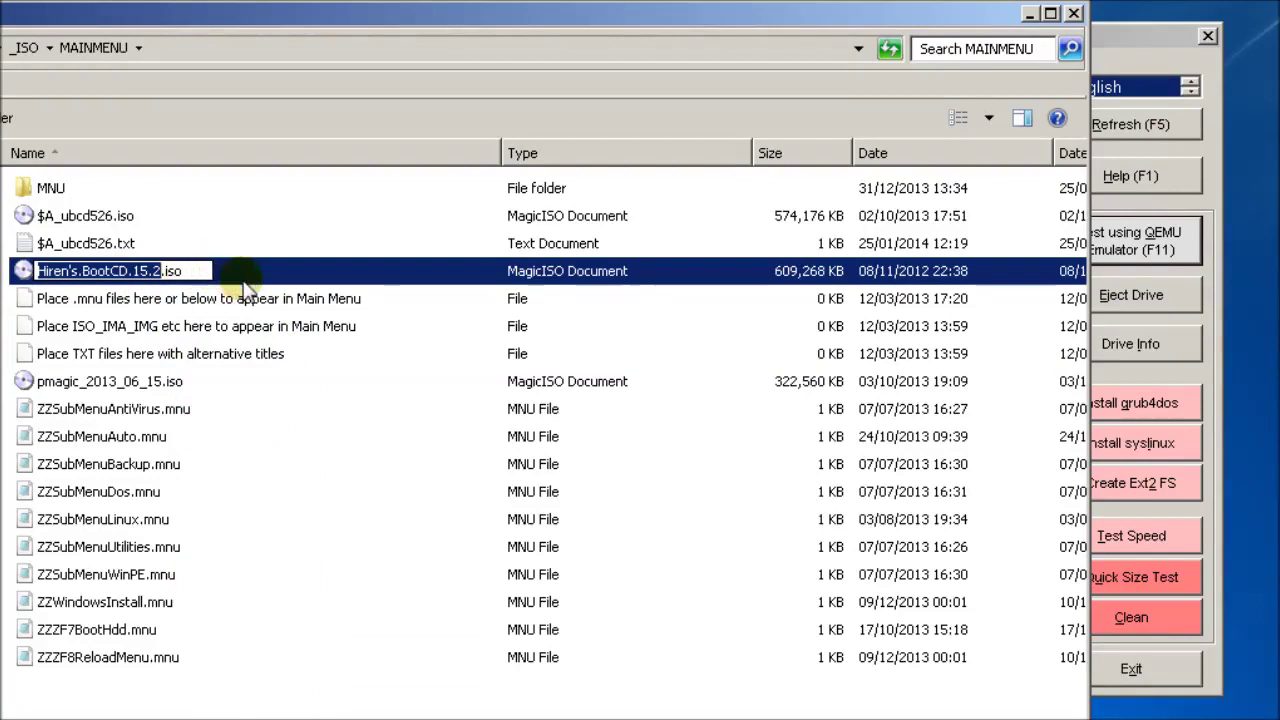
pyautogui.click(203, 271)
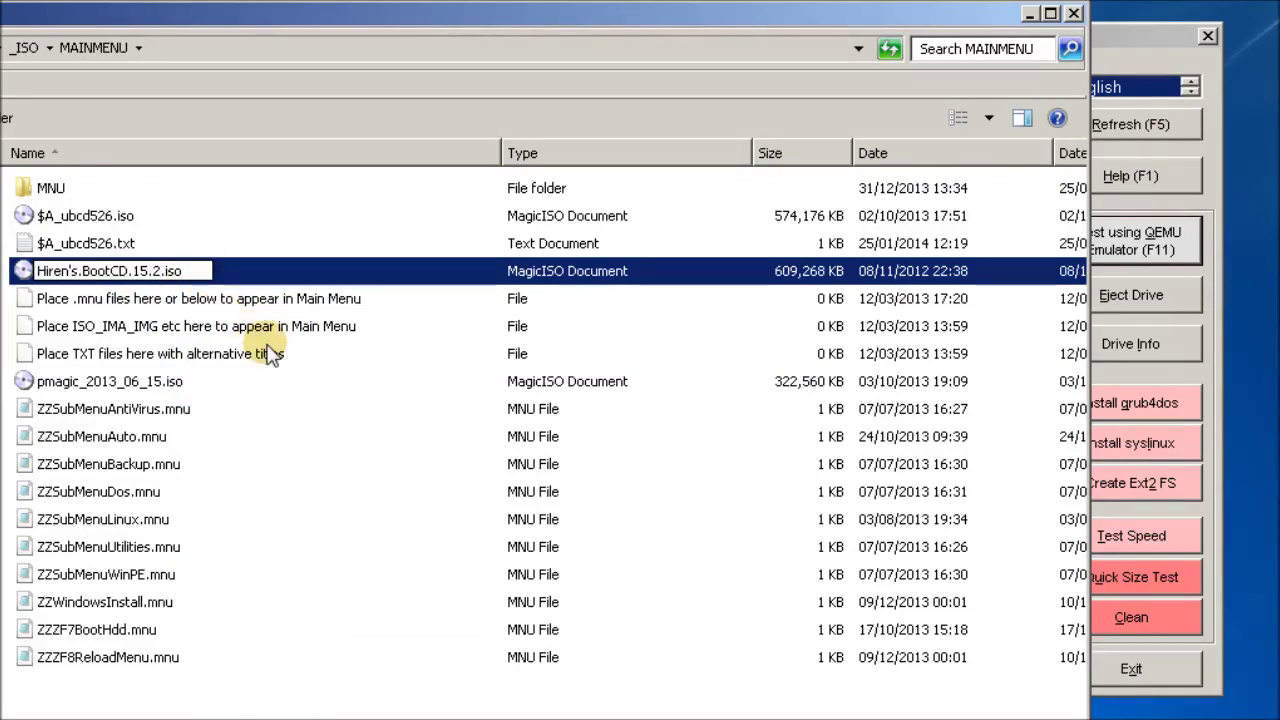
pyautogui.write('winvh')
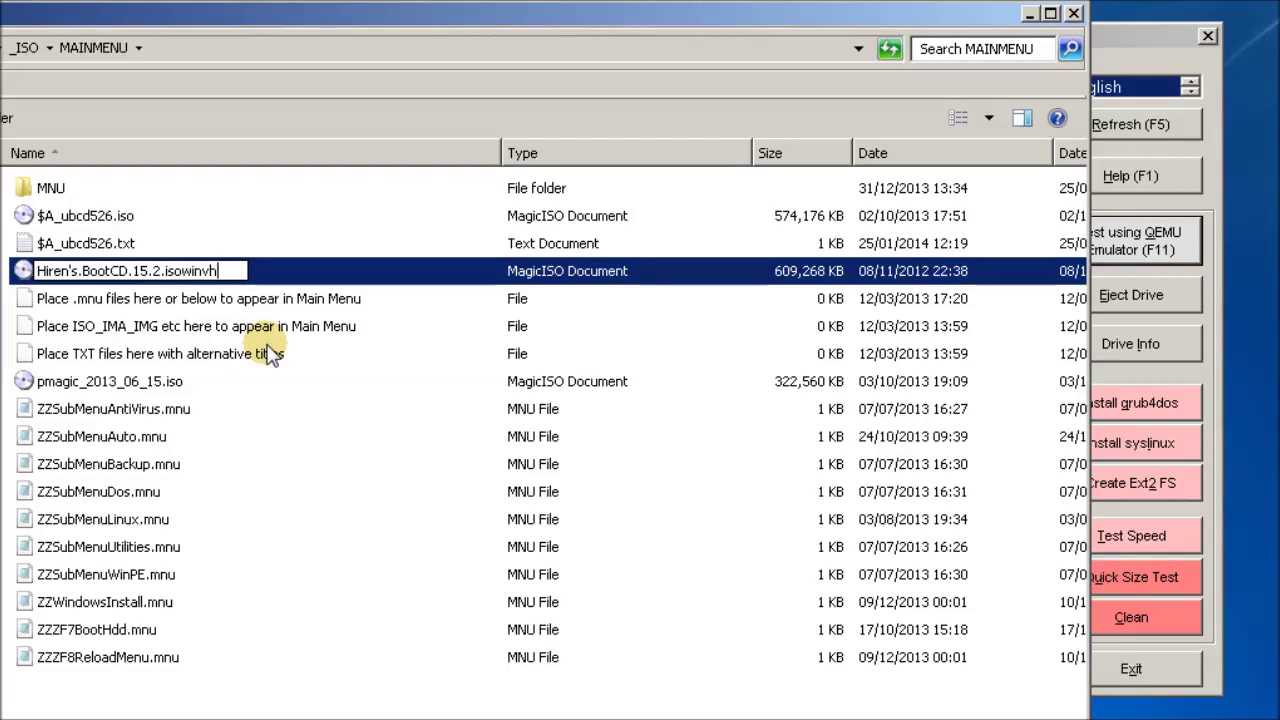
pyautogui.press('Return')
pyautogui.press('Return')
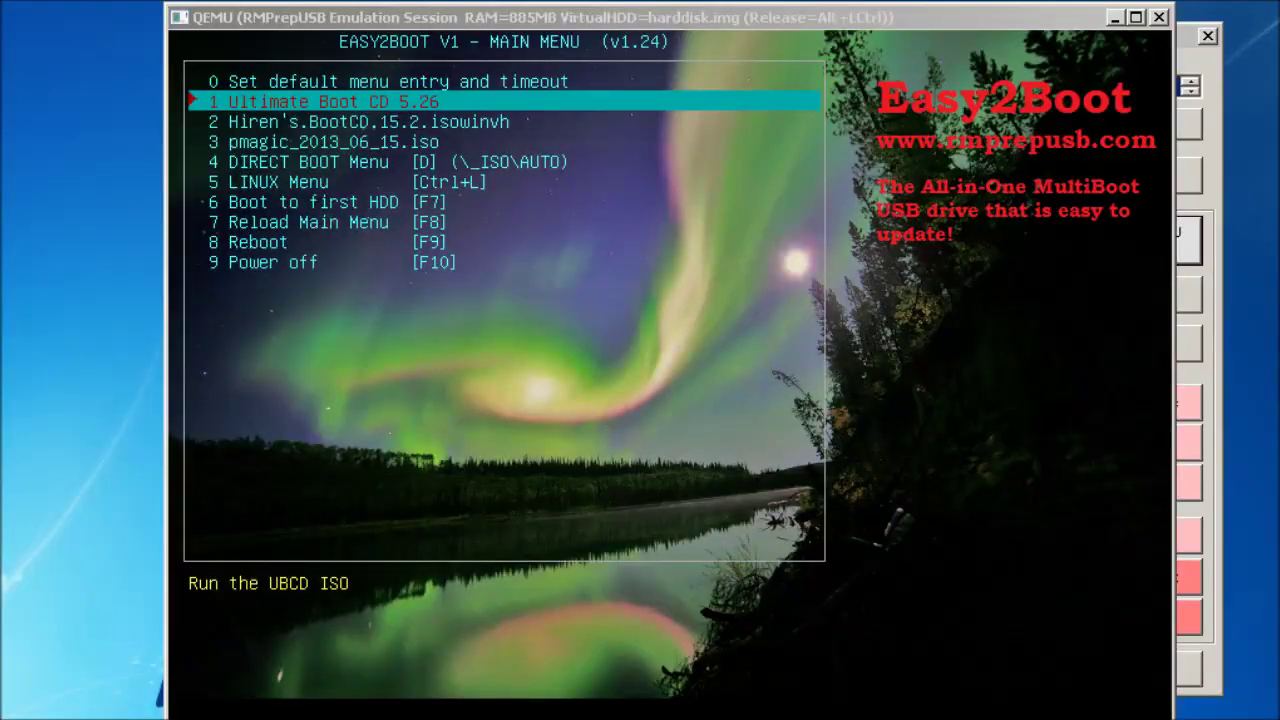
# - Boot Easy2Boot entry 2, Hiren's.BootCD.15.2.isowinvh, into Mini Windows Xp in QEMU
pyautogui.click(670, 408)
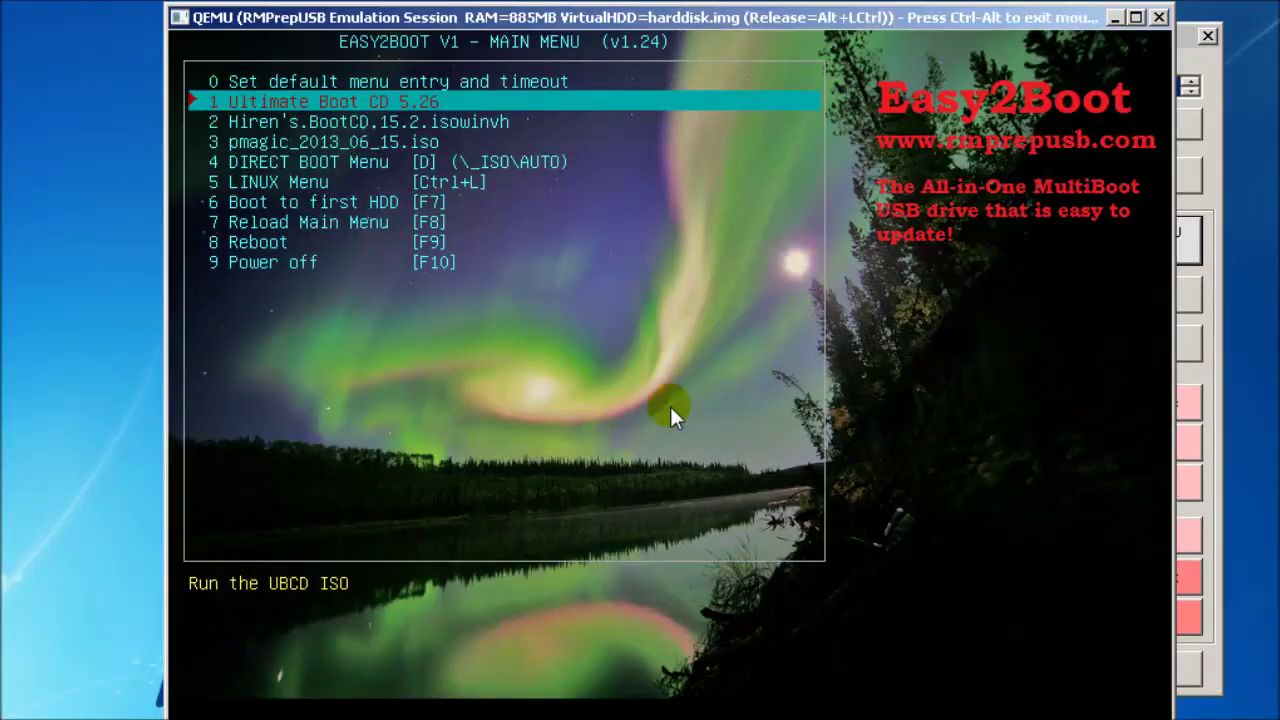
pyautogui.press('Down')
pyautogui.press('Return')
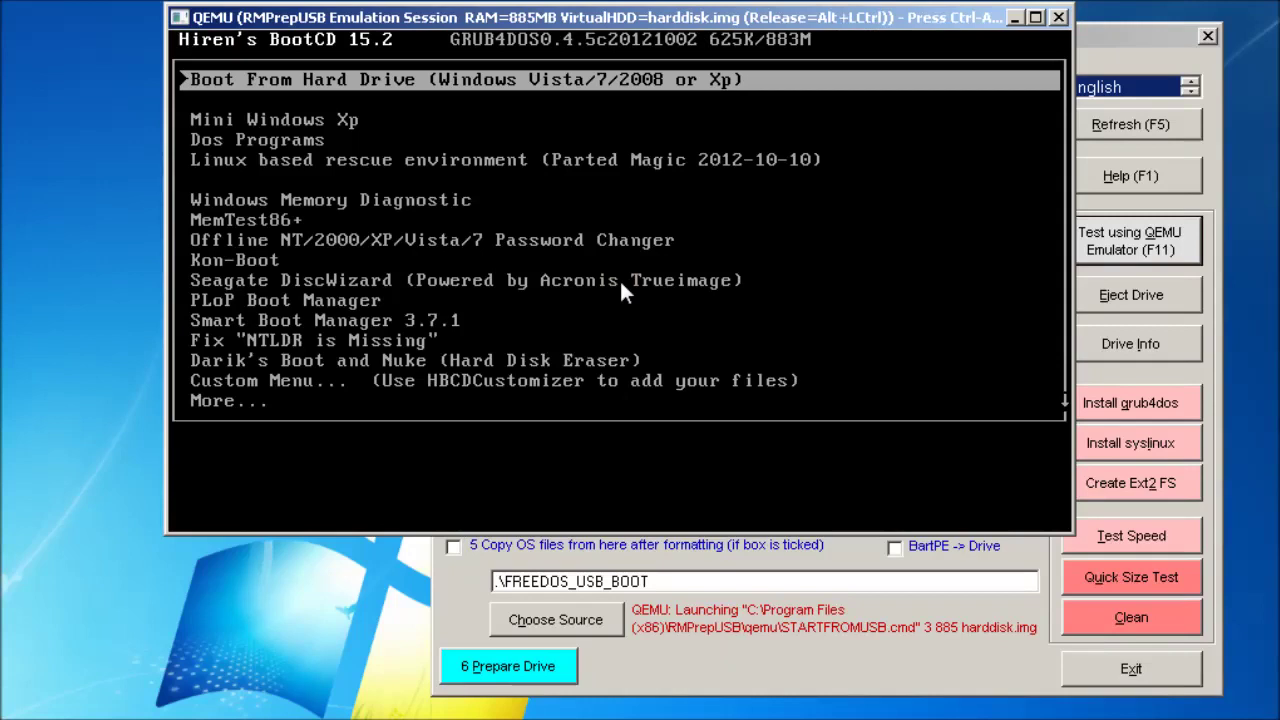
pyautogui.press('Down')
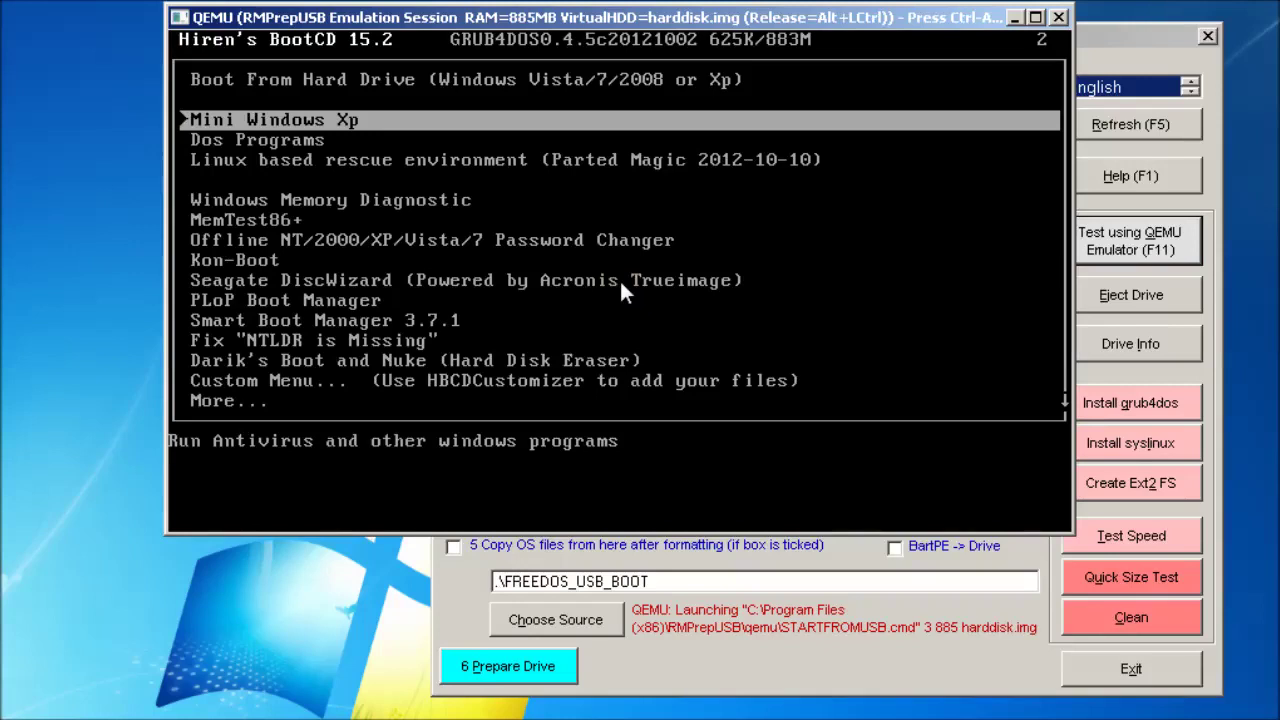
pyautogui.press('Return')
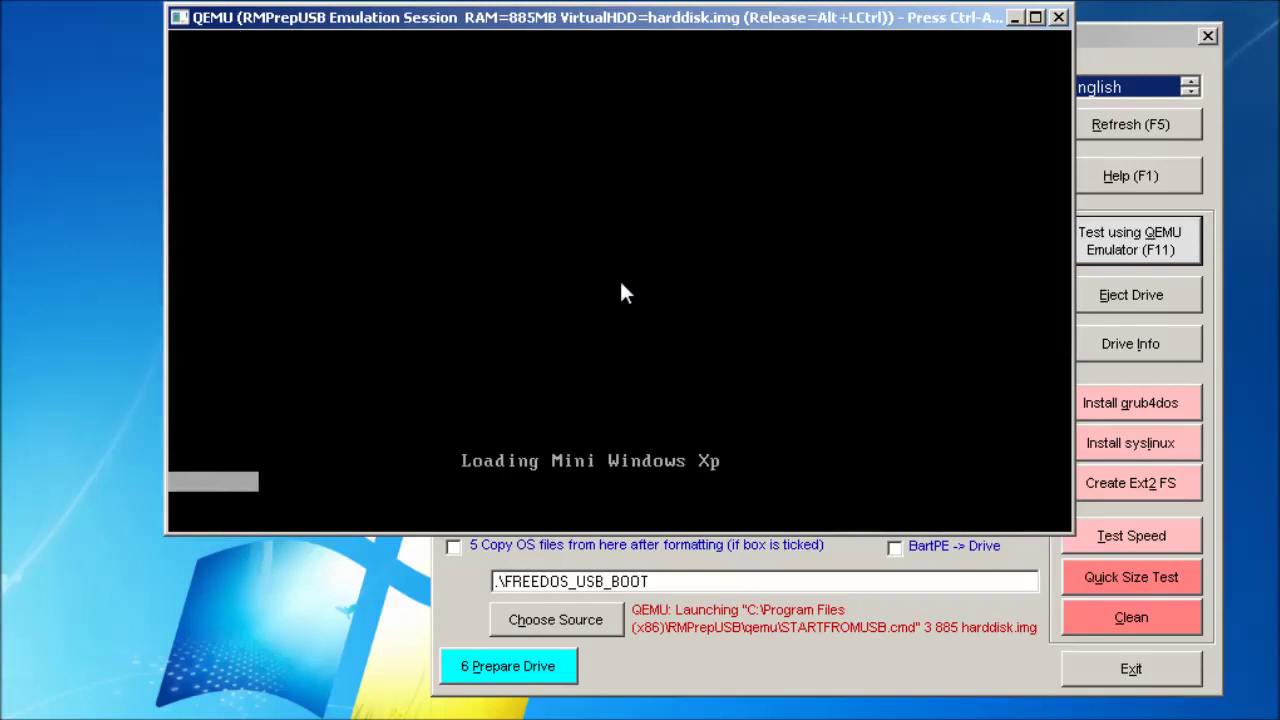
pyautogui.hotkey('ctrl', 'alt')
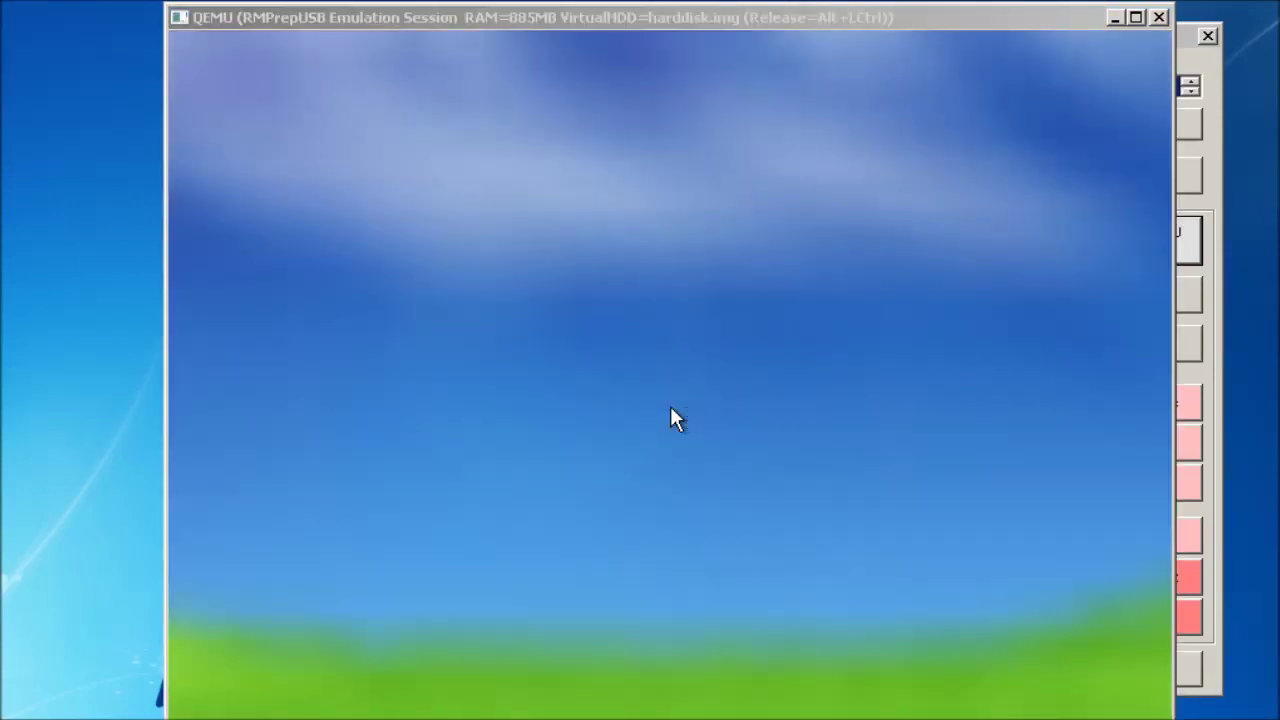
pyautogui.click(670, 408)
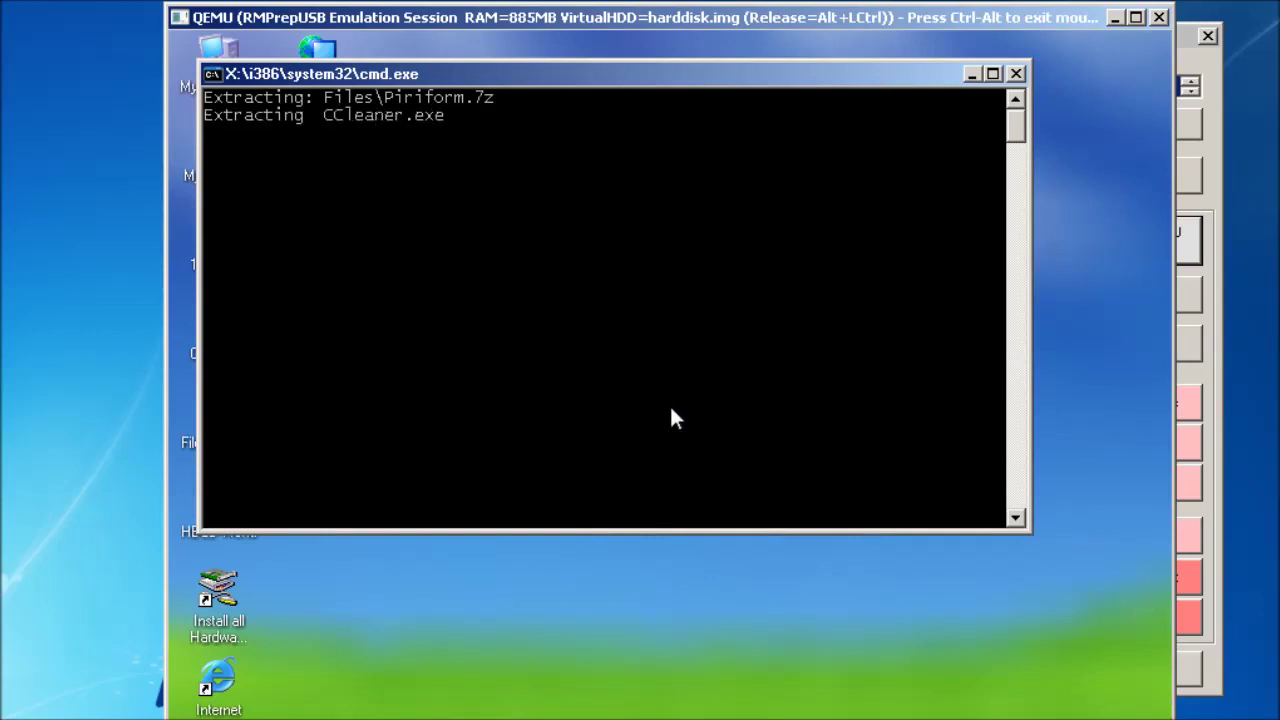
pyautogui.hotkey('ctrl', 'alt')
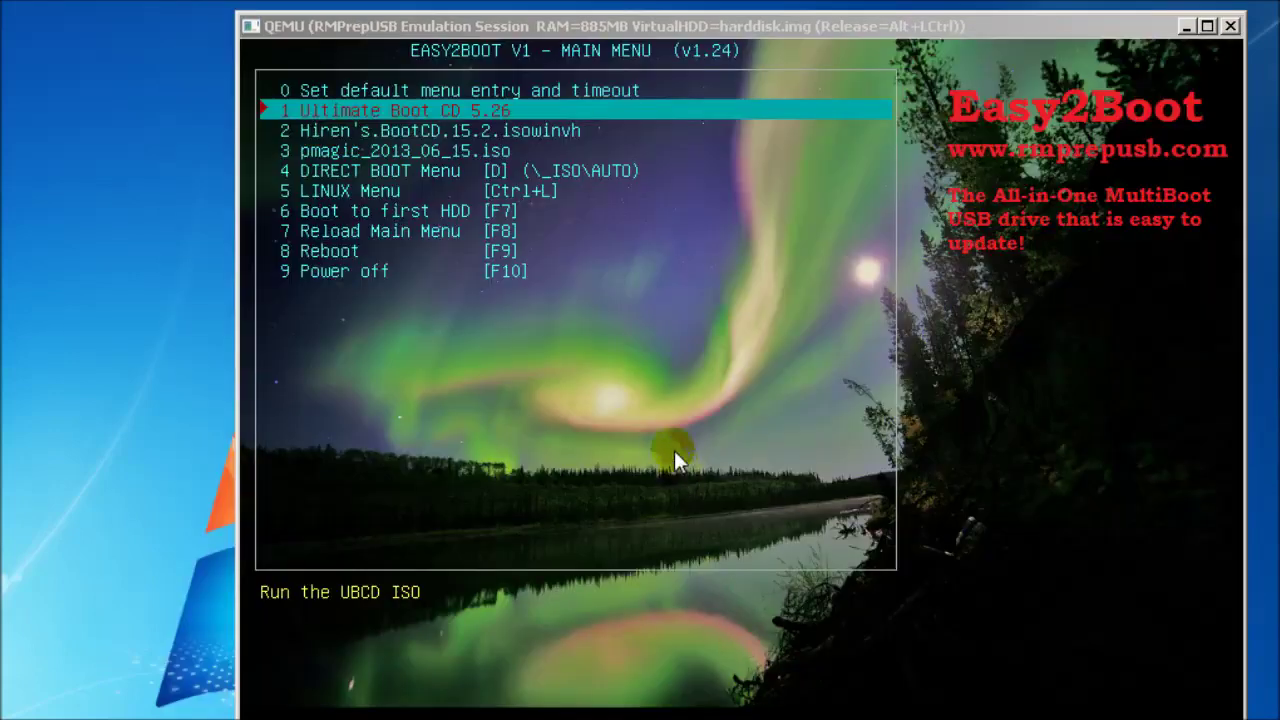
# - Boot the Hiren's.BootCD entry into Dos Programs in QEMU
pyautogui.click(741, 413)
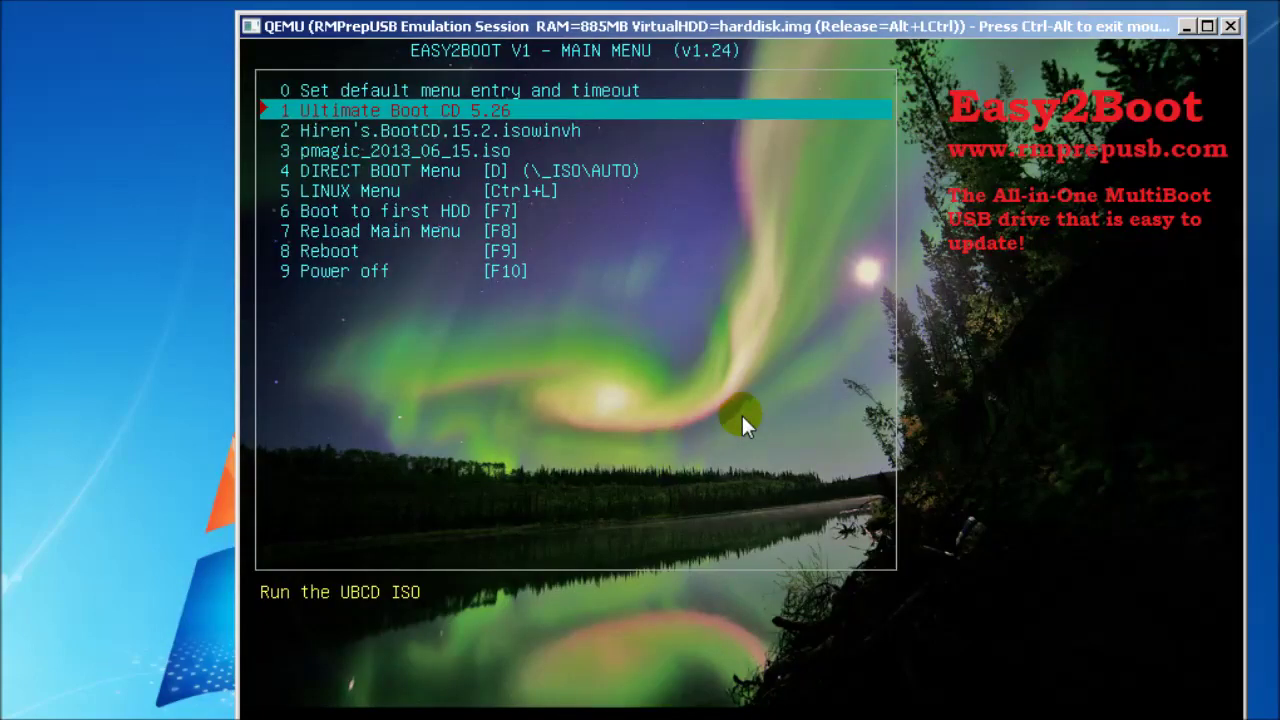
pyautogui.press('Down')
pyautogui.press('Return')
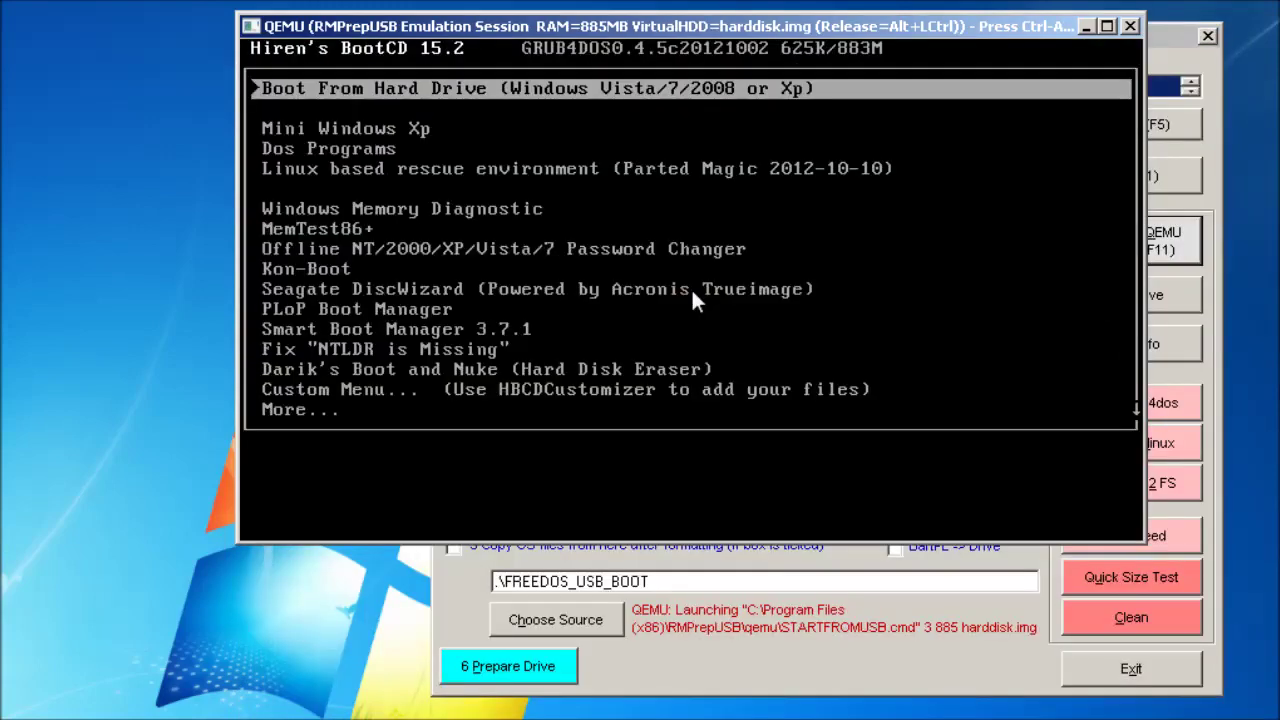
pyautogui.press('Down')
pyautogui.press('Down')
pyautogui.press('Return')
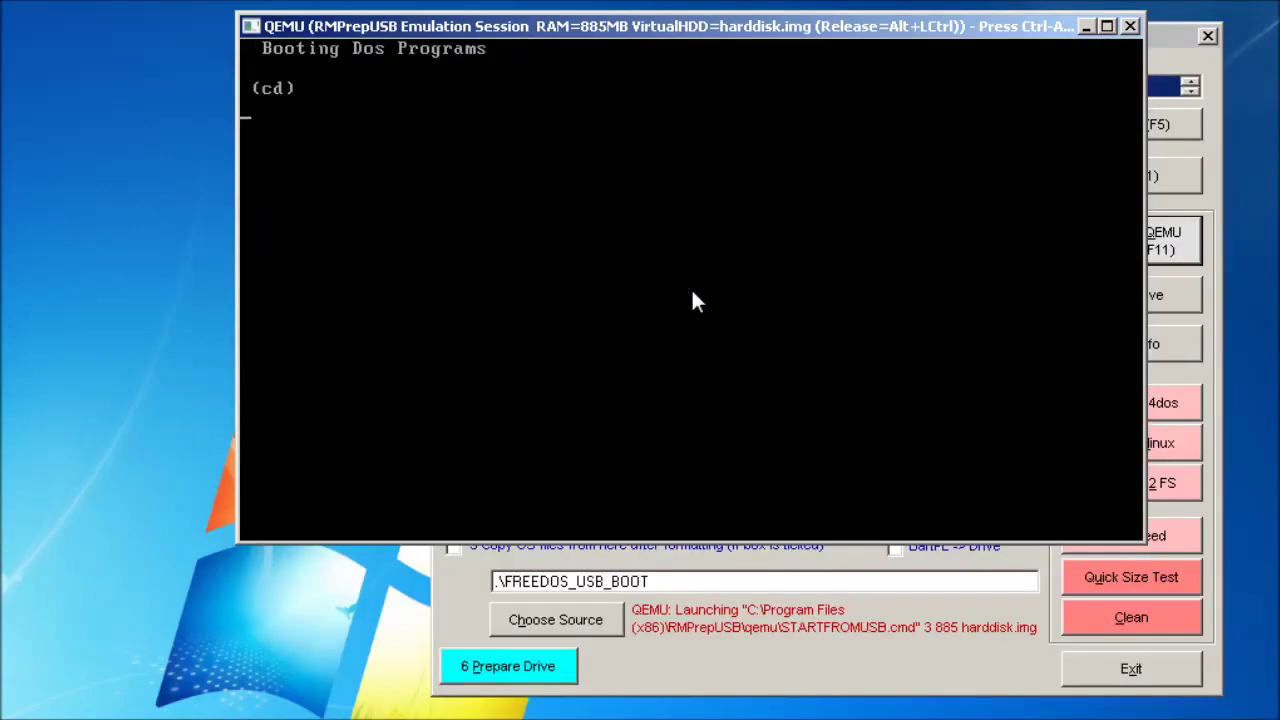
# - Start Partition Saving from the Recovery Tools menu
pyautogui.press('Up')
pyautogui.press('Up')
pyautogui.press('Up')
pyautogui.press('Up')
pyautogui.press('Up')
pyautogui.press('Return')
pyautogui.press('Up')
pyautogui.press('Up')
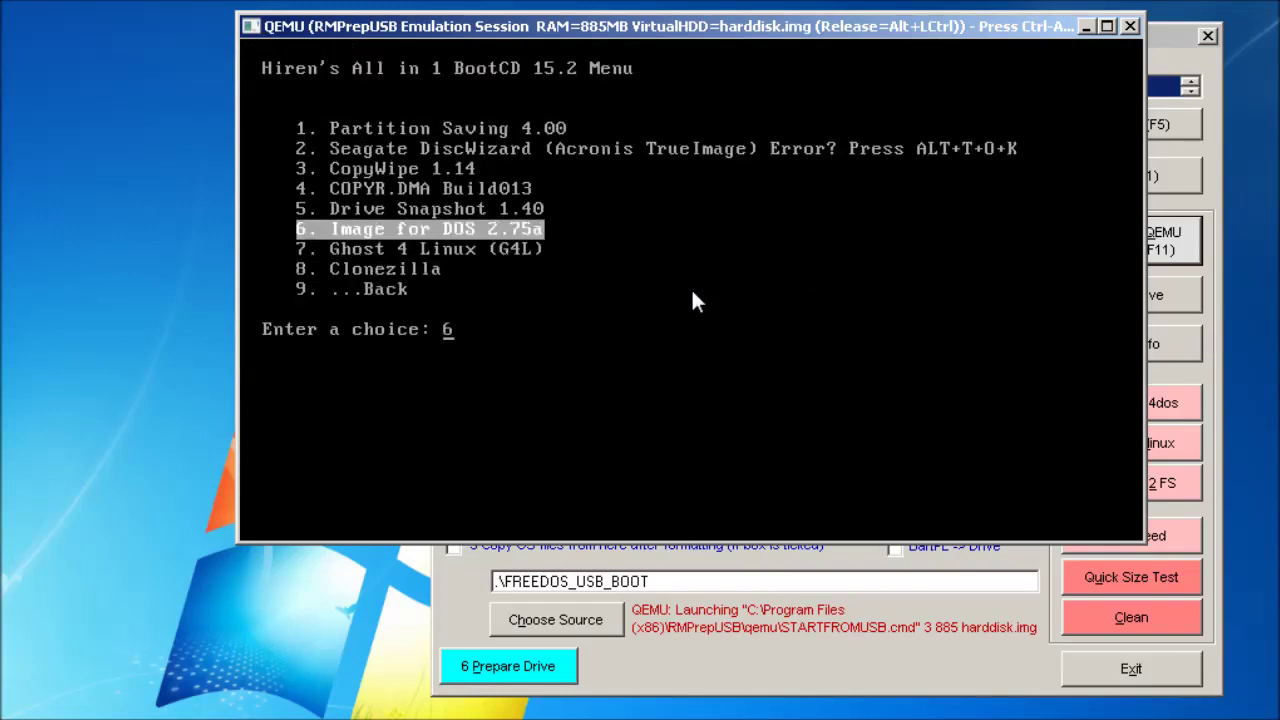
pyautogui.press('Up')
pyautogui.press('Up')
pyautogui.press('Up')
pyautogui.press('Up')
pyautogui.press('Up')
pyautogui.press('Up')
pyautogui.press('Return')
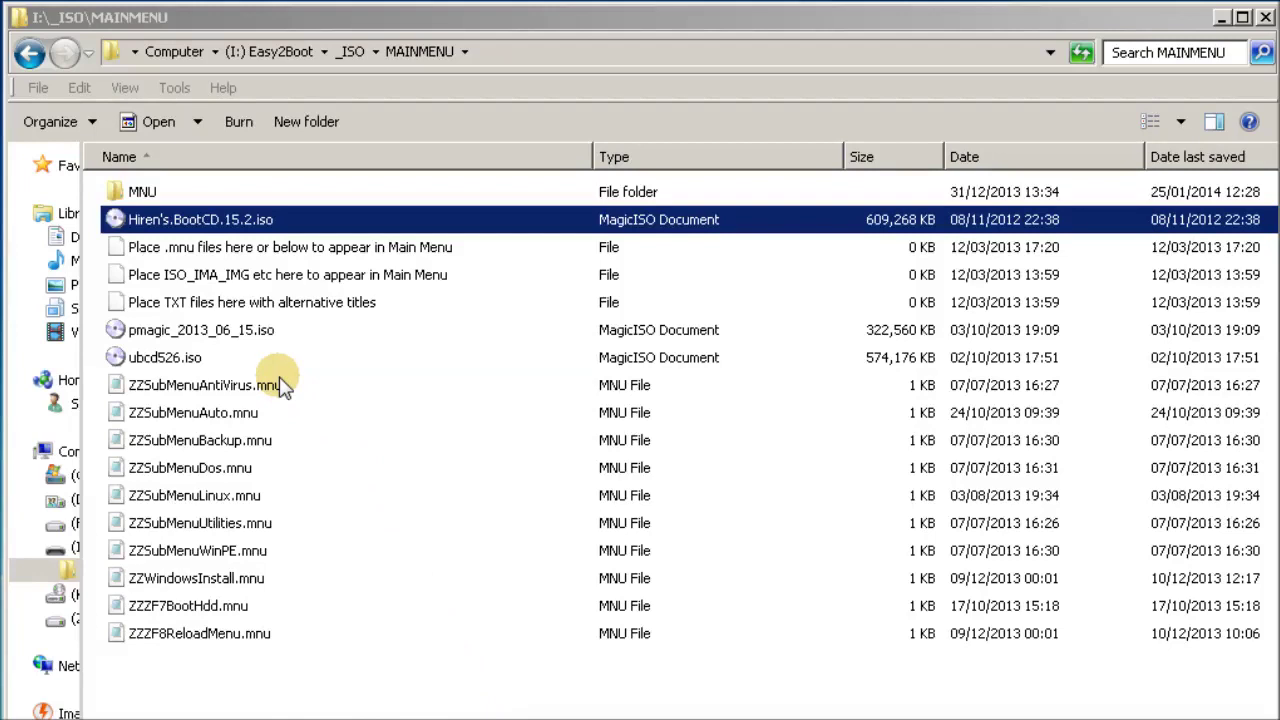
# - Open Hiren's.BootCD.15.2.iso as an archive in 7-Zip File Manager
pyautogui.rightClick(289, 226)
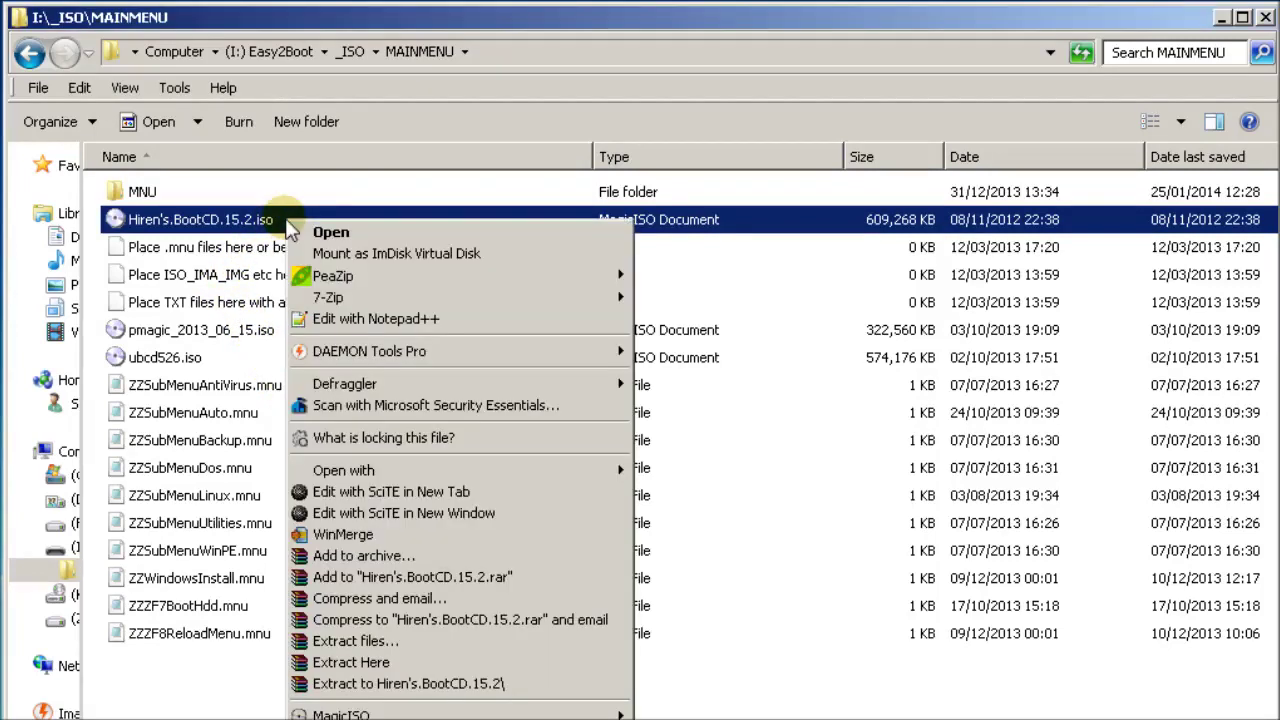
pyautogui.moveTo(325, 297)
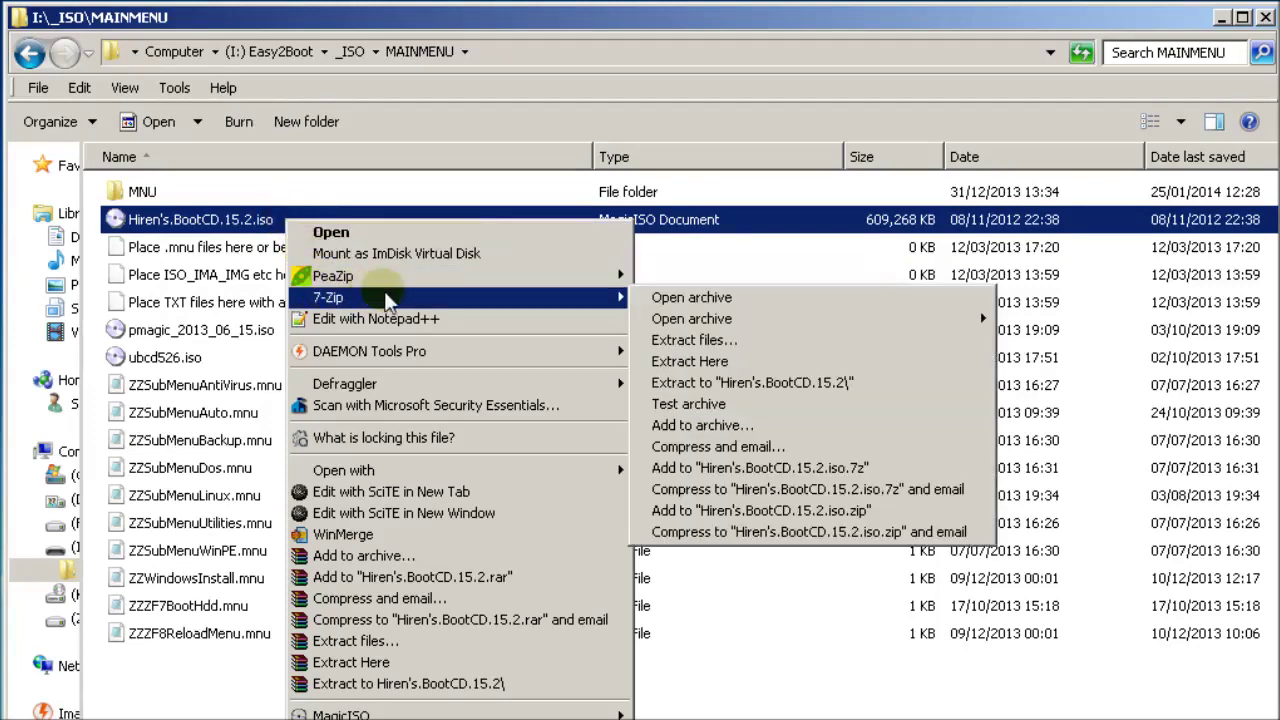
pyautogui.click(660, 298)
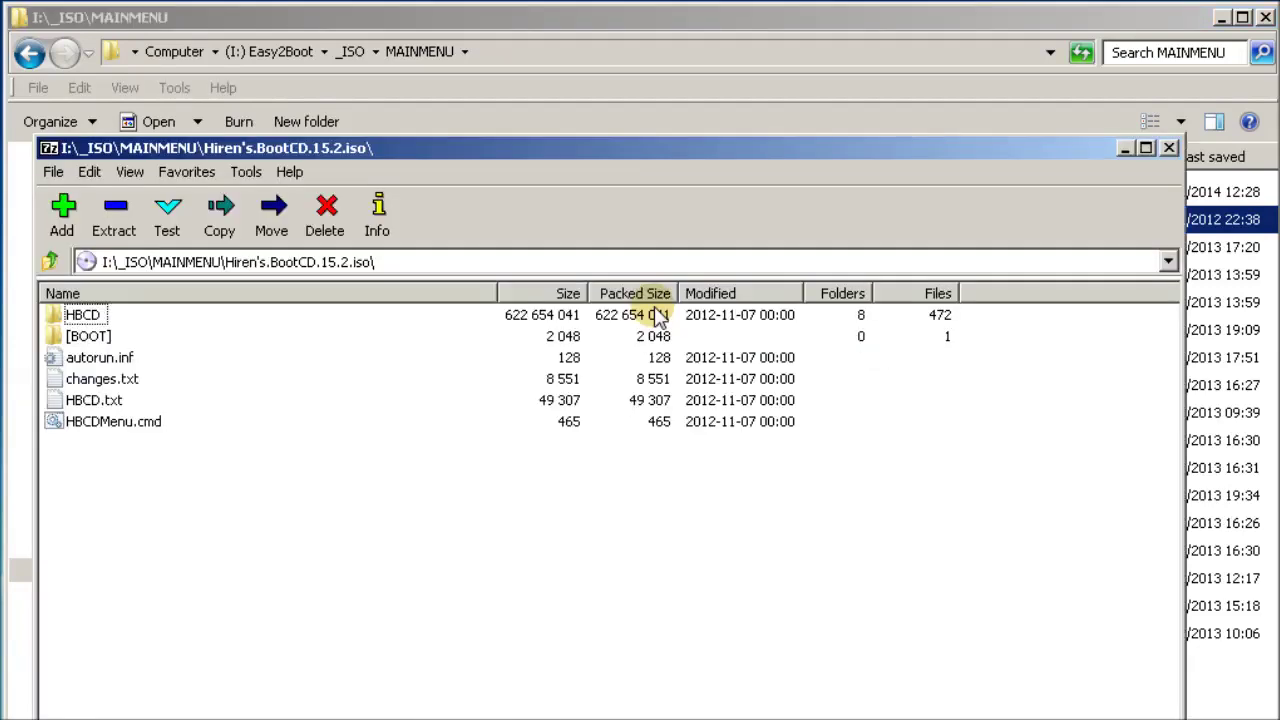
pyautogui.moveTo(612, 148); pyautogui.dragTo(652, 57)
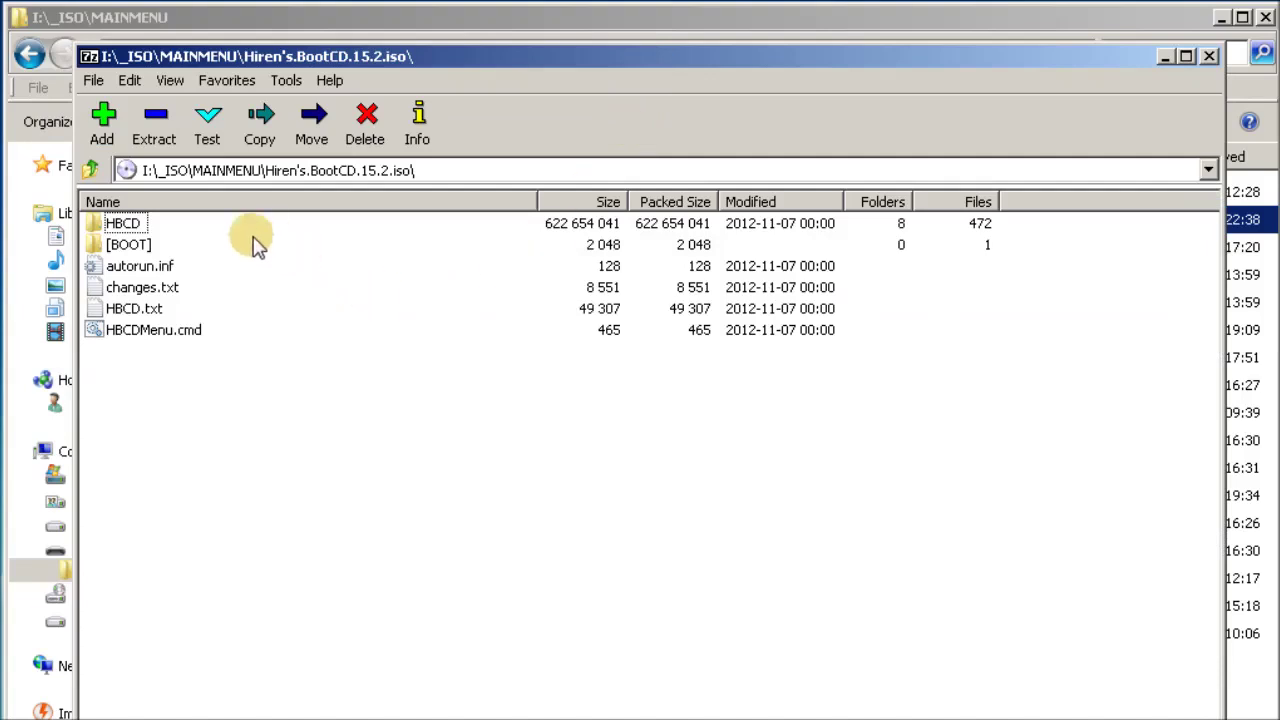
# - Extract all the ISO's contents to I:\ and close 7-Zip
pyautogui.click(155, 125)
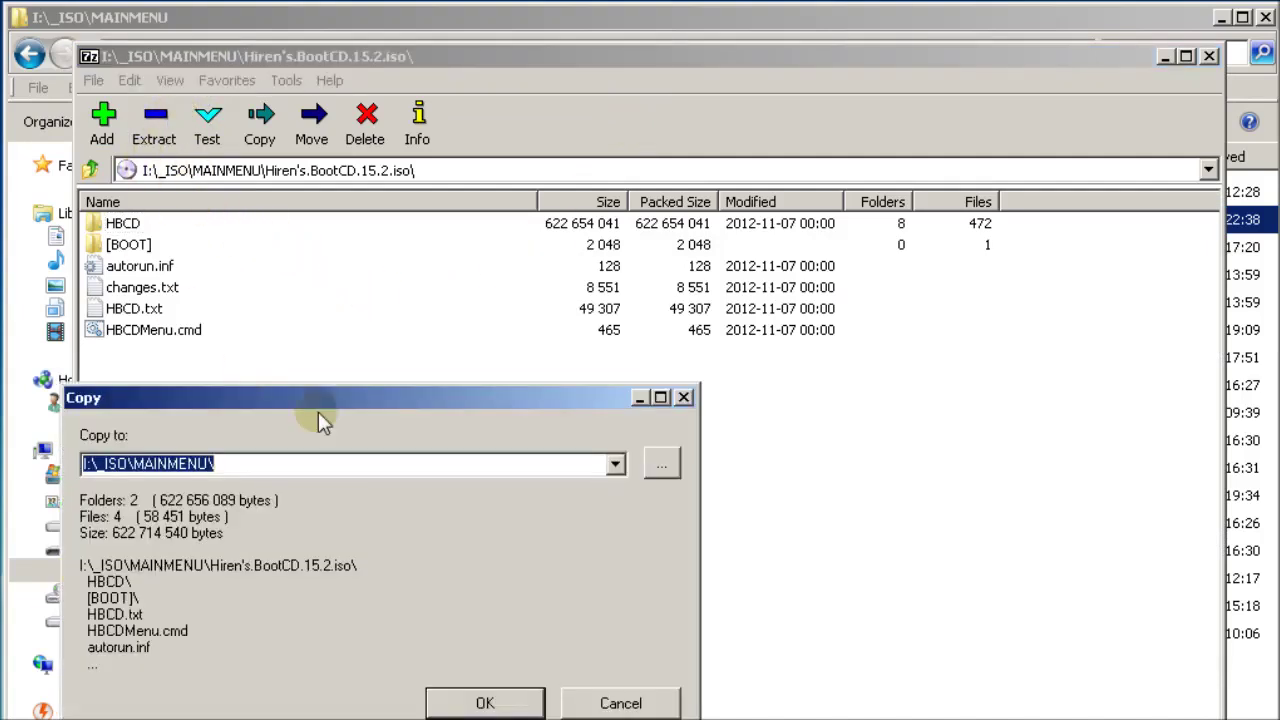
pyautogui.write('I:')
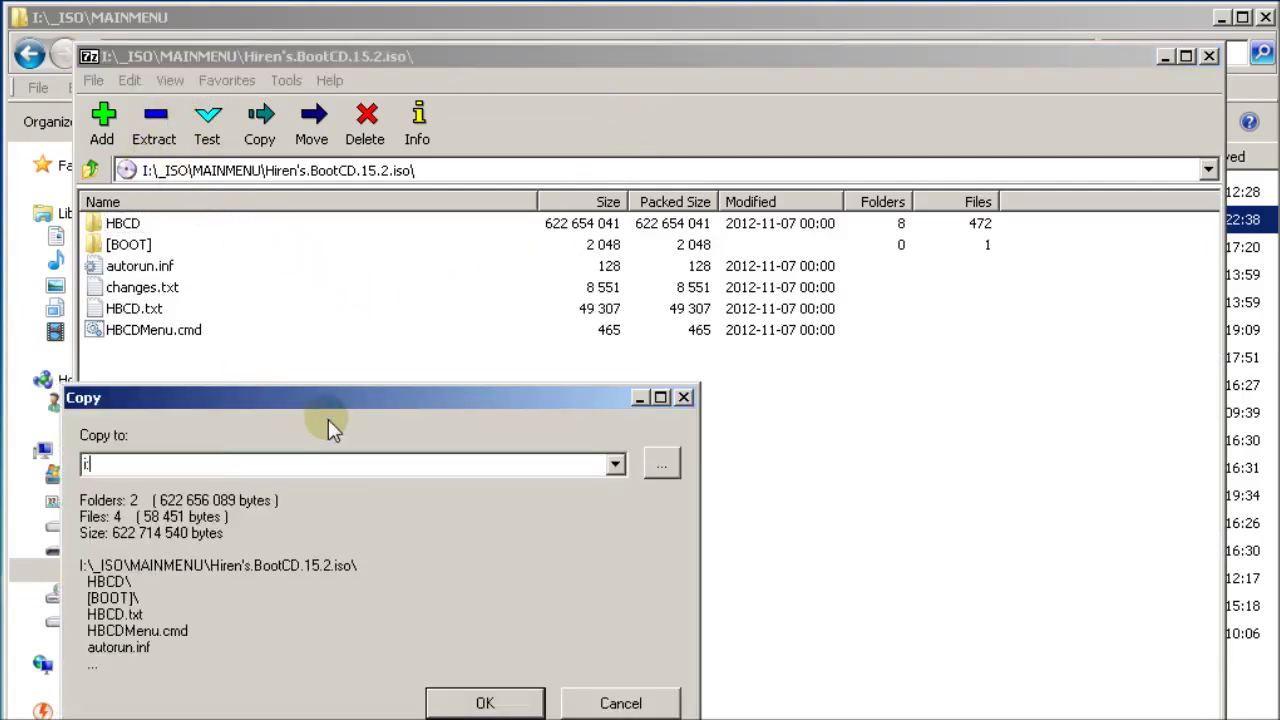
pyautogui.write('\\')
pyautogui.press('Return')
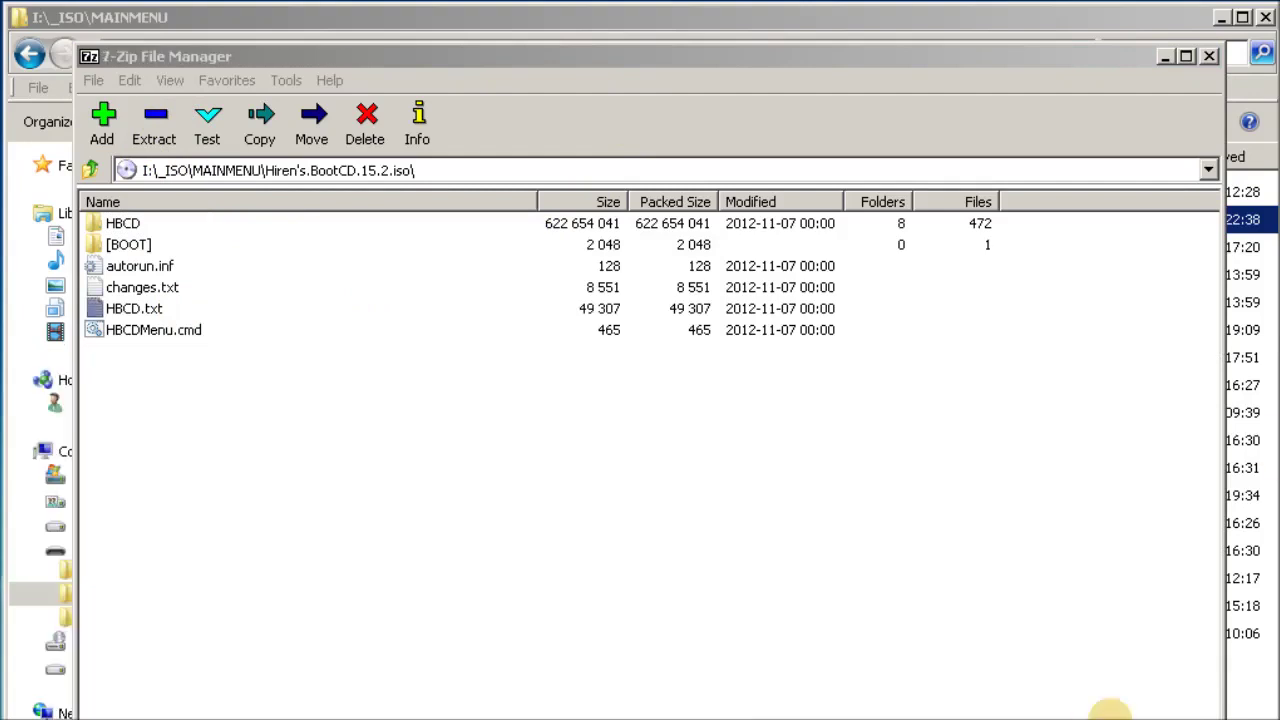
pyautogui.click(1209, 56)
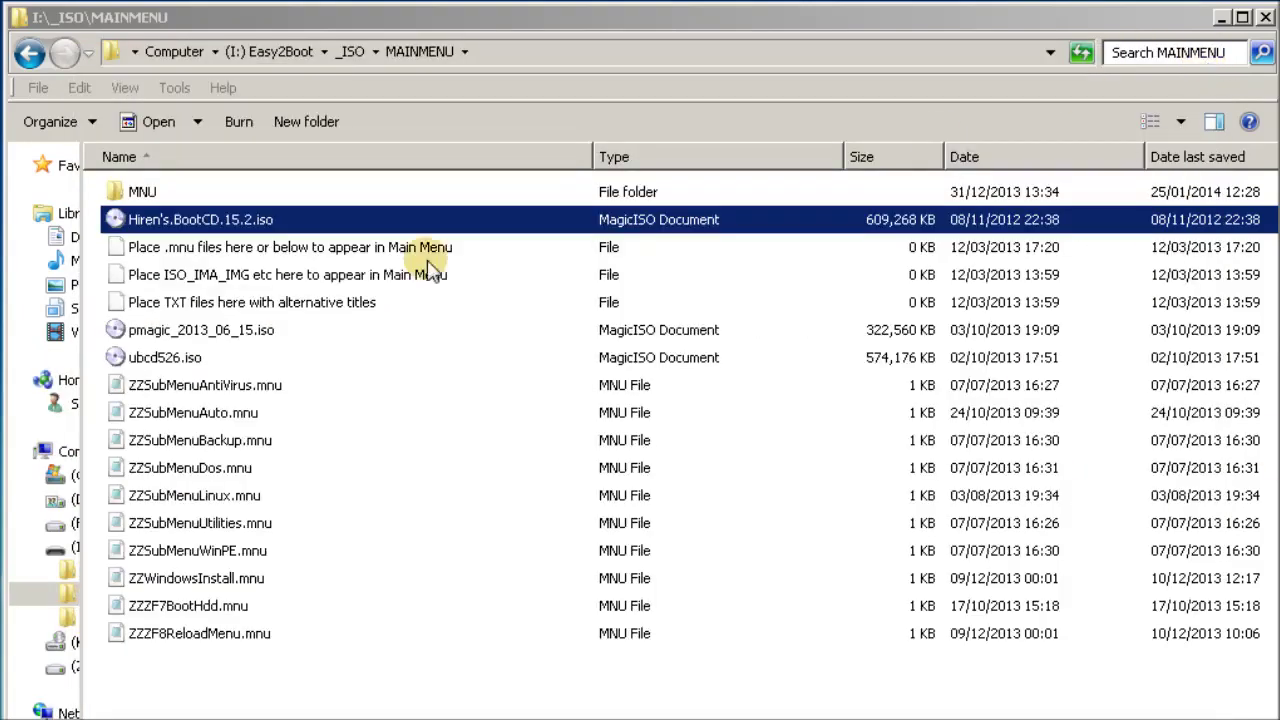
# - Permanently delete Hiren's.BootCD.15.2.iso and go up to the drive root
pyautogui.rightClick(320, 225)
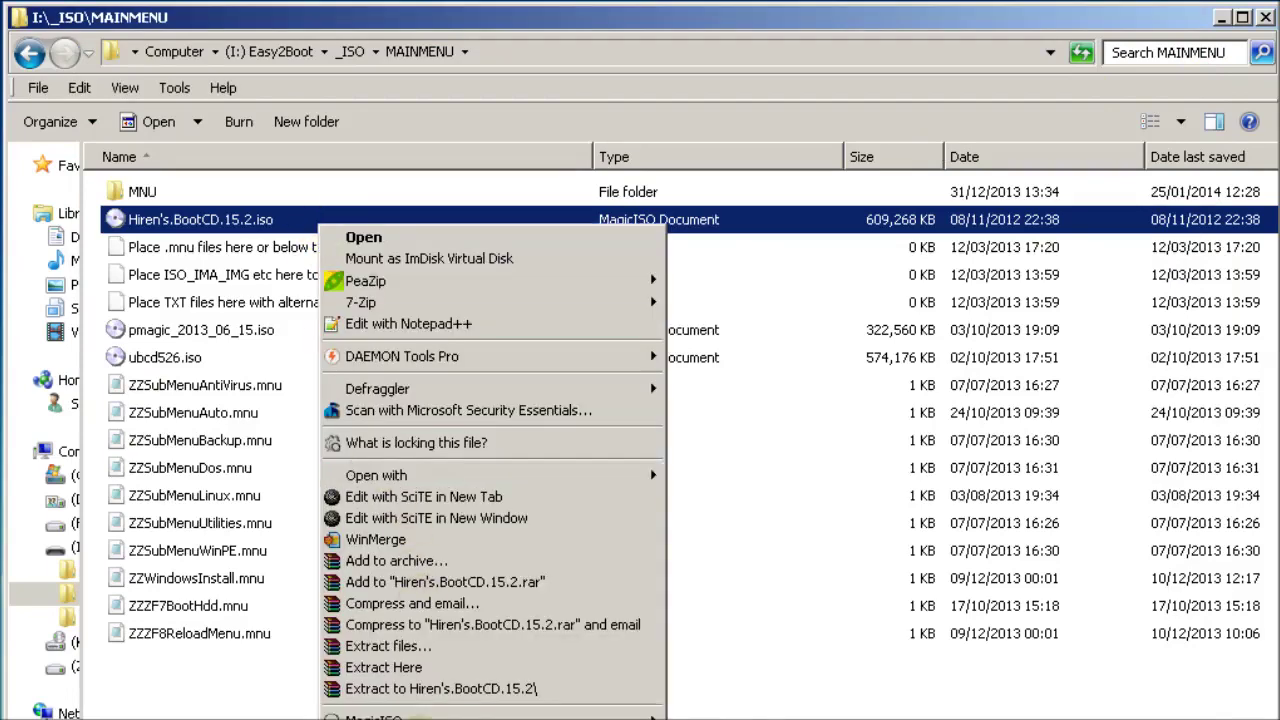
pyautogui.press('Escape')
pyautogui.press('Delete')
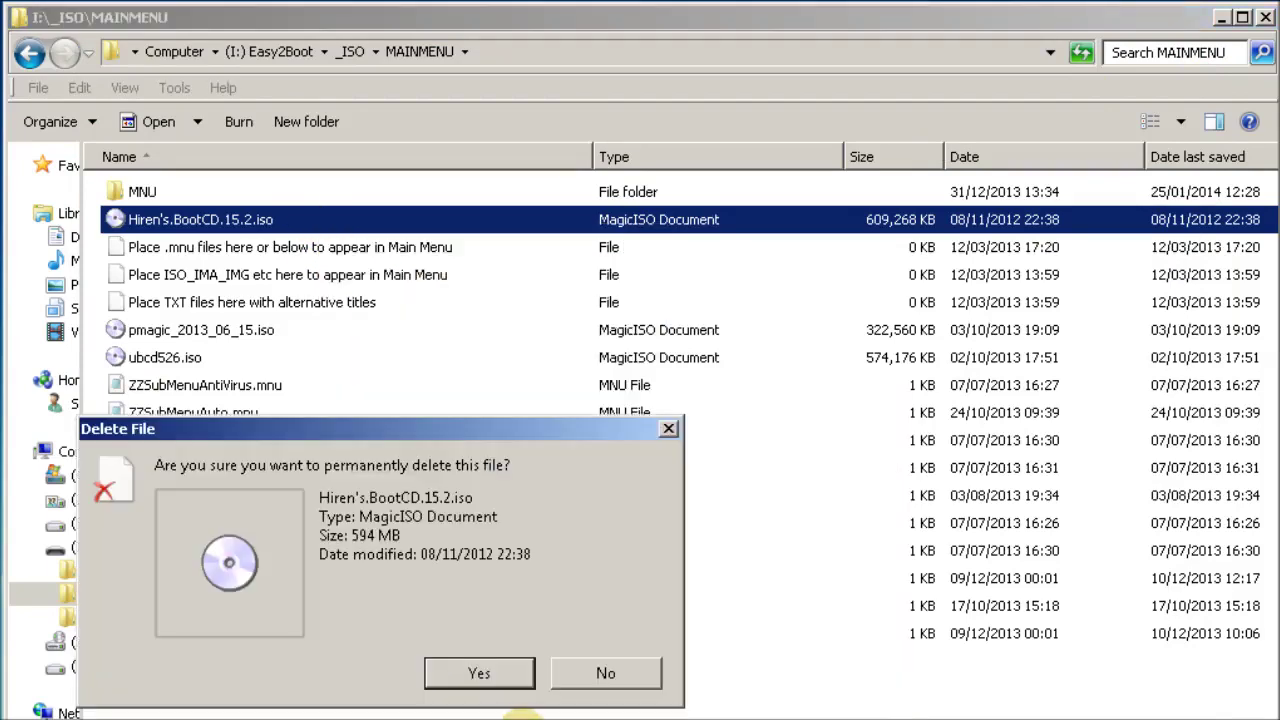
pyautogui.click(484, 684)
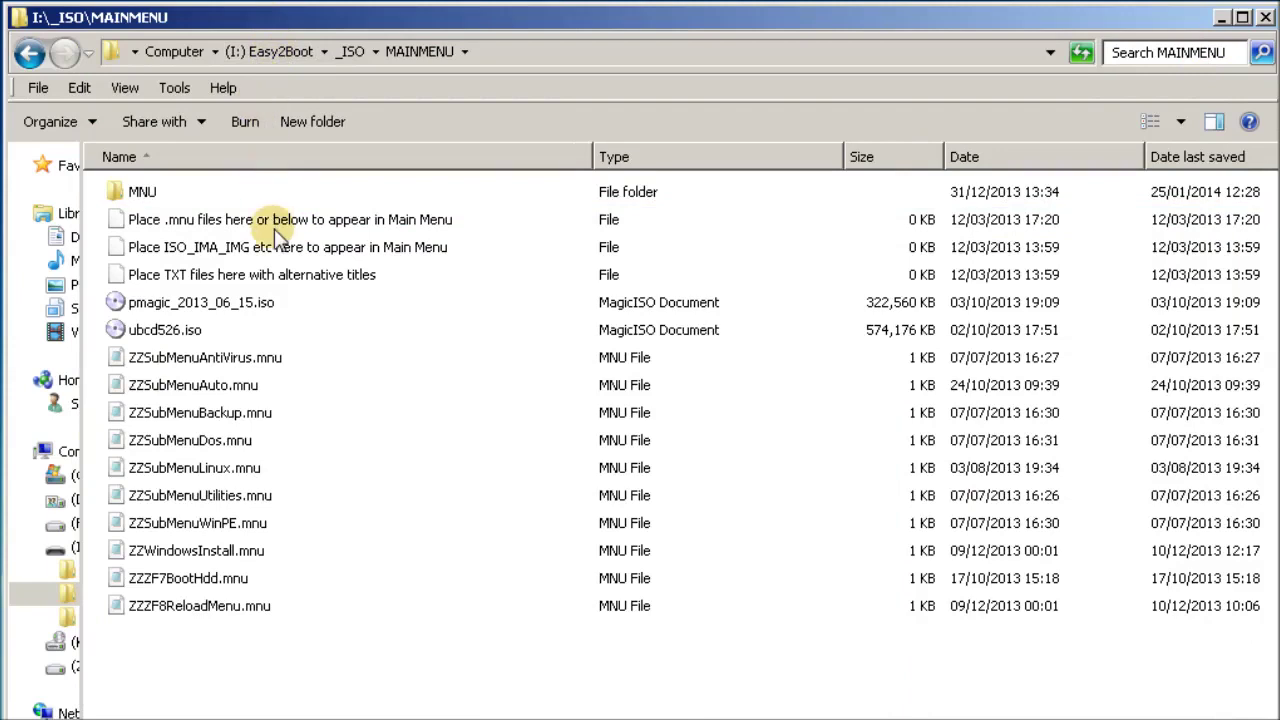
pyautogui.press('BackSpace')
pyautogui.press('BackSpace')
# - Delete [BOOT], HBCD.txt and changes.txt from the root, then open the _ISO folder
pyautogui.click(175, 250)
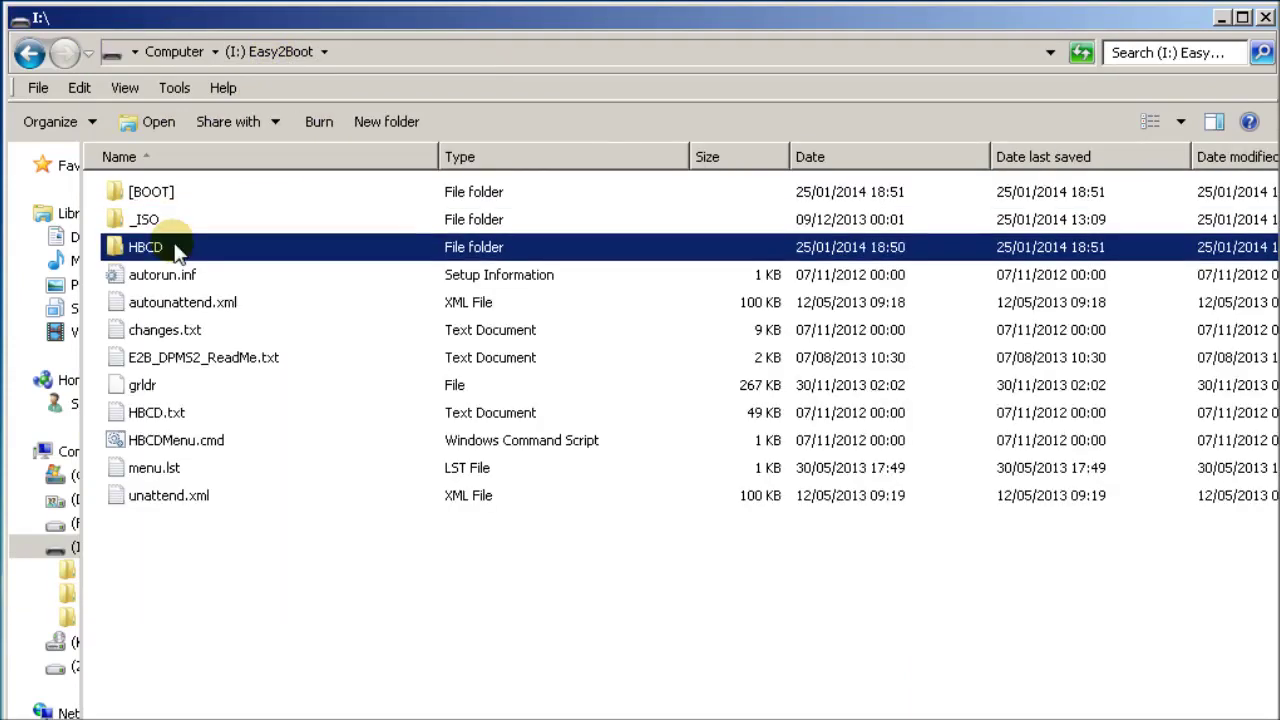
pyautogui.click(168, 198)
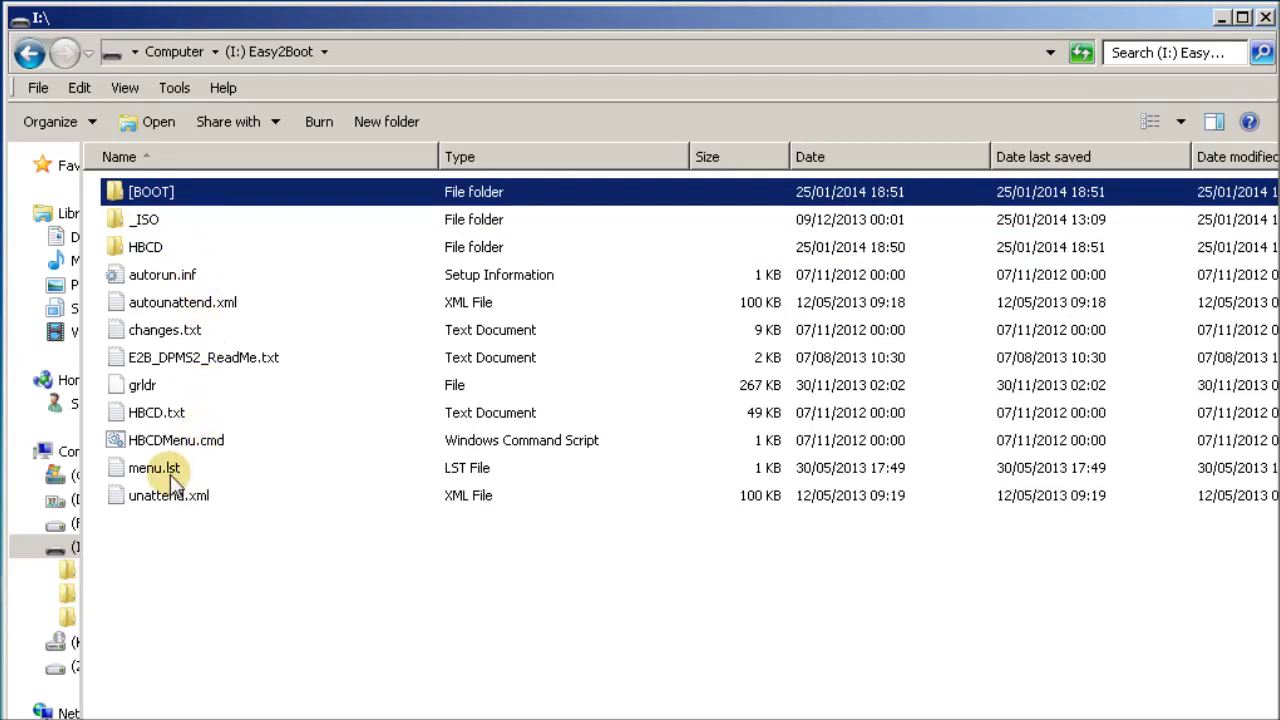
pyautogui.keyDown('ctrl'); pyautogui.click(160, 412); pyautogui.keyUp('ctrl')
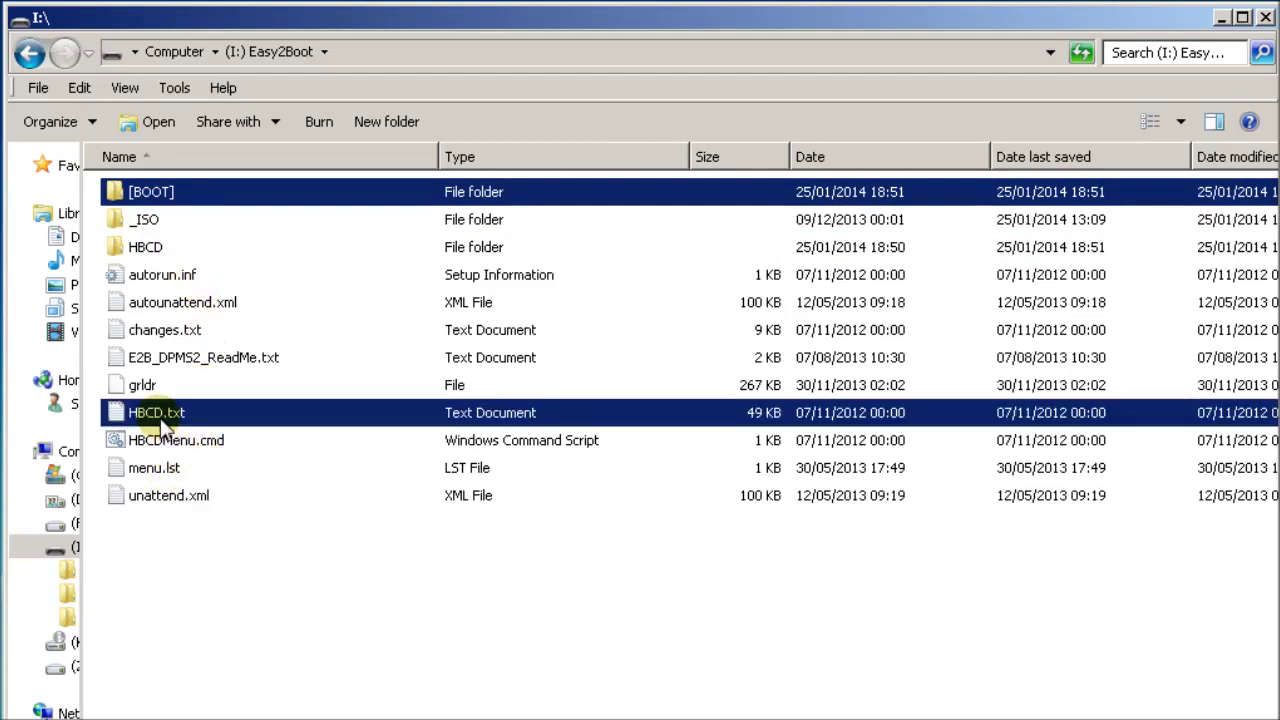
pyautogui.keyDown('ctrl'); pyautogui.click(160, 334); pyautogui.keyUp('ctrl')
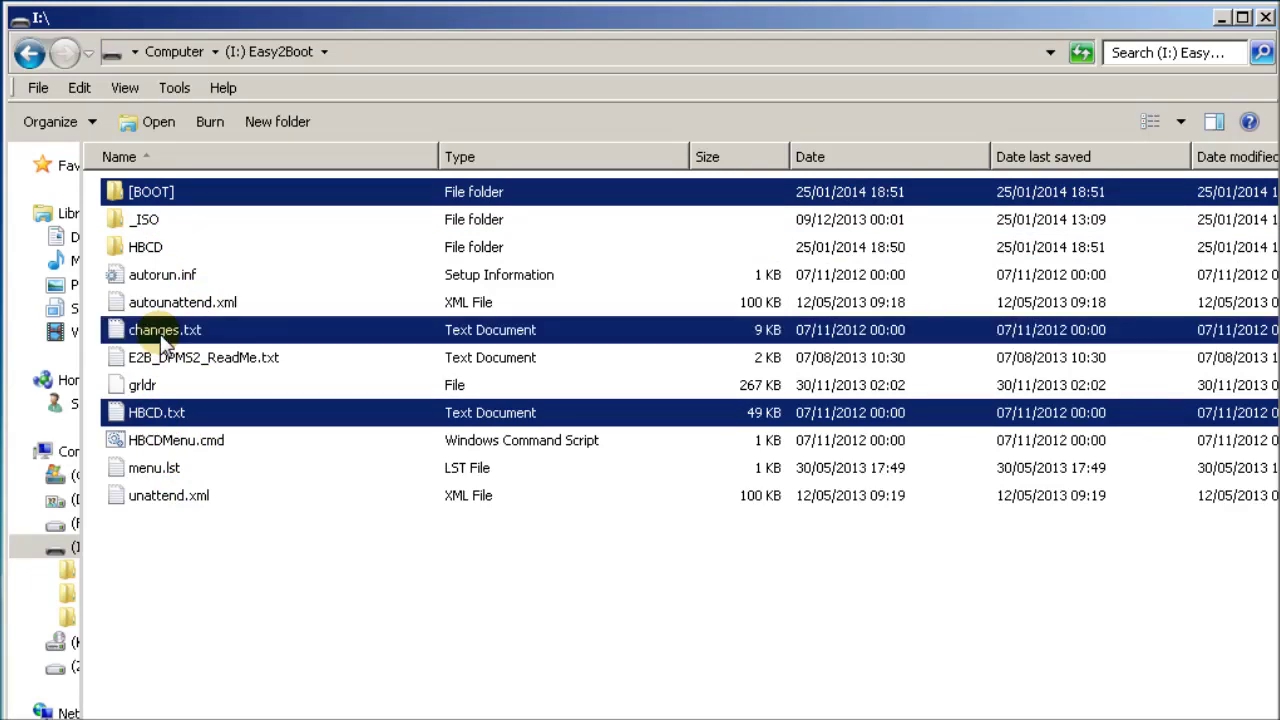
pyautogui.rightClick(160, 334)
pyautogui.click(230, 719)
pyautogui.click(457, 594)
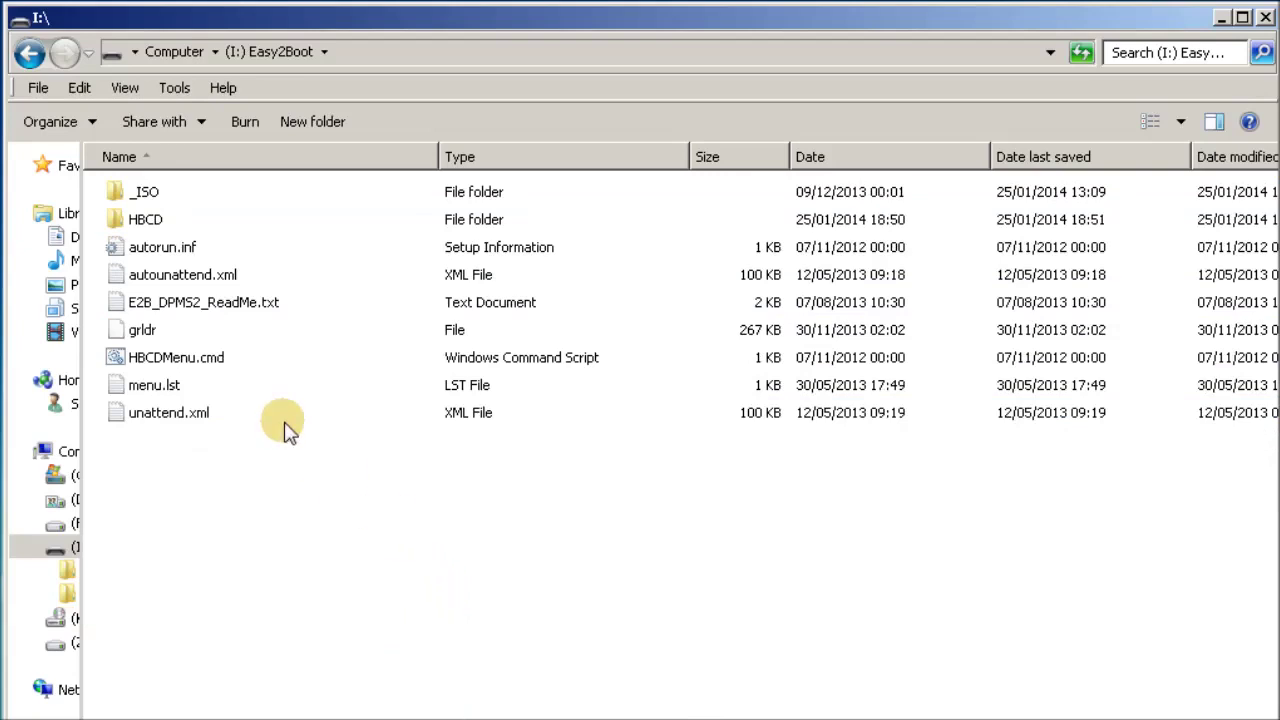
pyautogui.doubleClick(148, 193)
# - Read HirensBootCD_Extracted.mnu from _ISO\docs\Sample mnu files in Notepad
pyautogui.doubleClick(145, 303)
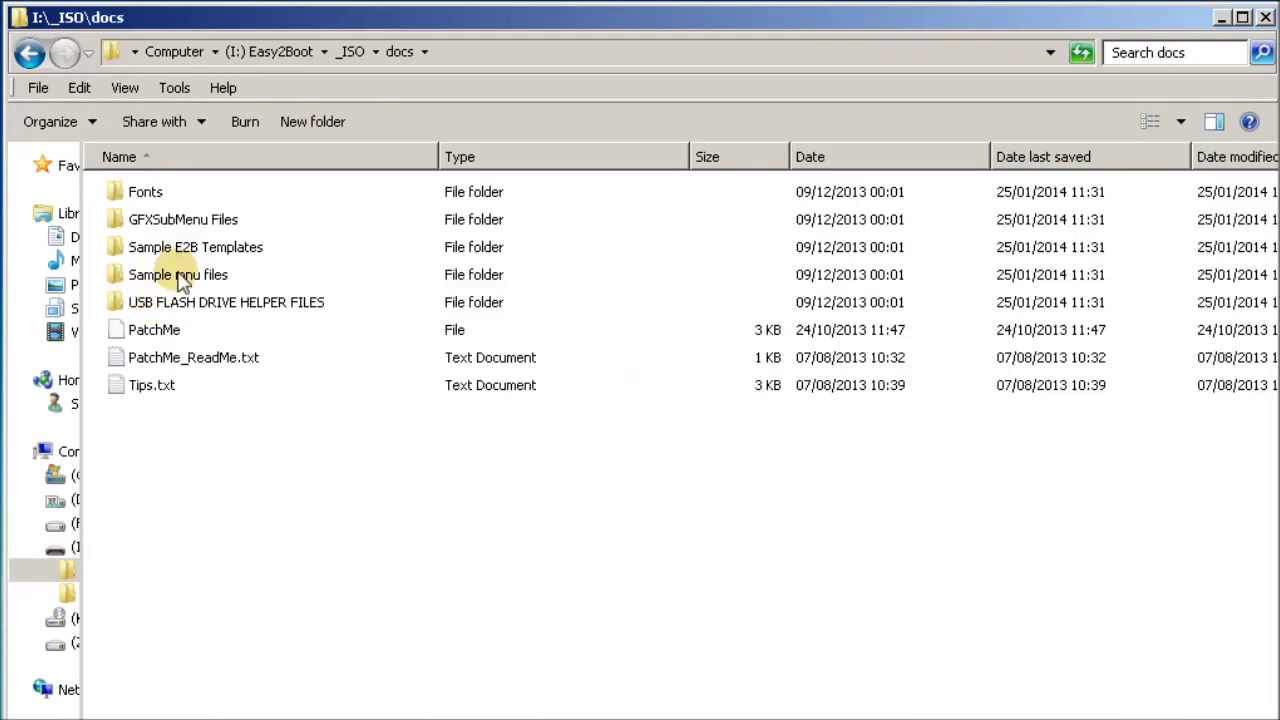
pyautogui.click(182, 276)
pyautogui.doubleClick(180, 276)
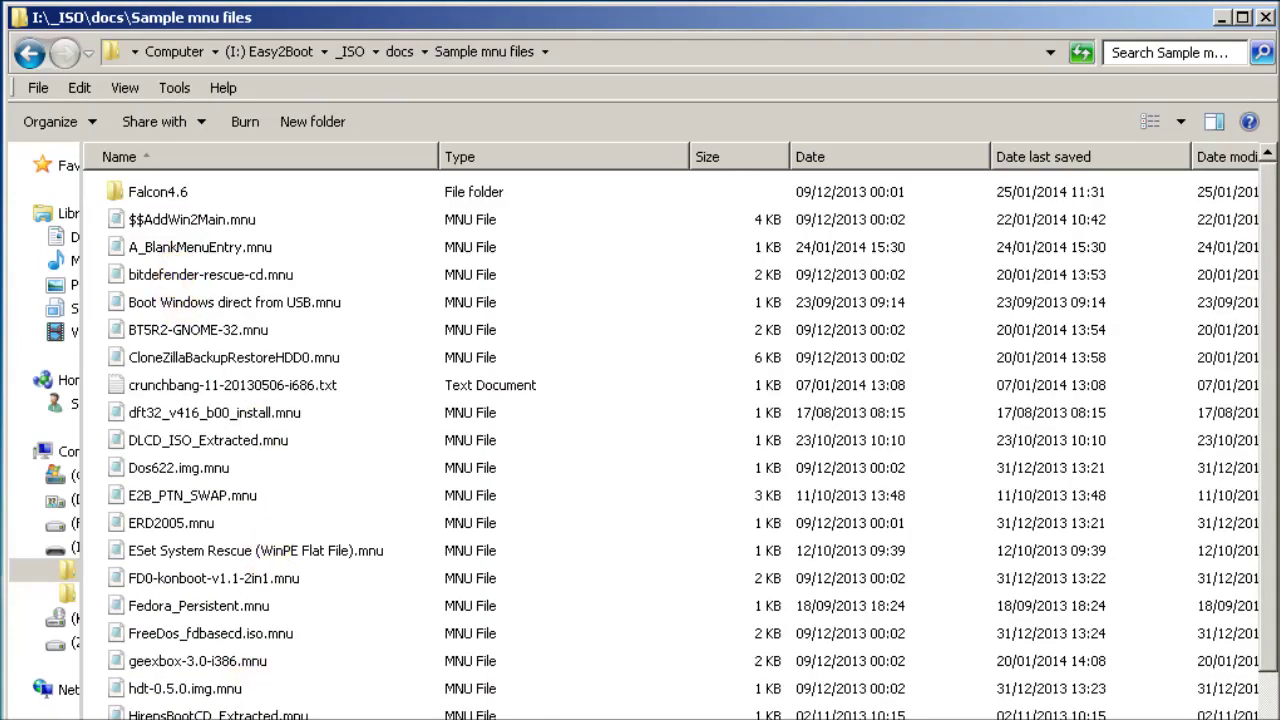
pyautogui.click(215, 713)
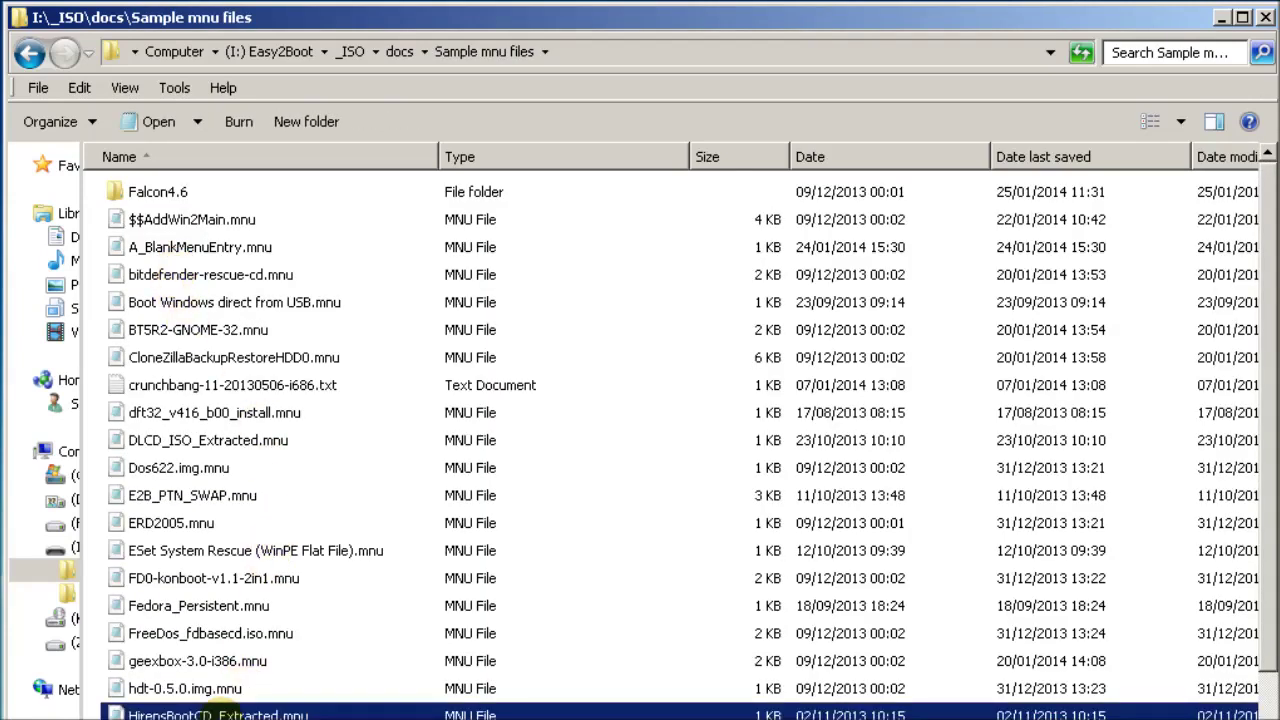
pyautogui.doubleClick(215, 713)
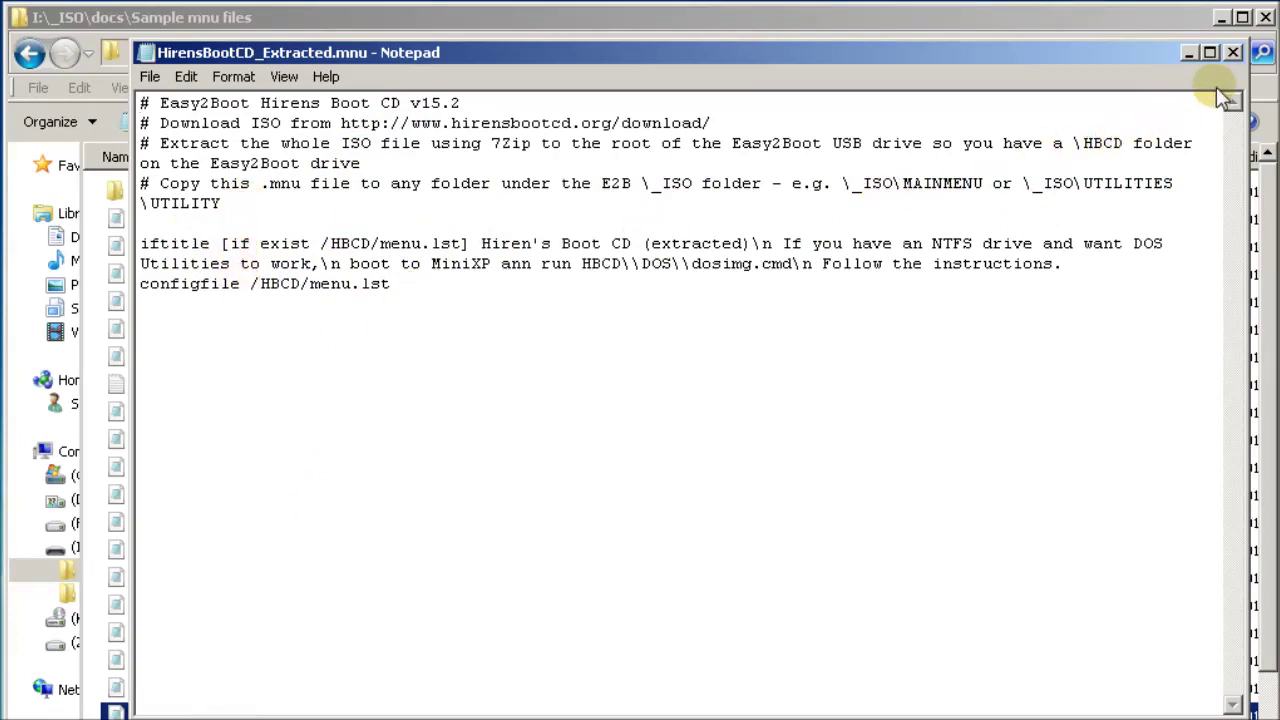
pyautogui.click(1236, 54)
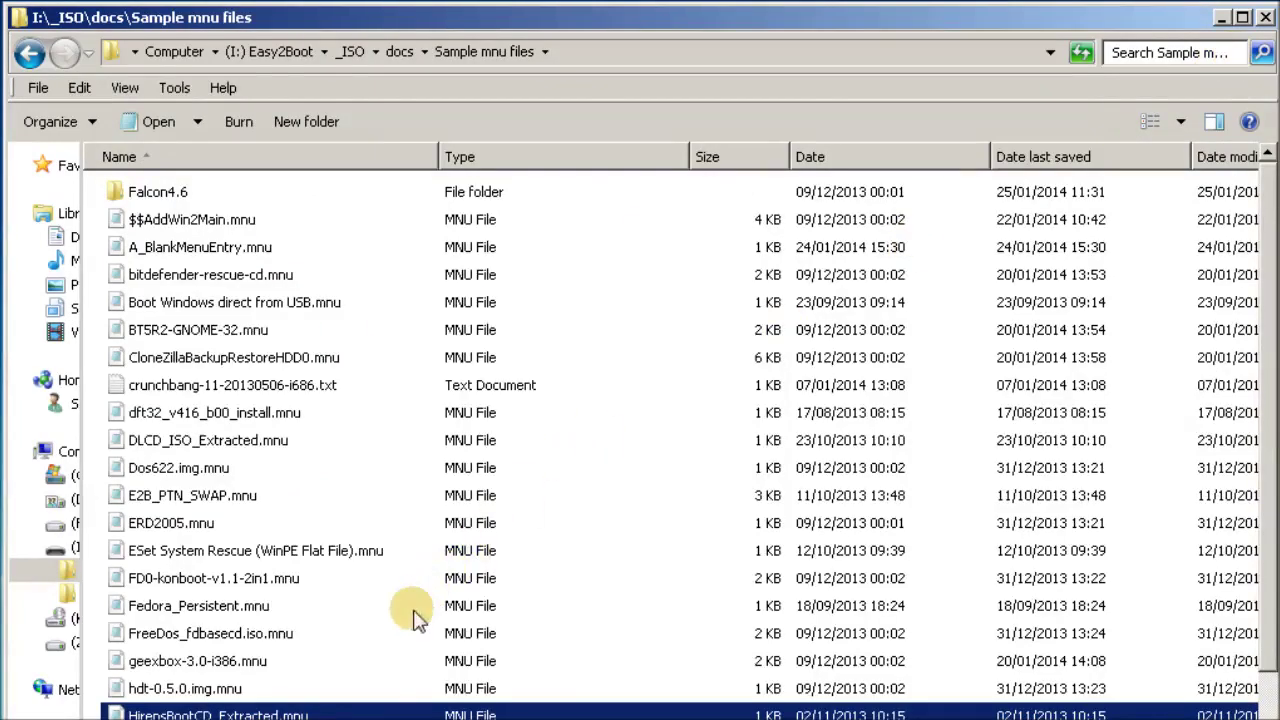
# - Copy HirensBootCD_Extracted.mnu and return to the _ISO folder
pyautogui.rightClick(365, 710)
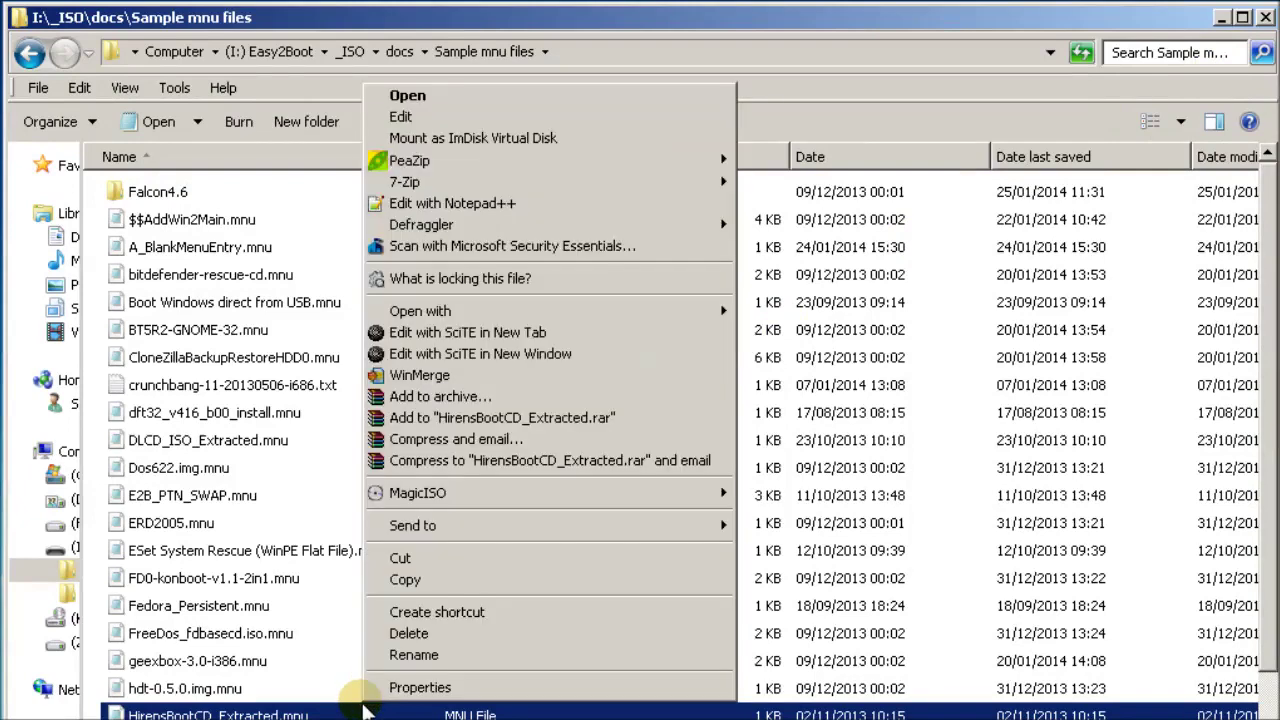
pyautogui.click(390, 580)
pyautogui.click(353, 60)
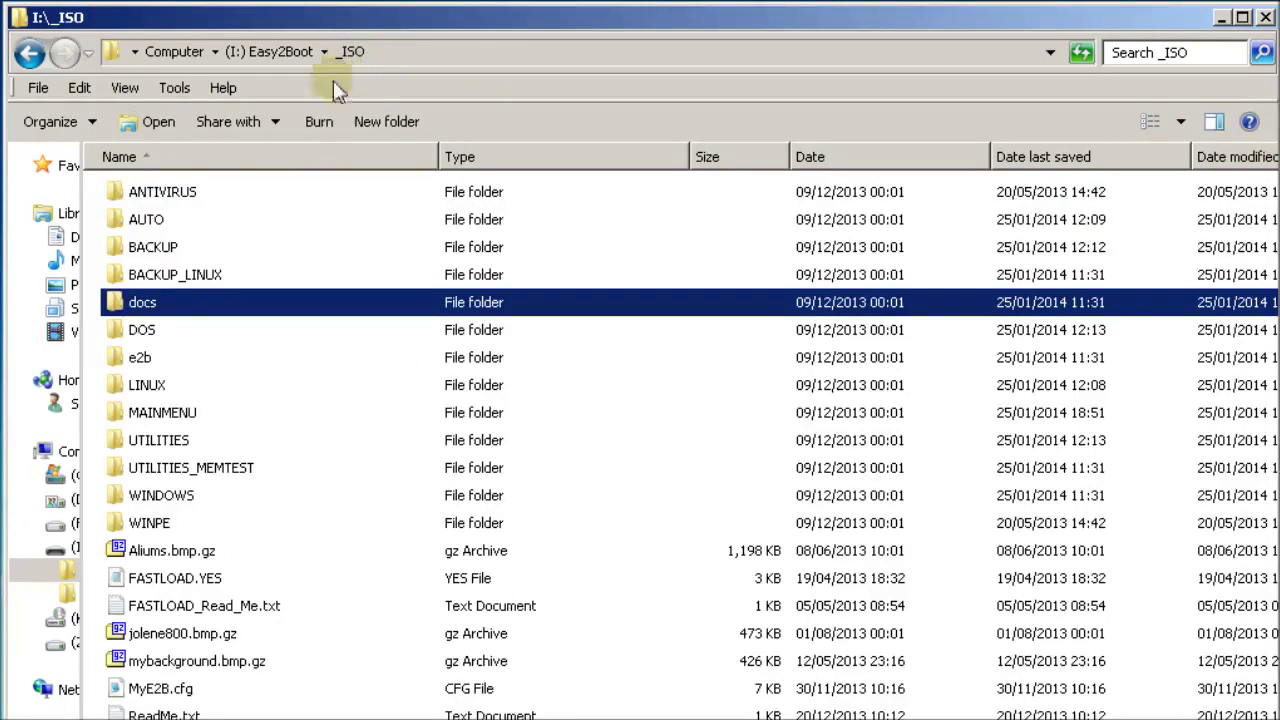
# - Paste HirensBootCD_Extracted.mnu into the _ISO\MAINMENU folder
pyautogui.doubleClick(180, 414)
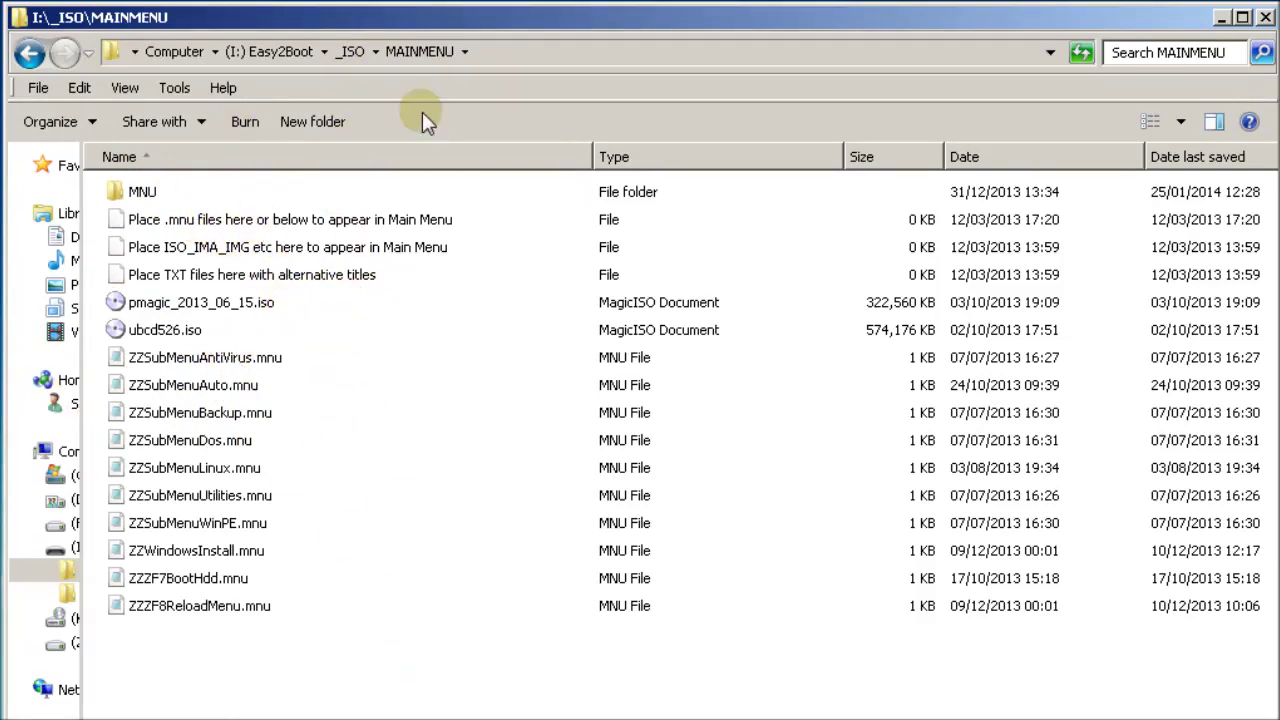
pyautogui.rightClick(430, 543)
pyautogui.moveTo(455, 632)
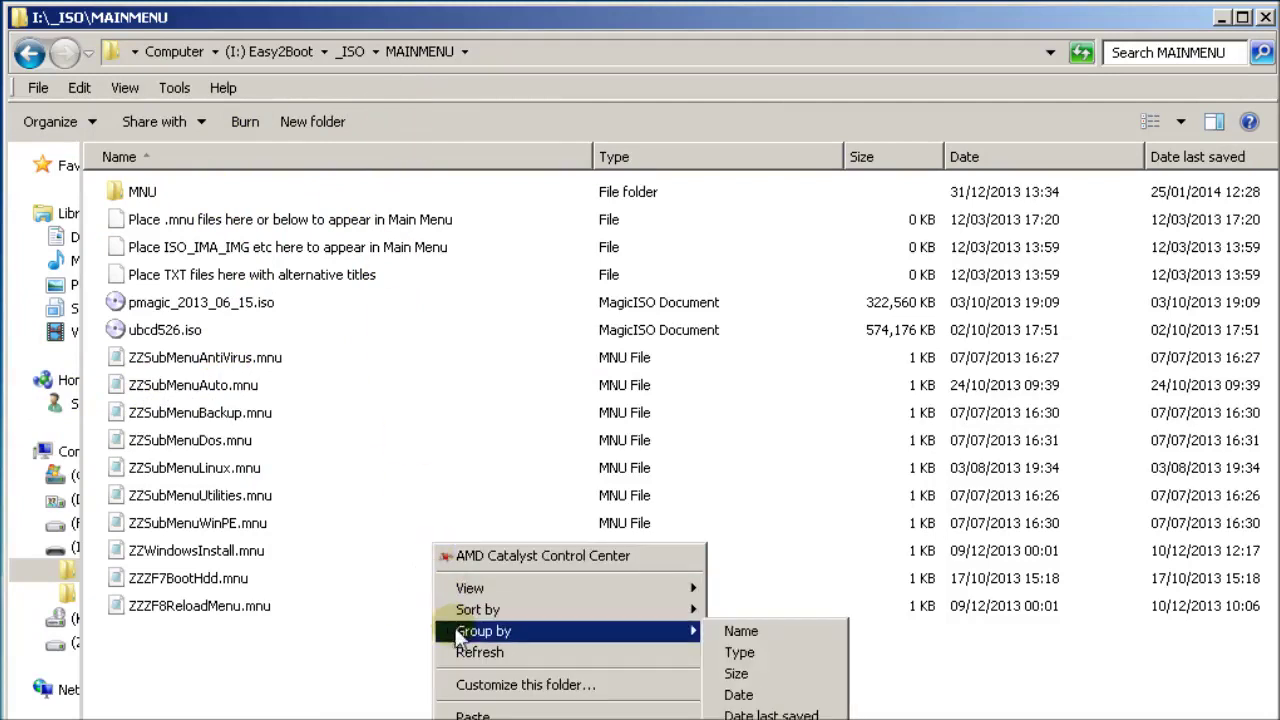
pyautogui.click(465, 714)
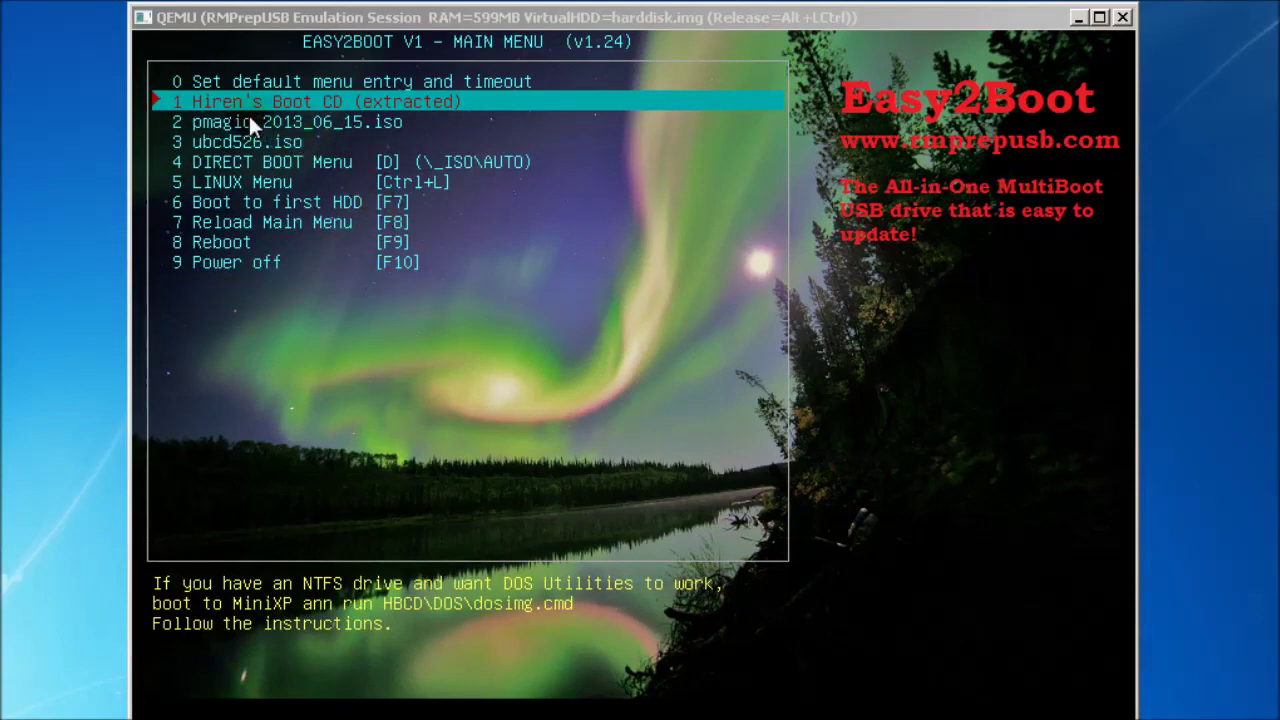
# - Boot Hiren's Boot CD (extracted) into Dos Programs and start Partition Saving 4.00
pyautogui.click(473, 283)
pyautogui.press('Return')
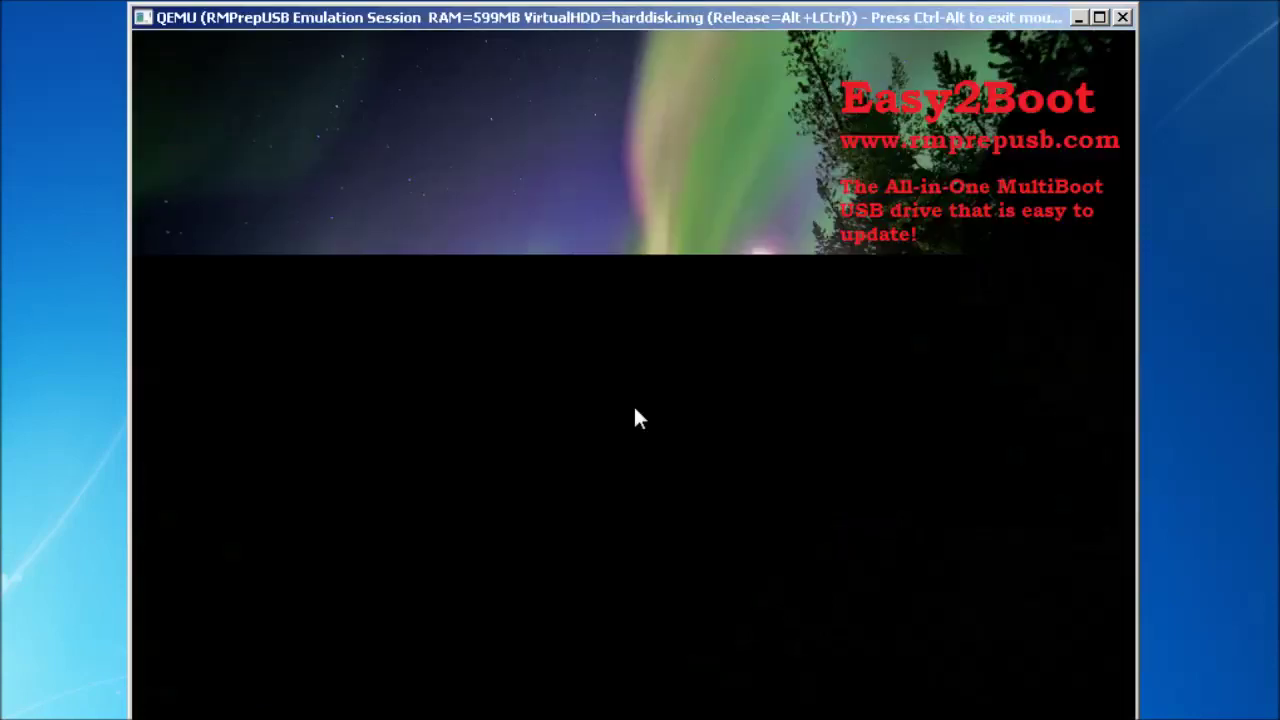
pyautogui.press('Down')
pyautogui.press('Down')
pyautogui.press('Return')
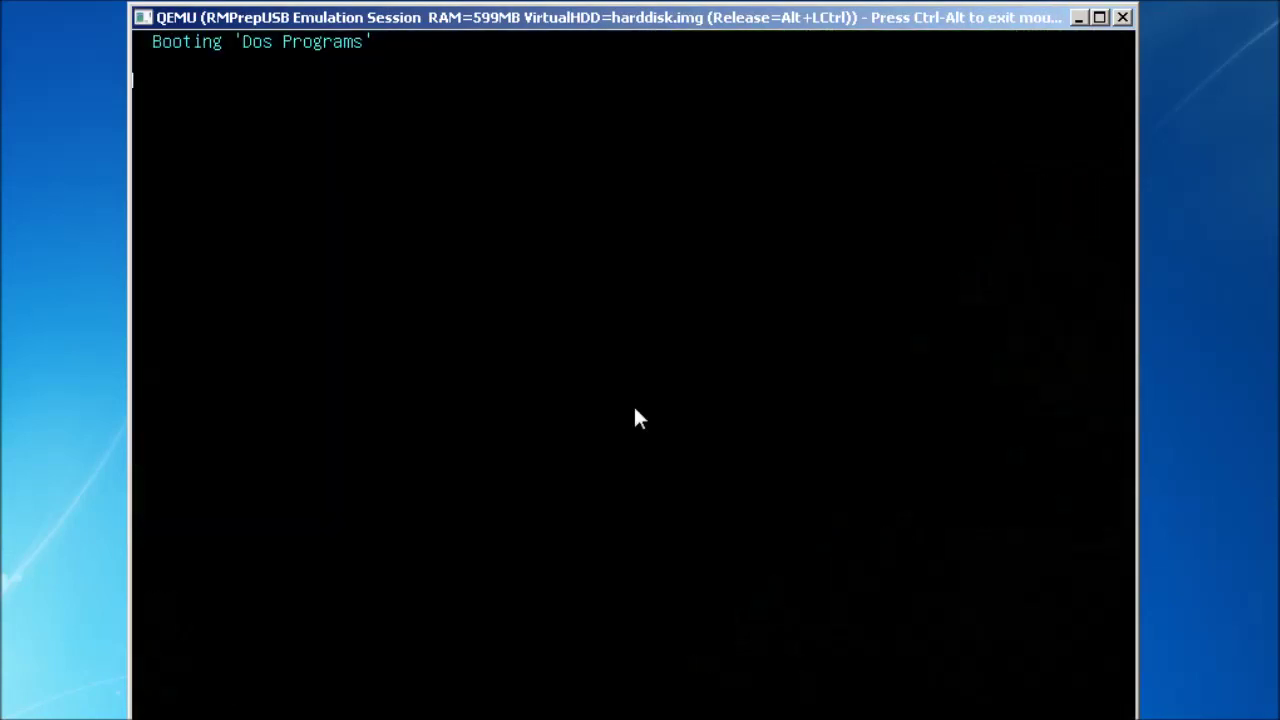
pyautogui.press('Up')
pyautogui.press('Up')
pyautogui.press('Up')
pyautogui.press('Up')
pyautogui.press('Up')
pyautogui.press('Up')
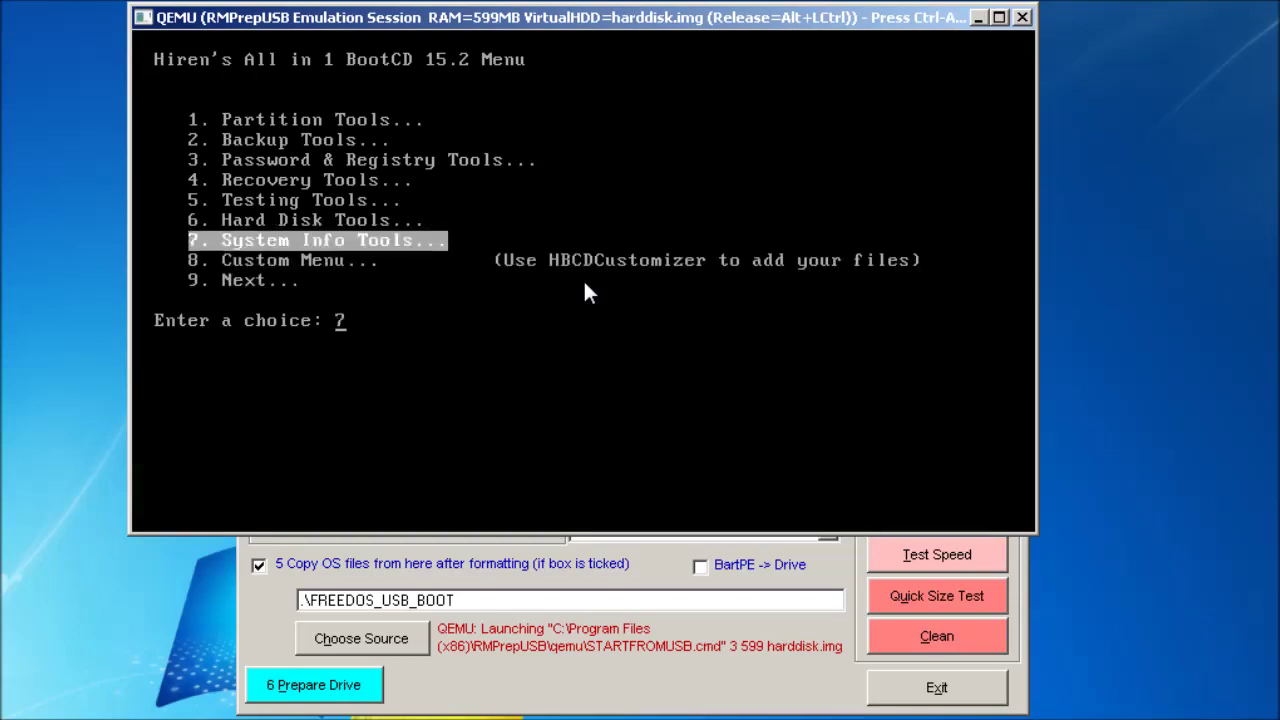
pyautogui.press('Up')
pyautogui.press('Up')
pyautogui.press('Up')
pyautogui.press('Up')
pyautogui.press('Up')
pyautogui.press('Up')
pyautogui.press('Up')
pyautogui.press('Up')
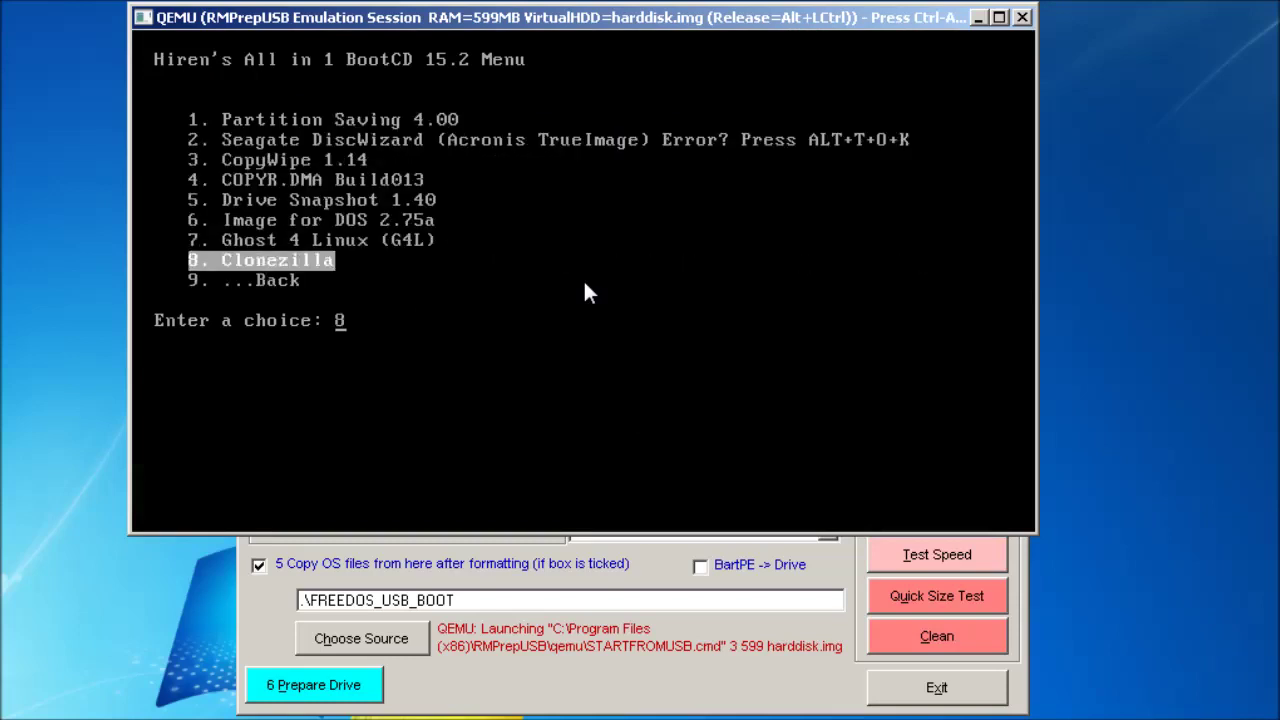
pyautogui.press('Return')
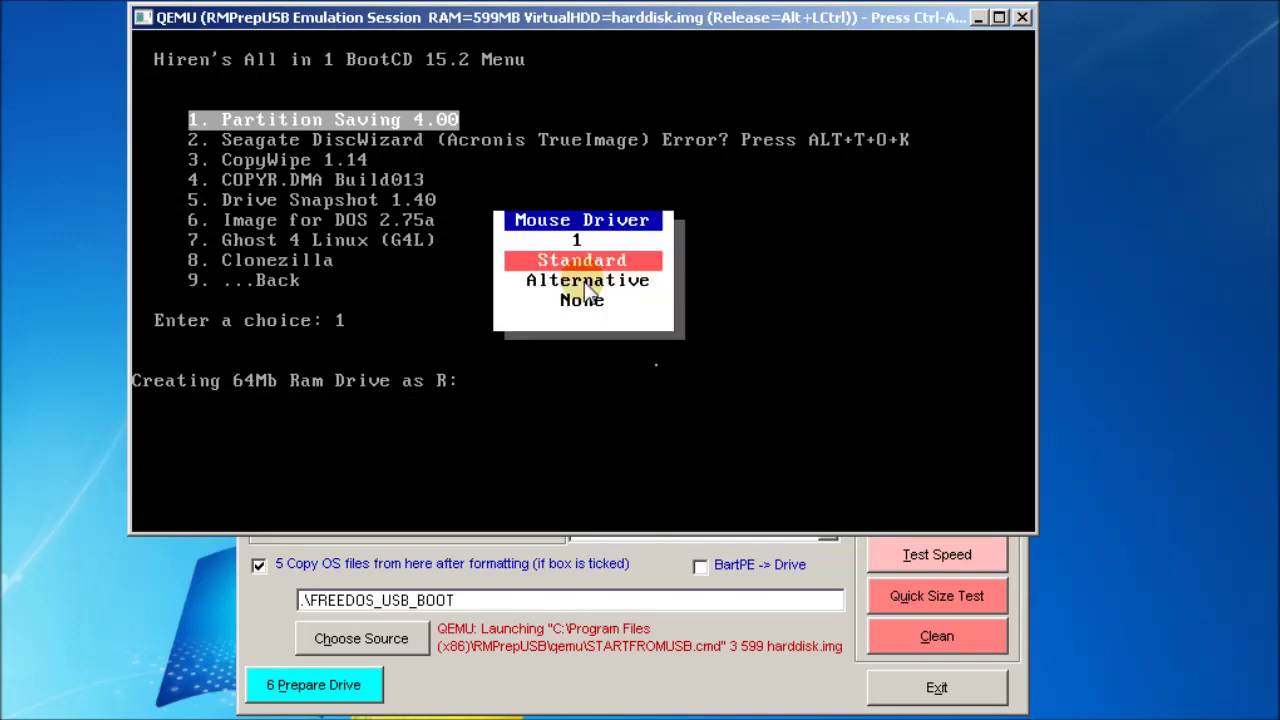
# - Load the Ntfs driver and decline the swap-file deletion options
pyautogui.press('Down')
pyautogui.press('Down')
pyautogui.press('Down')
pyautogui.press('Down')
pyautogui.press('Down')
pyautogui.press('Down')
pyautogui.press('Down')
pyautogui.press('Down')
pyautogui.press('Down')
pyautogui.press('Down')
pyautogui.press('Down')
pyautogui.press('Down')
pyautogui.press('Down')
pyautogui.press('Down')
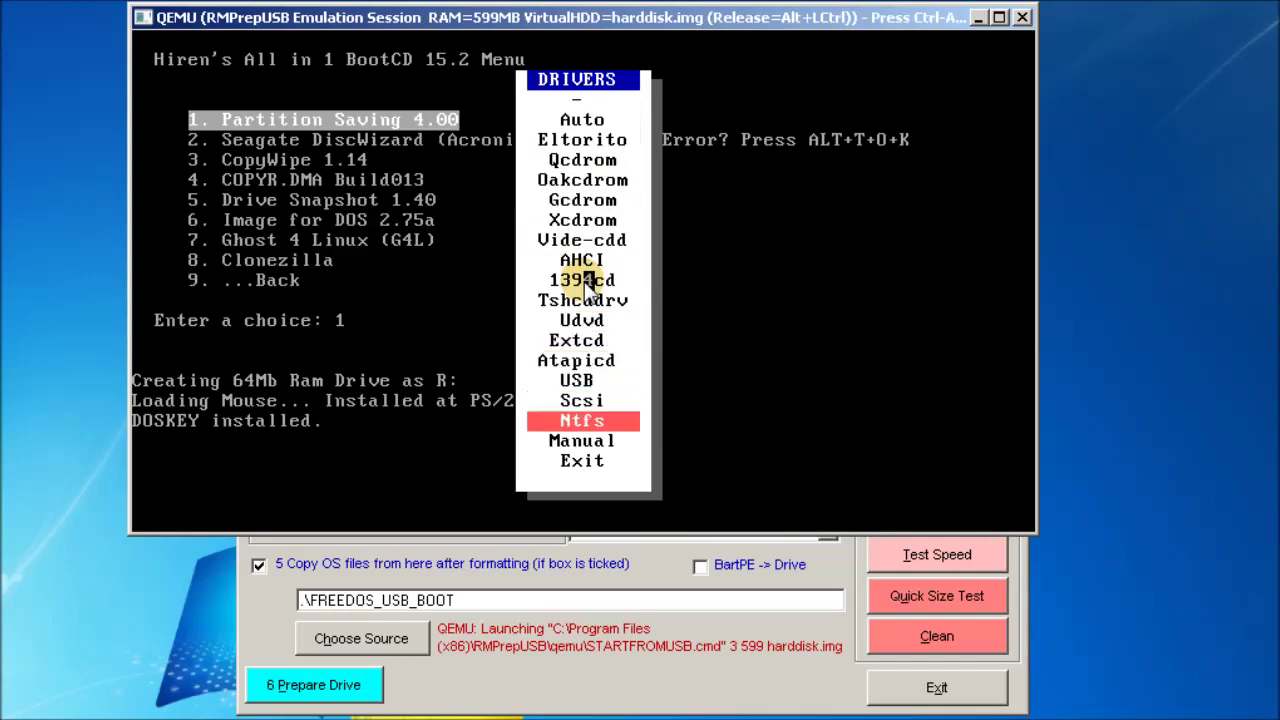
pyautogui.press('Return')
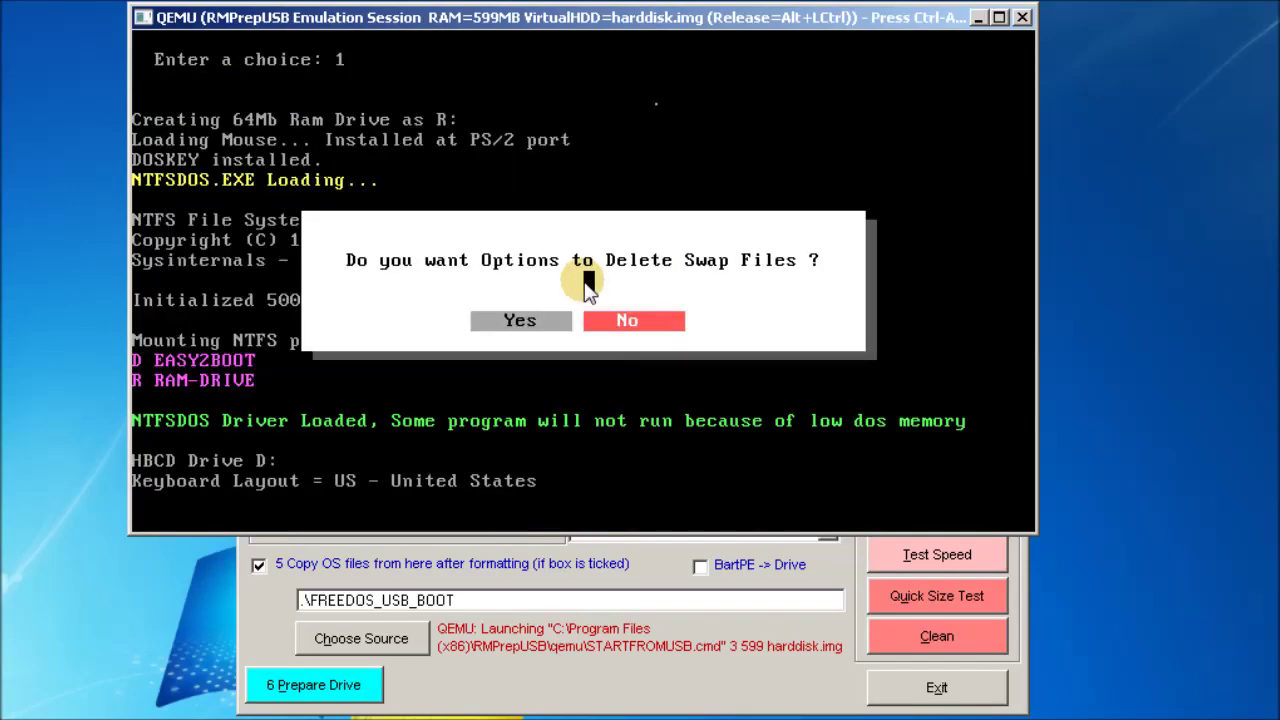
pyautogui.press('Return')
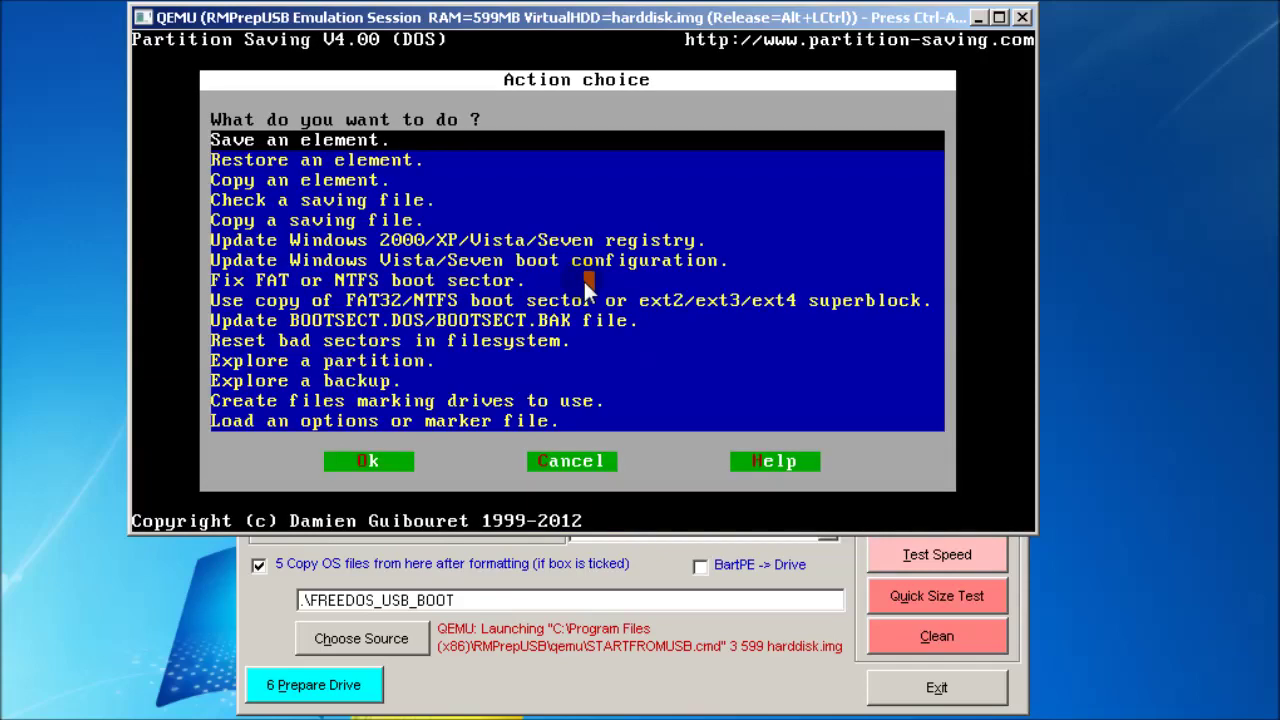
pyautogui.hotkey('ctrl', 'alt')
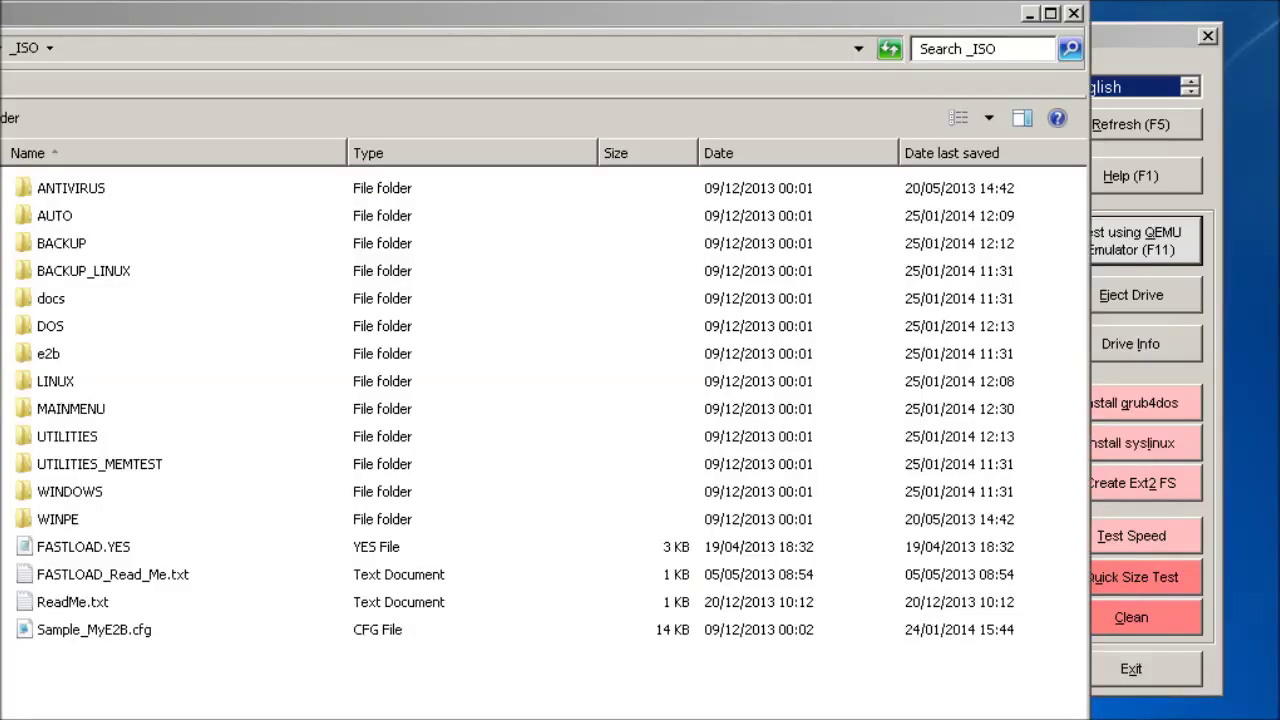
# - Paste mybackground.bmp.gz into _ISO and view the blue-background menu in QEMU
pyautogui.rightClick(485, 656)
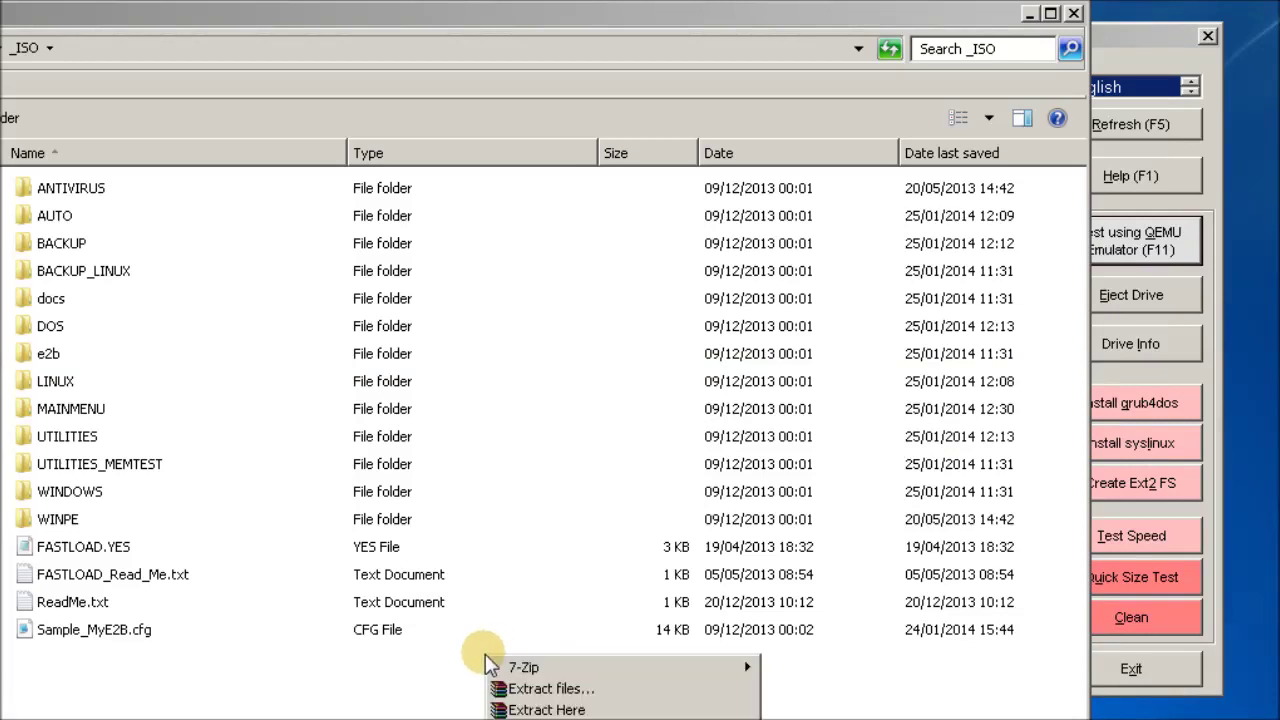
pyautogui.click(525, 718)
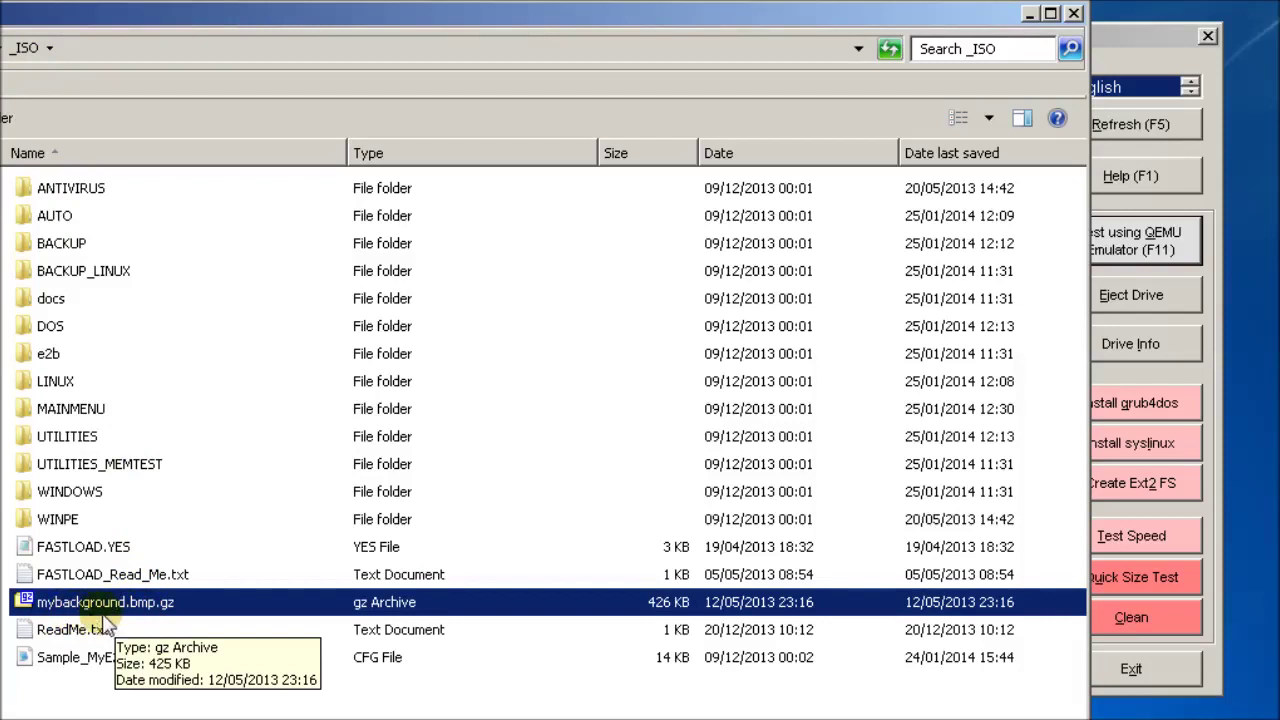
pyautogui.click(185, 604)
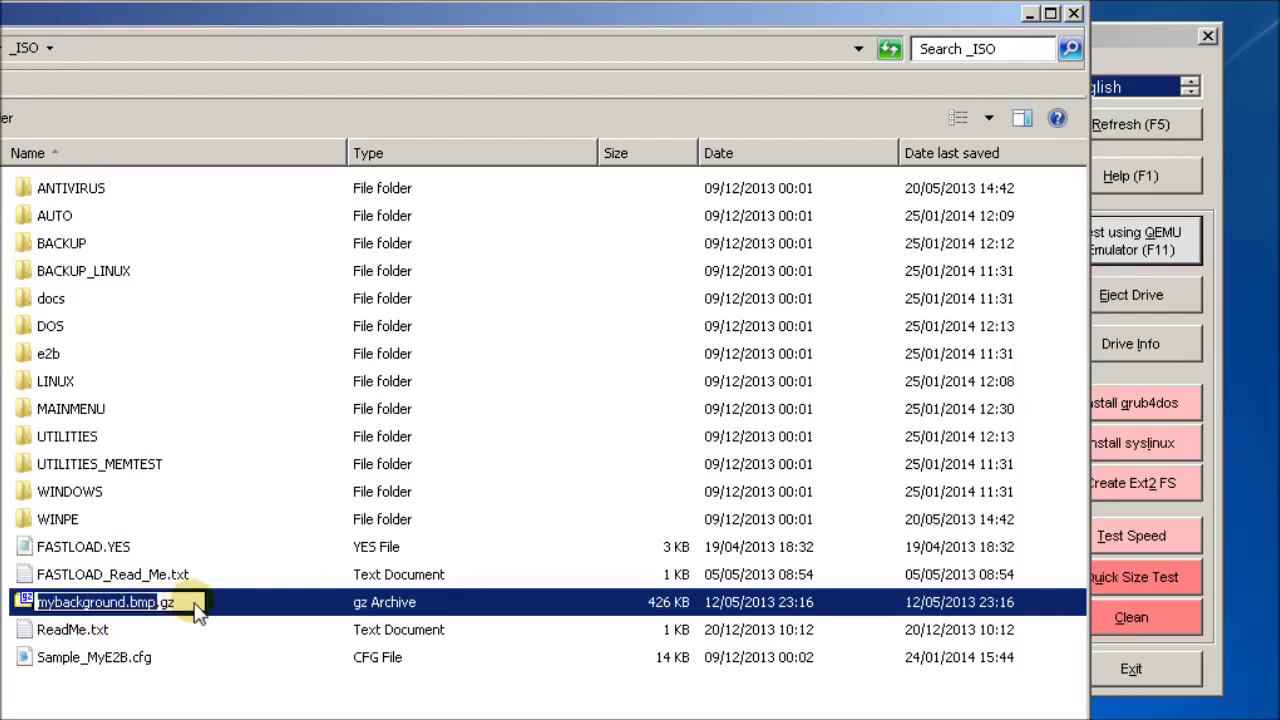
pyautogui.click(115, 632)
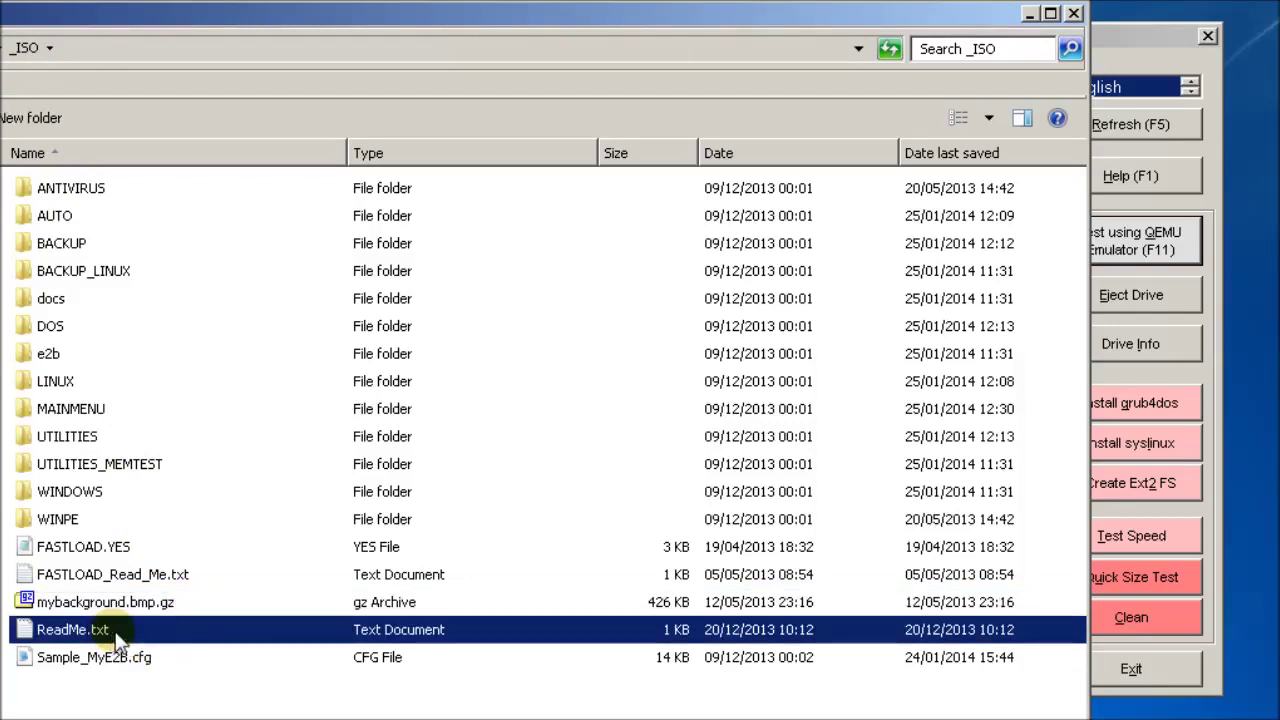
pyautogui.click(183, 605)
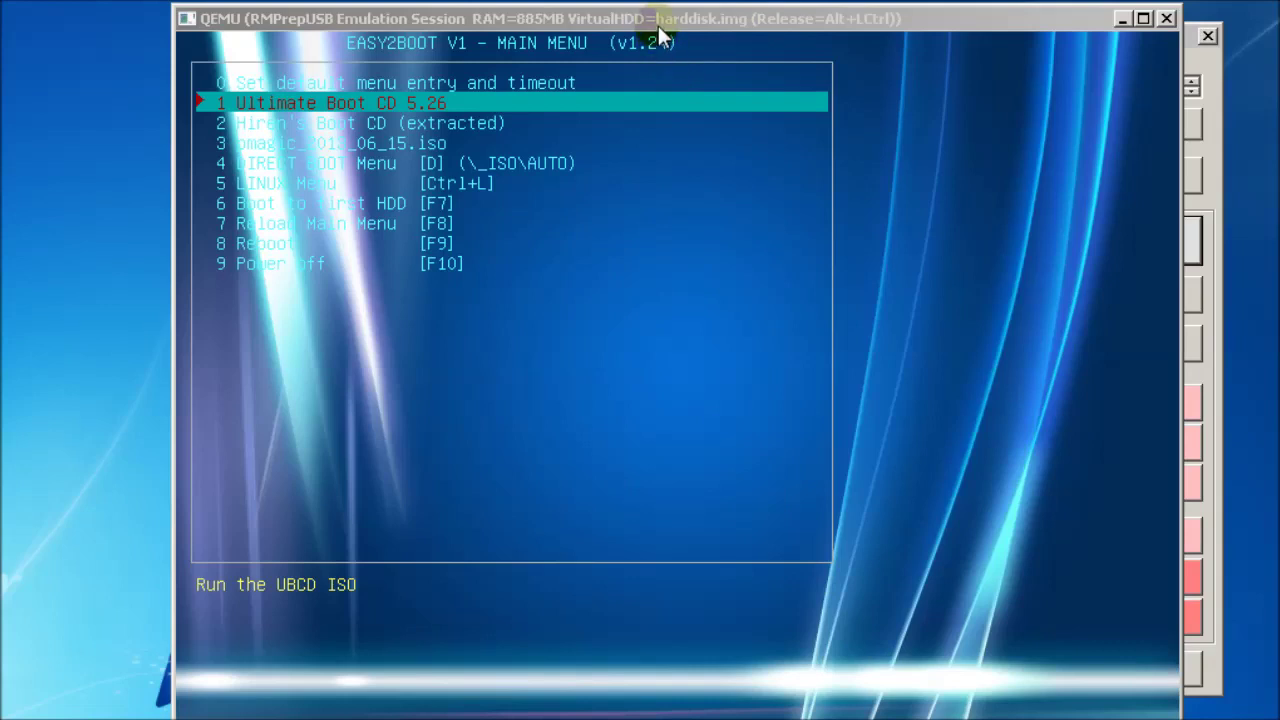
pyautogui.moveTo(649, 20); pyautogui.dragTo(648, 15)
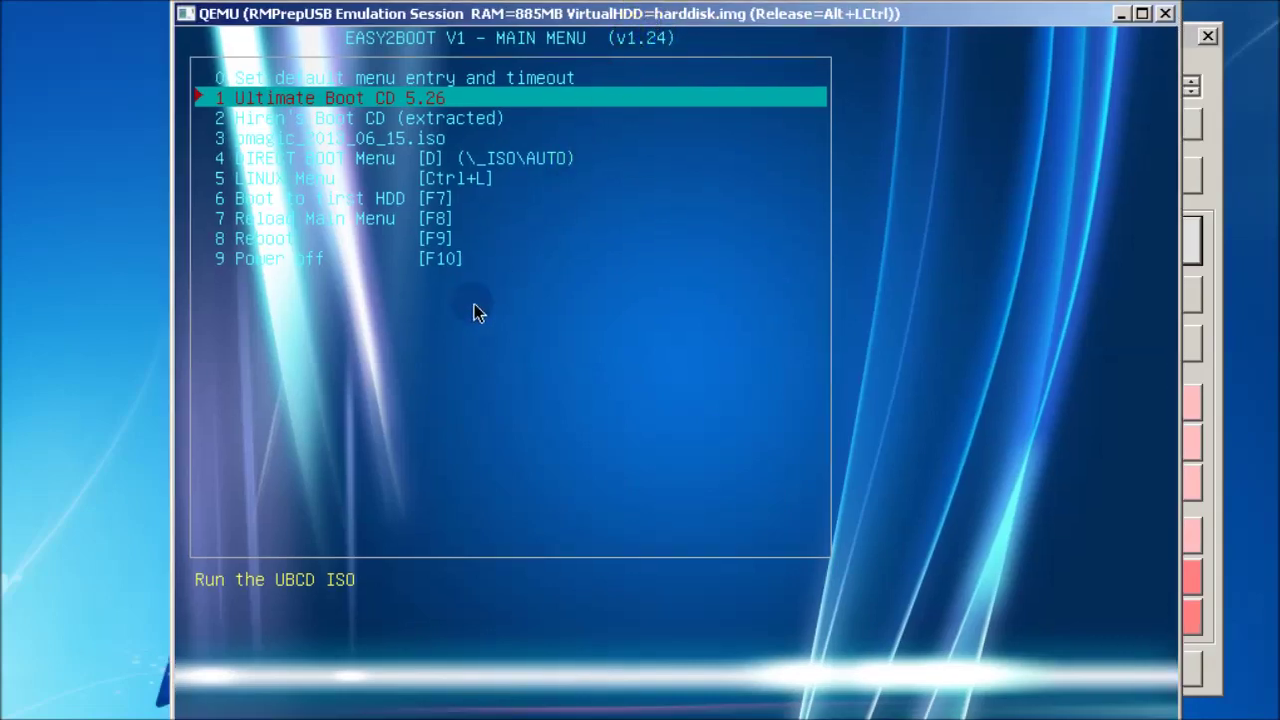
pyautogui.click(523, 388)
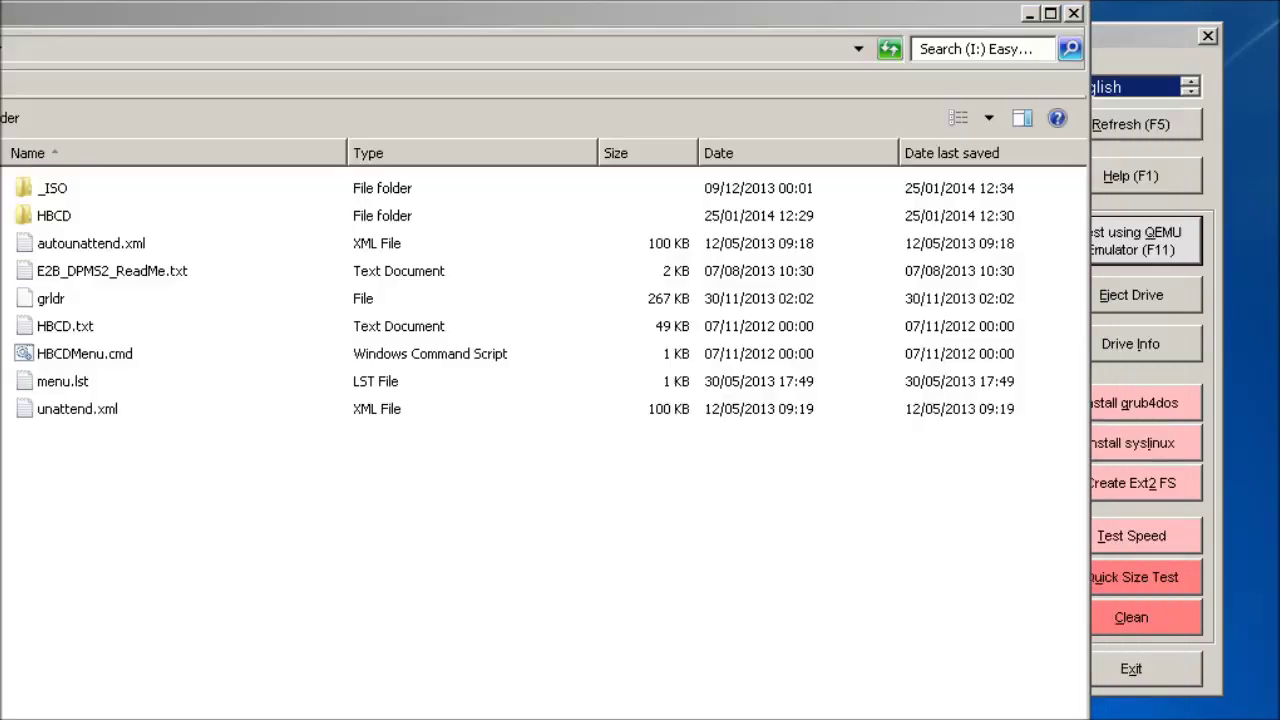
# - Open _ISO\Sample_MyE2B.cfg in Notepad2 and move the editor window left
pyautogui.doubleClick(55, 190)
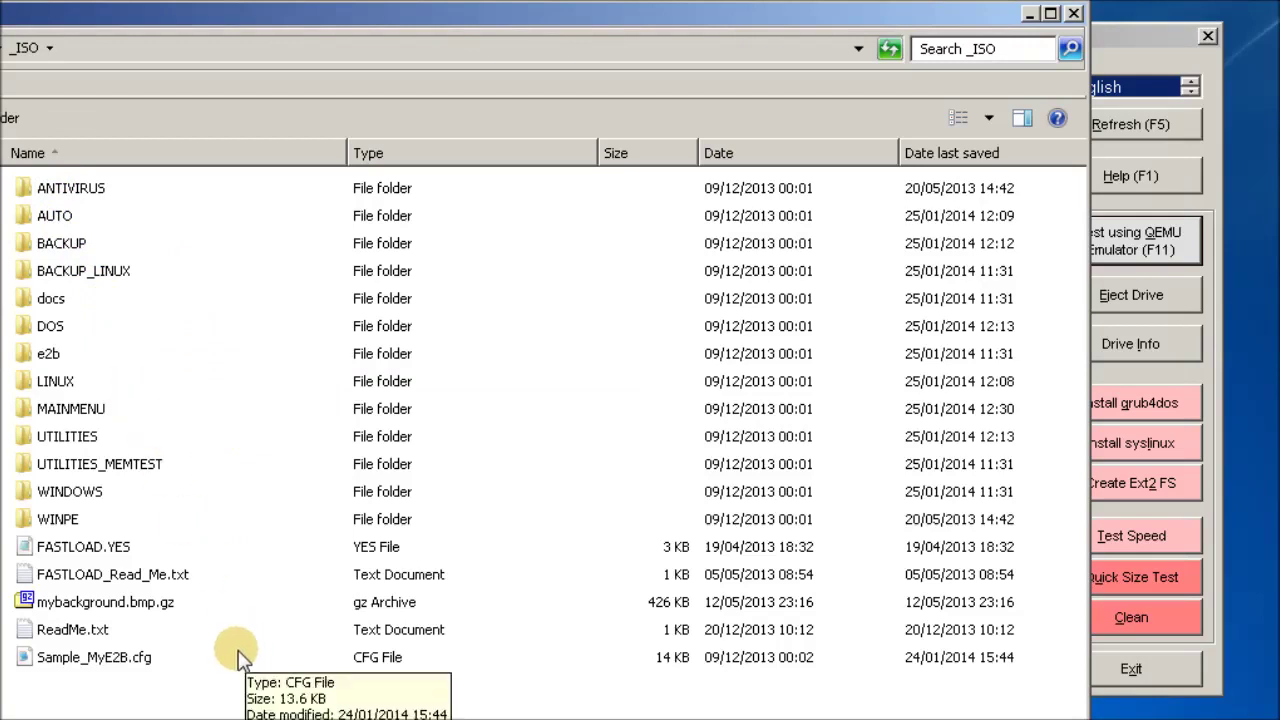
pyautogui.click(146, 660)
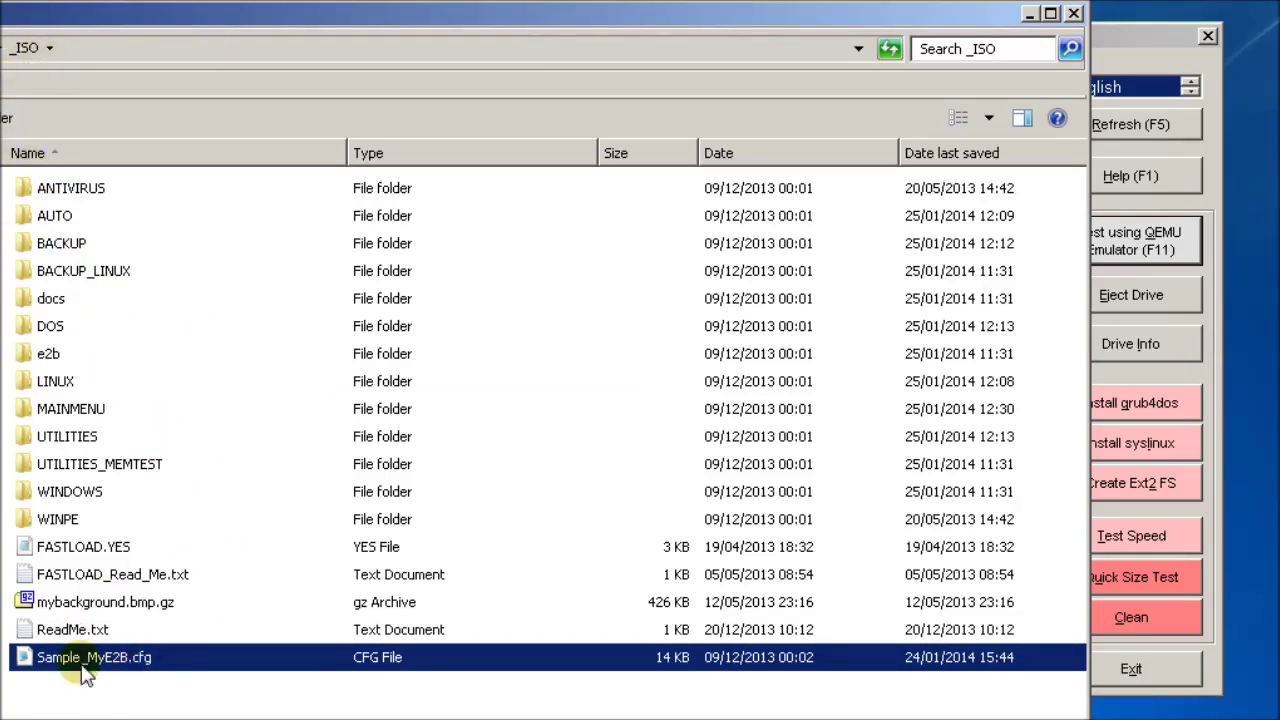
pyautogui.doubleClick(148, 666)
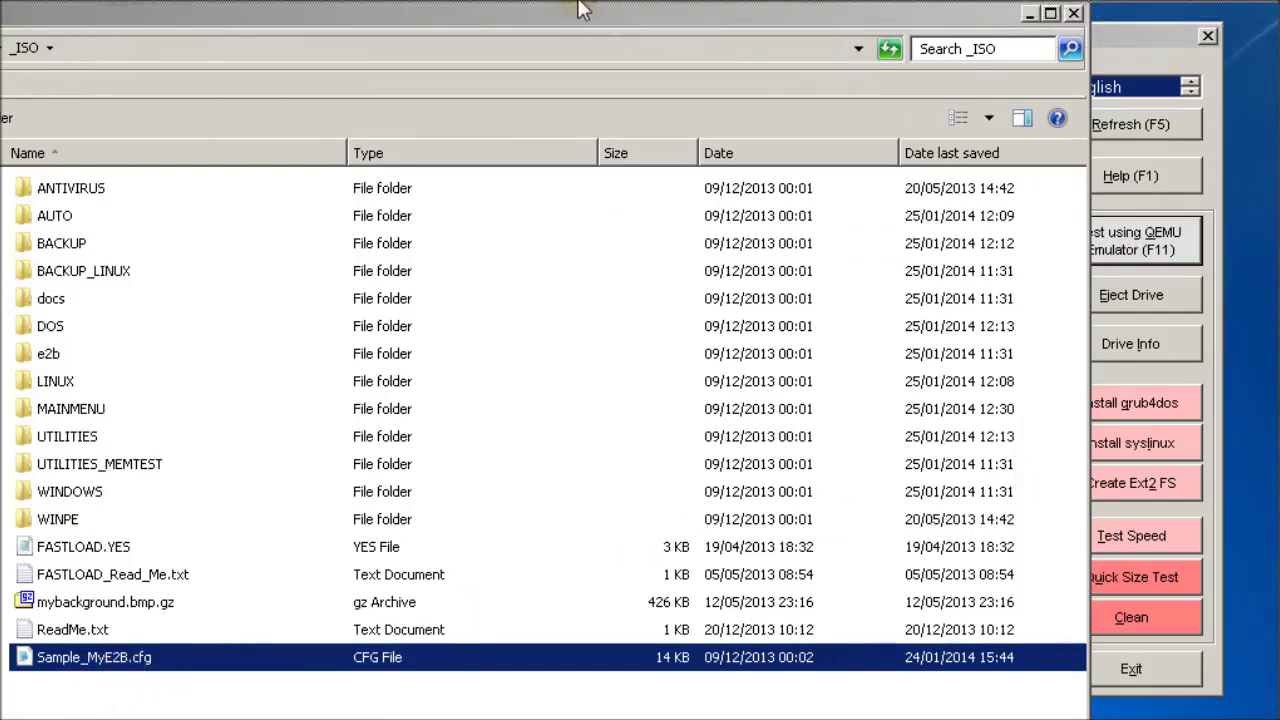
pyautogui.moveTo(643, 14)
pyautogui.mouseDown()
pyautogui.moveTo(778, 66)
pyautogui.moveTo(654, 74)
pyautogui.moveTo(520, 14)
pyautogui.mouseUp()
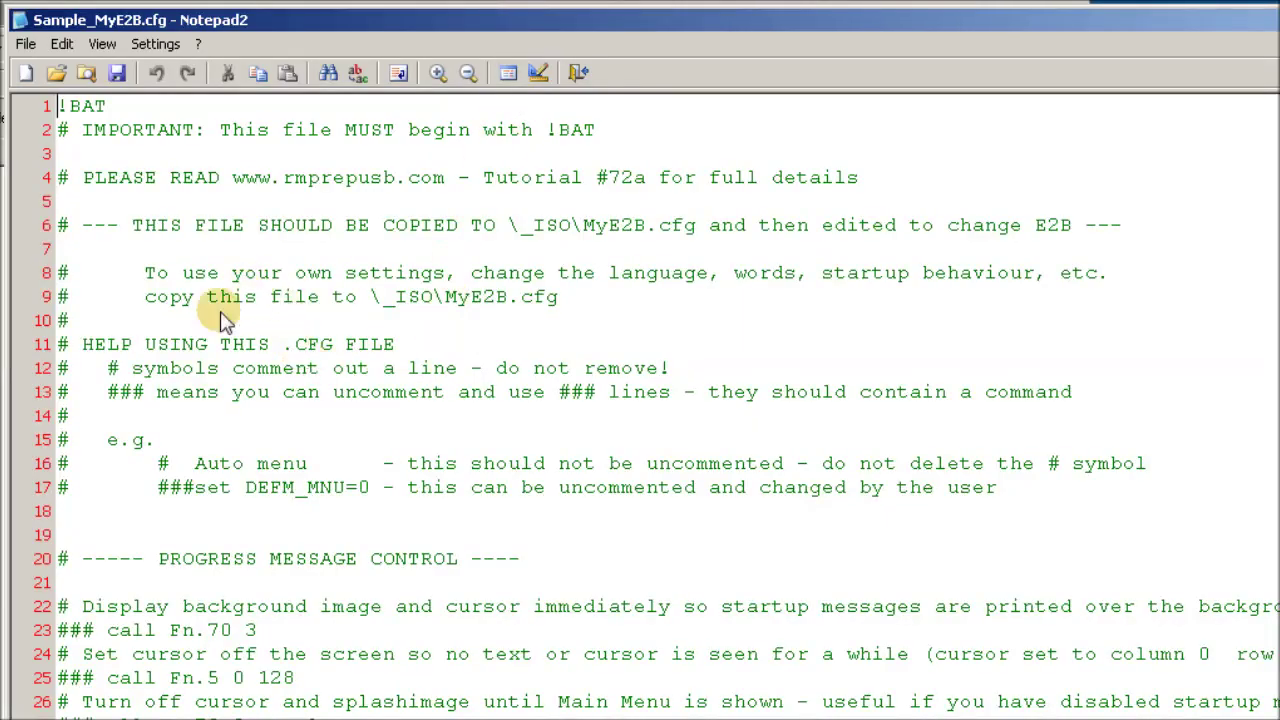
pyautogui.click(333, 465)
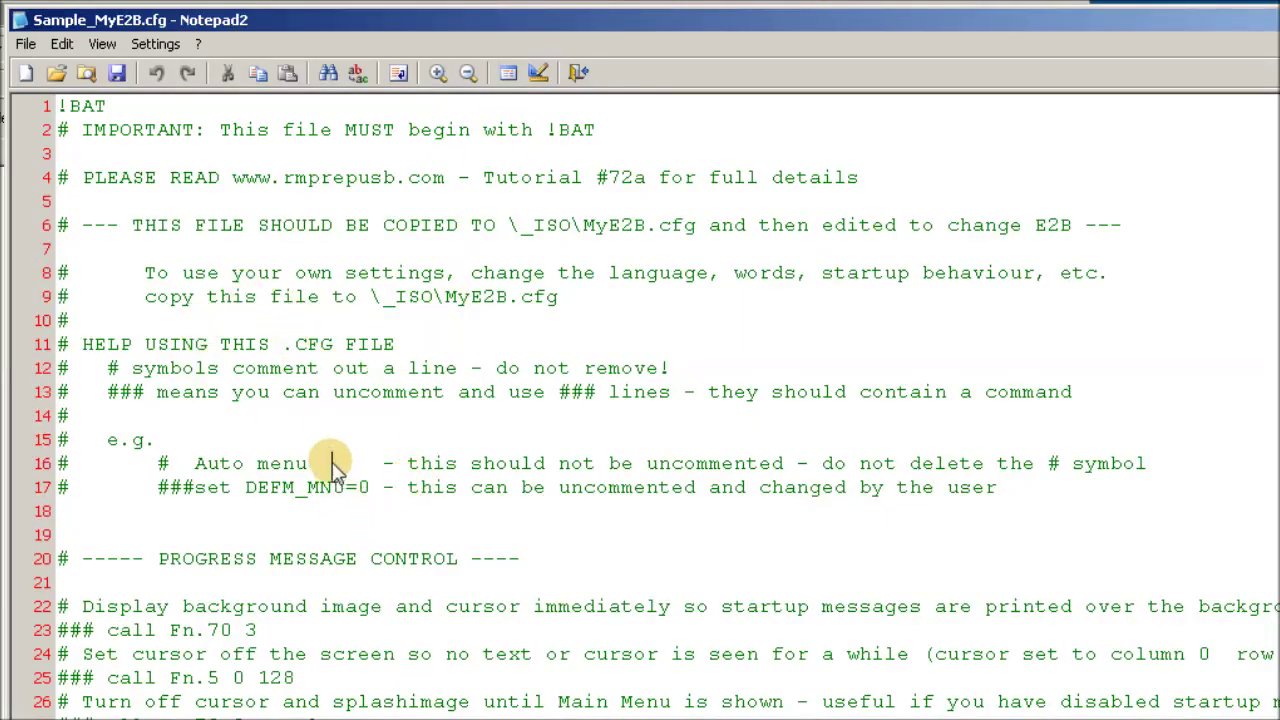
pyautogui.scroll(-6, 333, 465)
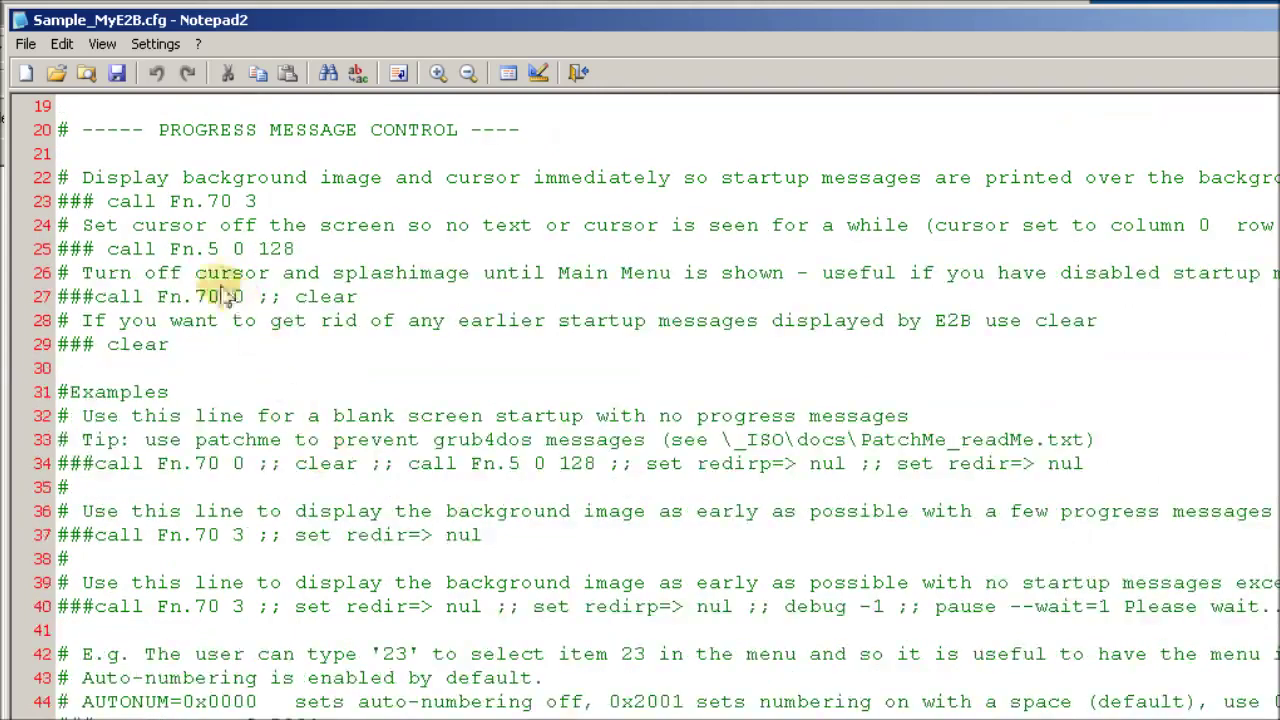
pyautogui.click(69, 178)
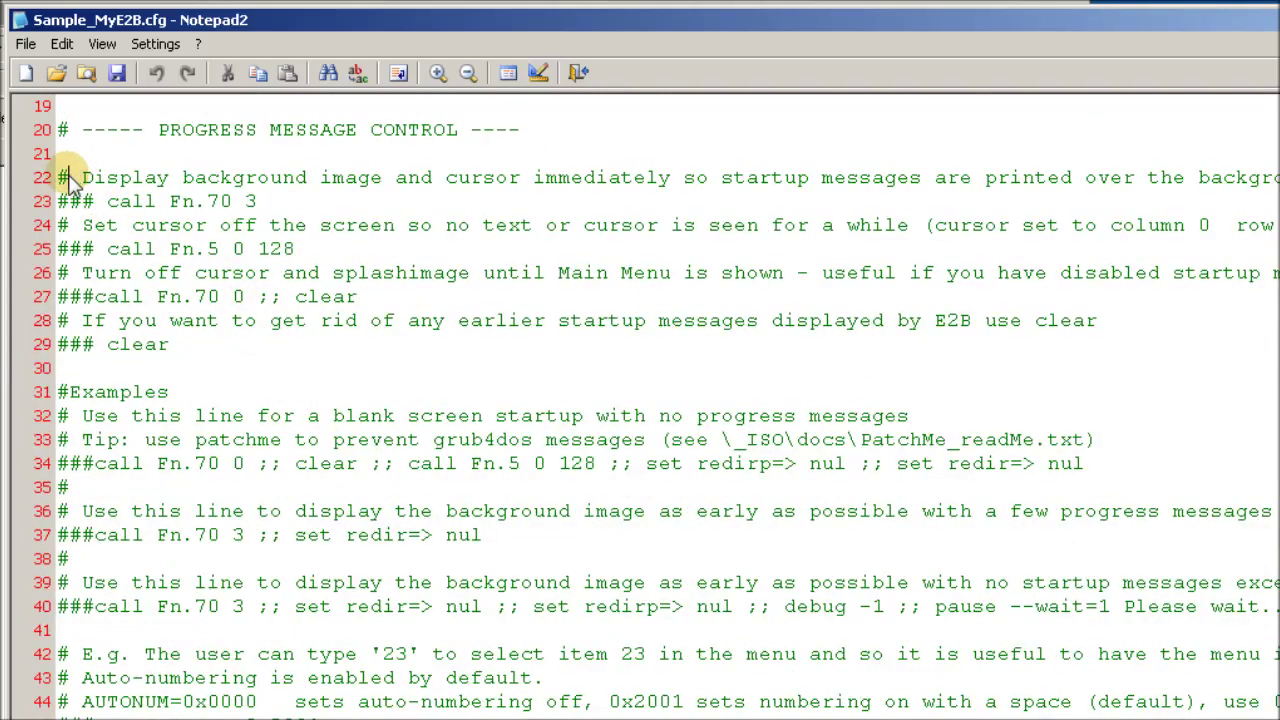
pyautogui.click(145, 181)
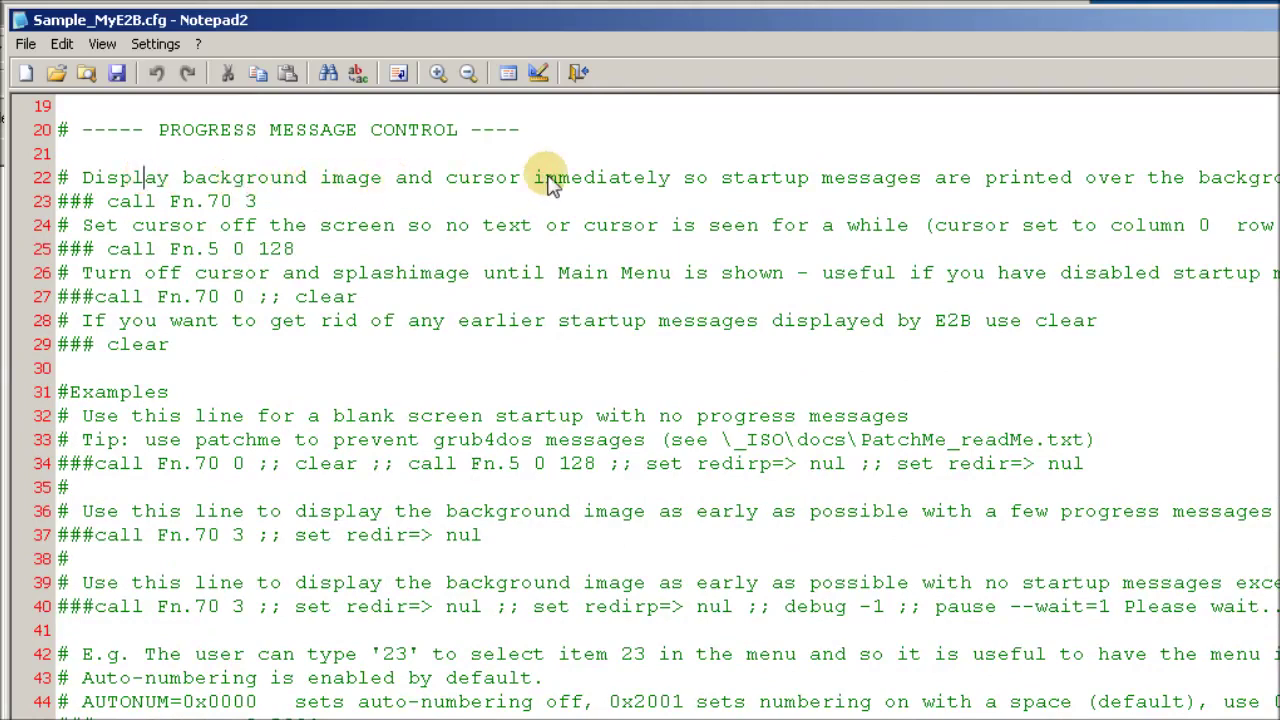
pyautogui.moveTo(104, 203); pyautogui.dragTo(58, 203)
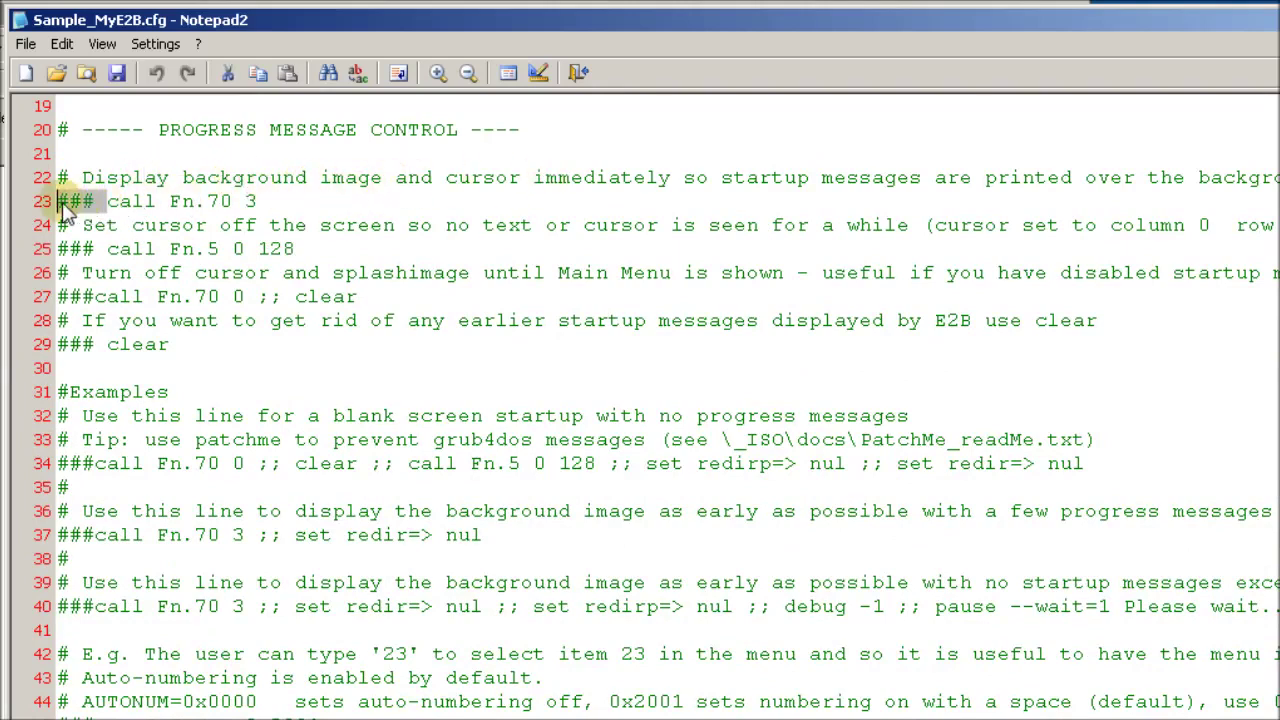
pyautogui.click(192, 203)
pyautogui.moveTo(104, 203); pyautogui.dragTo(60, 203)
pyautogui.click(323, 177)
pyautogui.scroll(-1, 280, 343)
pyautogui.scroll(-8, 280, 343)
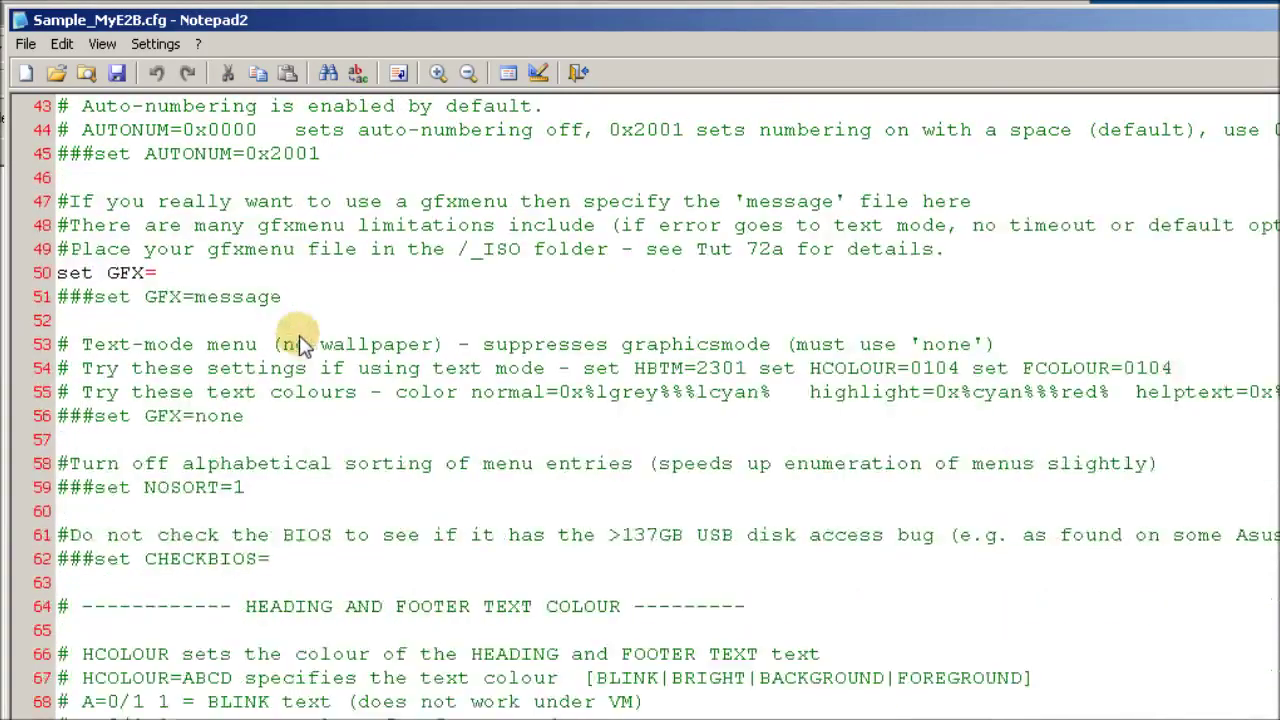
pyautogui.scroll(-6, 308, 343)
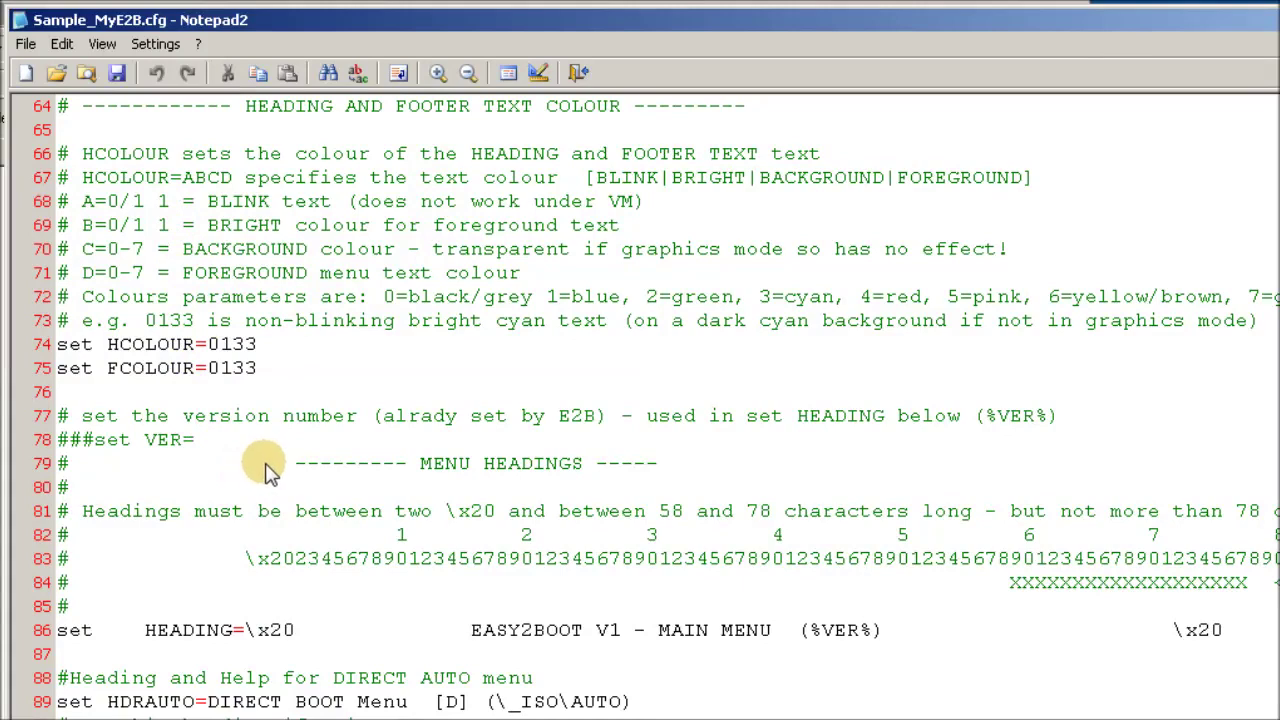
pyautogui.scroll(-2, 268, 465)
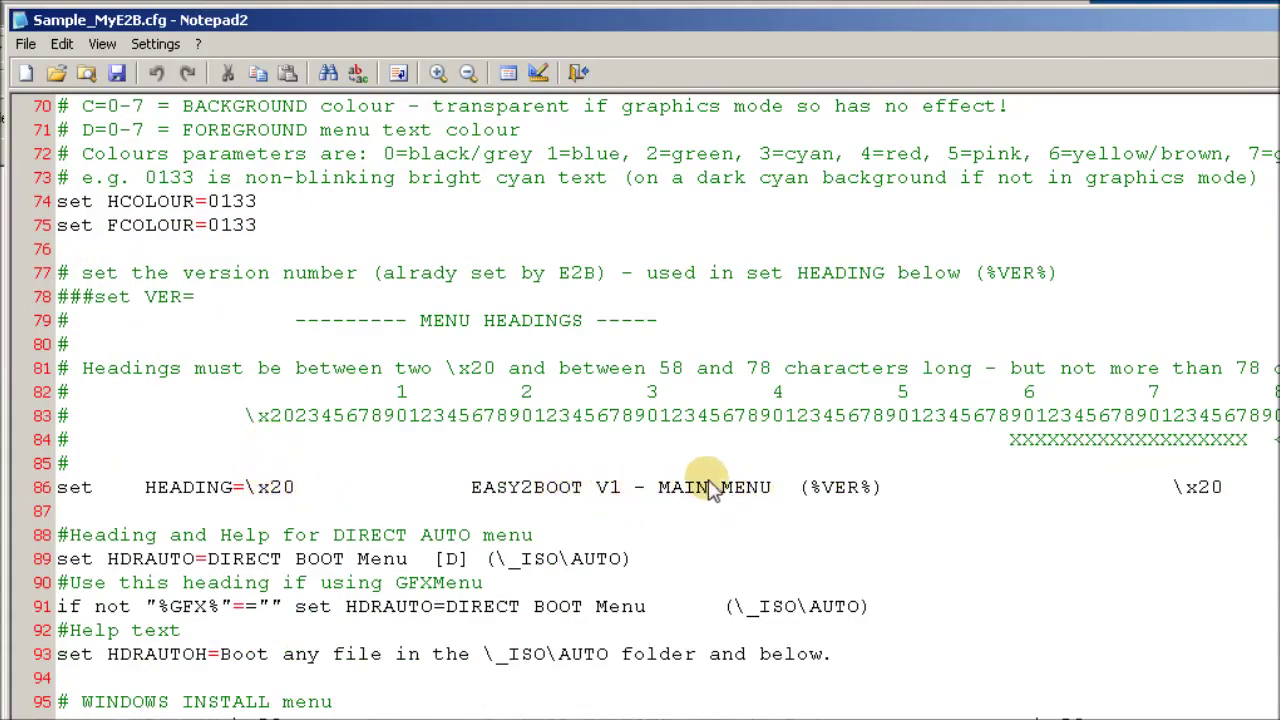
pyautogui.scroll(-1, 603, 503)
pyautogui.scroll(-4, 603, 503)
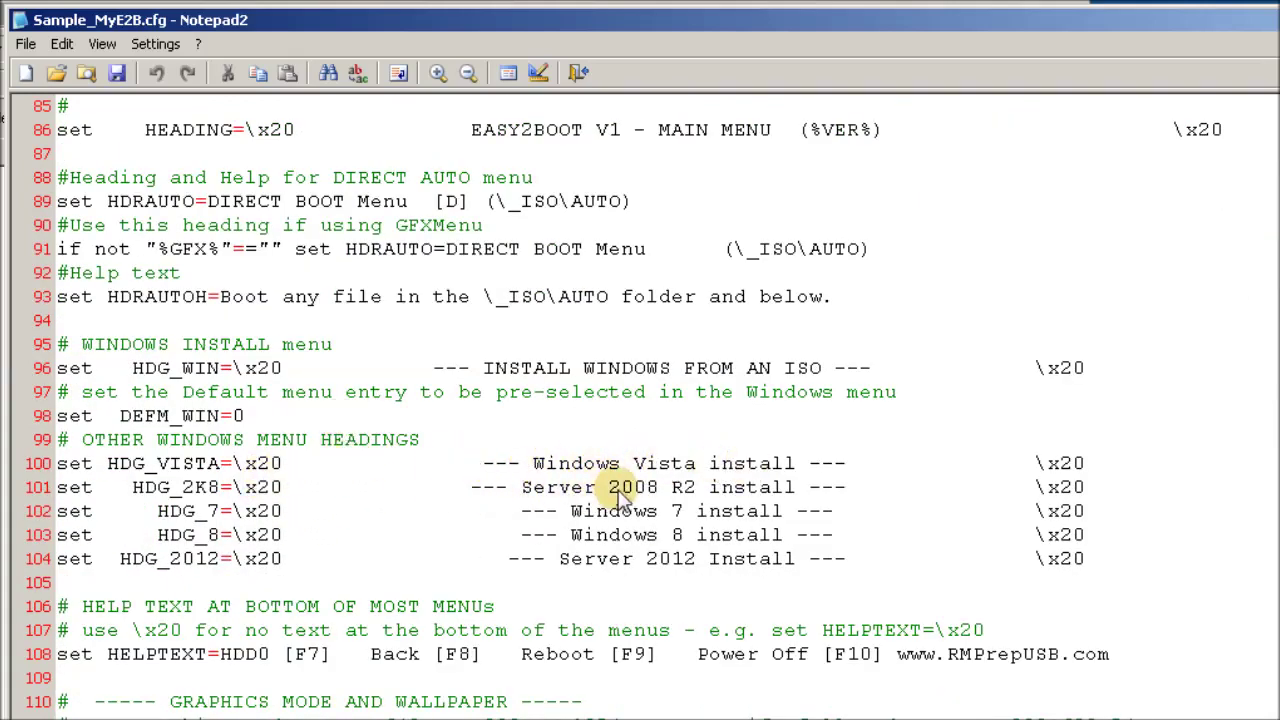
pyautogui.scroll(-1, 685, 500)
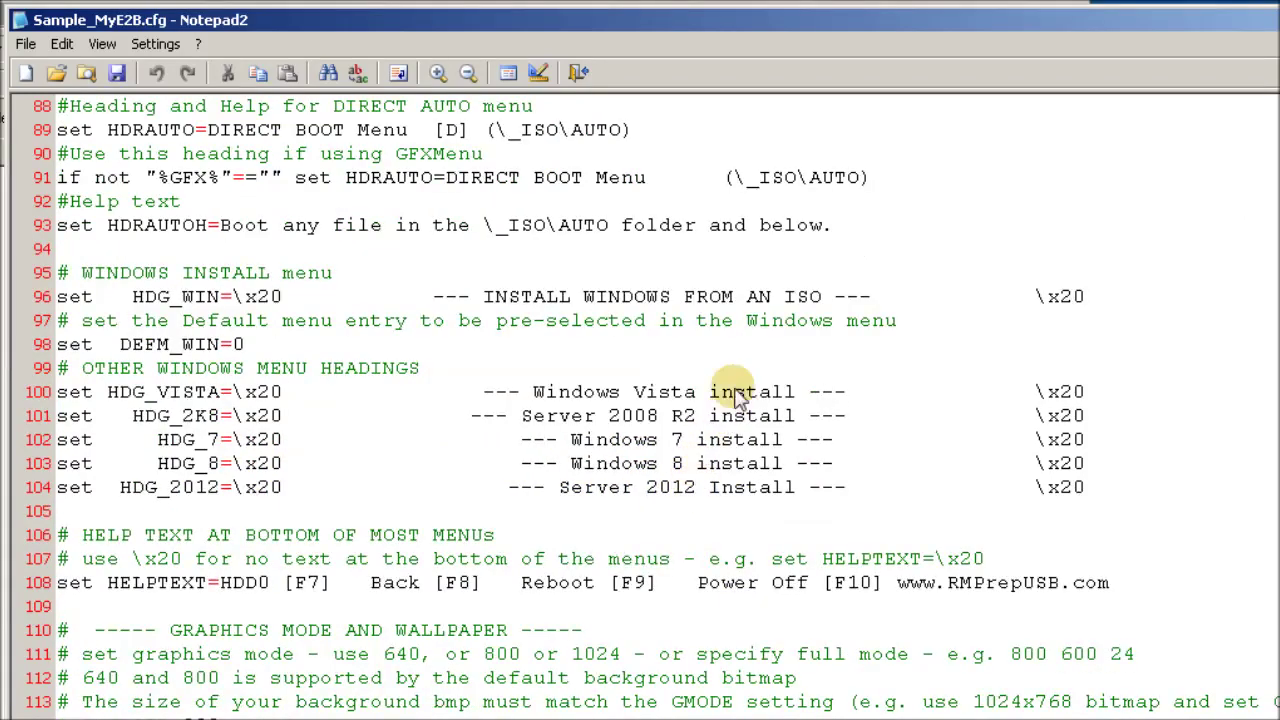
pyautogui.scroll(-3, 510, 535)
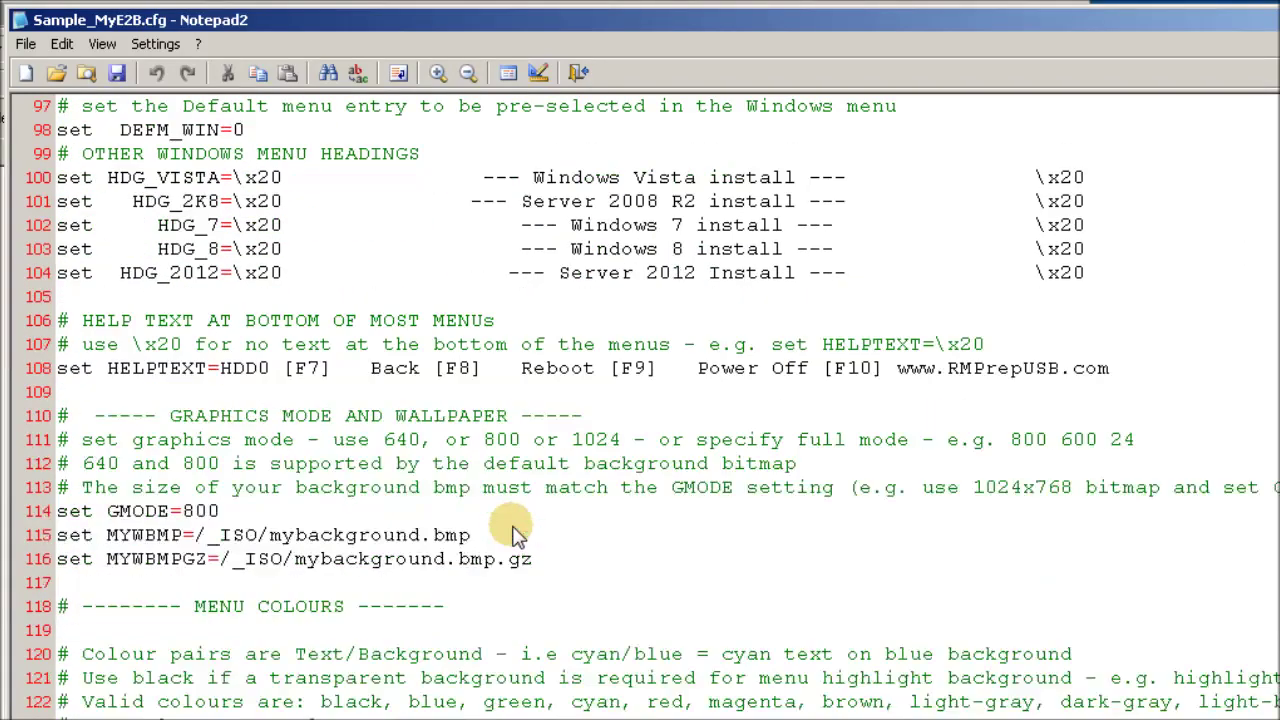
pyautogui.scroll(-2, 510, 535)
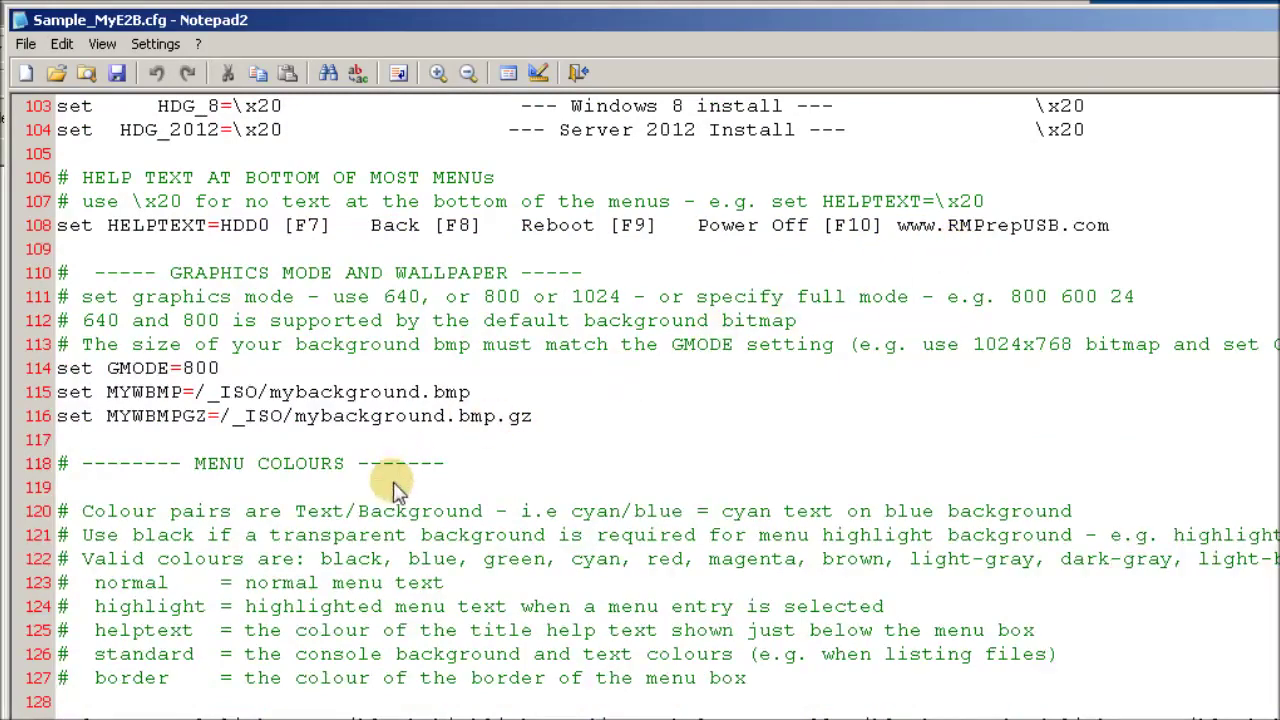
pyautogui.scroll(-1, 397, 486)
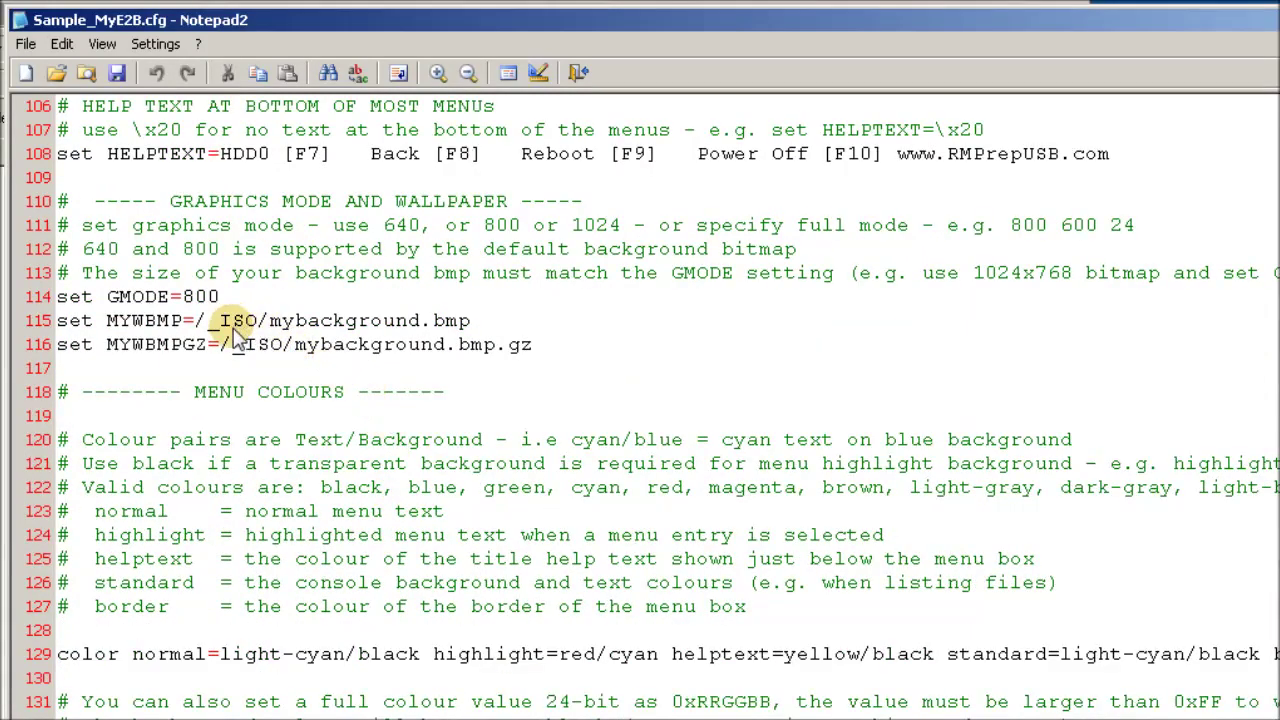
pyautogui.click(472, 326)
pyautogui.click(538, 346)
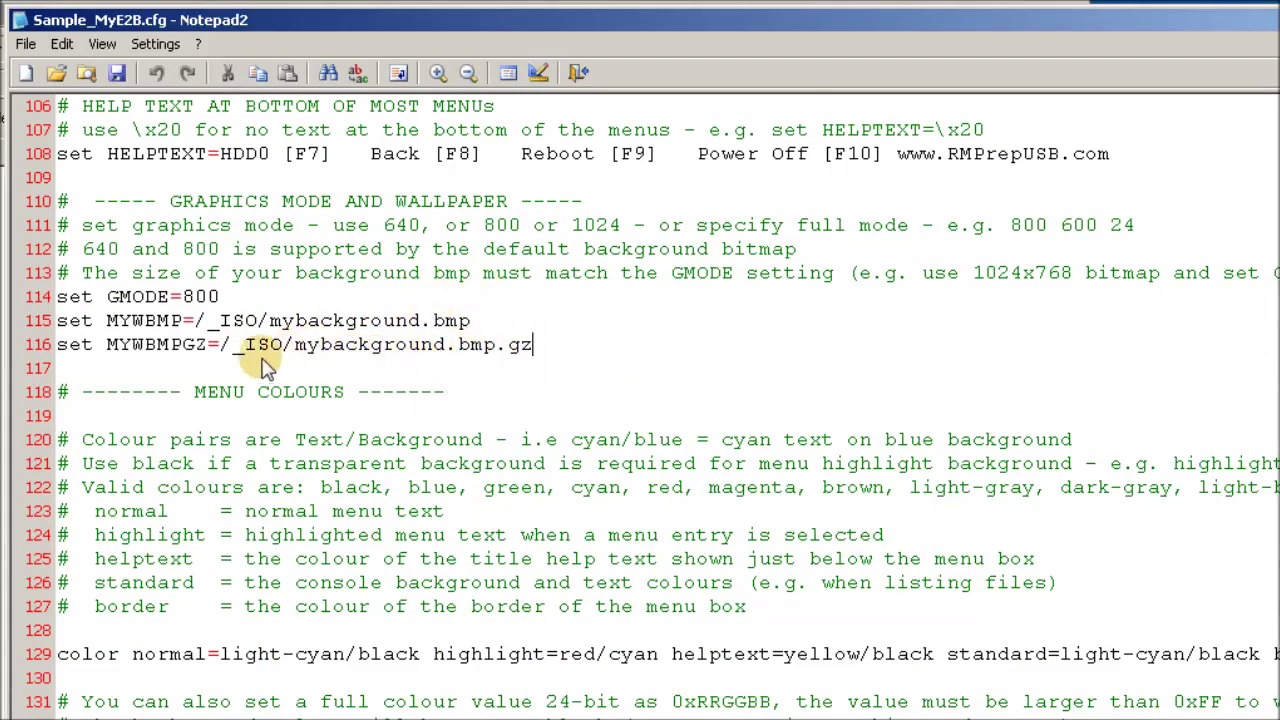
pyautogui.doubleClick(206, 296)
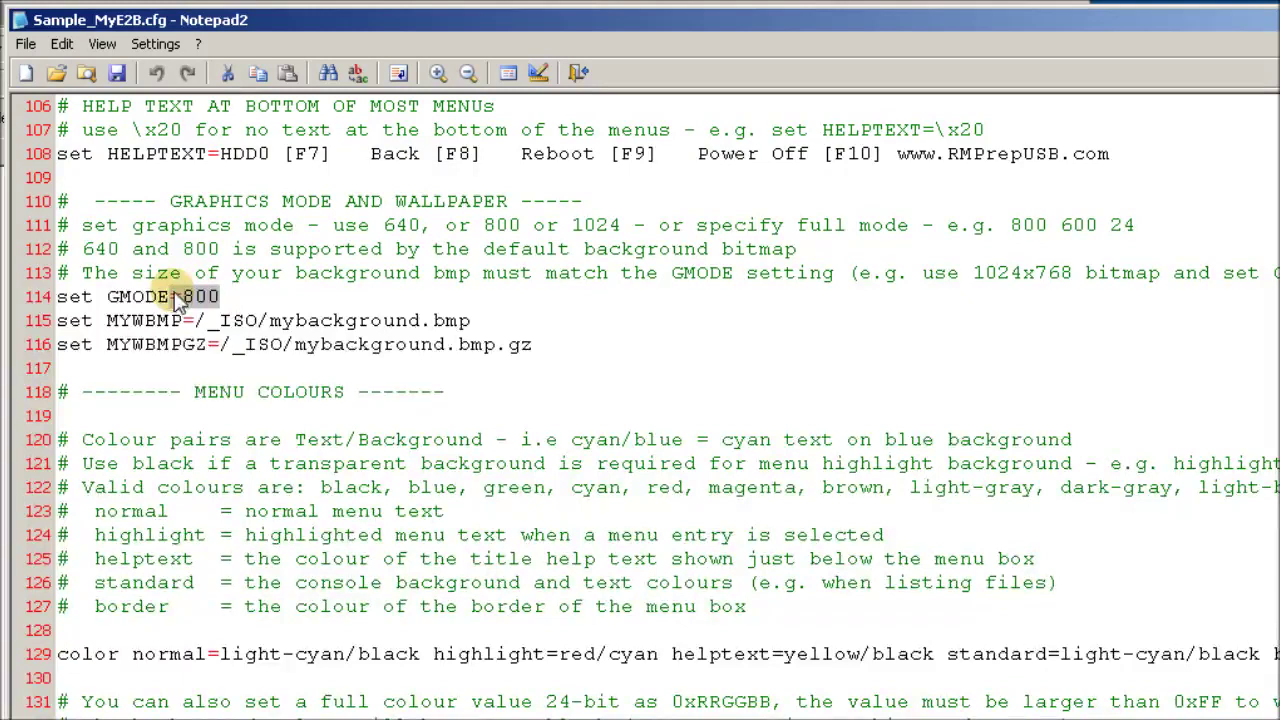
pyautogui.moveTo(184, 296); pyautogui.dragTo(218, 296)
pyautogui.click(228, 298)
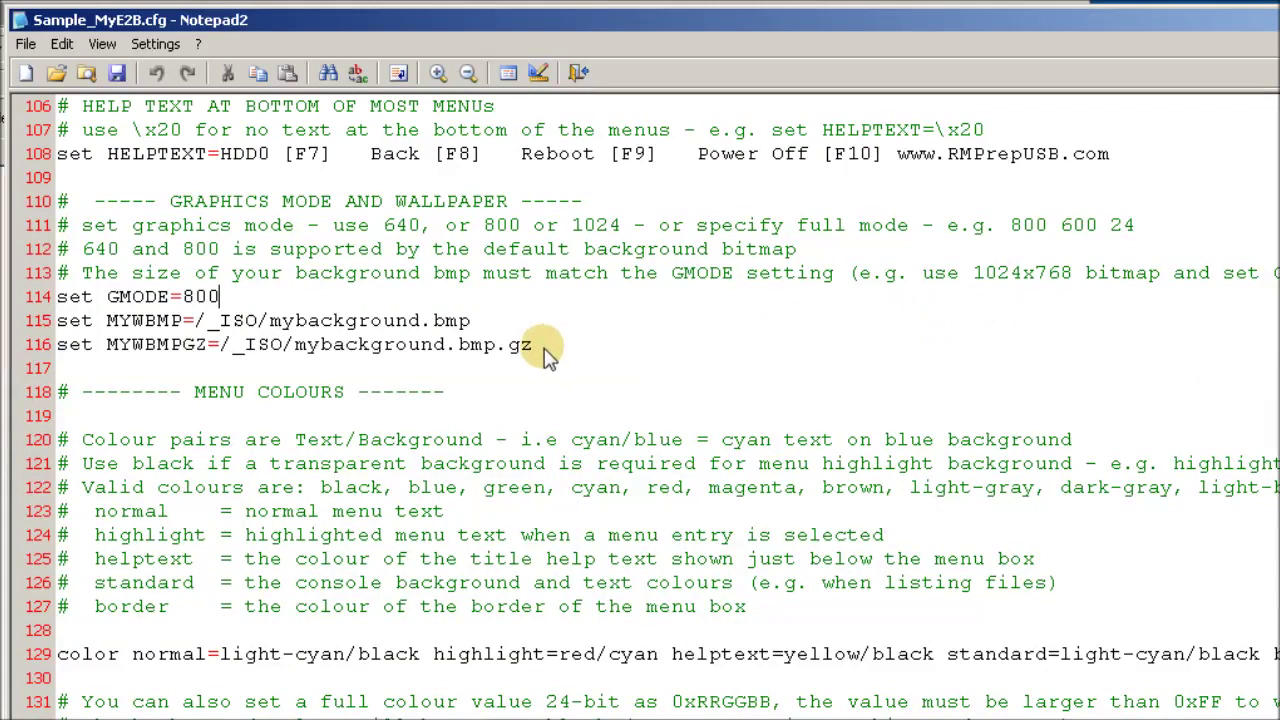
pyautogui.scroll(-1, 548, 398)
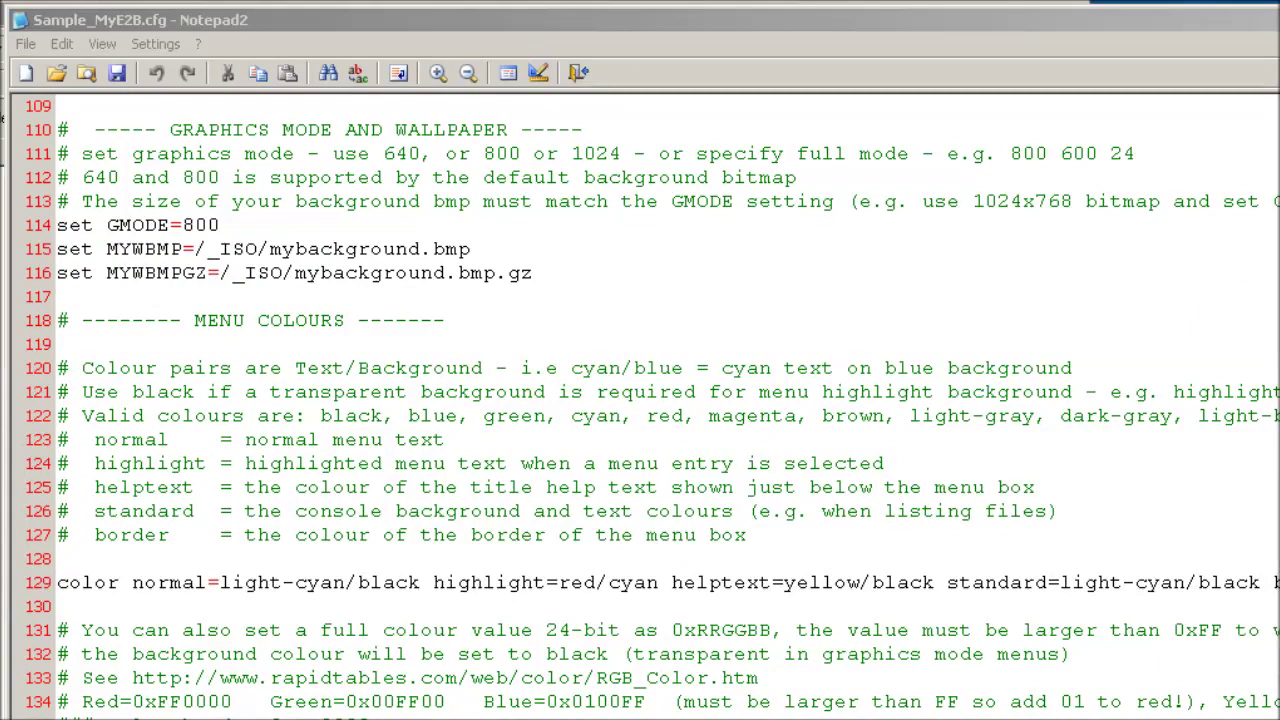
pyautogui.click(429, 584)
pyautogui.scroll(-2, 429, 586)
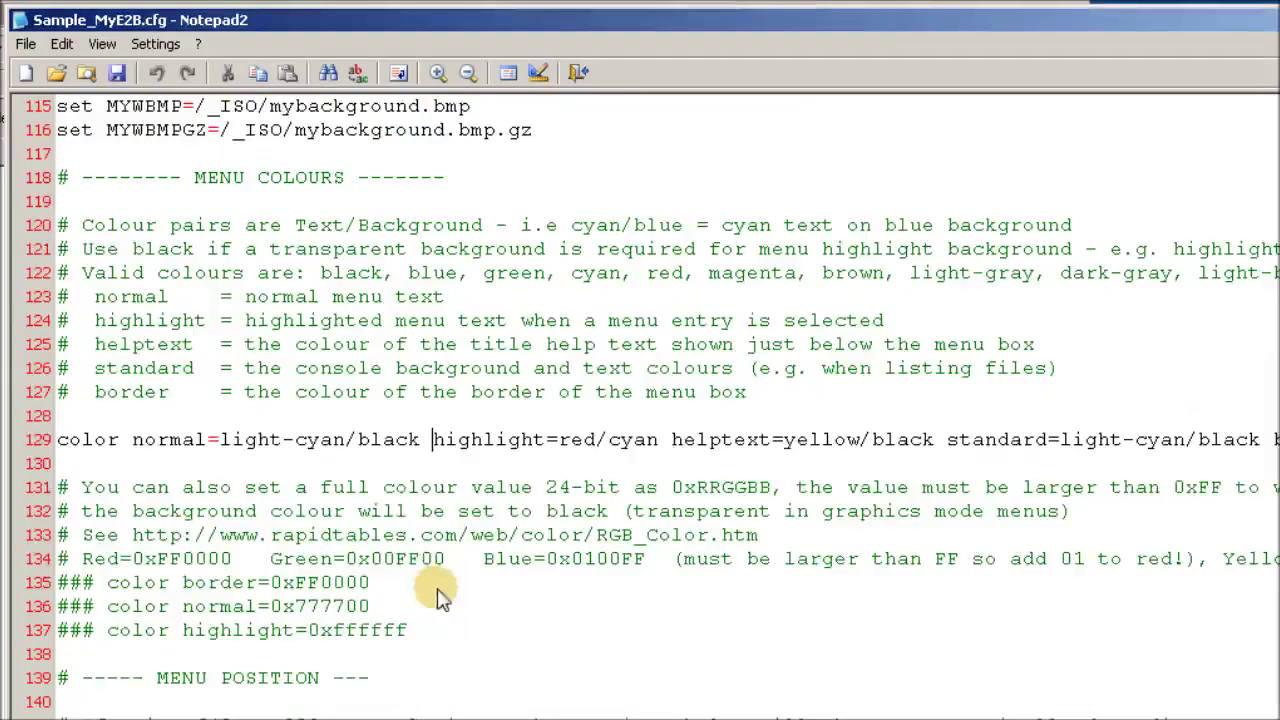
pyautogui.scroll(-1, 398, 497)
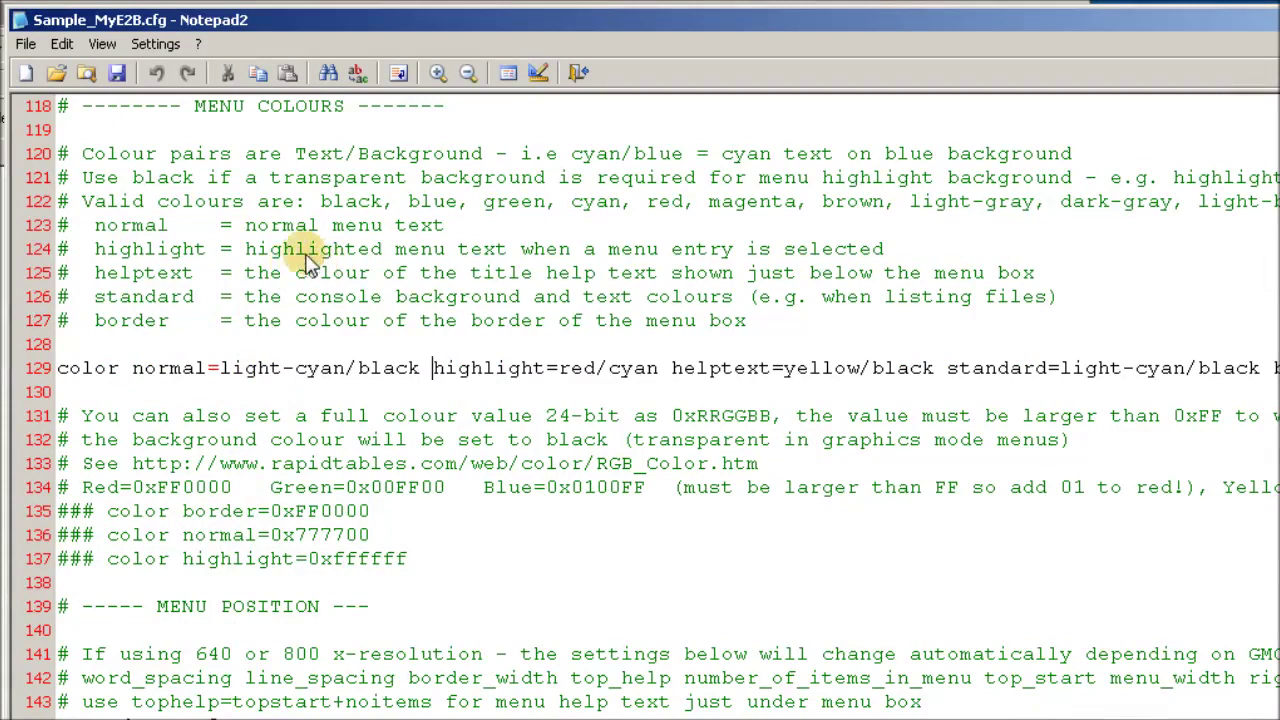
pyautogui.click(270, 273)
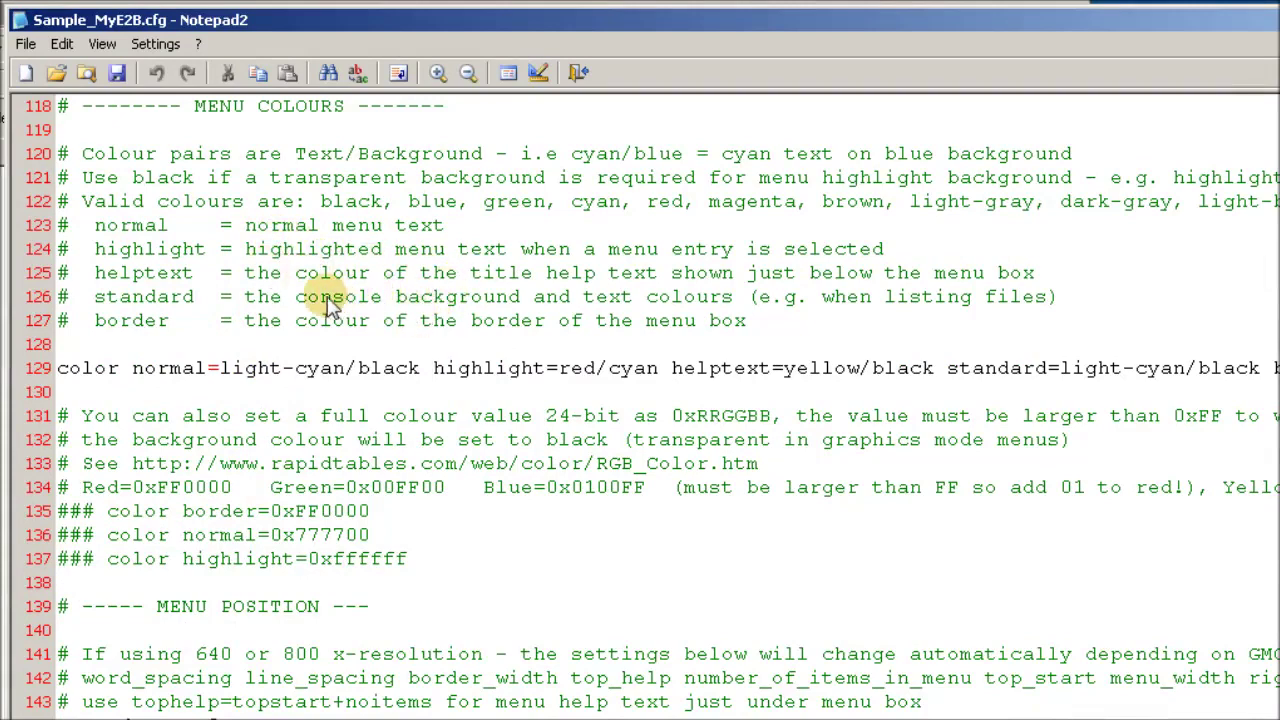
pyautogui.moveTo(333, 298); pyautogui.dragTo(484, 298)
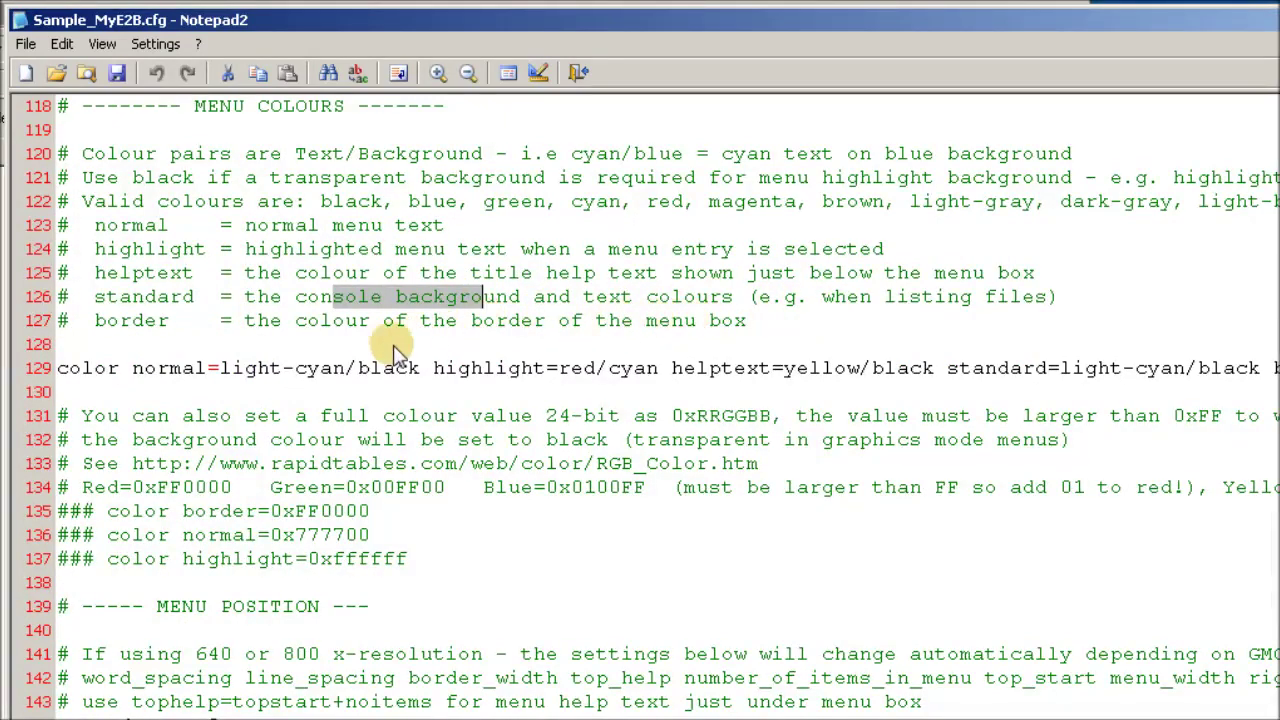
pyautogui.moveTo(295, 322); pyautogui.dragTo(395, 322)
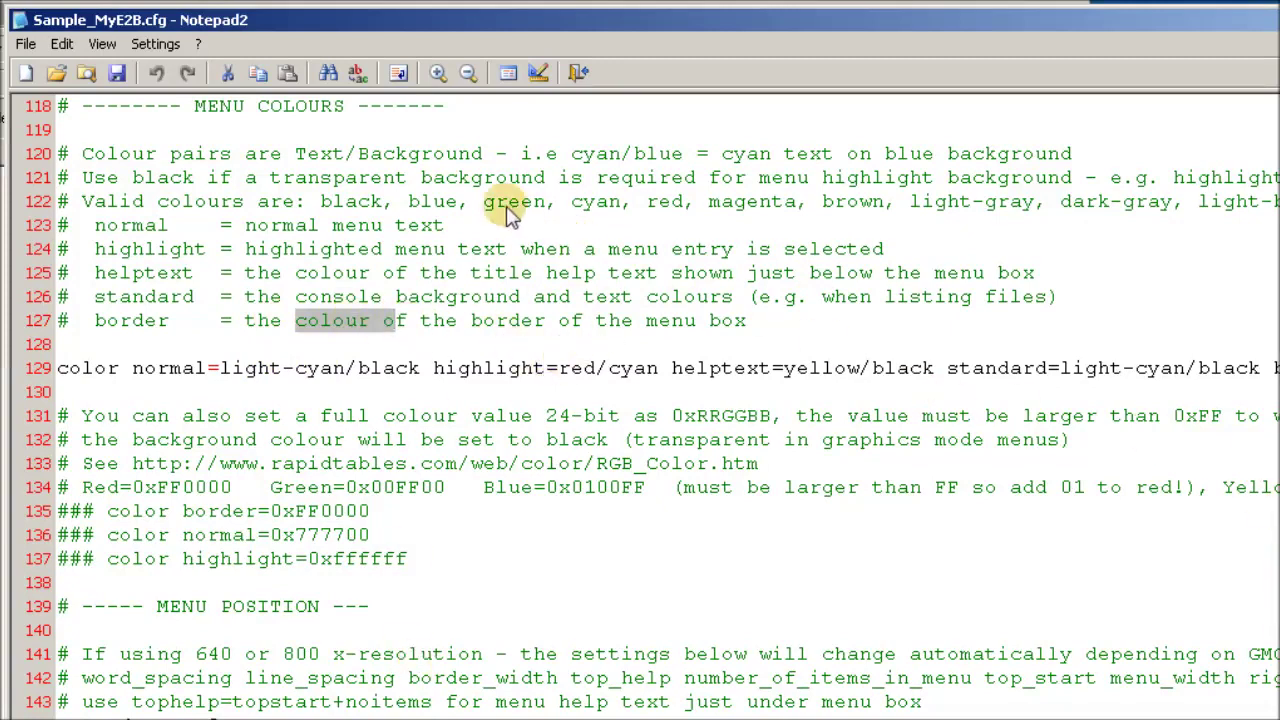
pyautogui.scroll(-5, 375, 375)
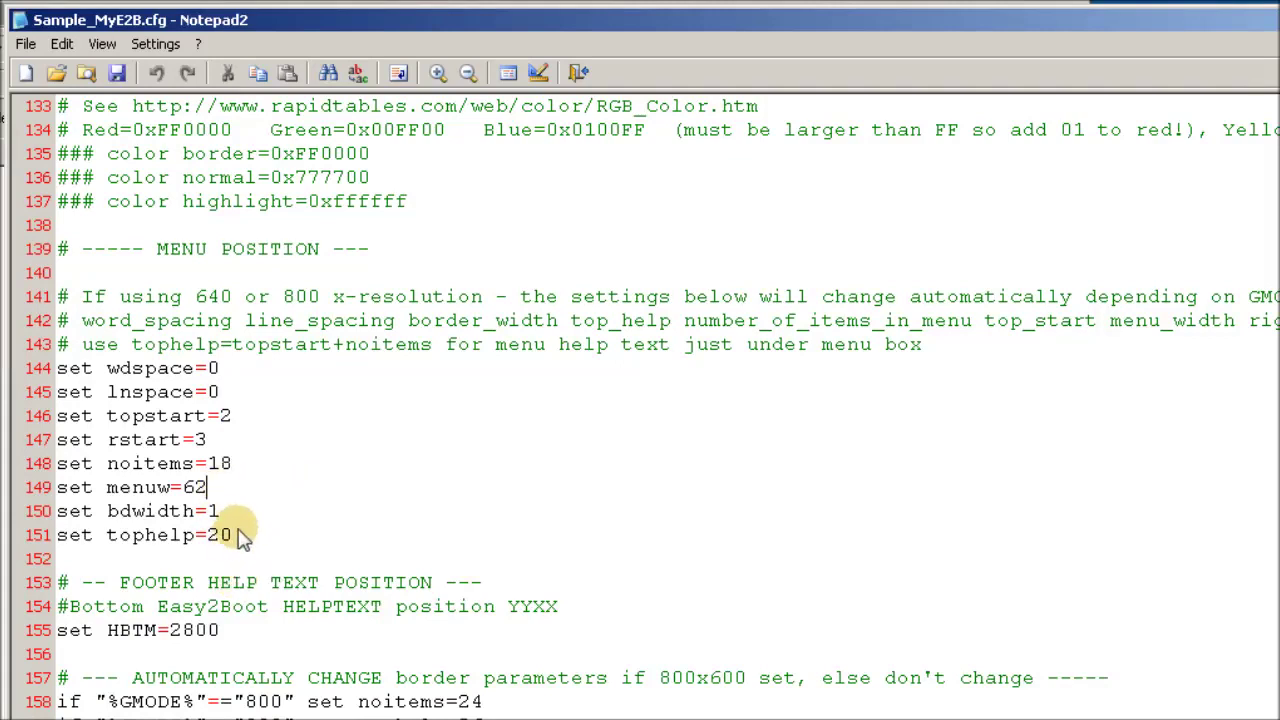
# - Review the border width 1 and tophelp 20 settings in Sample_MyE2B.cfg
pyautogui.doubleClick(212, 511)
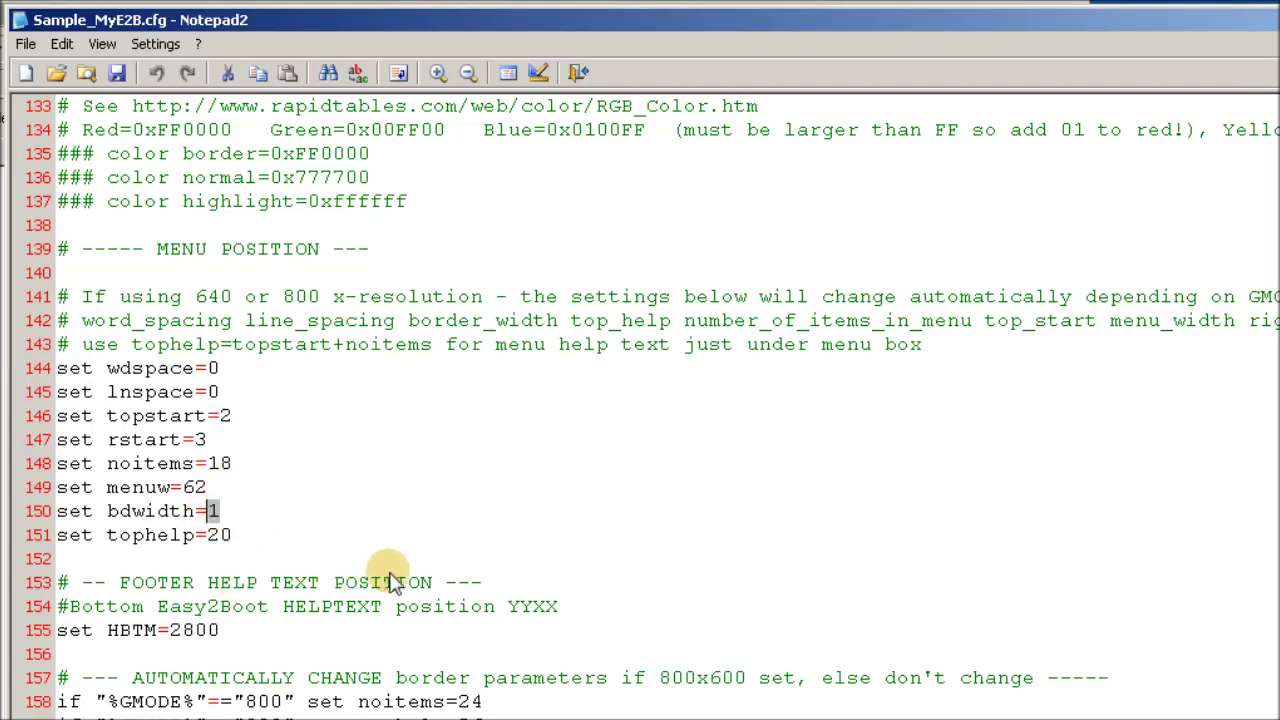
pyautogui.scroll(-1, 385, 565)
pyautogui.click(243, 472)
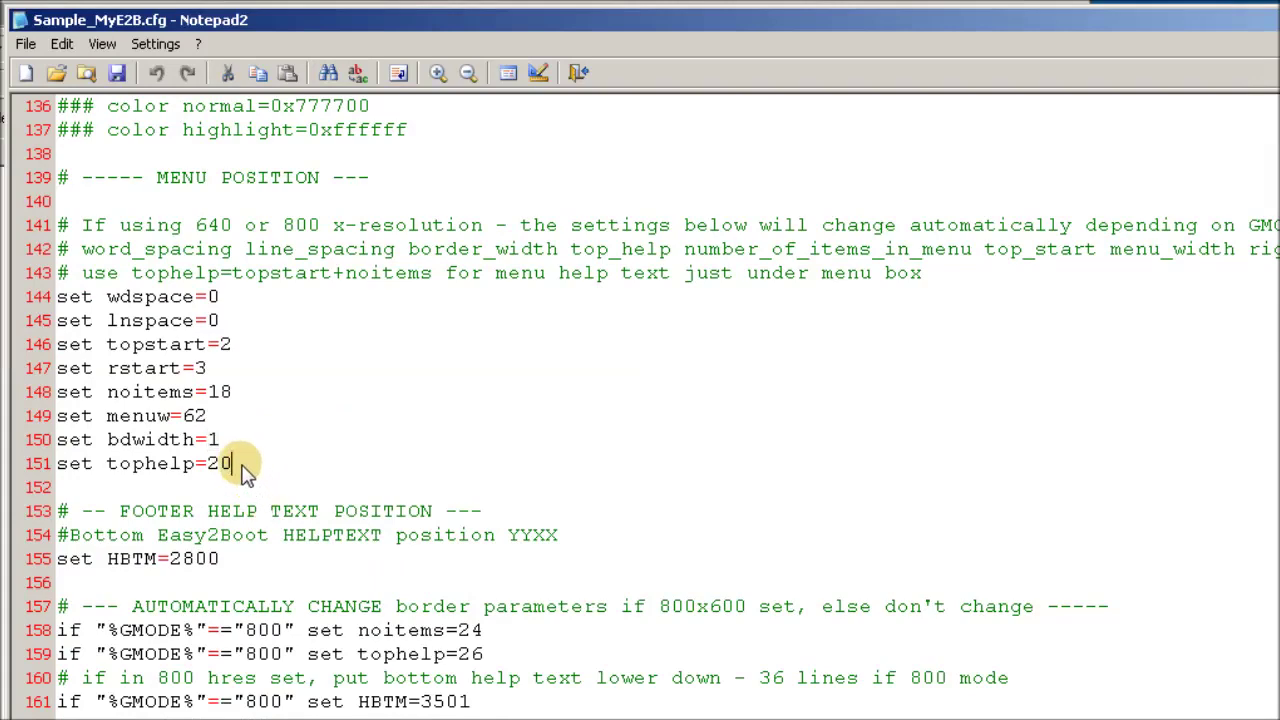
pyautogui.scroll(-1, 325, 440)
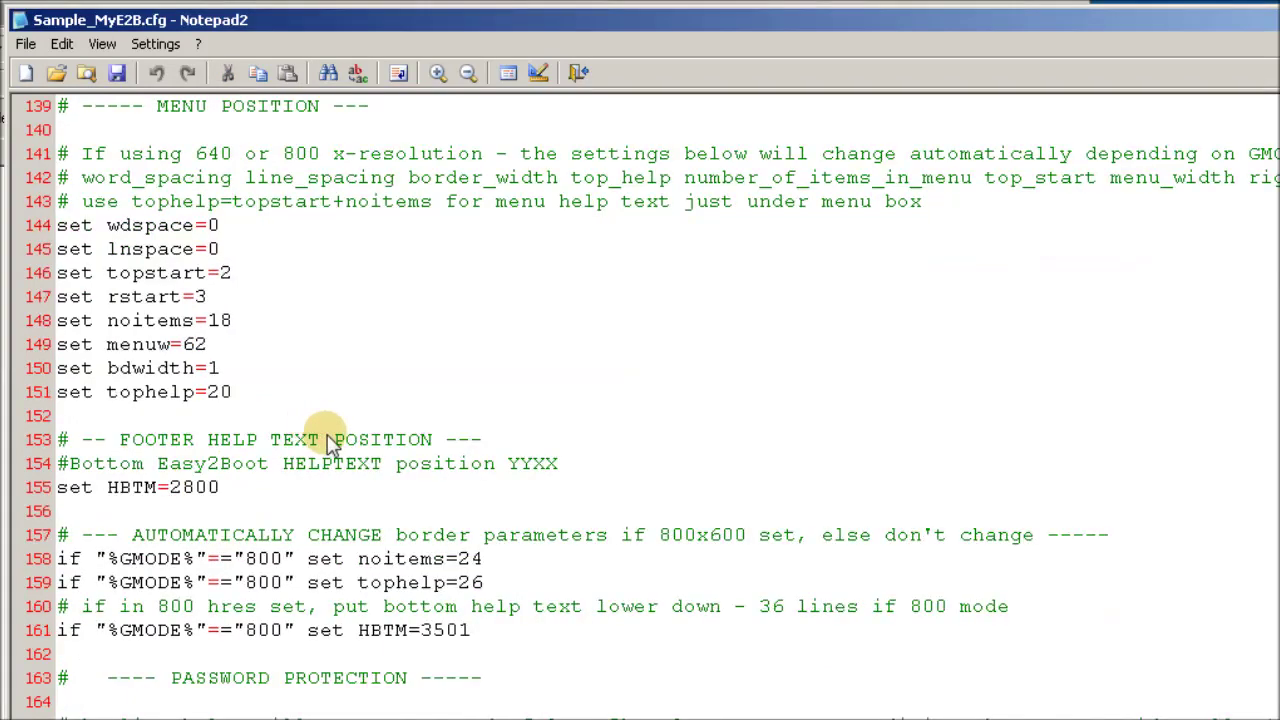
pyautogui.scroll(-2, 330, 440)
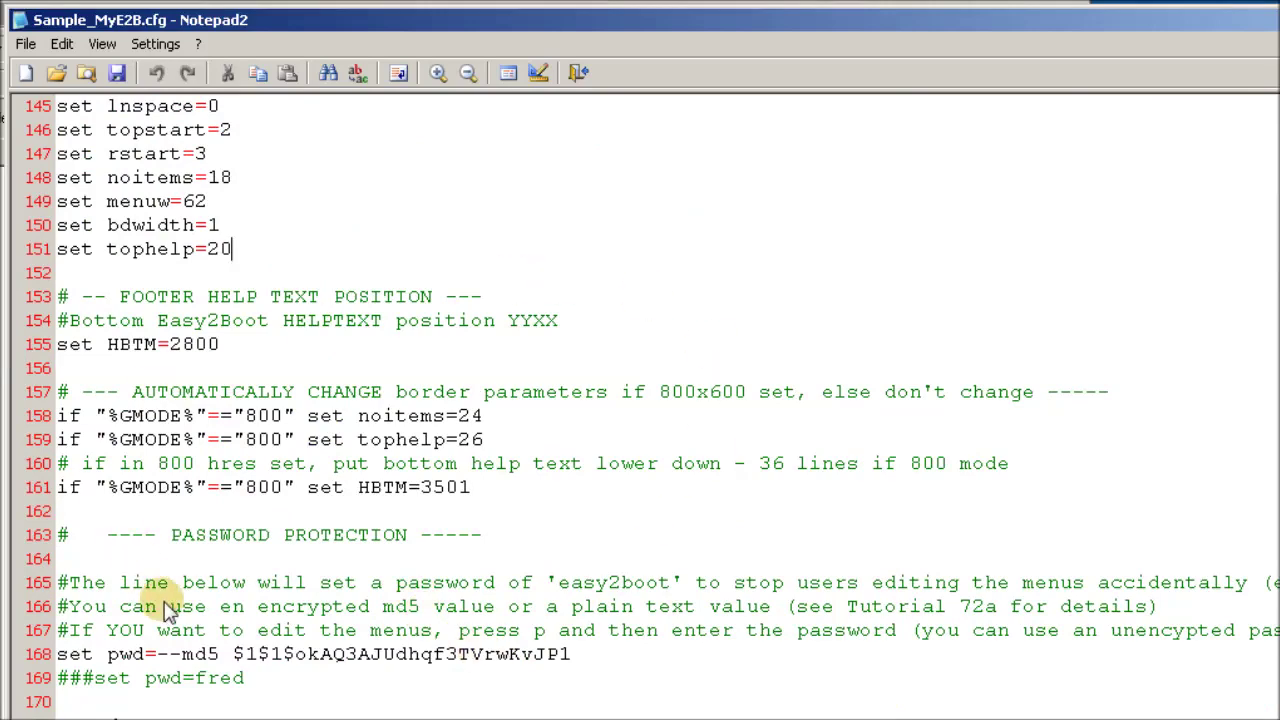
# - Read through the remaining help-text and password settings, then close Notepad2
pyautogui.click(268, 365)
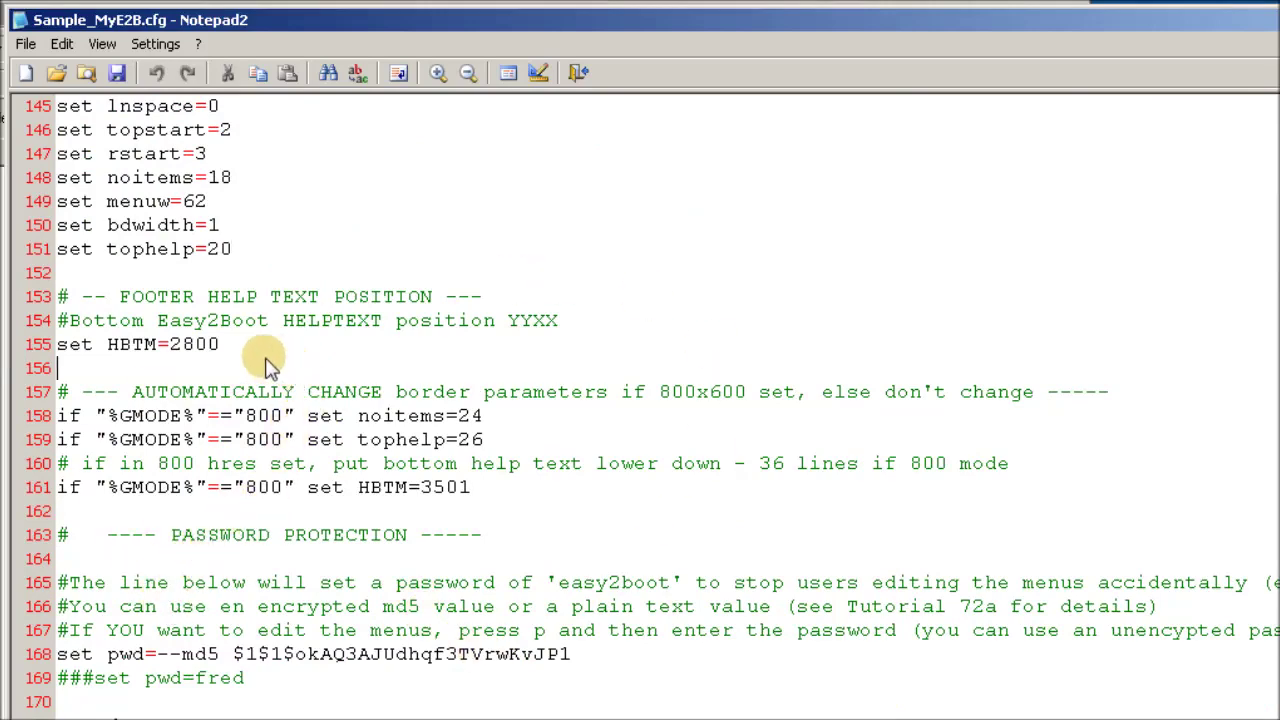
pyautogui.scroll(-1, 268, 365)
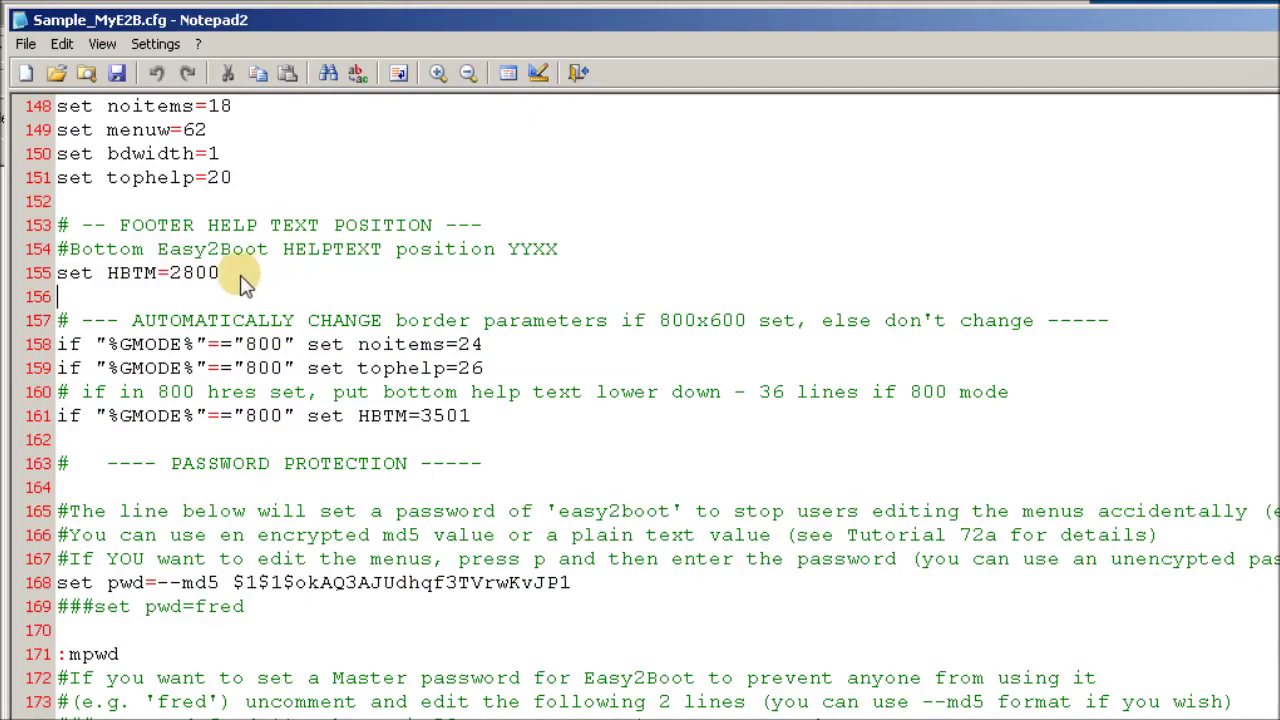
pyautogui.scroll(-2, 318, 390)
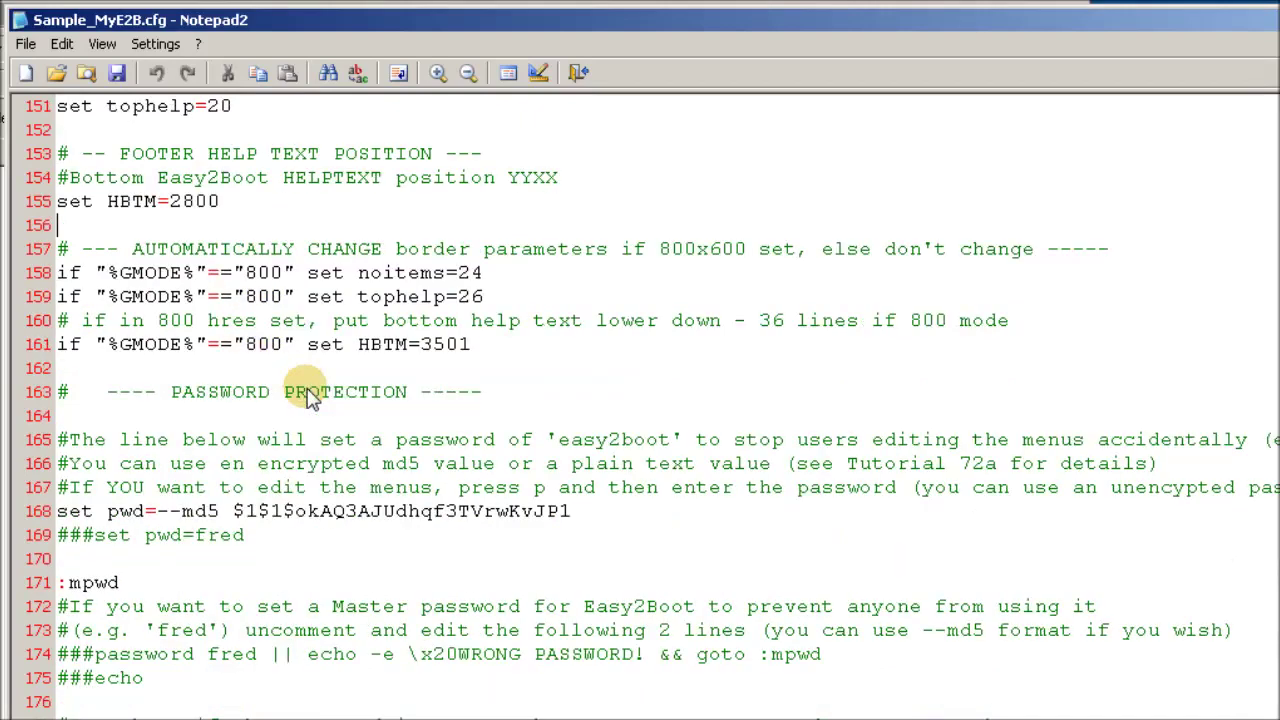
pyautogui.scroll(-5, 318, 390)
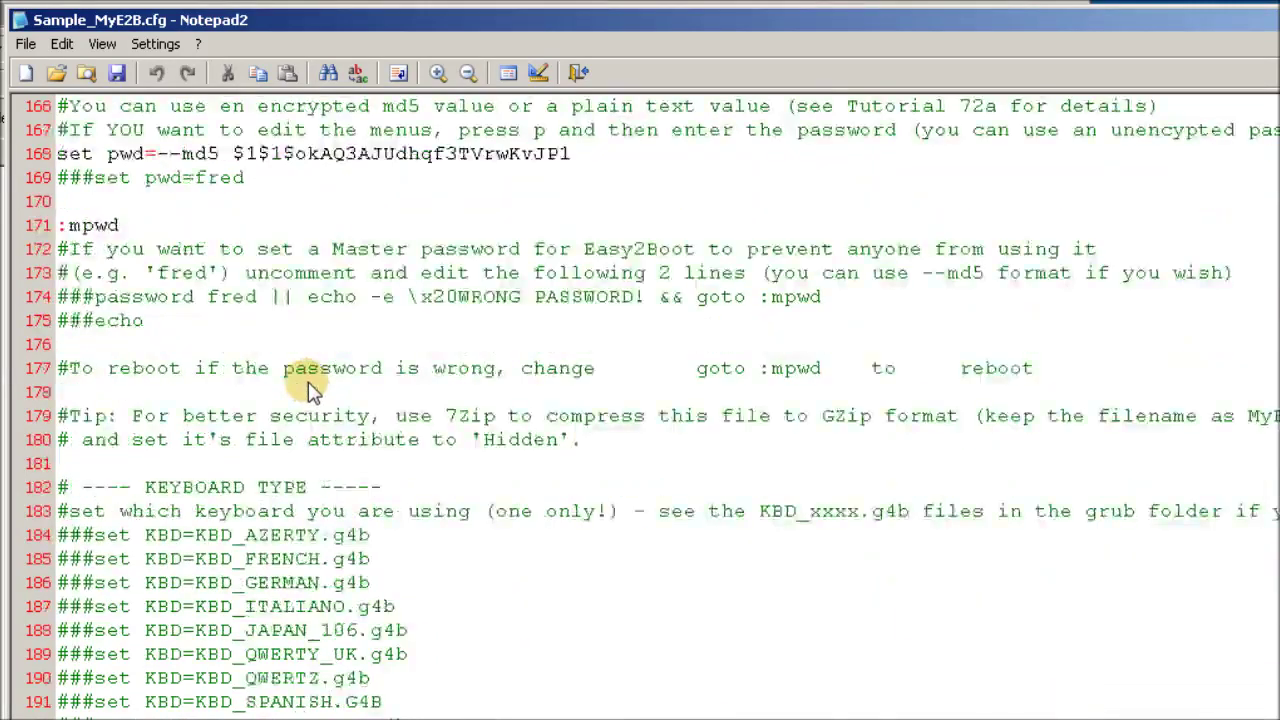
pyautogui.scroll(1, 265, 320)
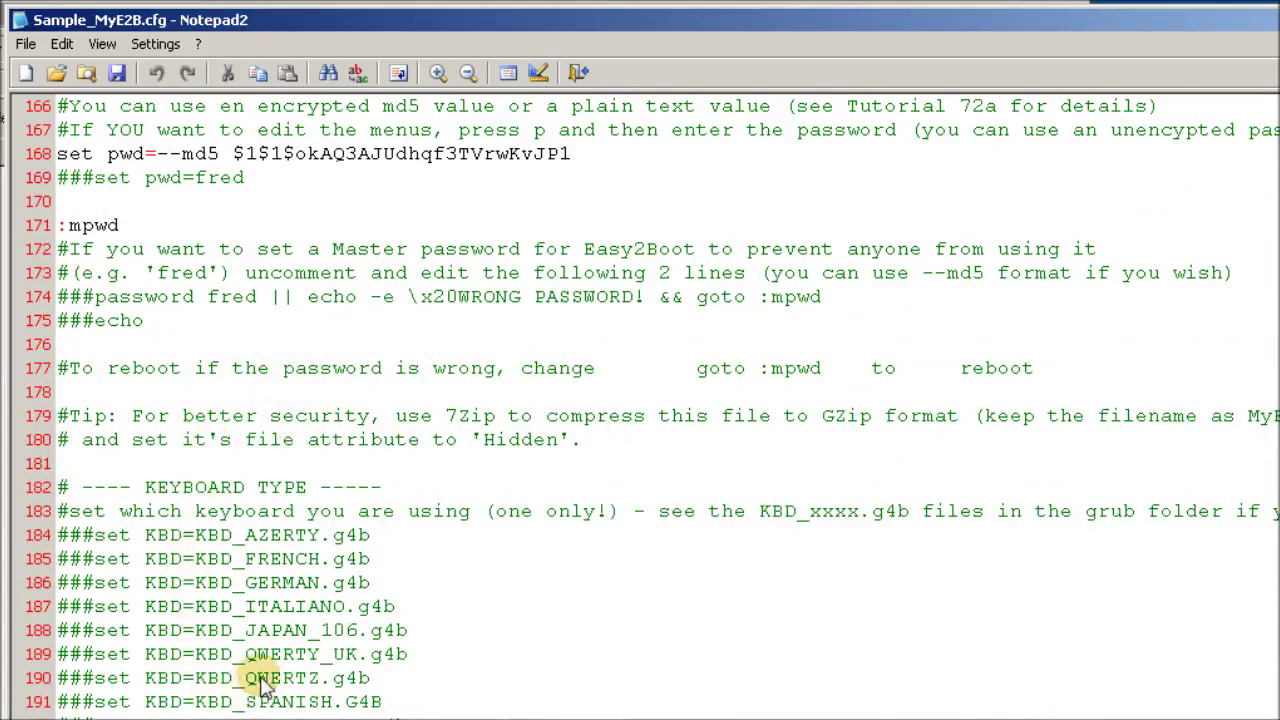
pyautogui.scroll(-3, 260, 660)
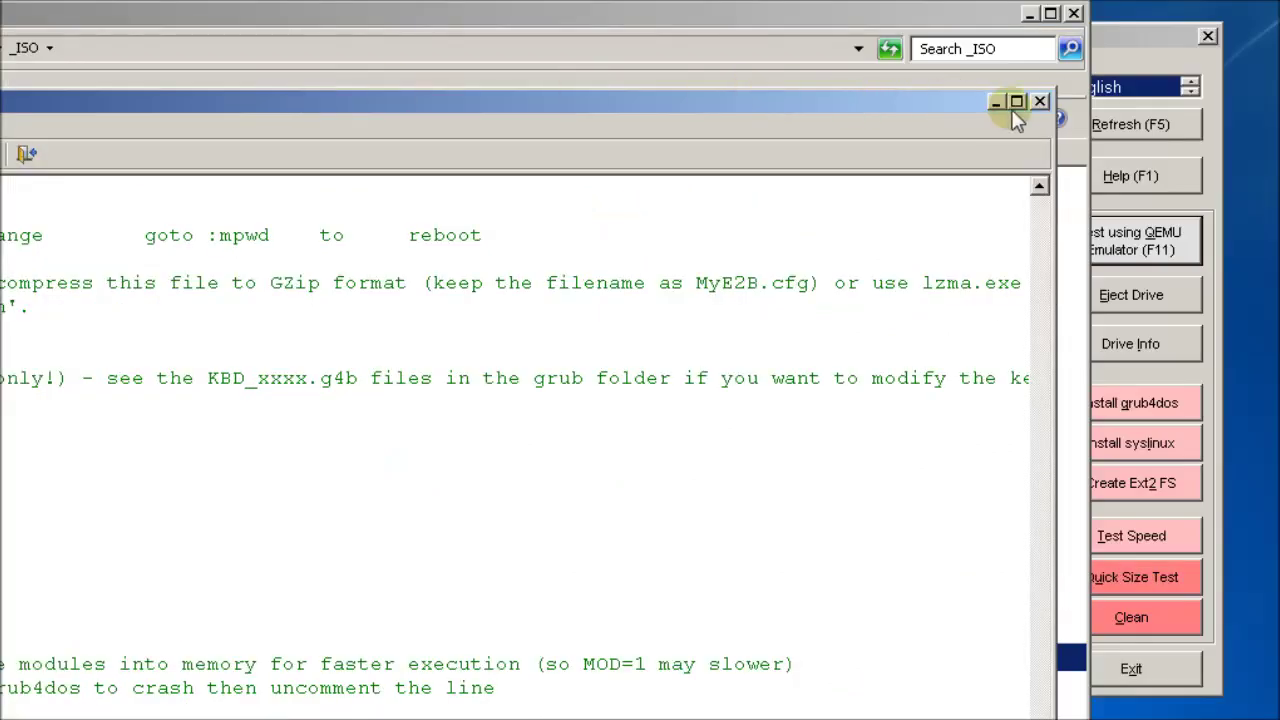
pyautogui.click(1041, 103)
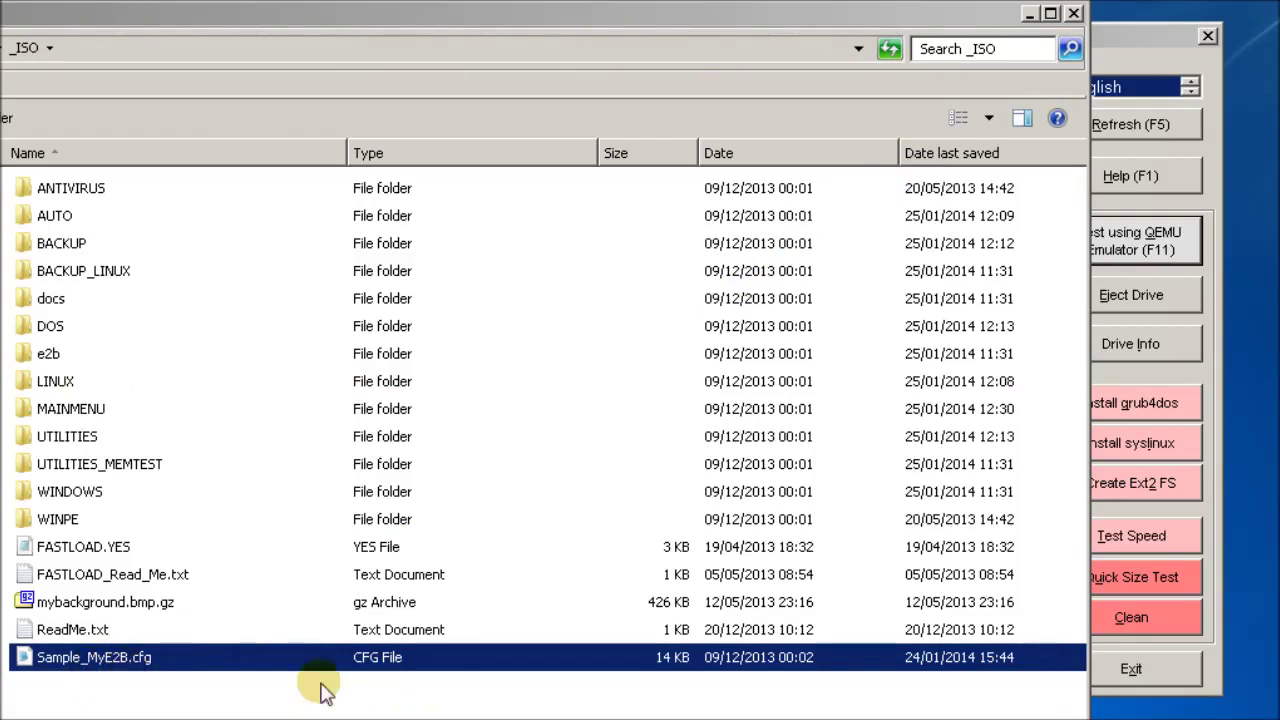
# - Paste MyE2B.cfg into the _ISO folder and open it fully on screen in Notepad2
pyautogui.hotkey('ctrl', 'v')
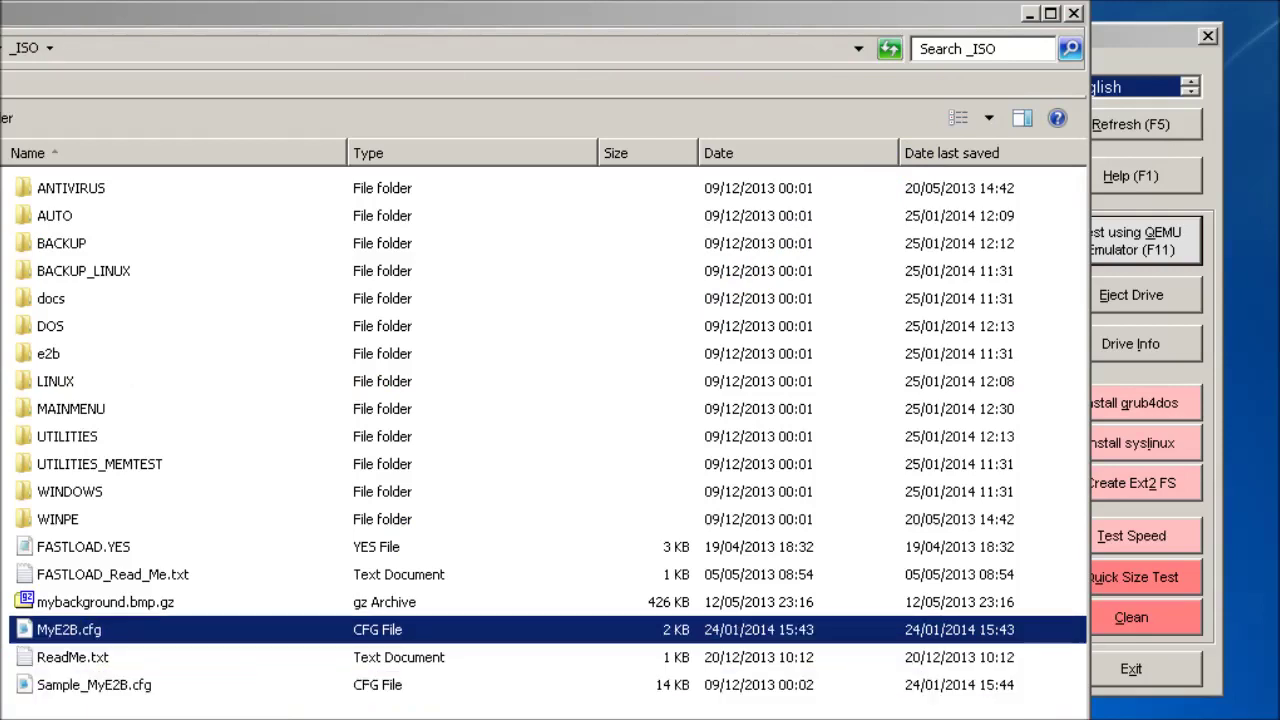
pyautogui.doubleClick(160, 648)
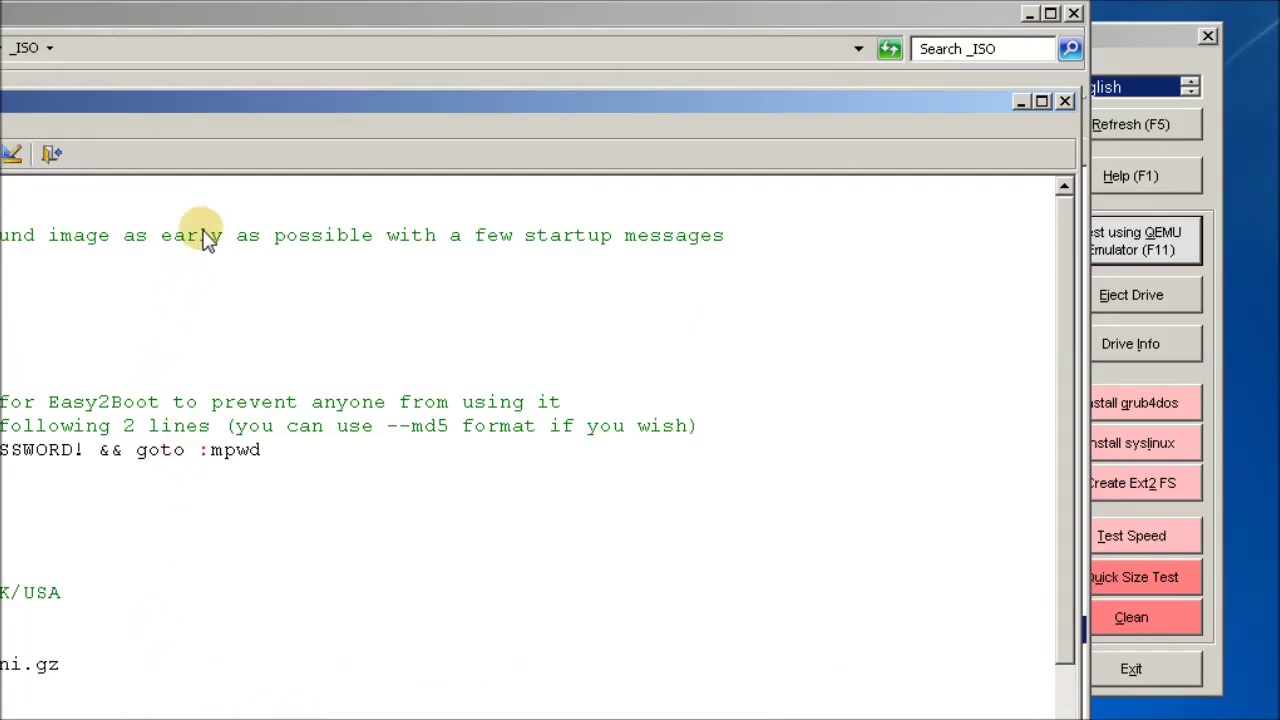
pyautogui.moveTo(347, 97); pyautogui.dragTo(890, 27)
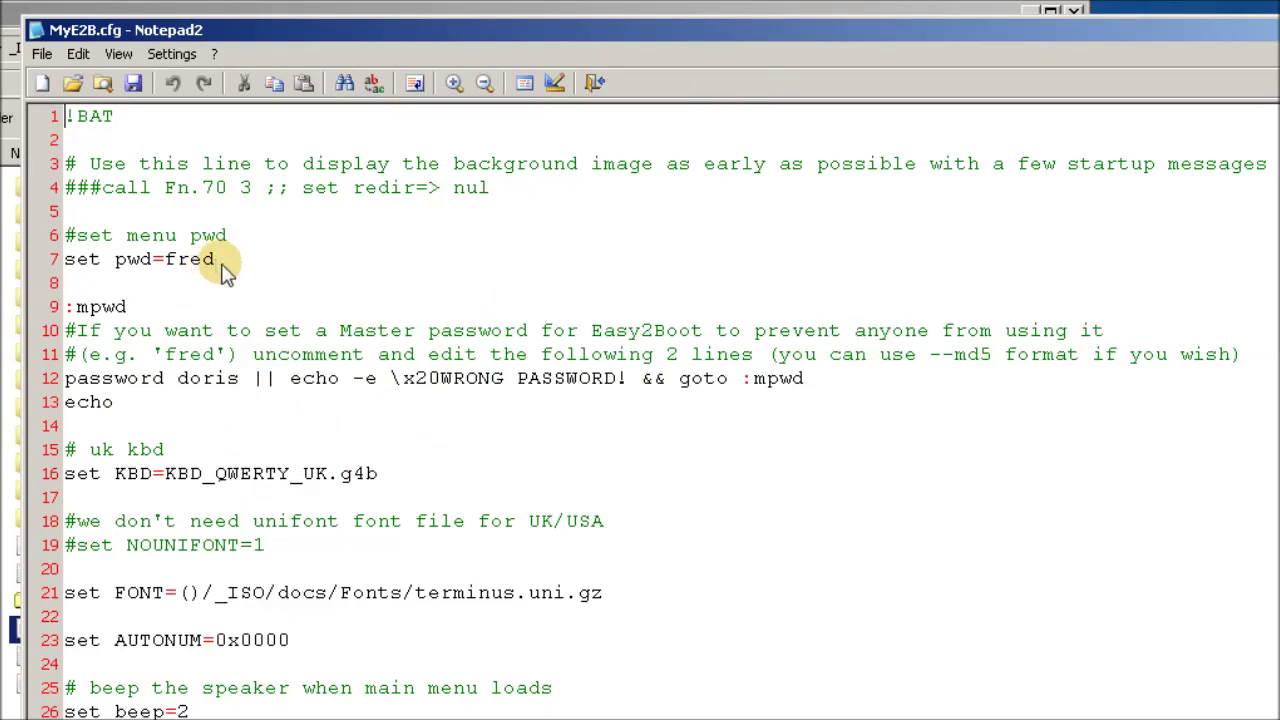
# - Review MyE2B.cfg's menu password on line 7, UK keyboard and font file name on line 21
pyautogui.scroll(-1, 220, 295)
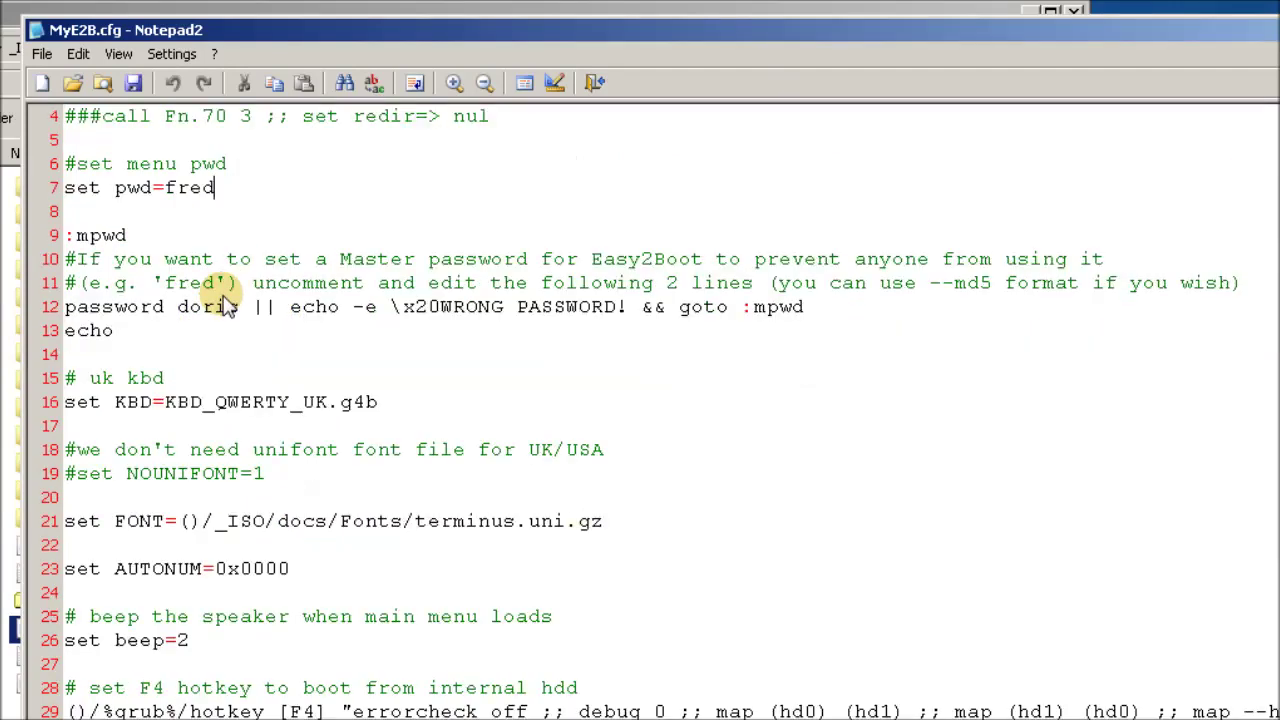
pyautogui.click(213, 196)
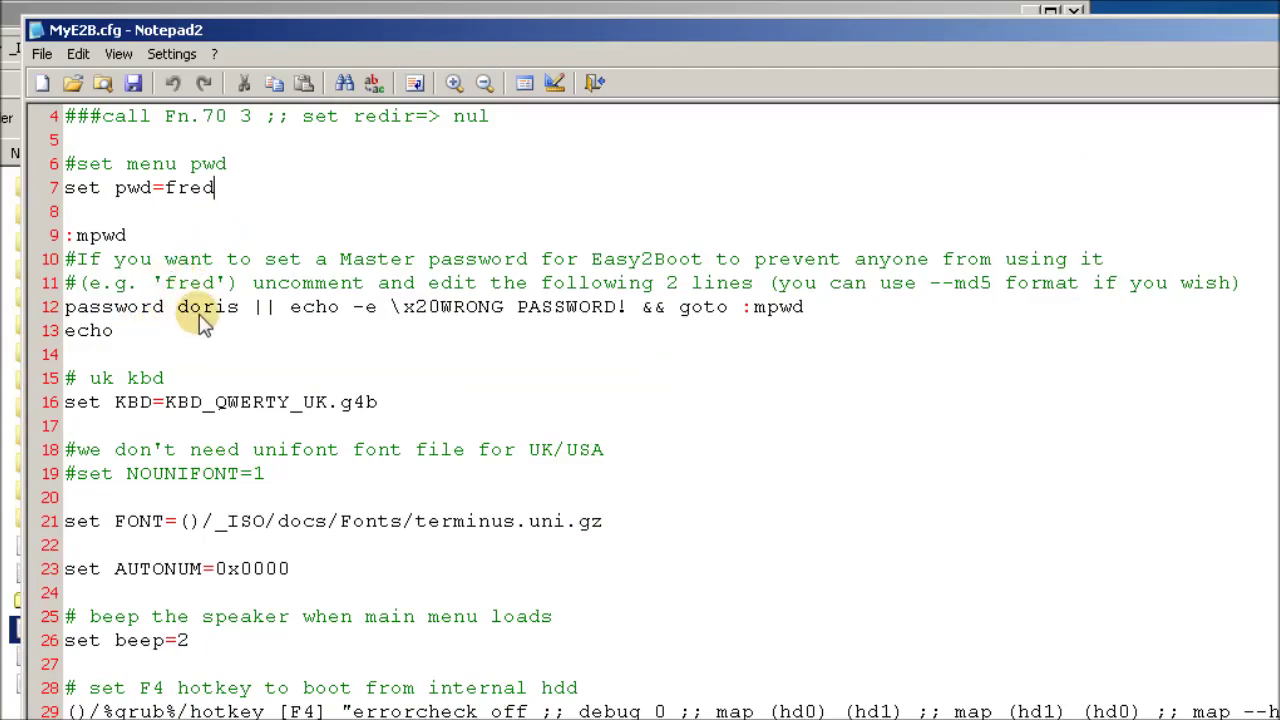
pyautogui.scroll(-2, 286, 349)
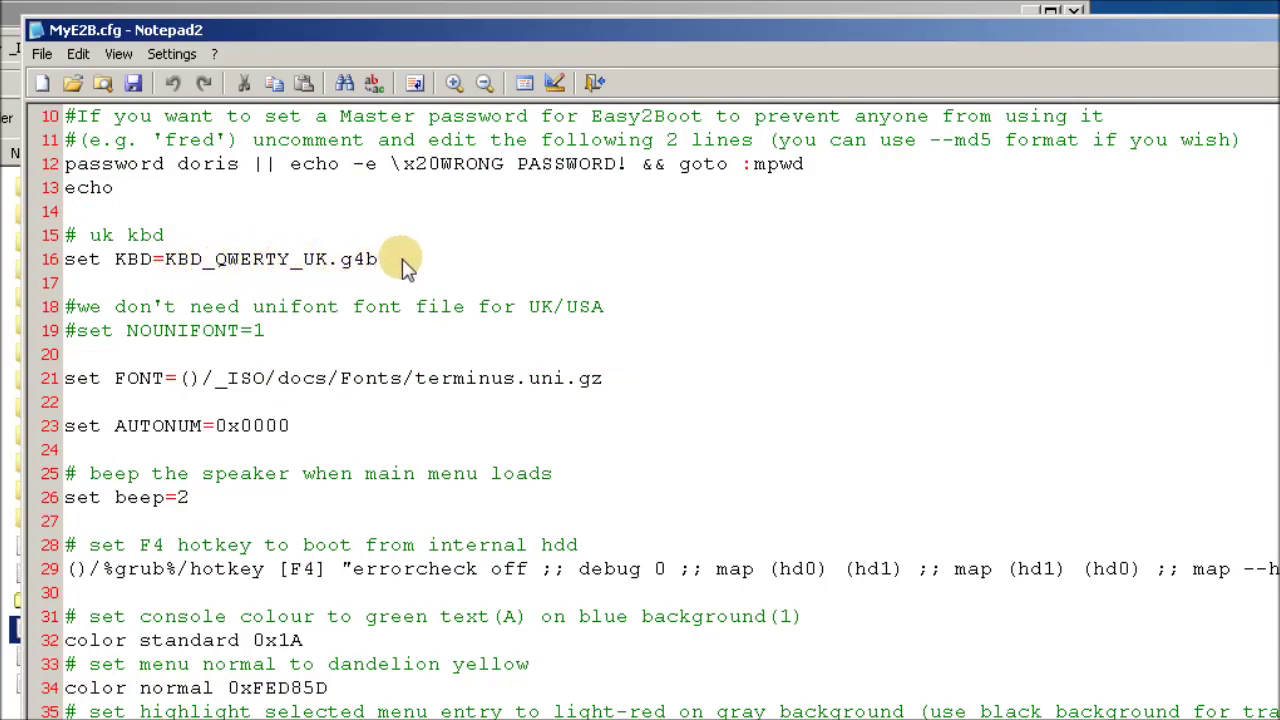
pyautogui.scroll(-1, 406, 270)
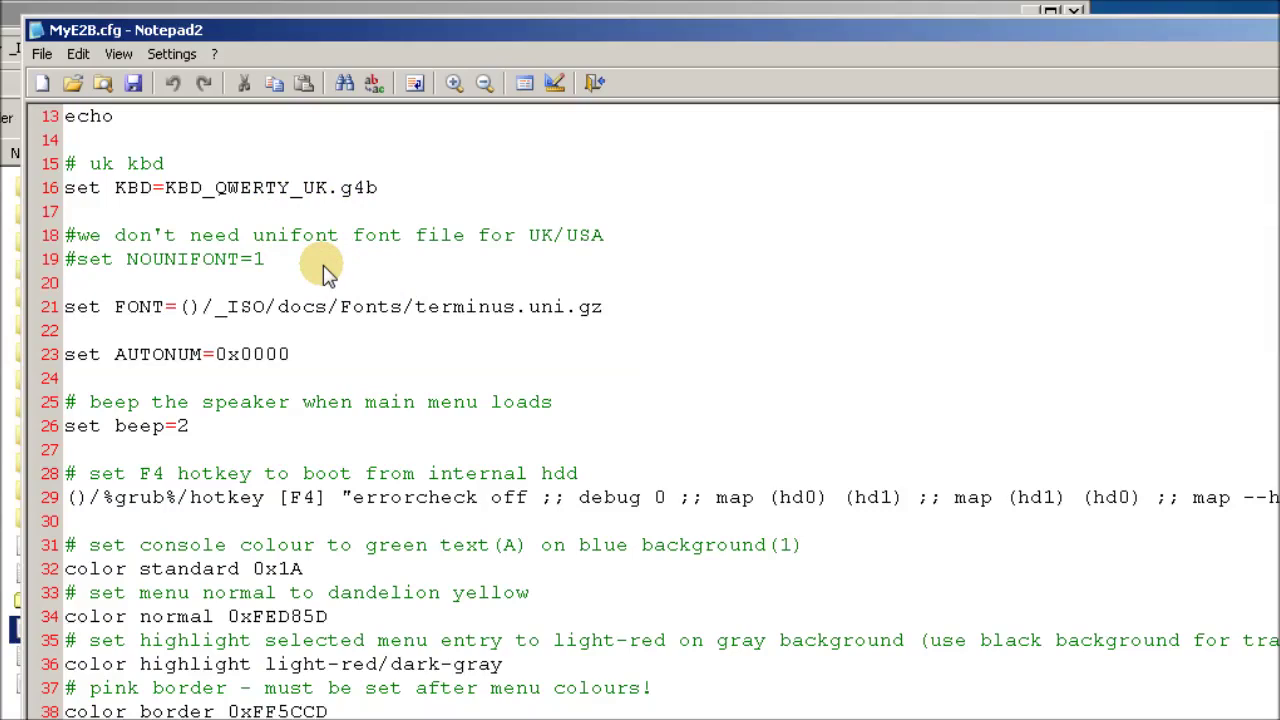
pyautogui.scroll(-1, 328, 272)
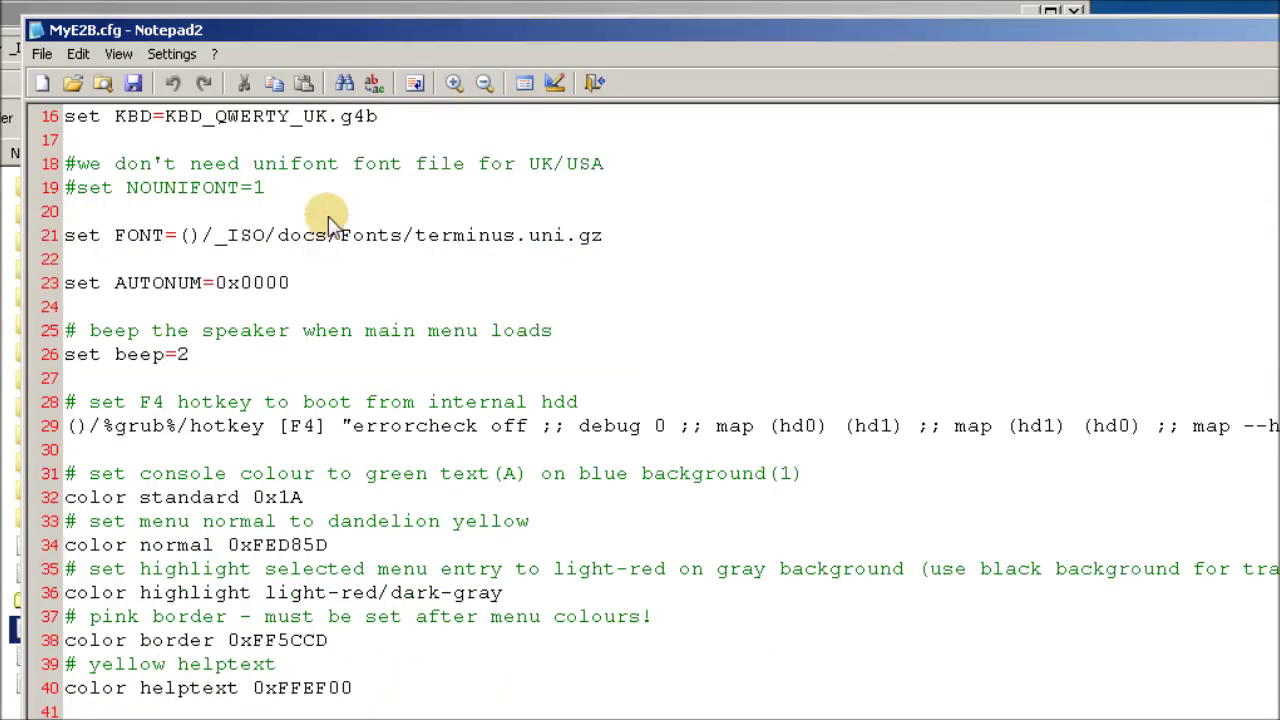
pyautogui.scroll(1, 322, 272)
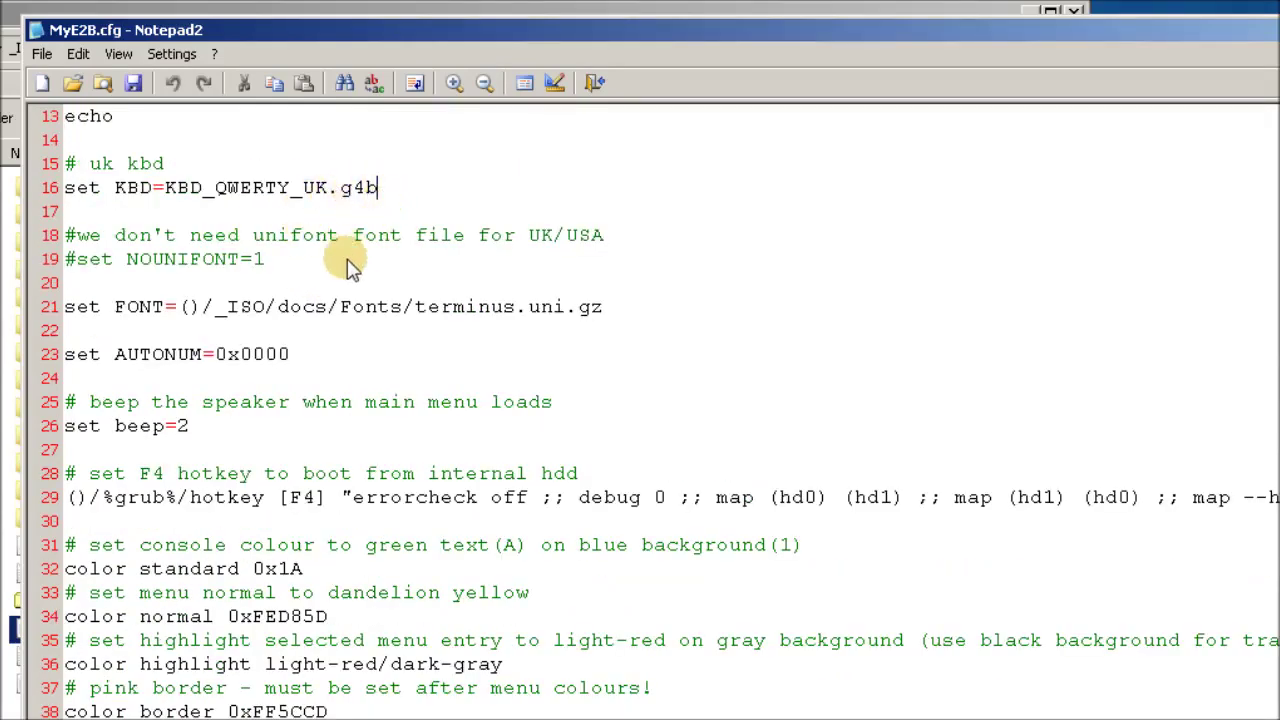
pyautogui.scroll(-1, 345, 300)
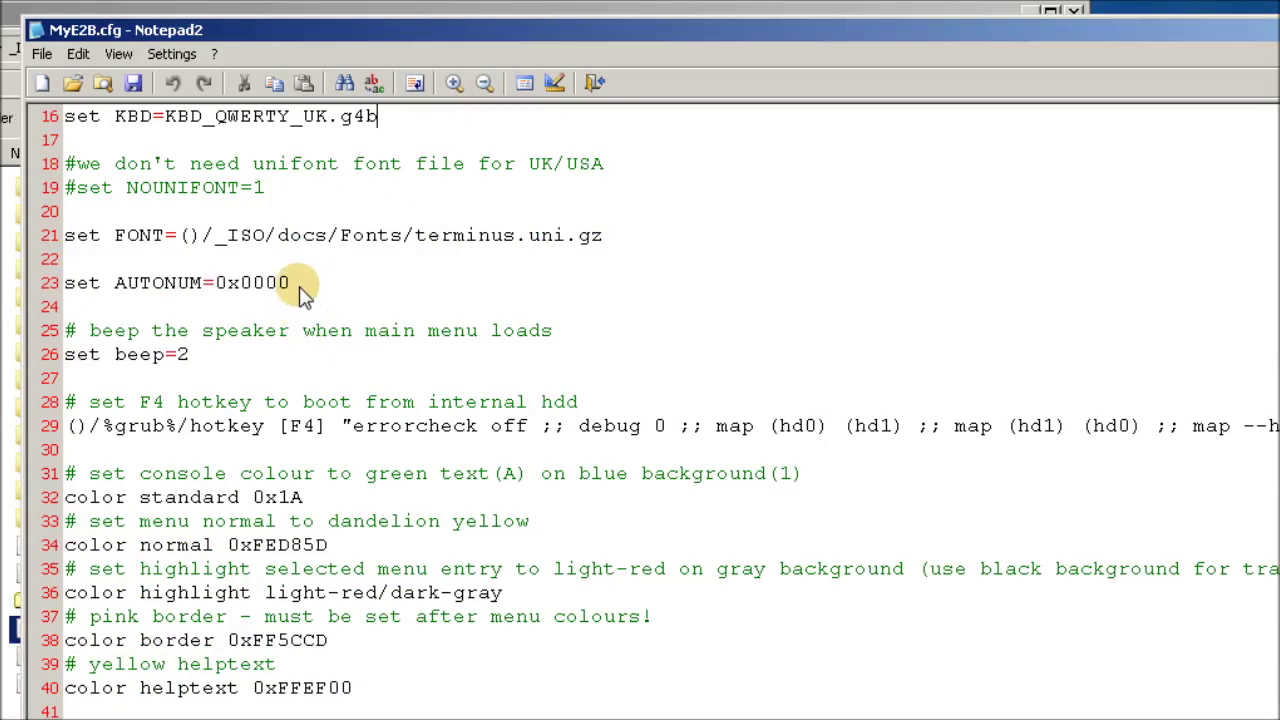
pyautogui.scroll(1, 368, 285)
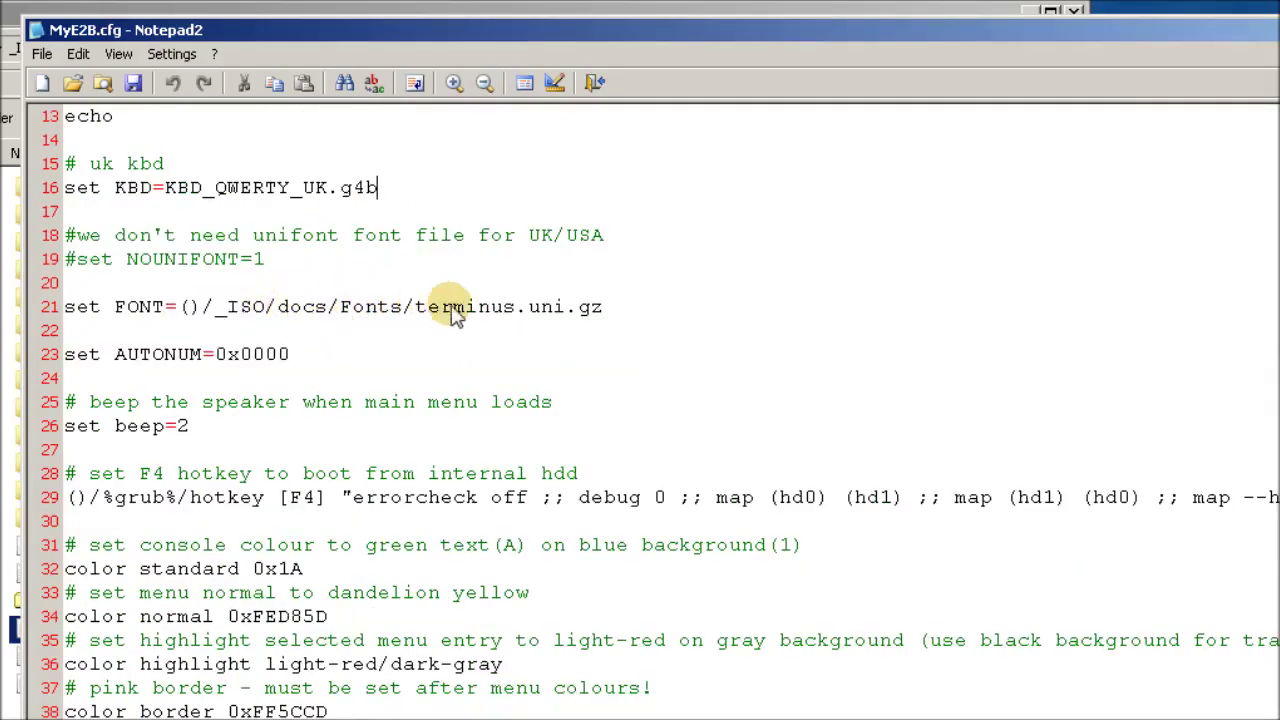
pyautogui.moveTo(440, 308); pyautogui.dragTo(535, 313)
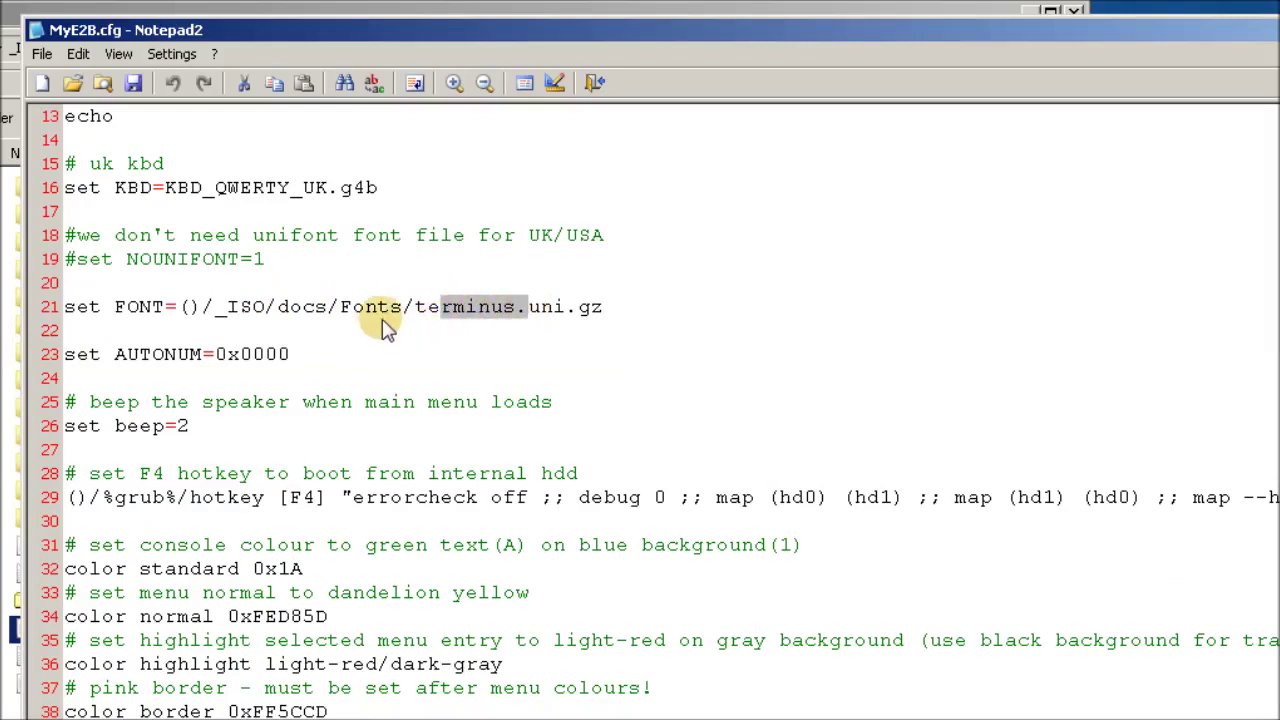
pyautogui.scroll(-1, 372, 357)
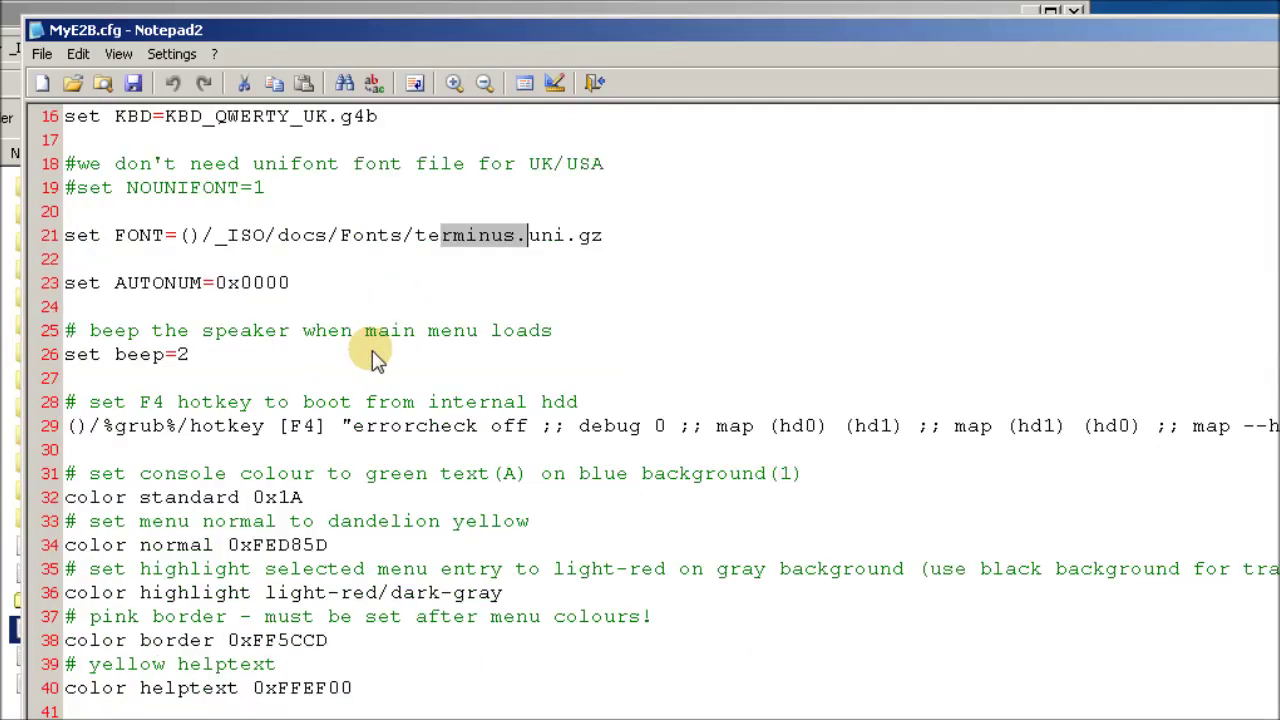
# - Review MyE2B.cfg's AUTONUM value on line 23, then its colour, hotkey and menu position lines
pyautogui.moveTo(314, 286); pyautogui.dragTo(171, 300)
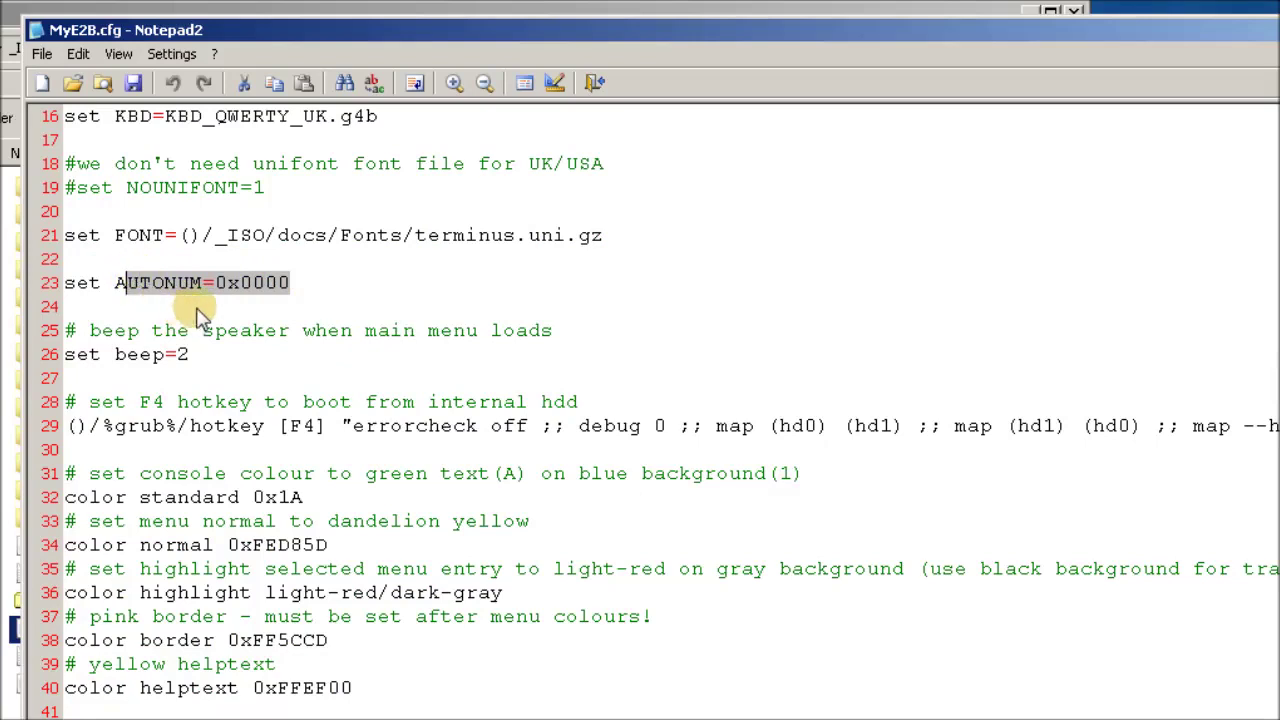
pyautogui.click(322, 287)
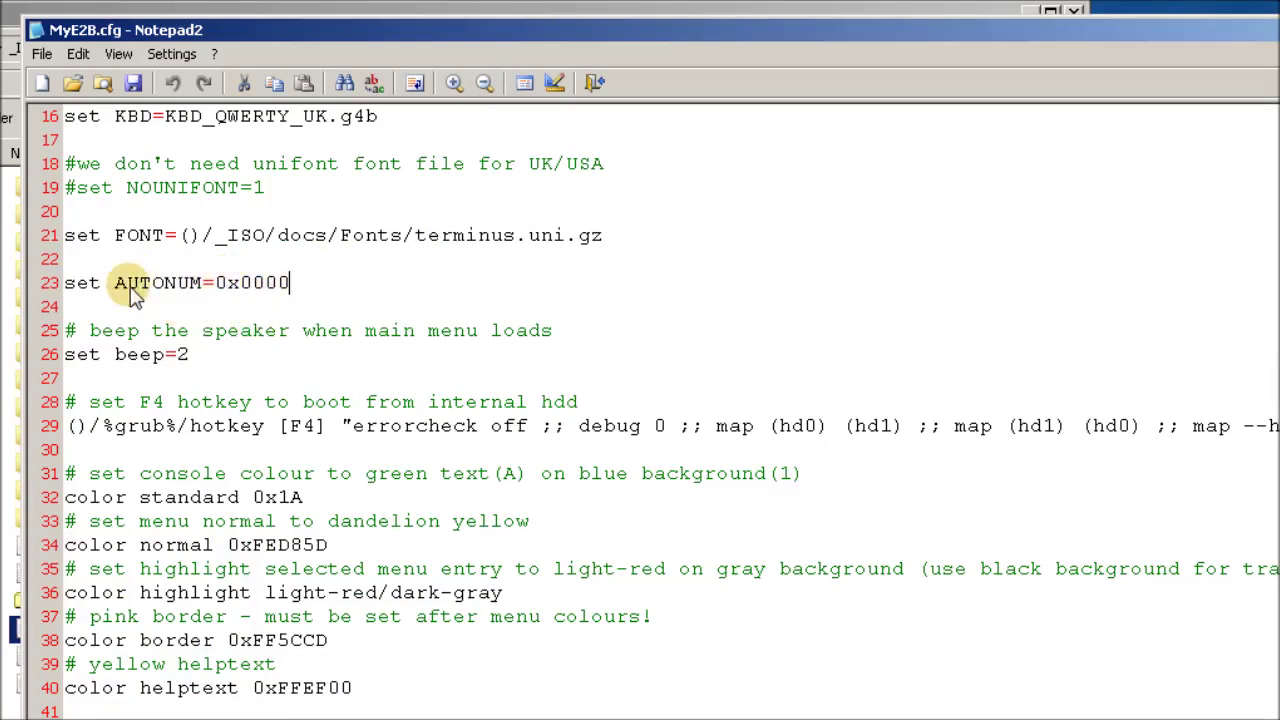
pyautogui.scroll(-1, 300, 345)
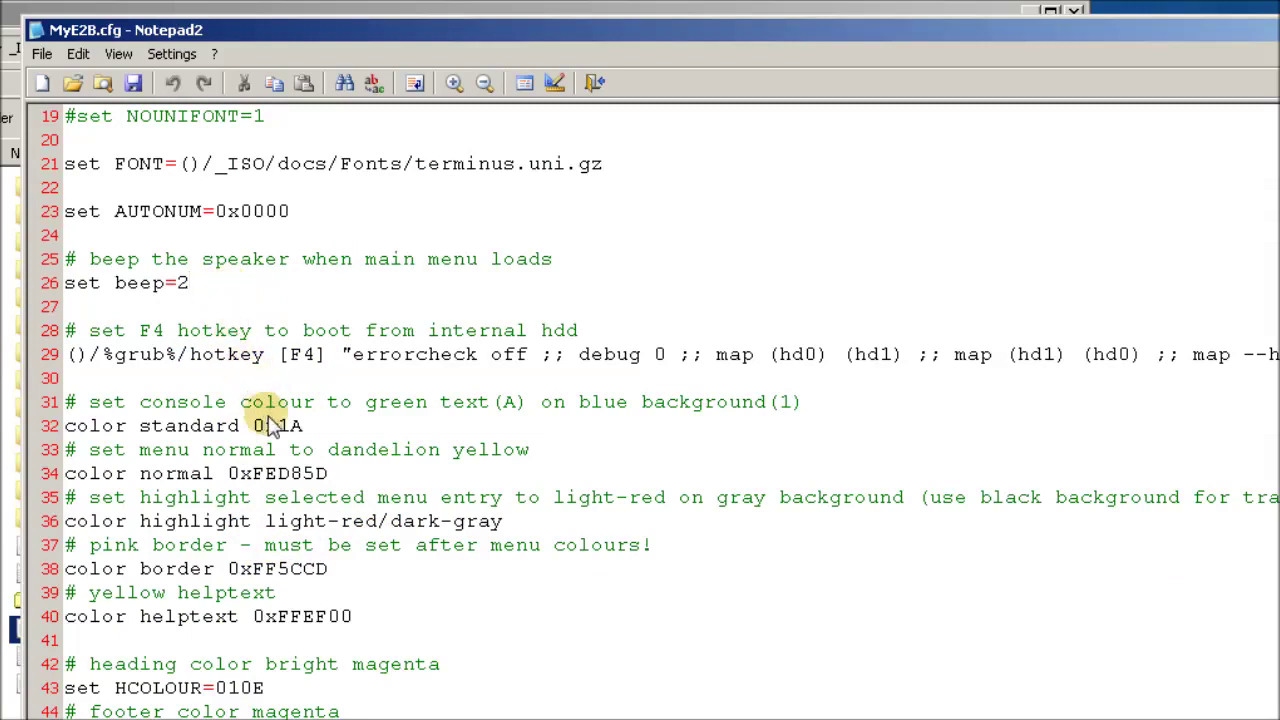
pyautogui.scroll(-1, 290, 415)
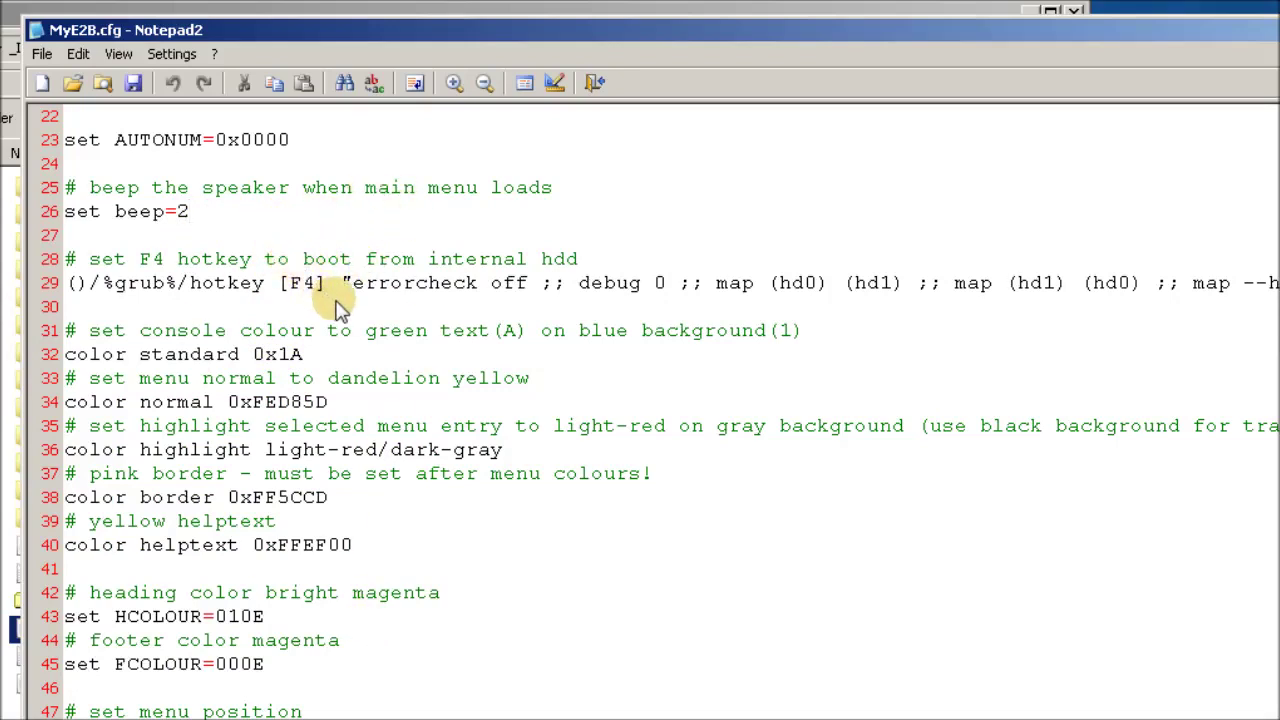
pyautogui.scroll(-1, 340, 305)
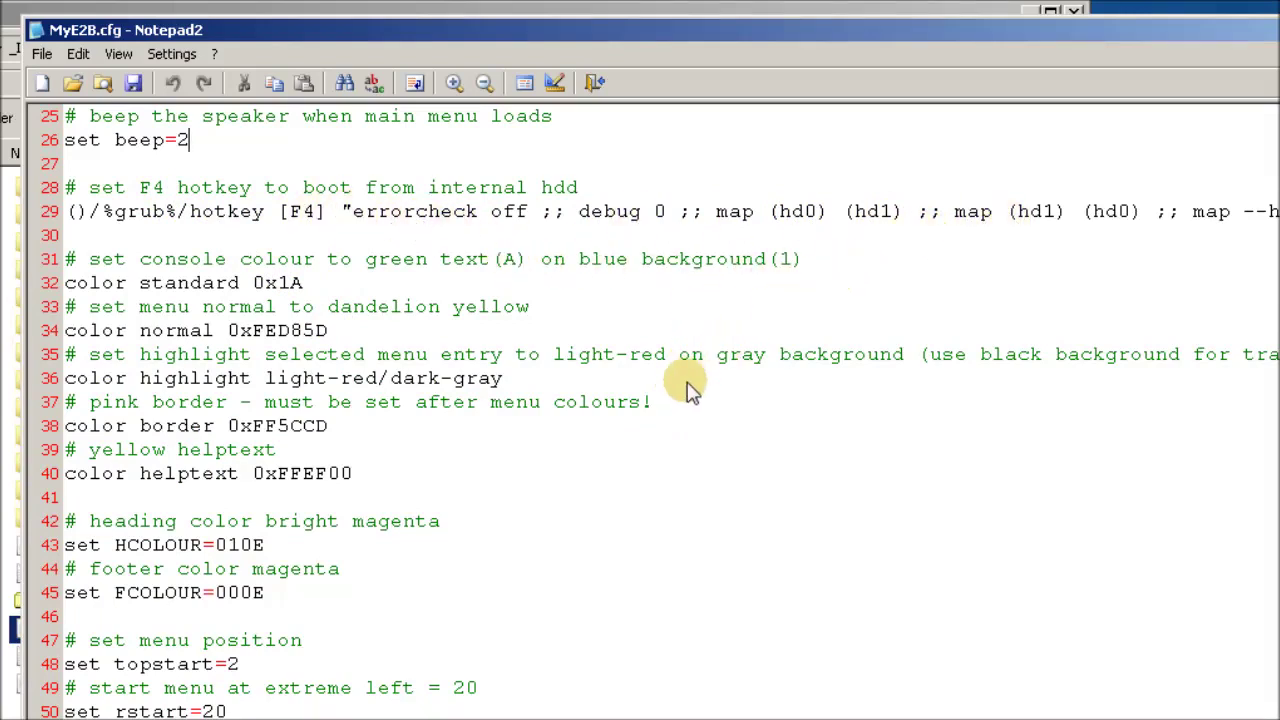
pyautogui.scroll(-1, 690, 390)
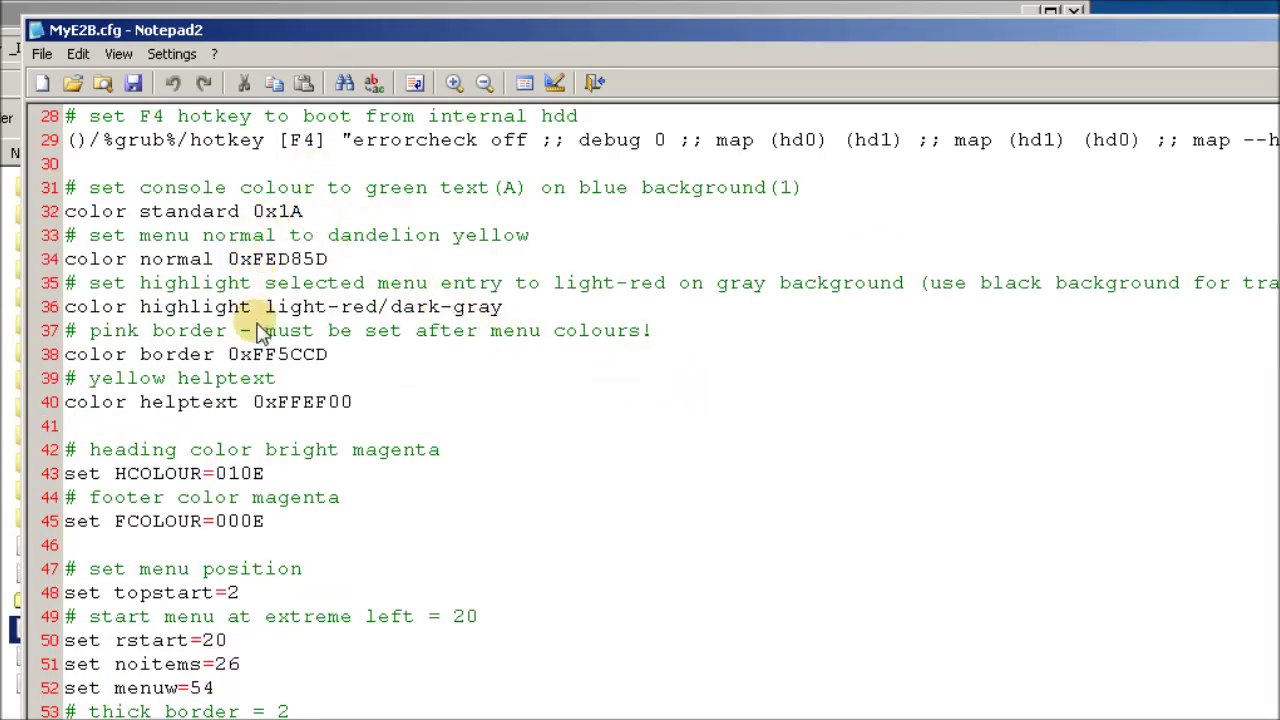
pyautogui.scroll(-1, 290, 408)
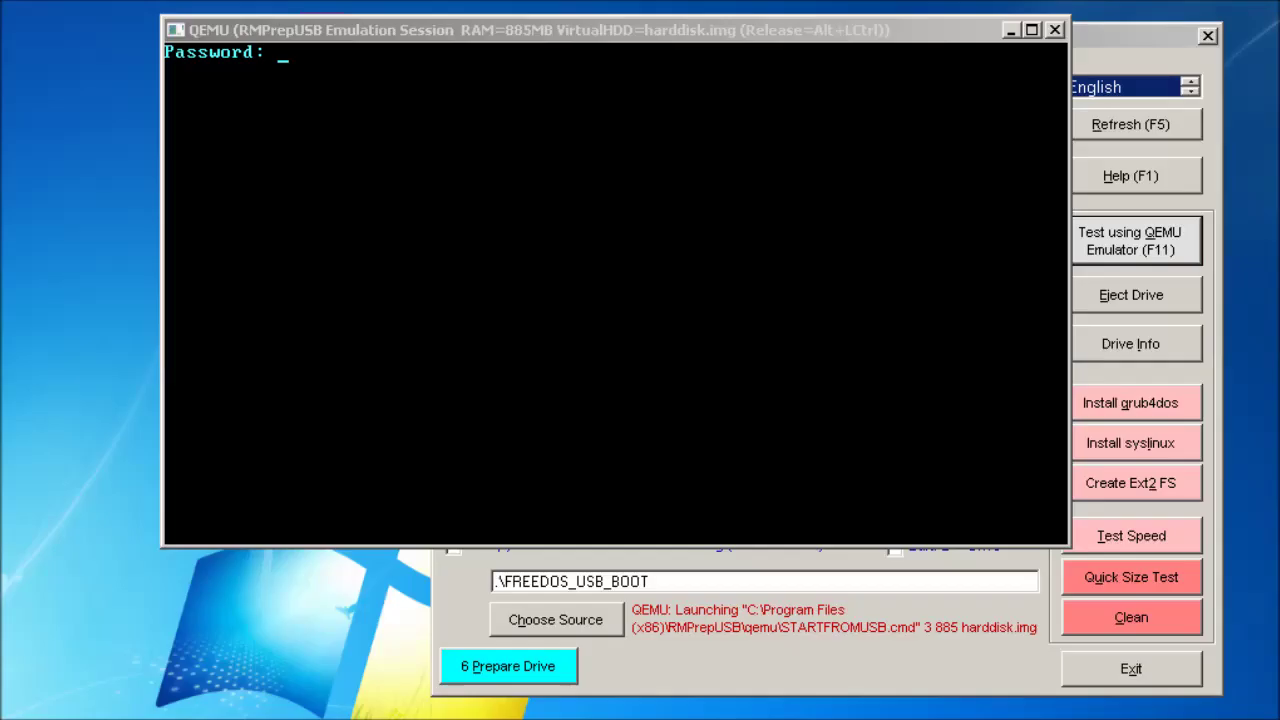
# - At QEMU's password prompt, enter a wrong password, then the correct master password
pyautogui.click(617, 297)
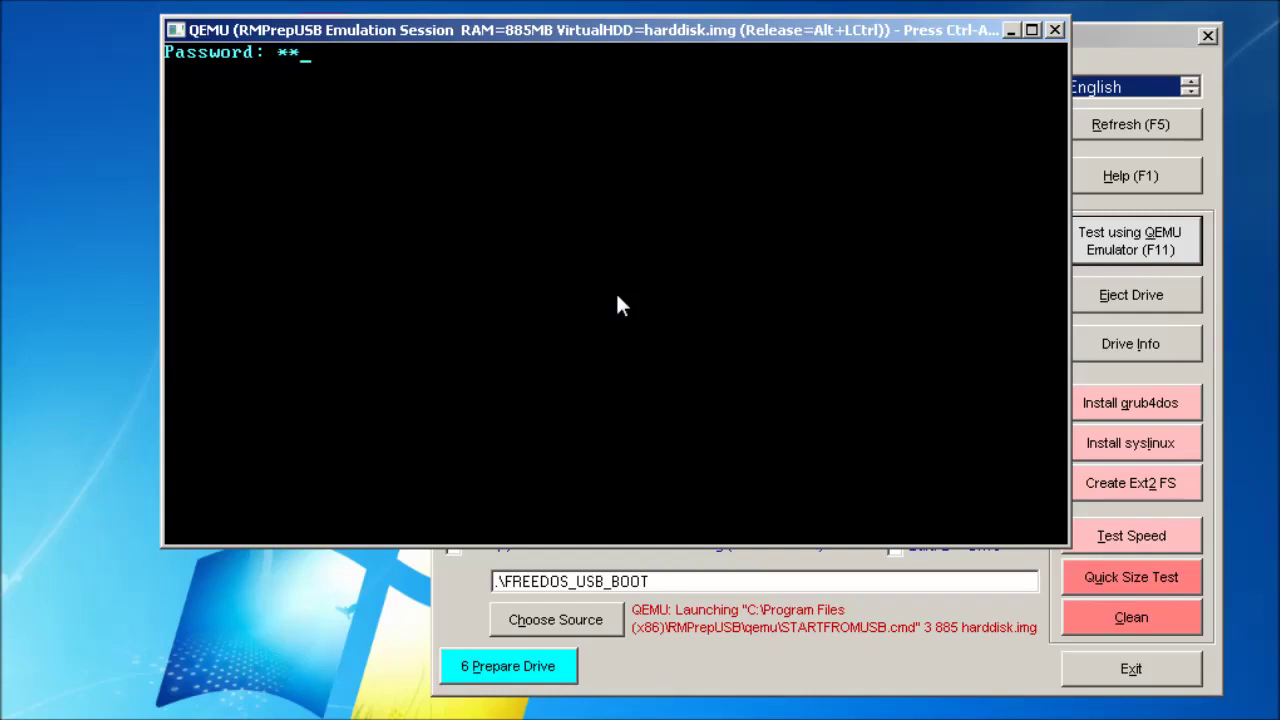
pyautogui.press('Return')
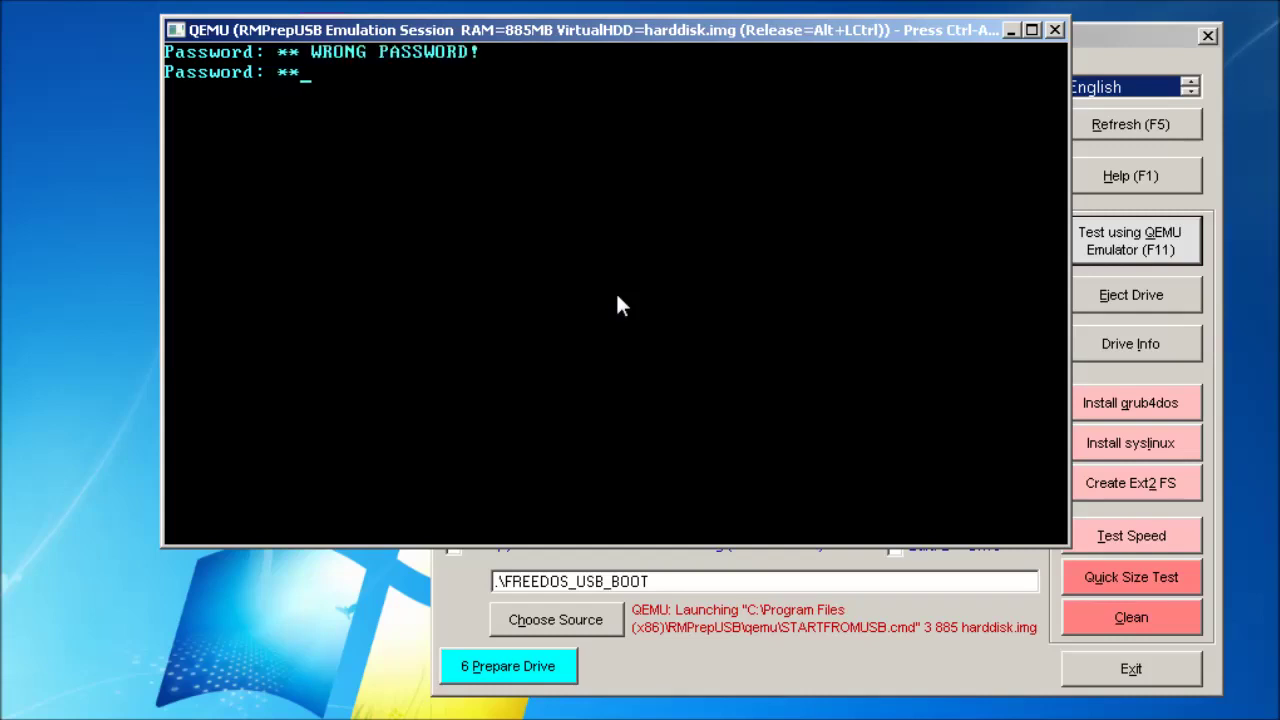
pyautogui.press('Return')
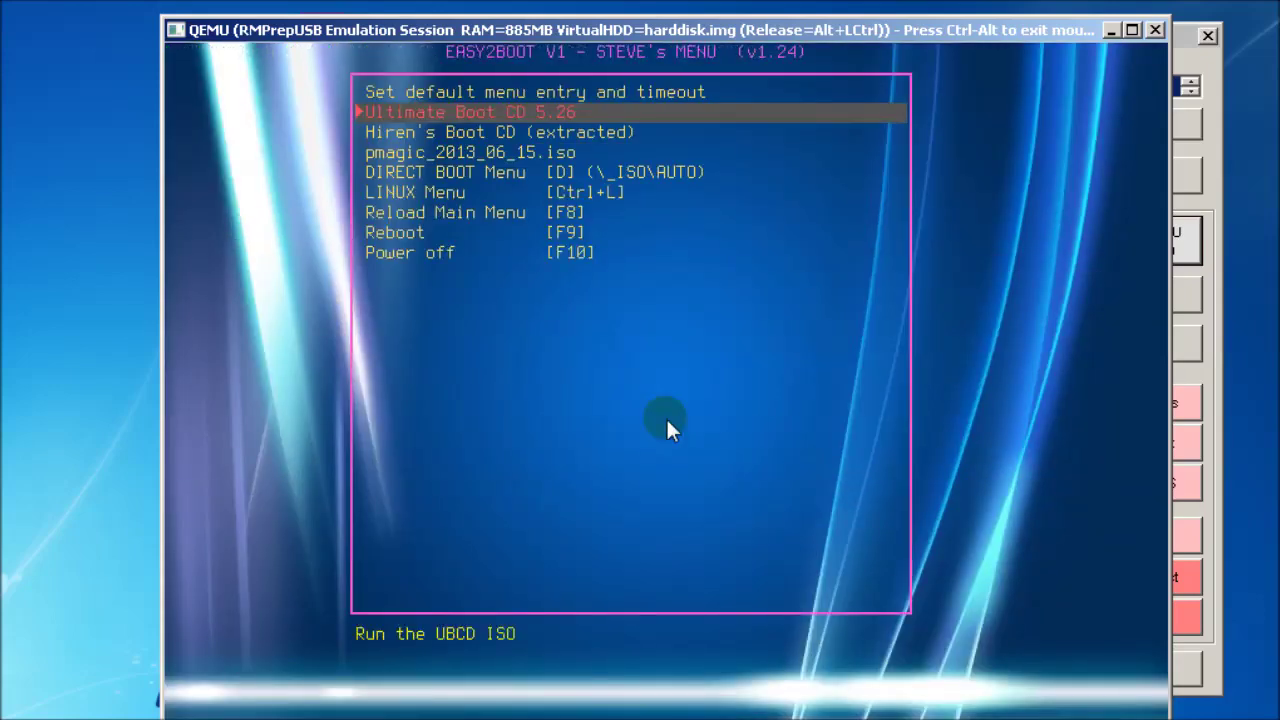
pyautogui.press('Down')
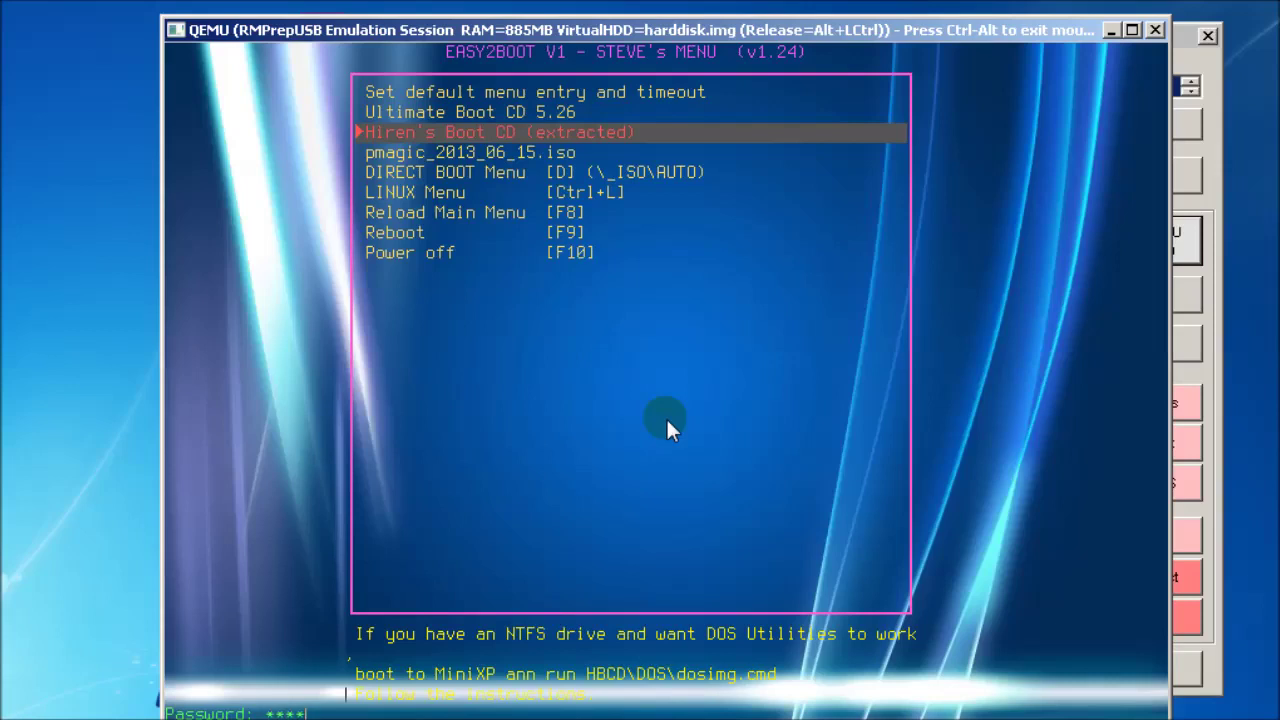
pyautogui.press('Return')
pyautogui.press('e')
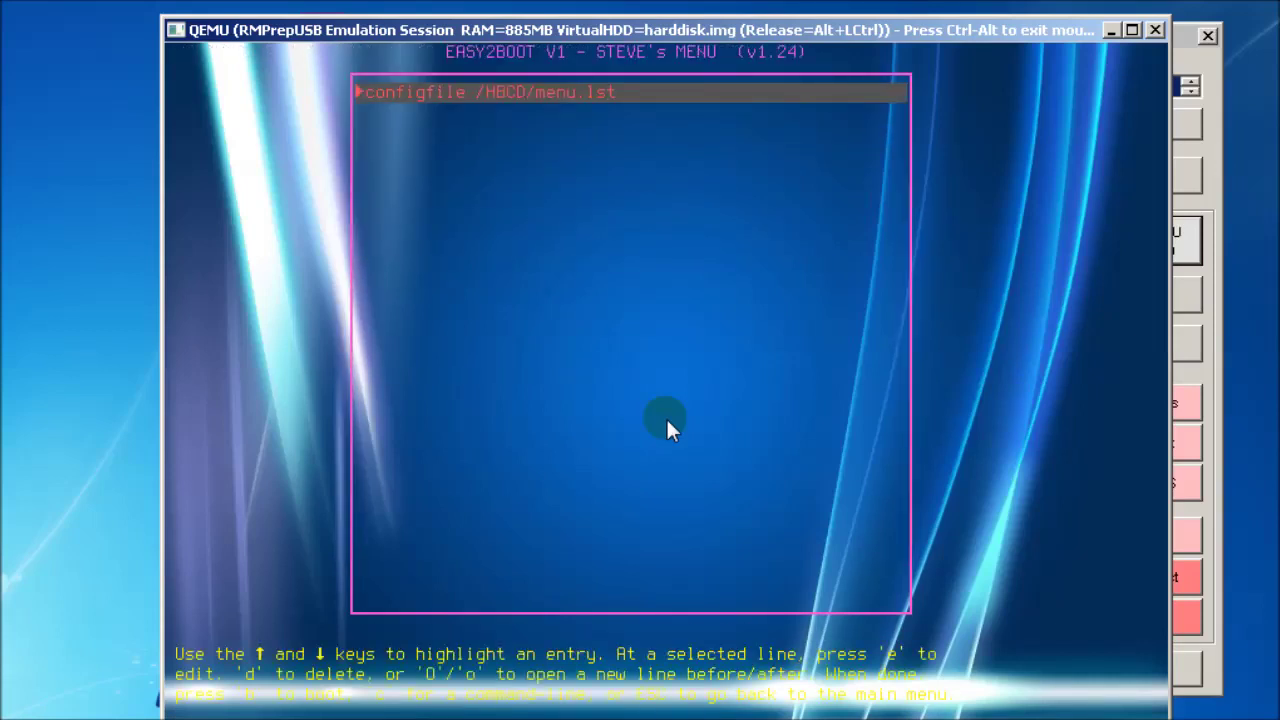
pyautogui.press('e')
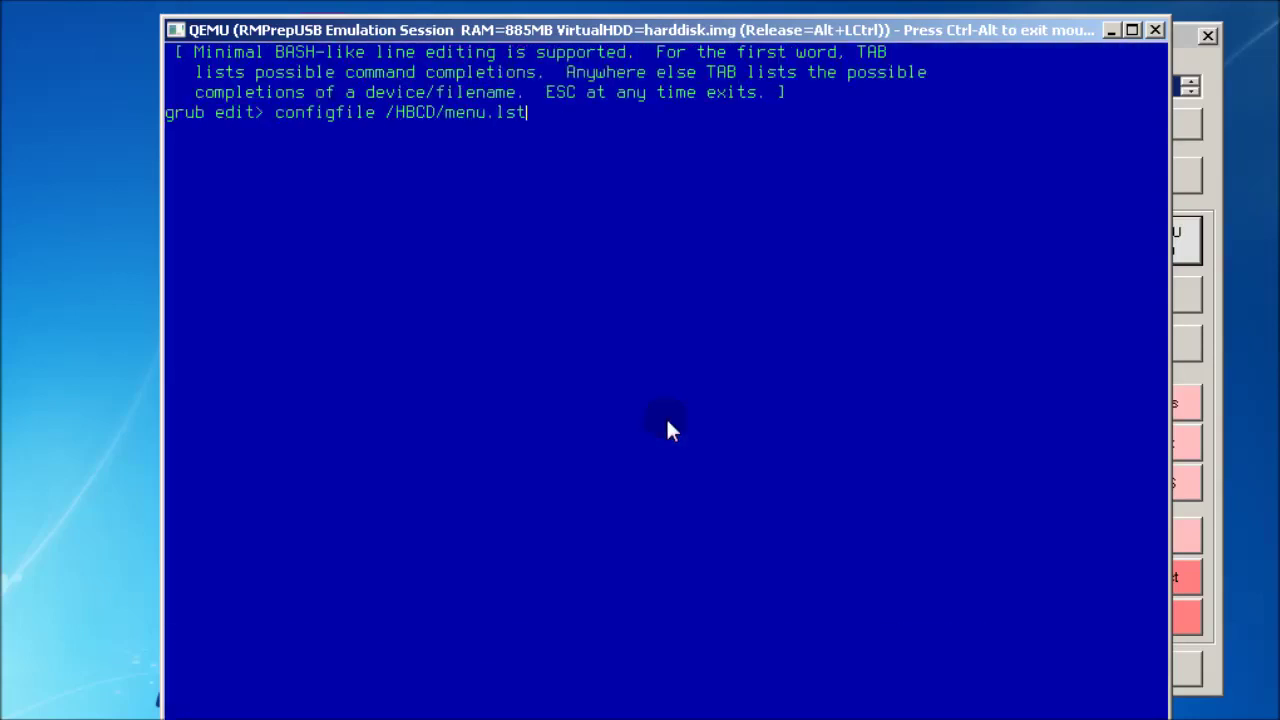
pyautogui.press('BackSpace')
pyautogui.press('BackSpace')
pyautogui.press('BackSpace')
pyautogui.press('Escape')
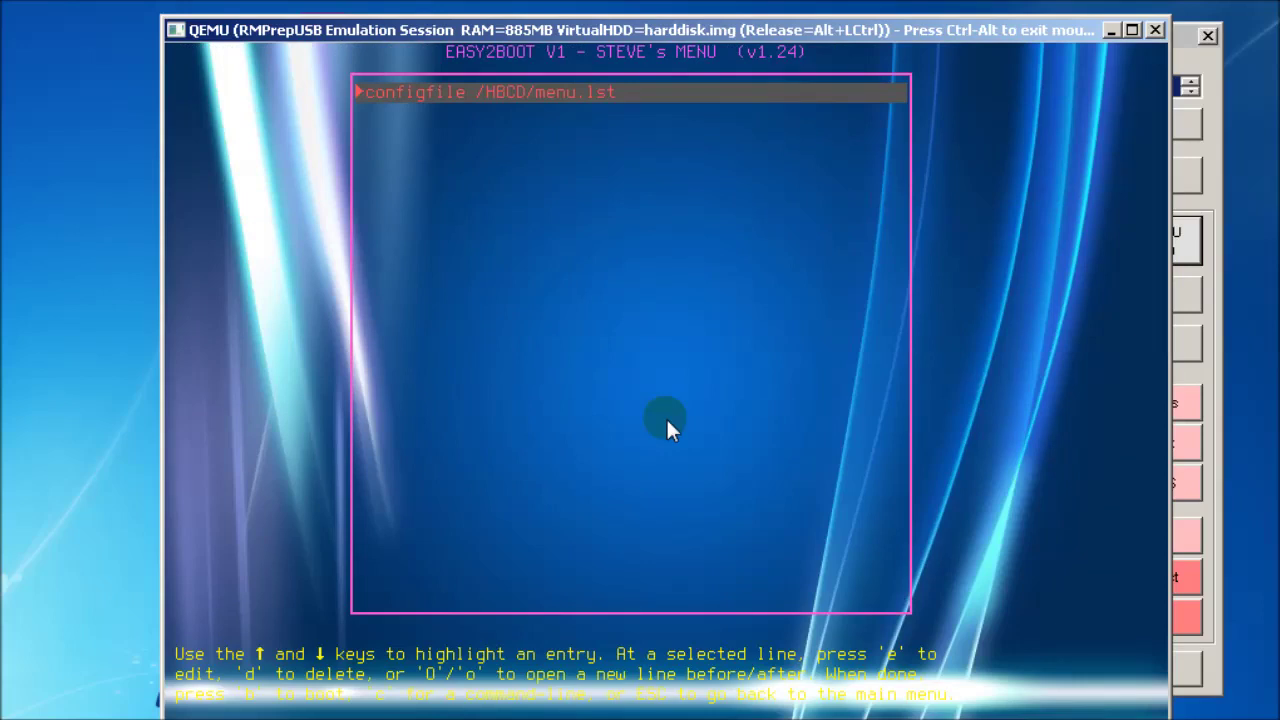
pyautogui.press('Escape')
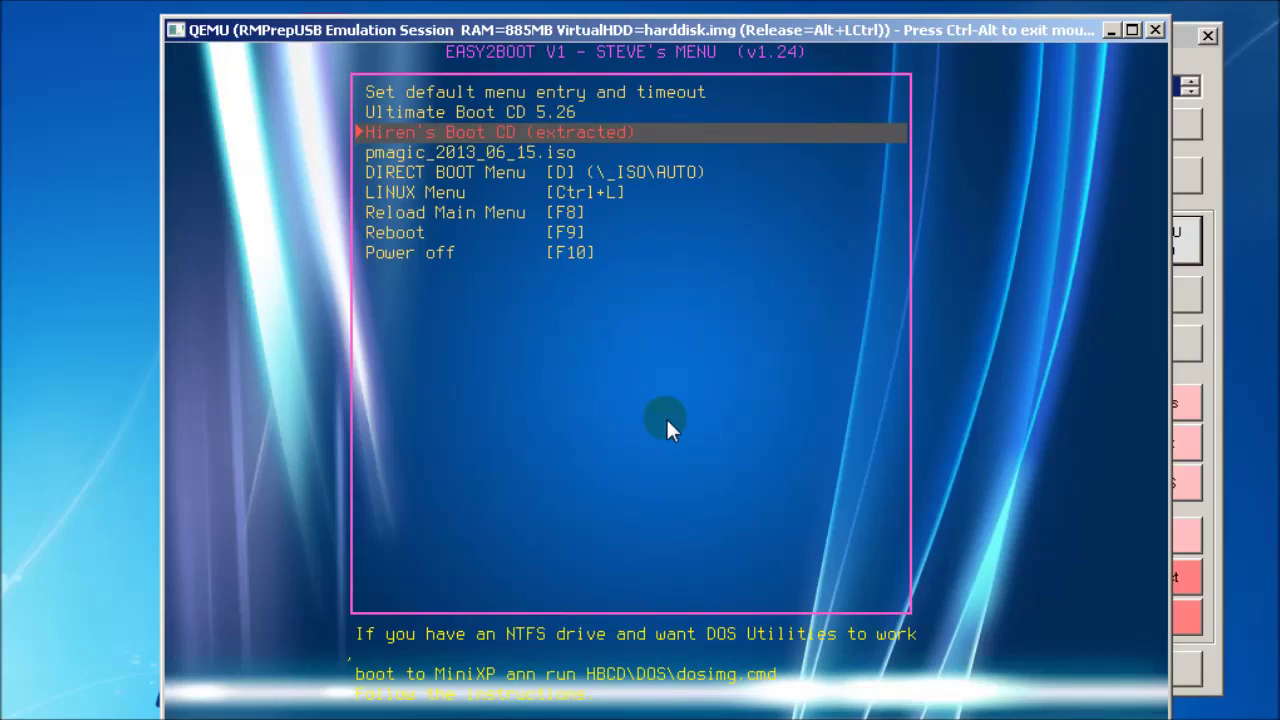
pyautogui.hotkey('ctrl', 'alt')
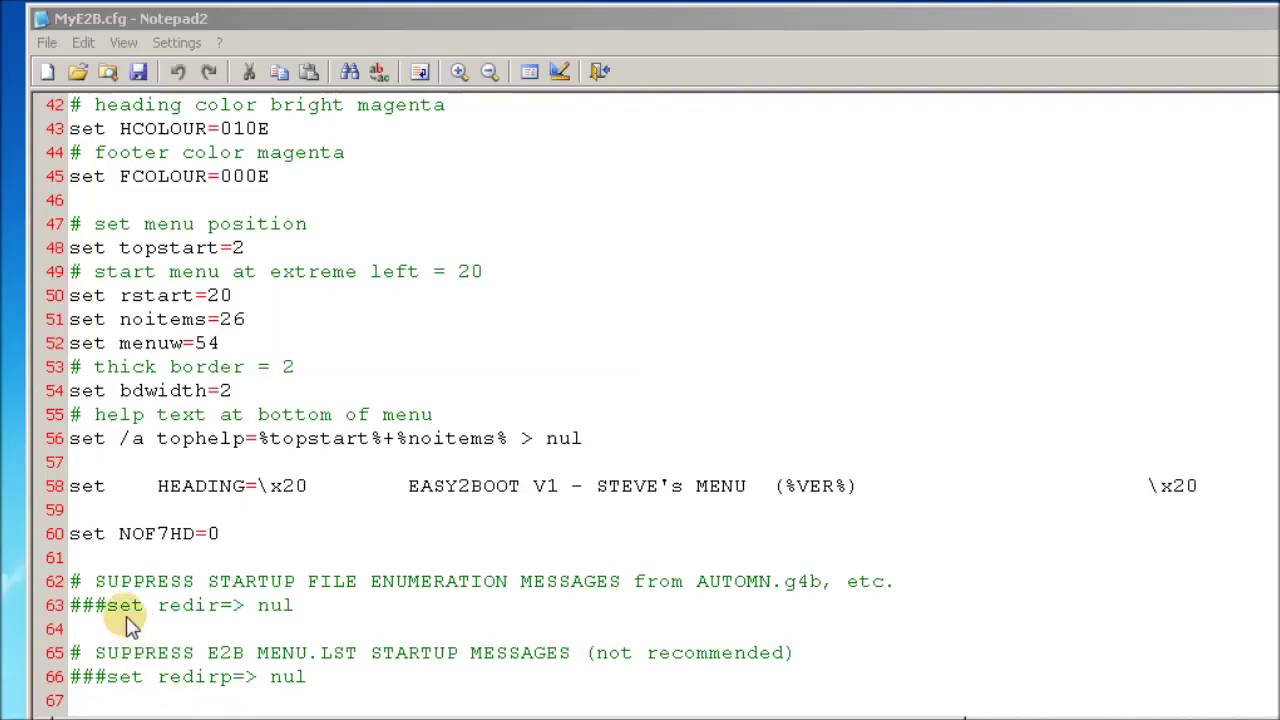
# - Delete the ### before set redir (line 63) and set redirp (line 66), then save
pyautogui.moveTo(106, 606); pyautogui.dragTo(70, 612)
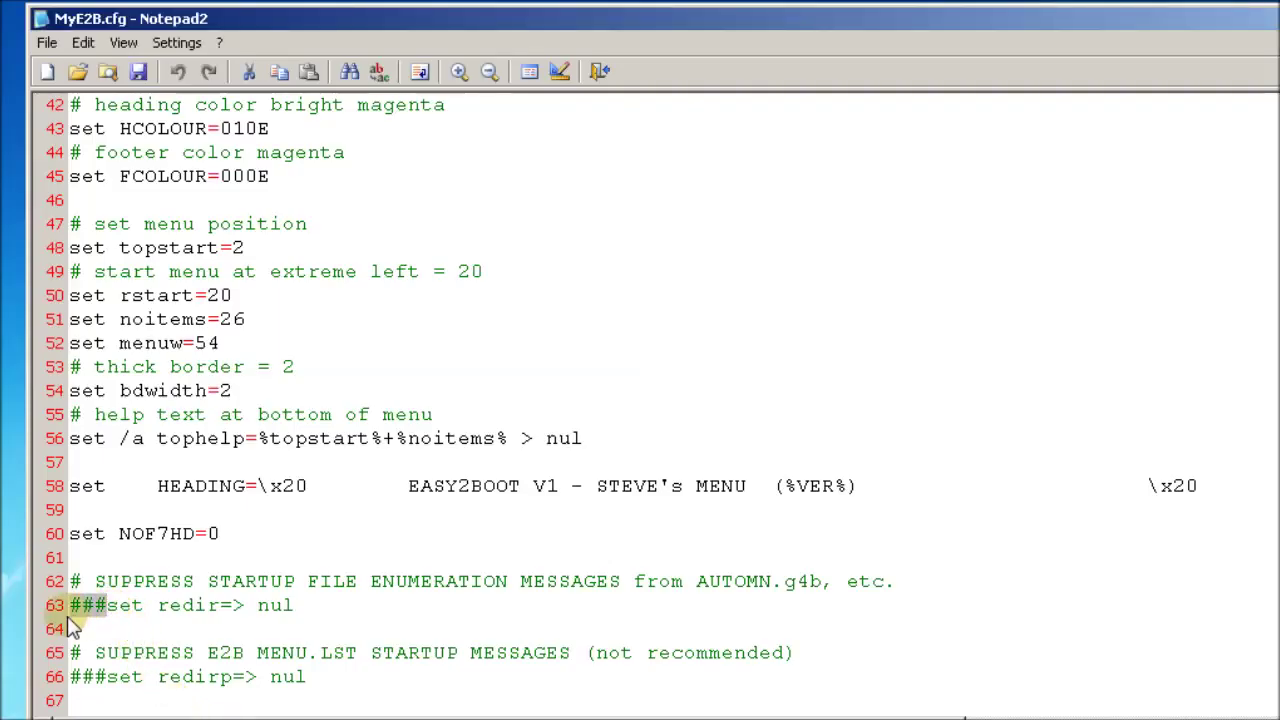
pyautogui.press('Delete')
pyautogui.click(110, 678)
pyautogui.moveTo(112, 679); pyautogui.dragTo(69, 680)
pyautogui.press('Delete')
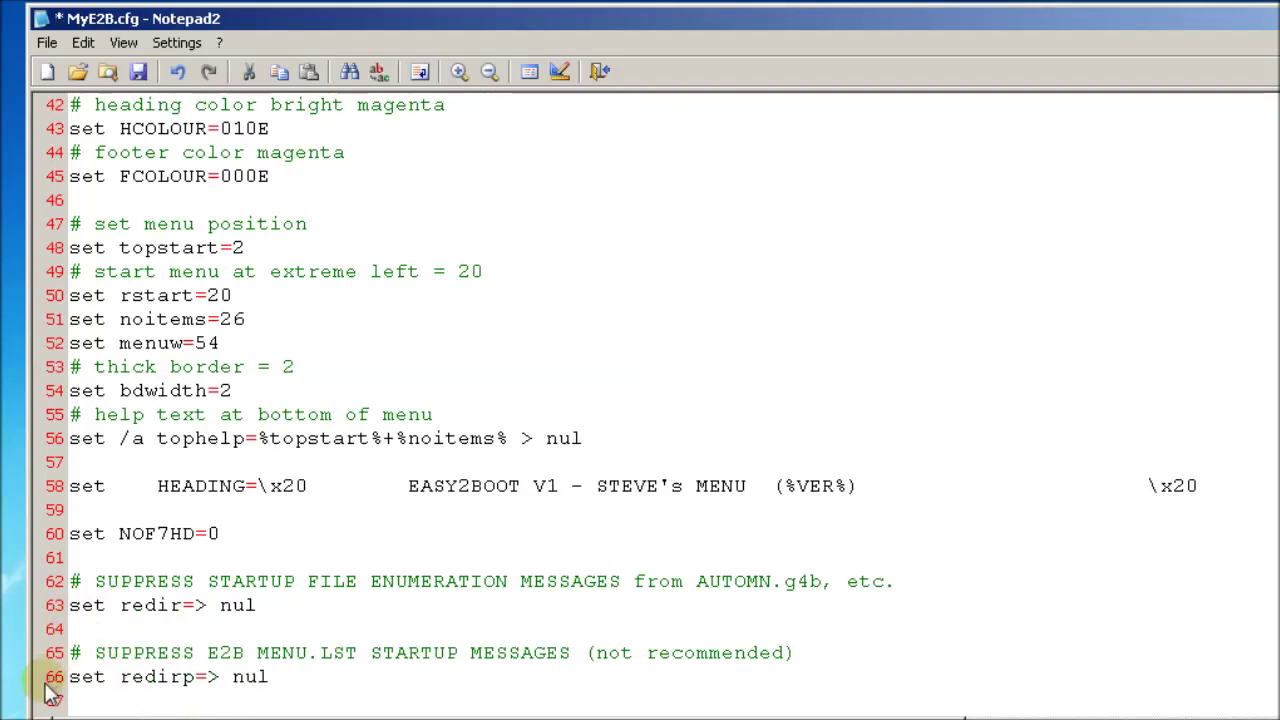
pyautogui.click(182, 634)
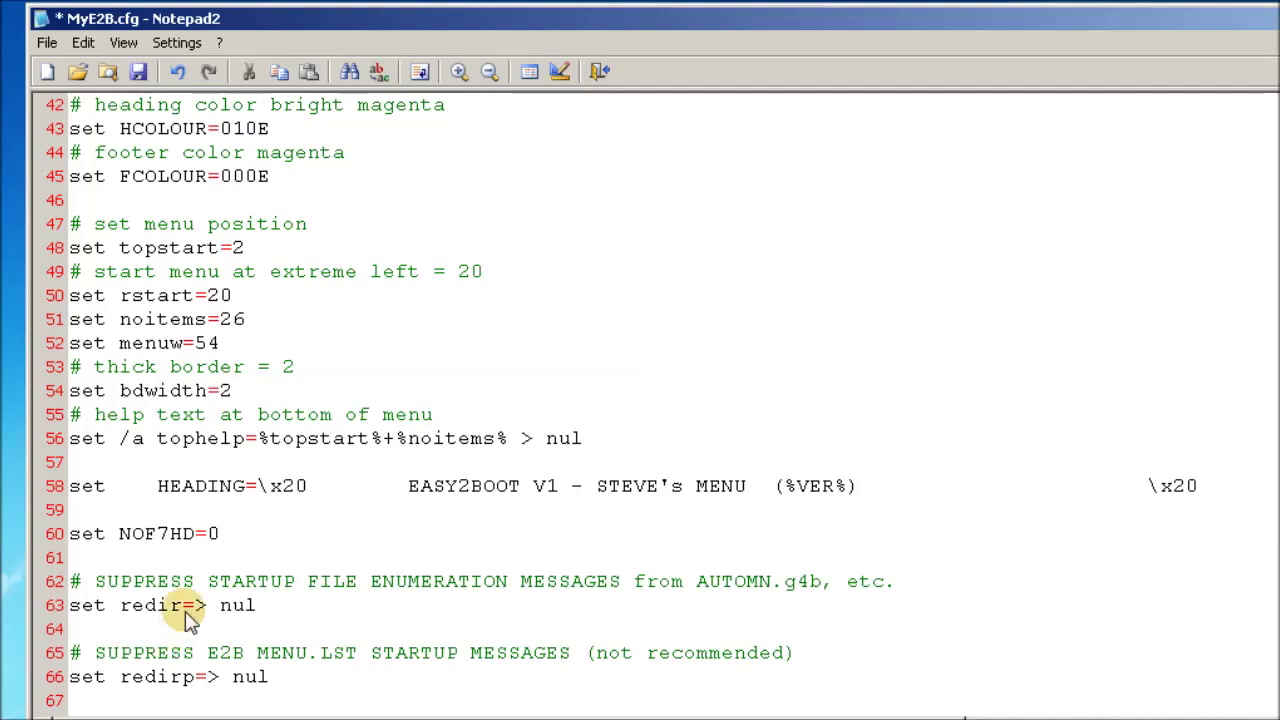
pyautogui.click(138, 76)
pyautogui.click(498, 643)
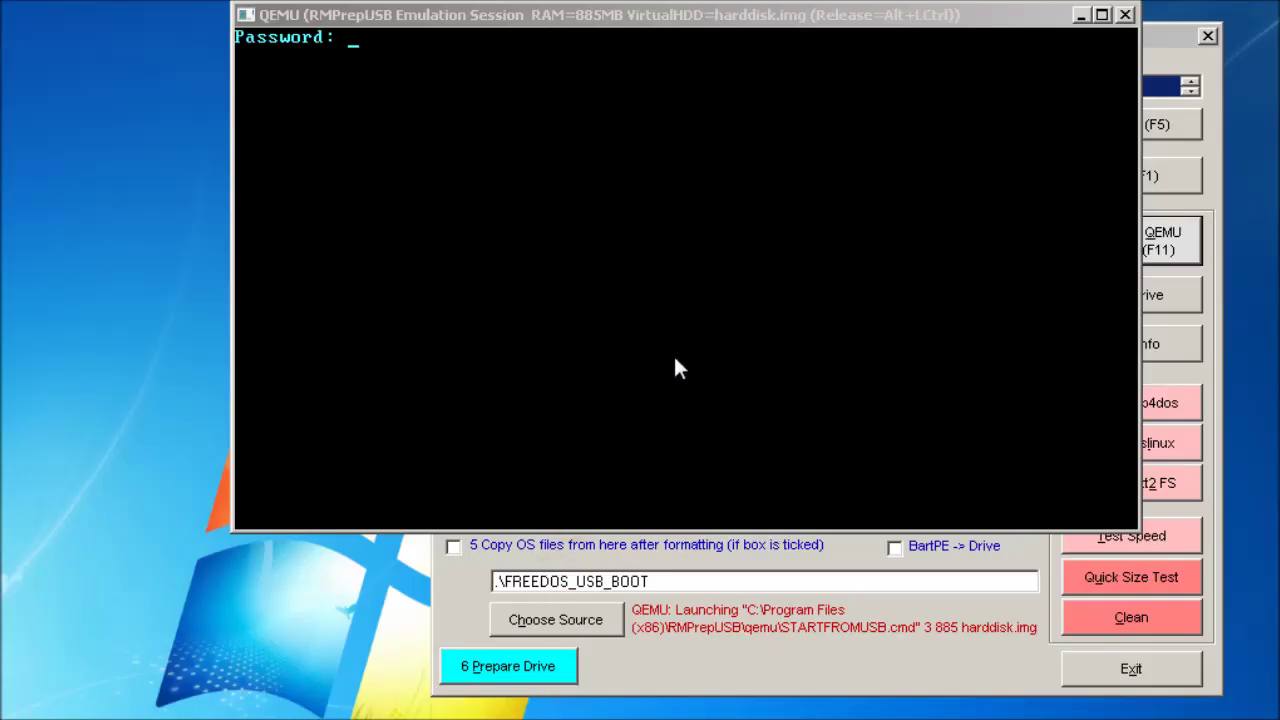
# - Enter the startup password in QEMU to reach the Easy2Boot V1 menu
pyautogui.click(689, 290)
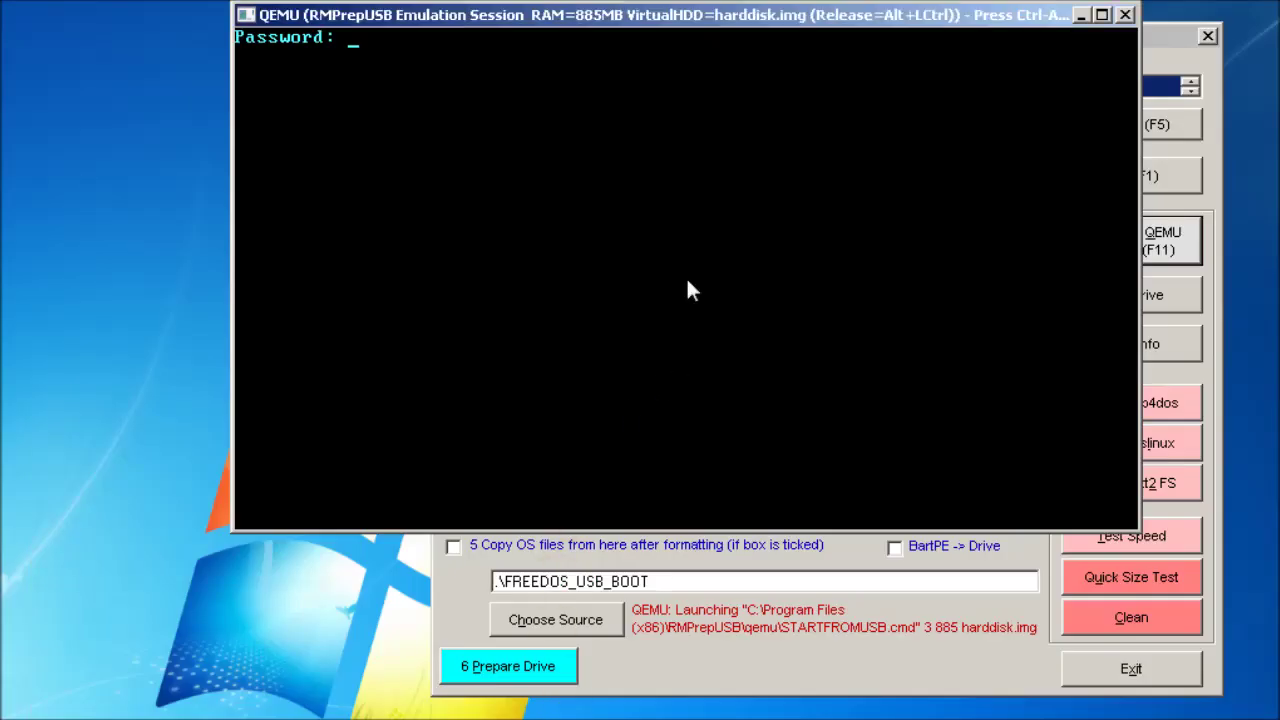
pyautogui.write('*****')
pyautogui.press('Return')
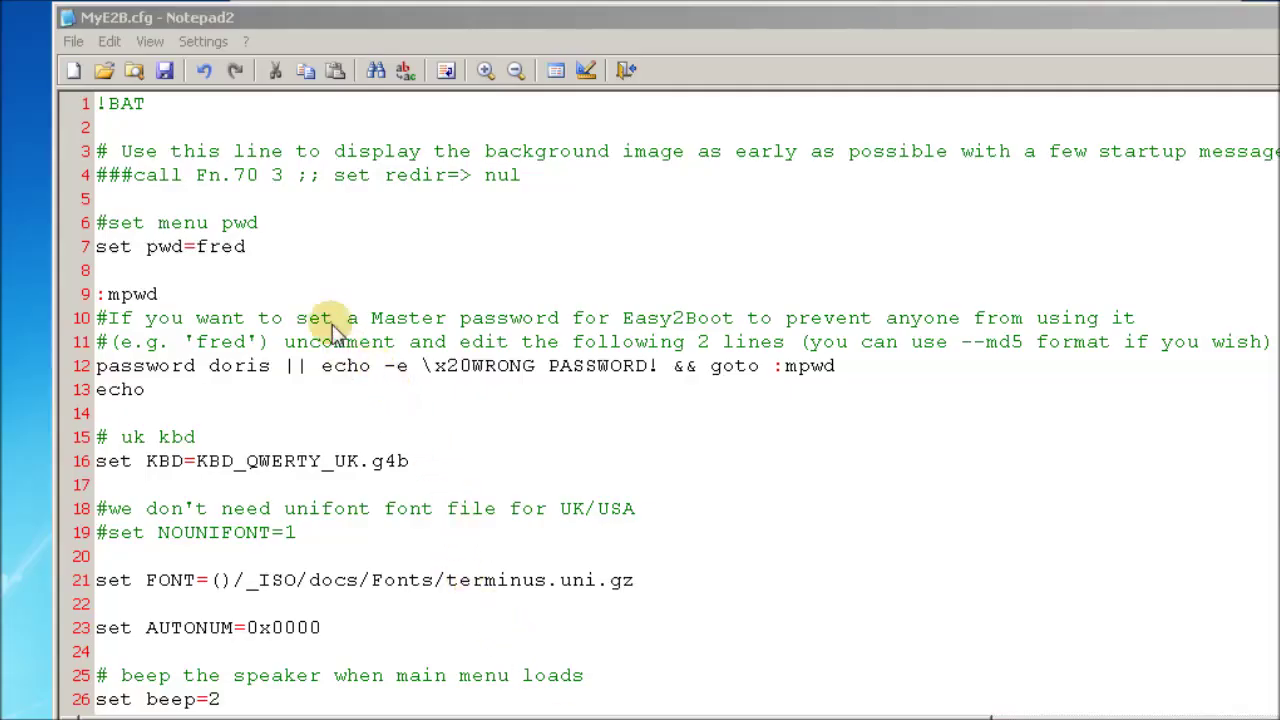
# - Delete the ### before the 'call Fn.70 3' line 4 in MyE2B.cfg
pyautogui.click(132, 176)
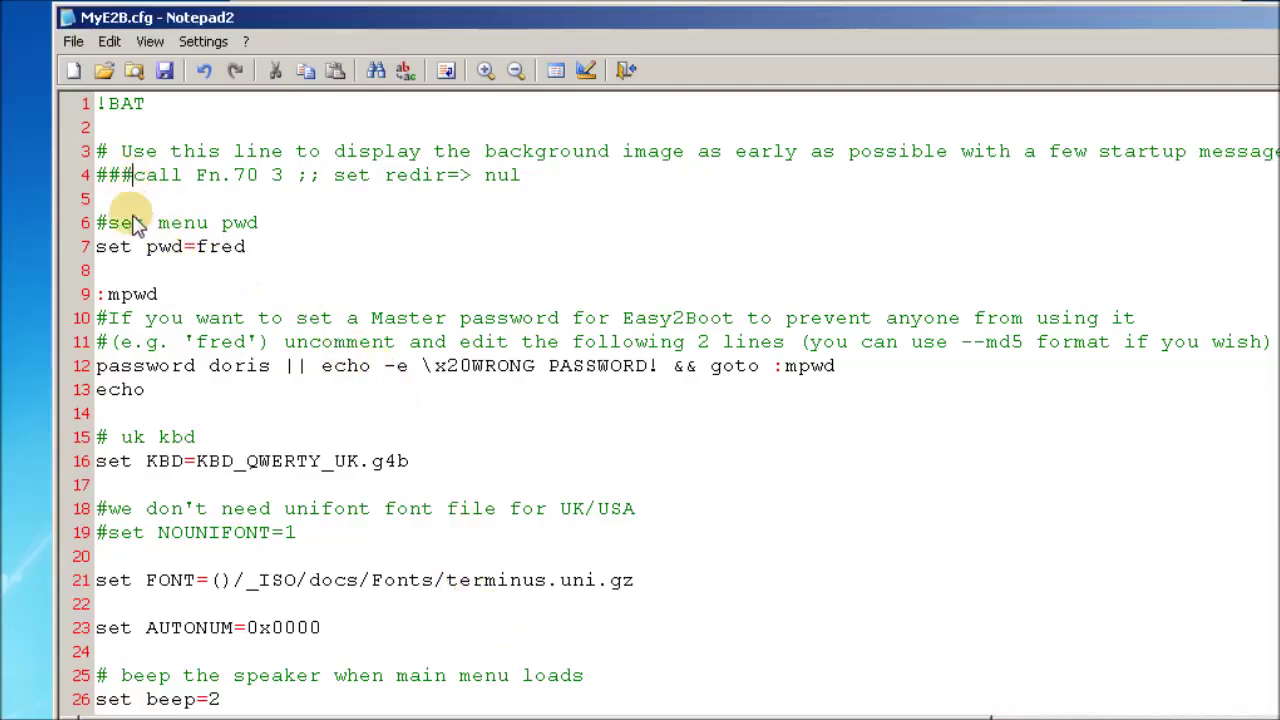
pyautogui.press('BackSpace')
pyautogui.press('BackSpace')
pyautogui.press('BackSpace')
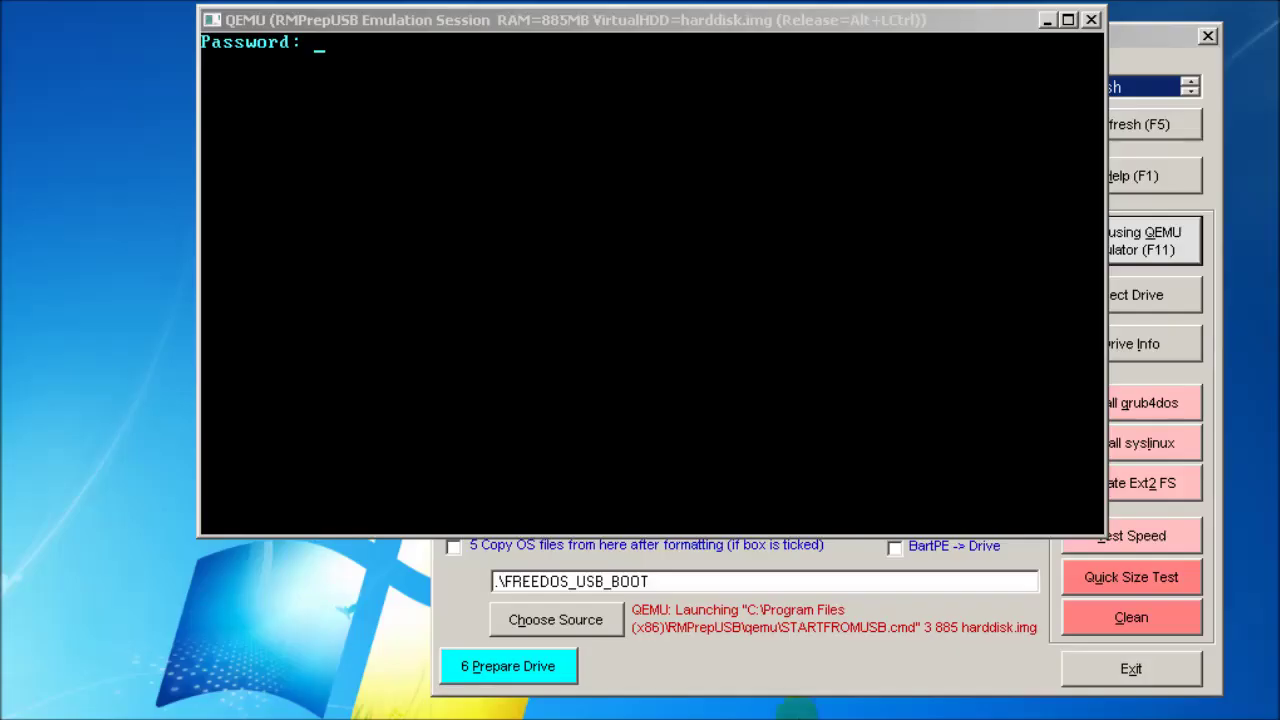
# - Enter the startup password and boot QEMU to the Easy2Boot V1 menu with early wallpaper
pyautogui.write('*****')
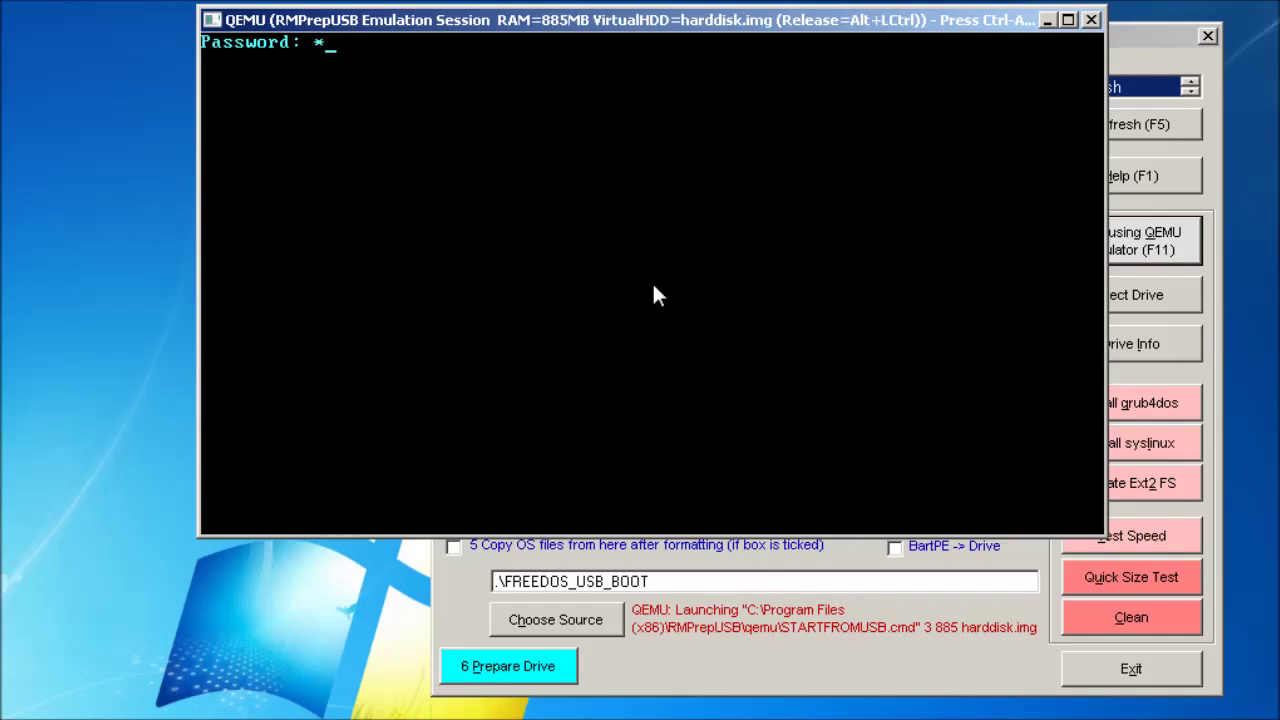
pyautogui.press('Return')
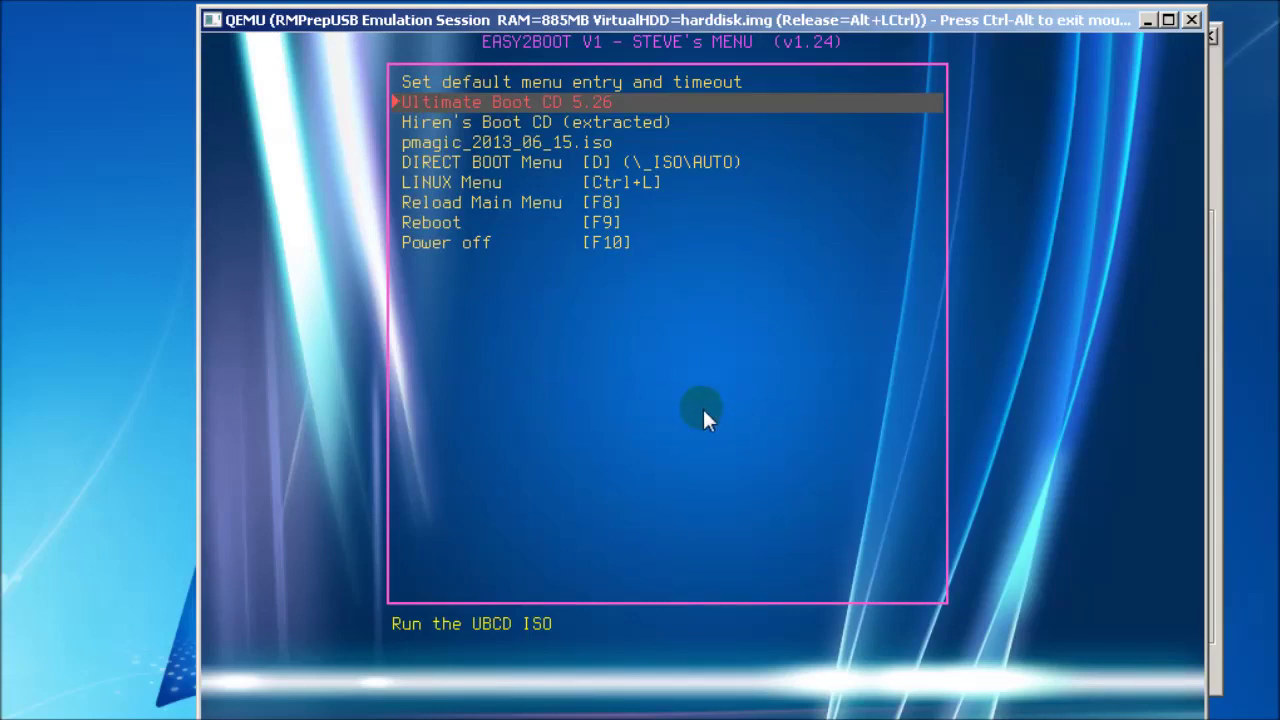
pyautogui.click(703, 409)
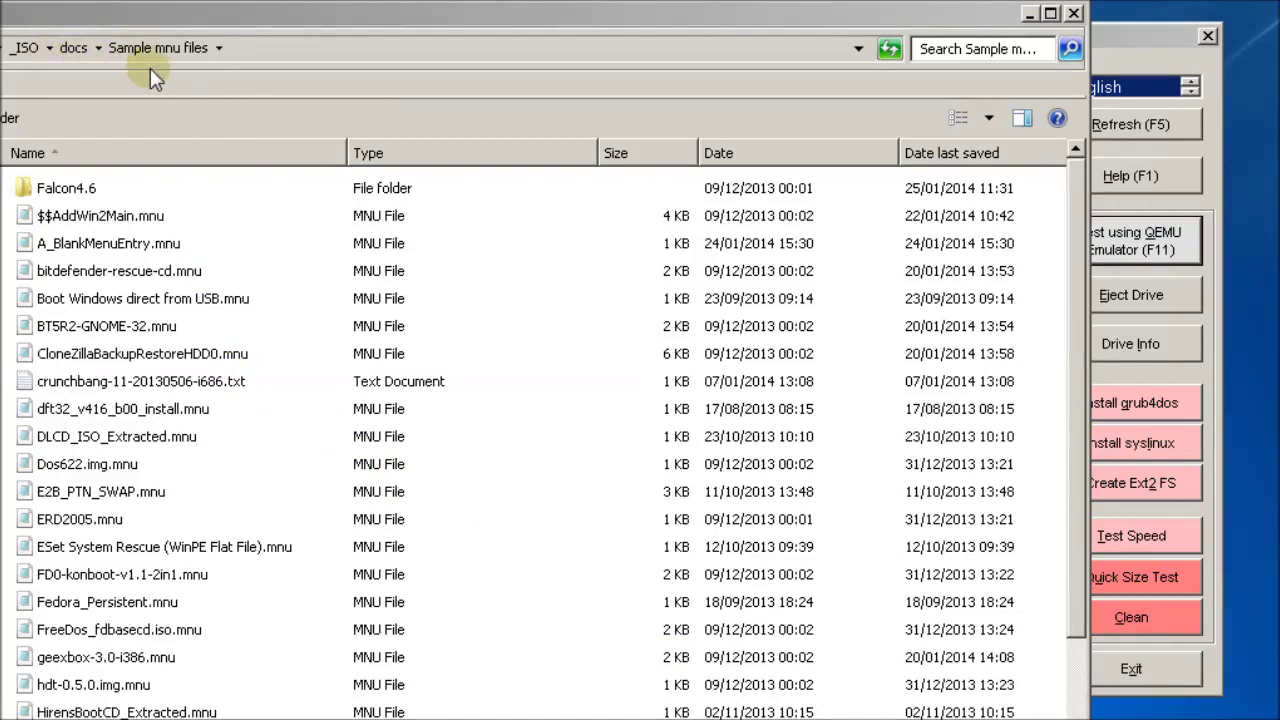
# - Copy A_BlankMenuEntry.mnu from the Sample mnu files folder and go to _ISO\MAINMENU
pyautogui.click(132, 243)
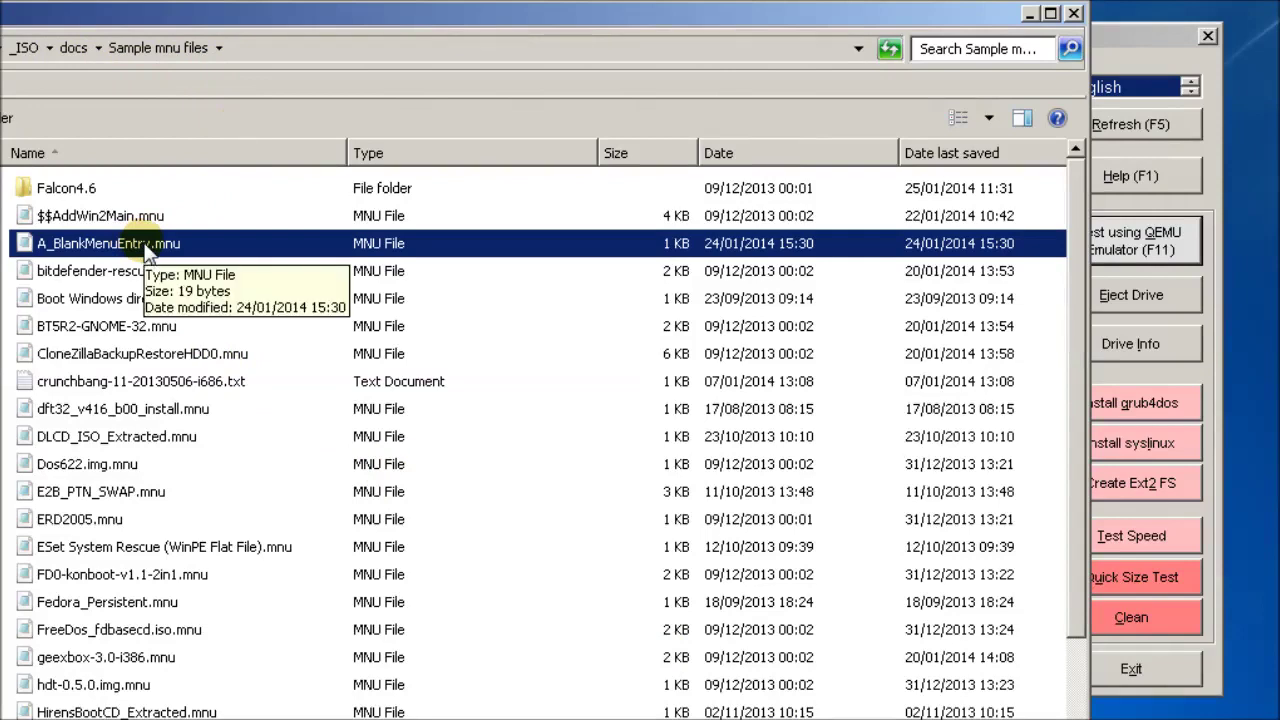
pyautogui.rightClick(147, 250)
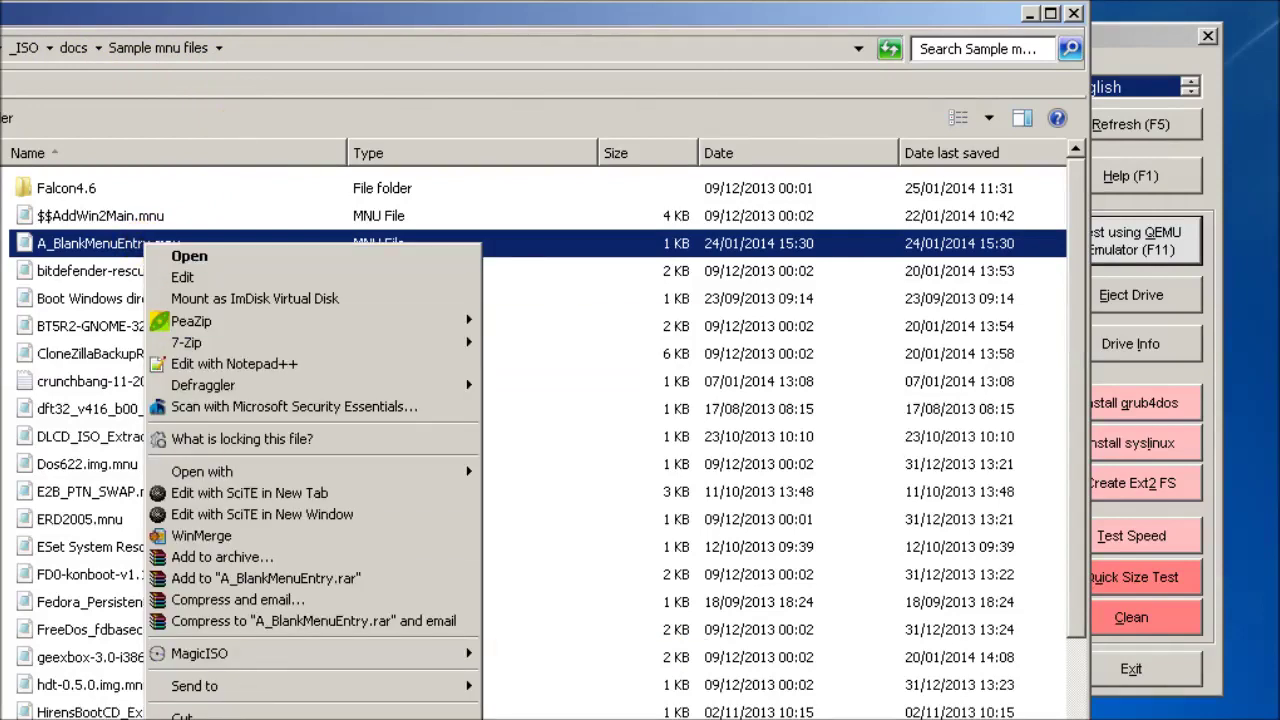
pyautogui.press('Escape')
pyautogui.click(37, 46)
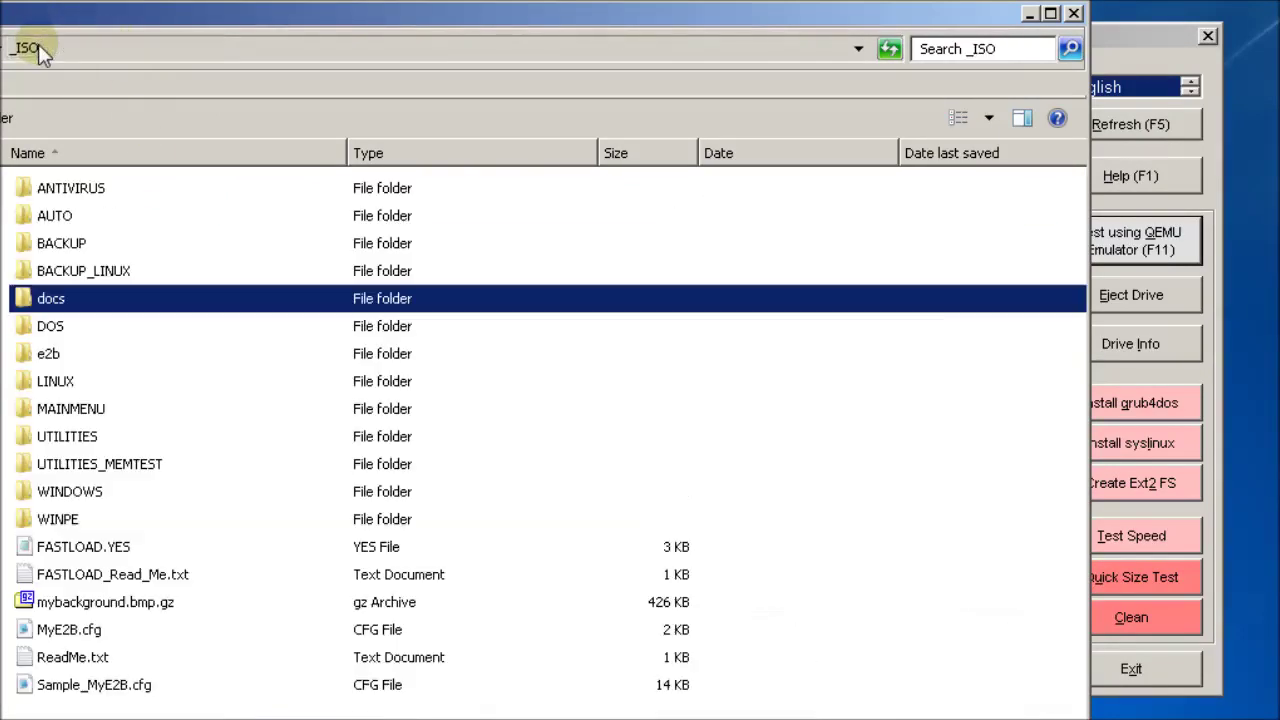
pyautogui.doubleClick(94, 329)
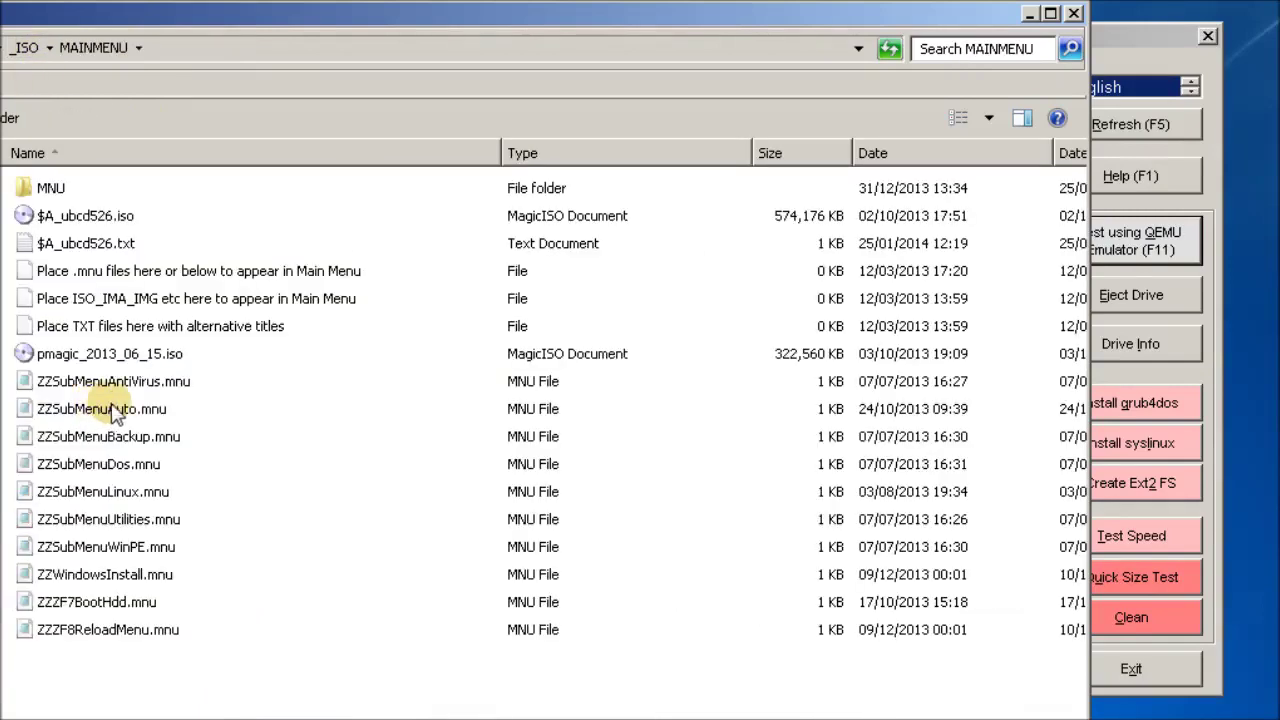
# - Paste A_BlankMenuEntry.mnu into MAINMENU and restore the ascending name sort
pyautogui.click(305, 462)
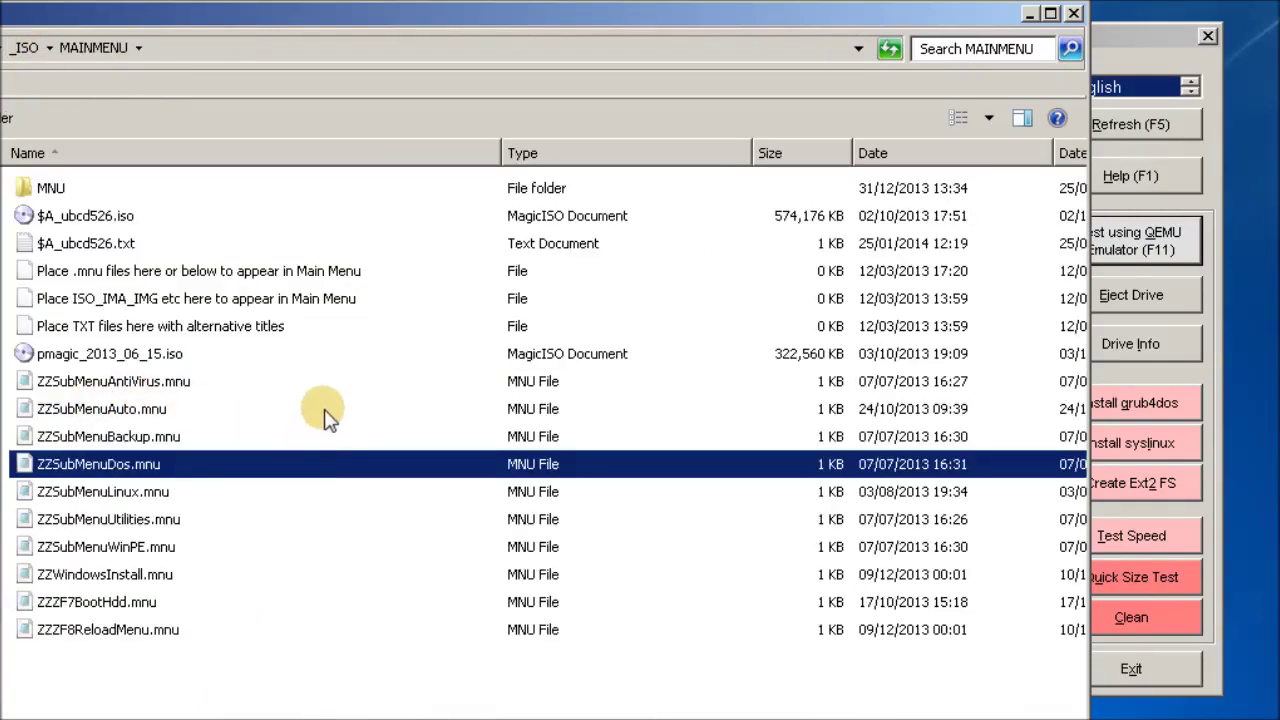
pyautogui.rightClick(328, 412)
pyautogui.click(365, 584)
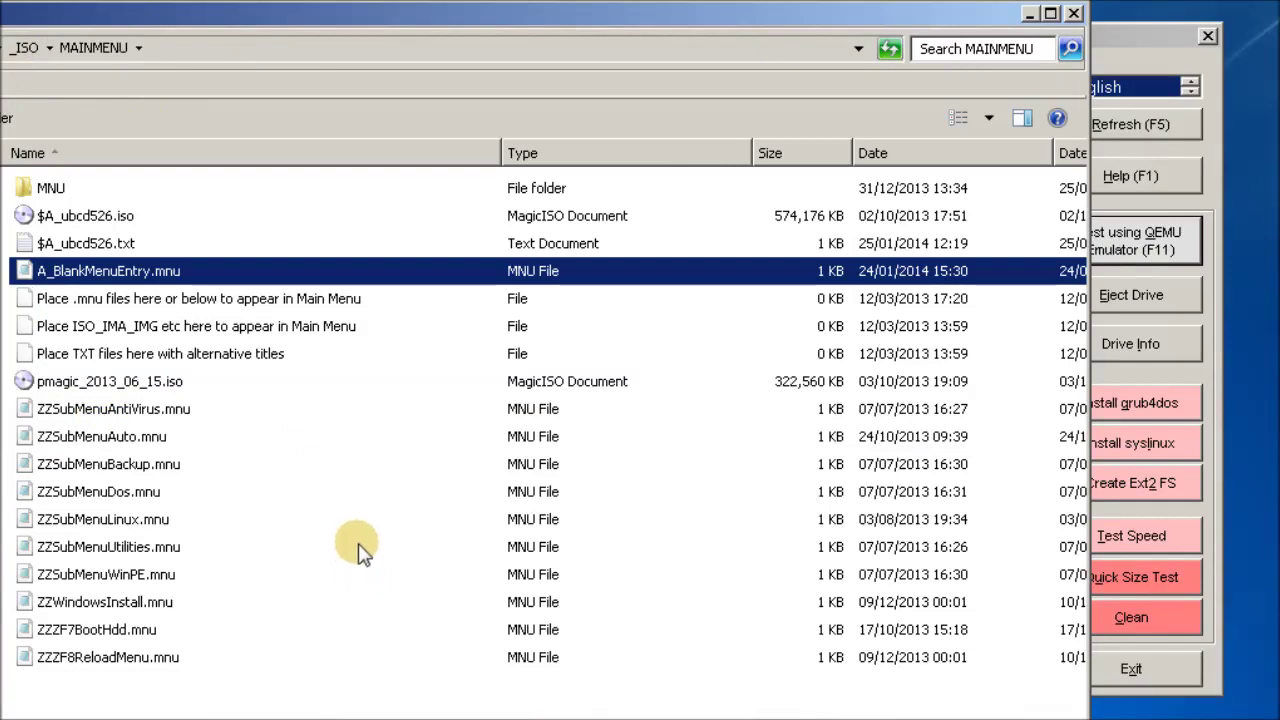
pyautogui.click(240, 178)
pyautogui.click(237, 155)
pyautogui.click(239, 155)
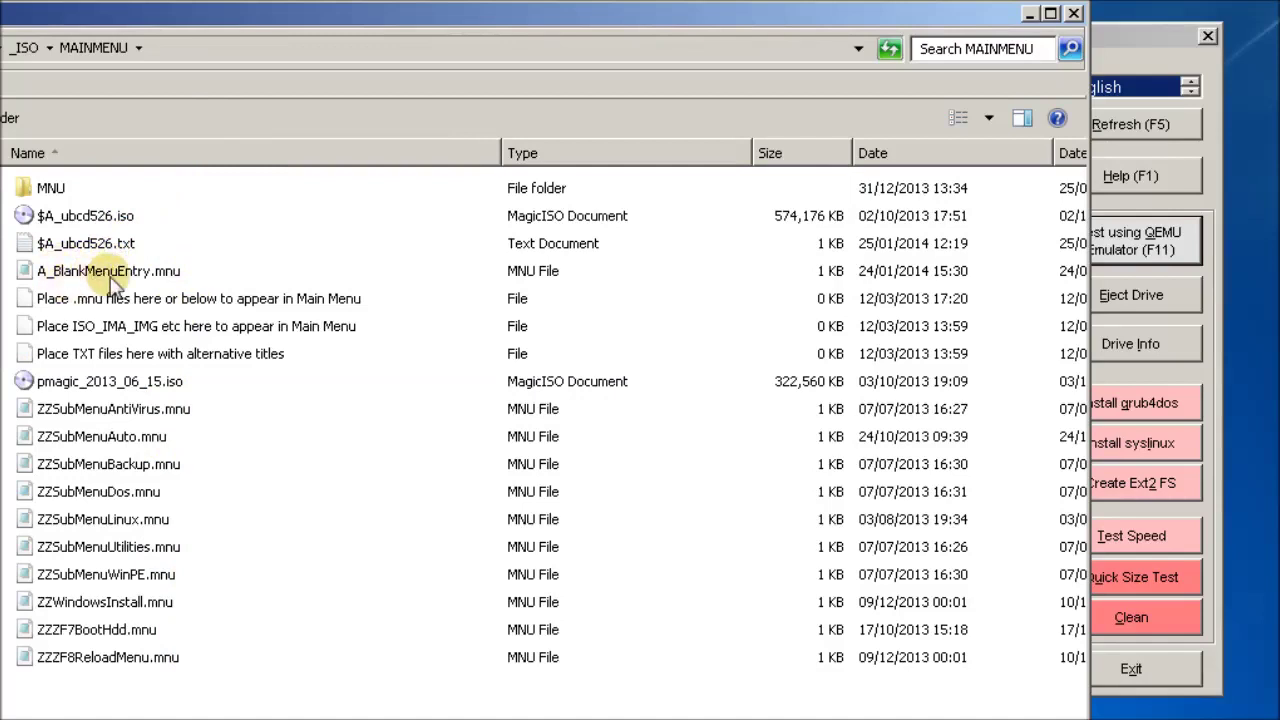
pyautogui.moveTo(124, 285)
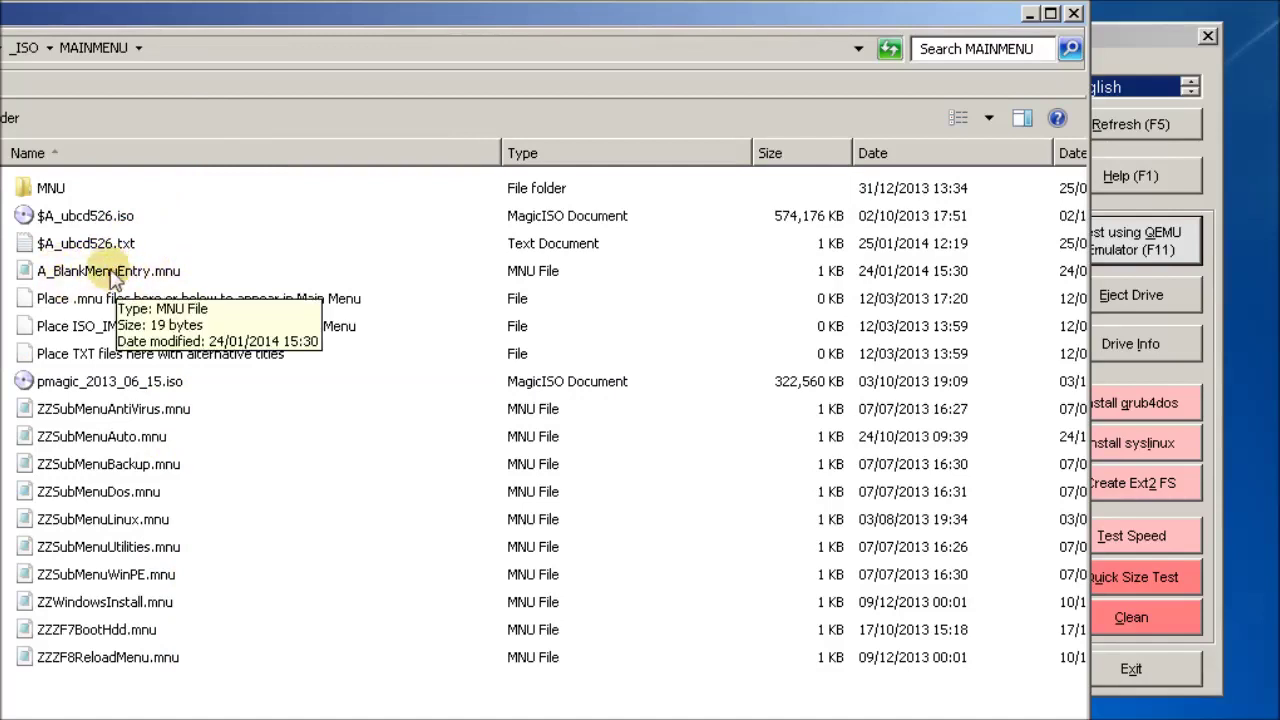
pyautogui.moveTo(130, 226)
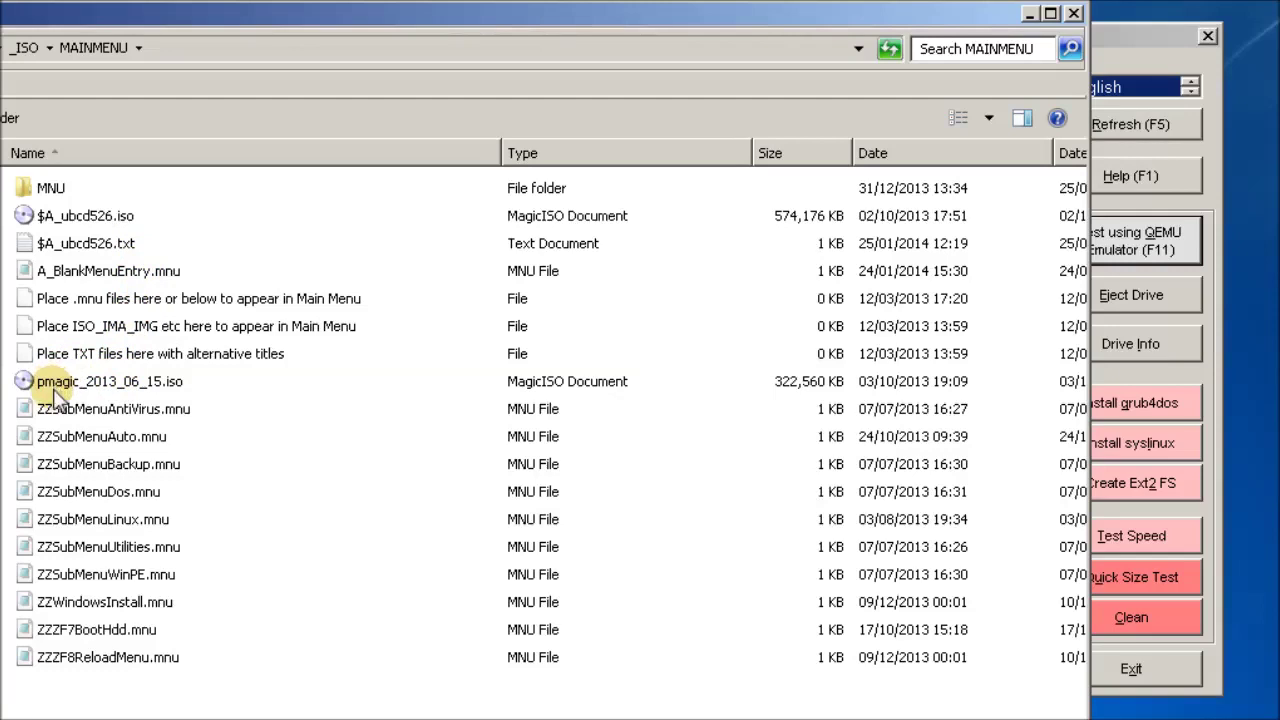
# - Add $$ to the front of A_BlankMenuEntry.mnu, making $$A_BlankMenuEntry.mnu, and select it
pyautogui.moveTo(74, 398)
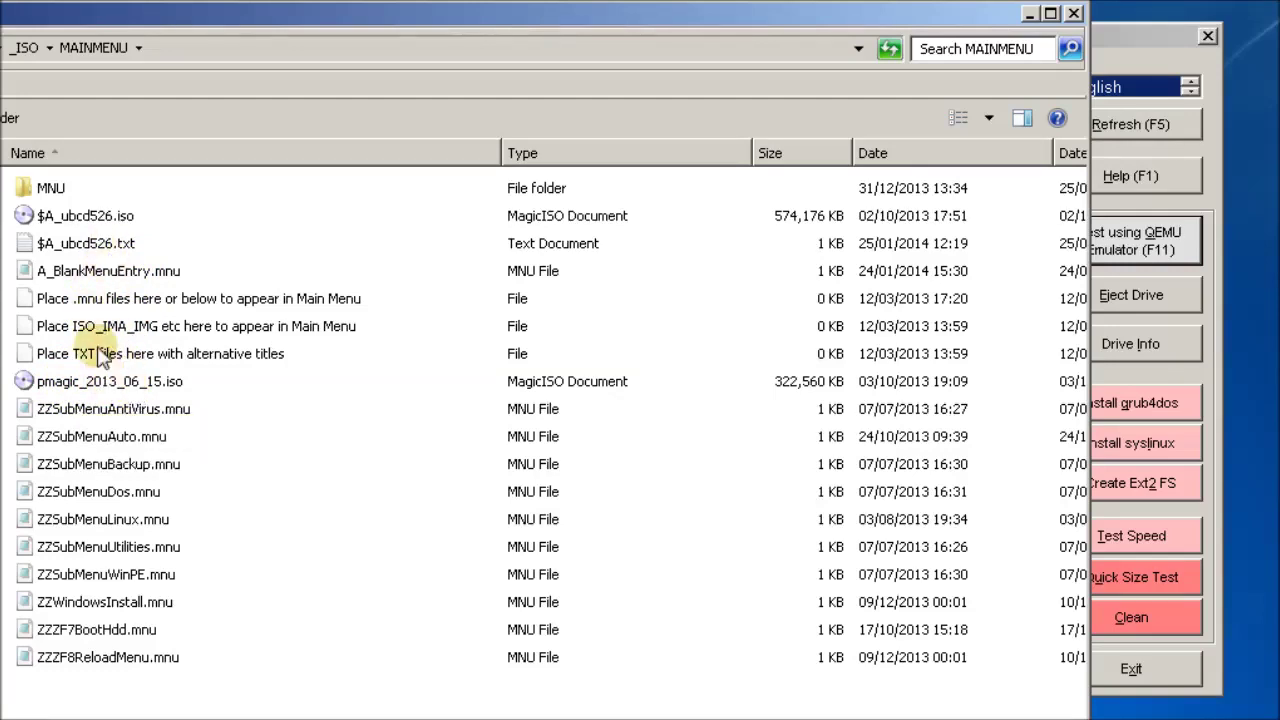
pyautogui.click(44, 275)
pyautogui.click(44, 275)
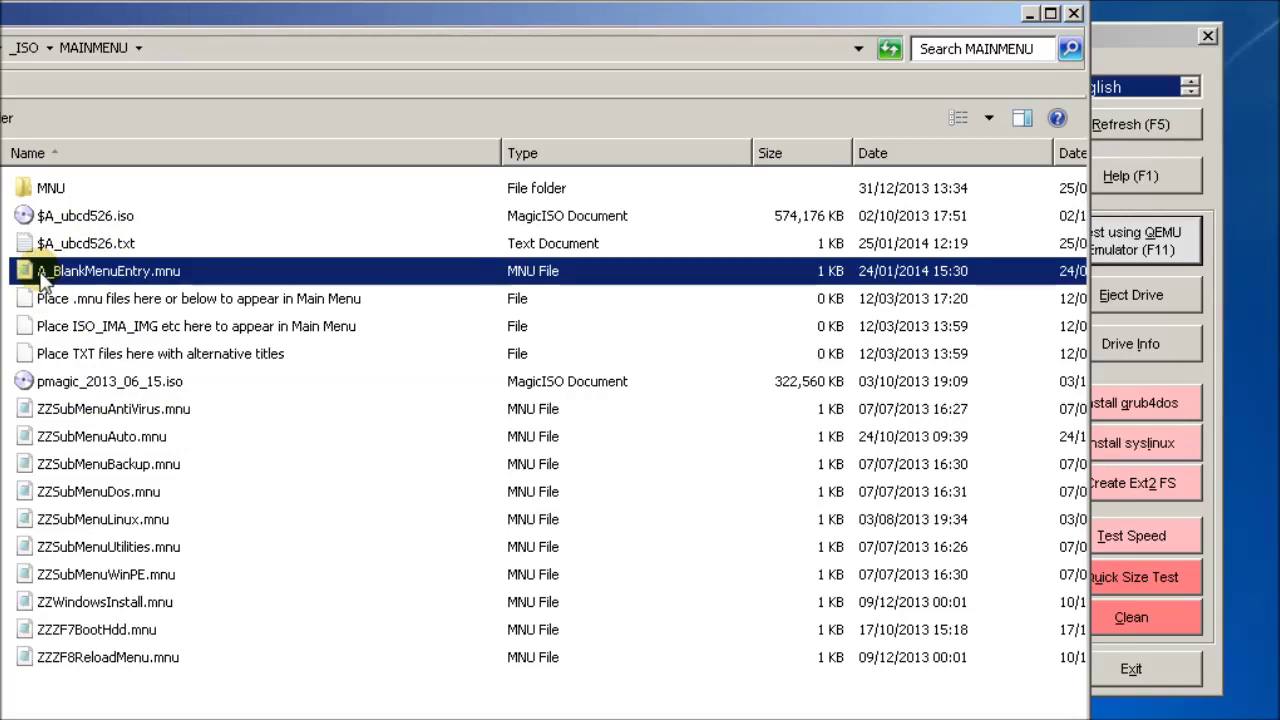
pyautogui.click(42, 274)
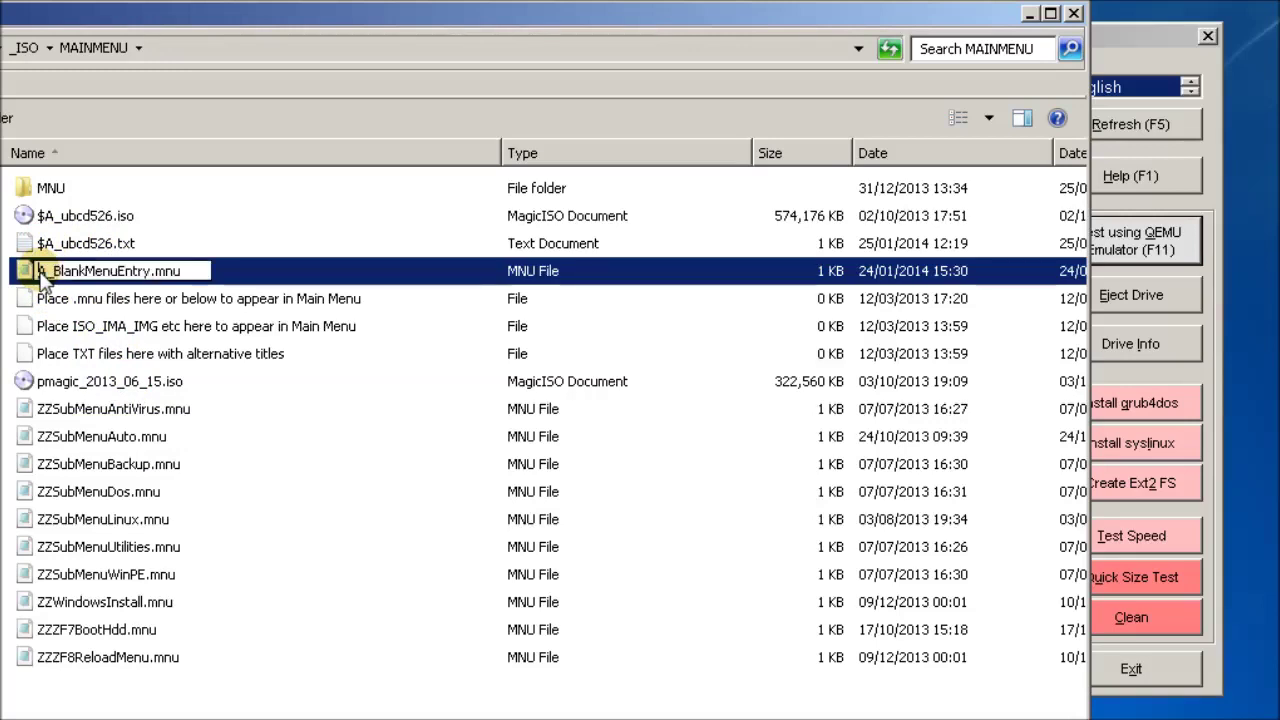
pyautogui.write('$$')
pyautogui.click(77, 328)
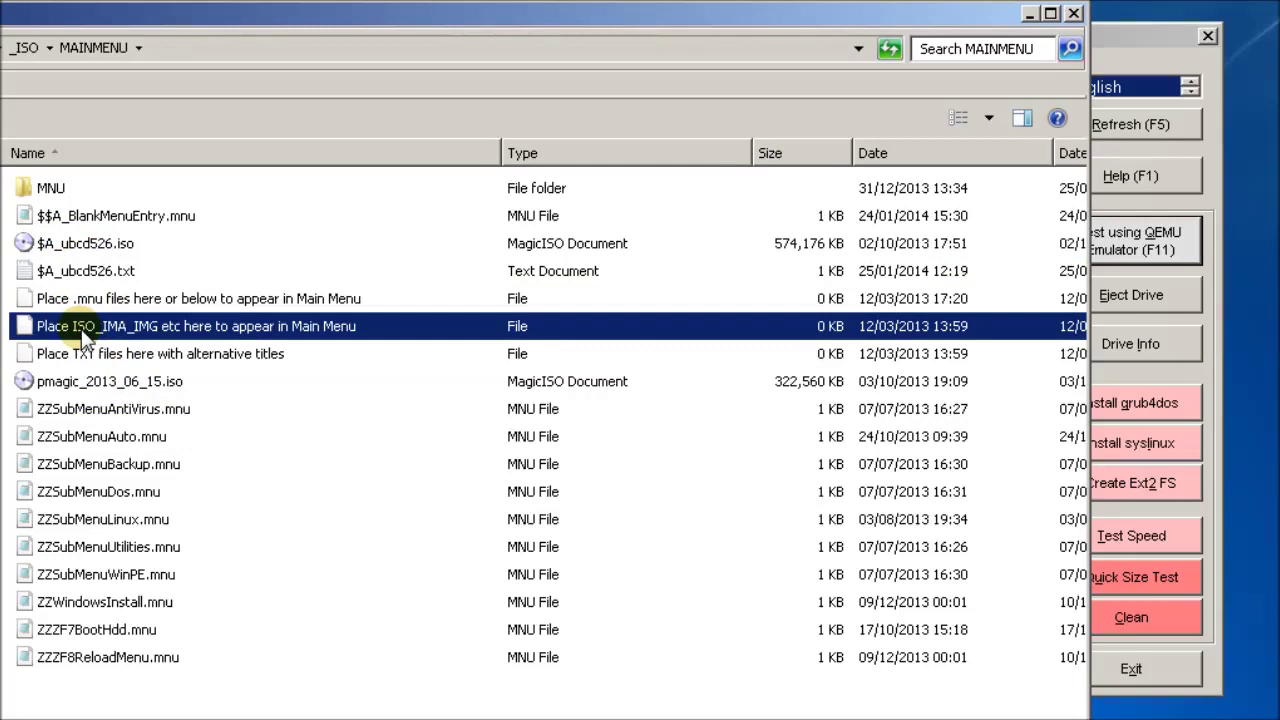
pyautogui.click(138, 216)
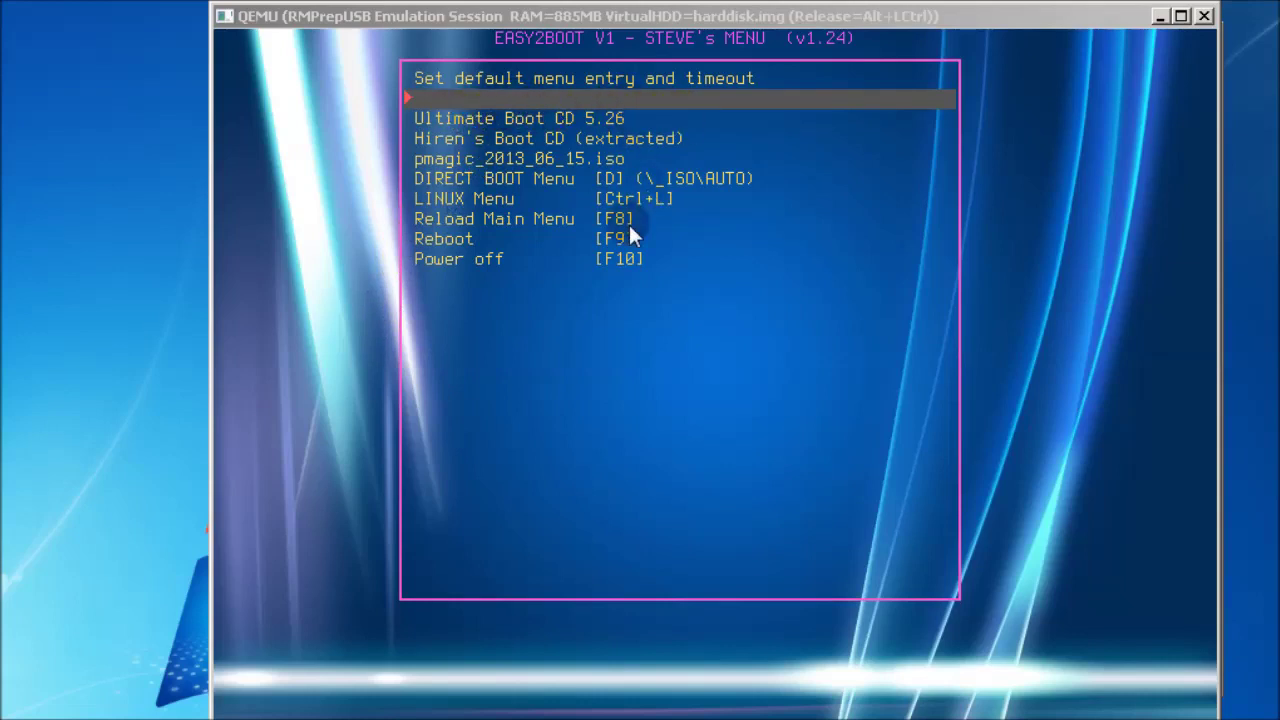
# - Browse the Easy2Boot menu entries and return to 'Set default menu entry and timeout'
pyautogui.click(715, 403)
pyautogui.press('Down')
pyautogui.press('Down')
pyautogui.press('Down')
pyautogui.press('Up')
pyautogui.press('Up')
pyautogui.press('Up')
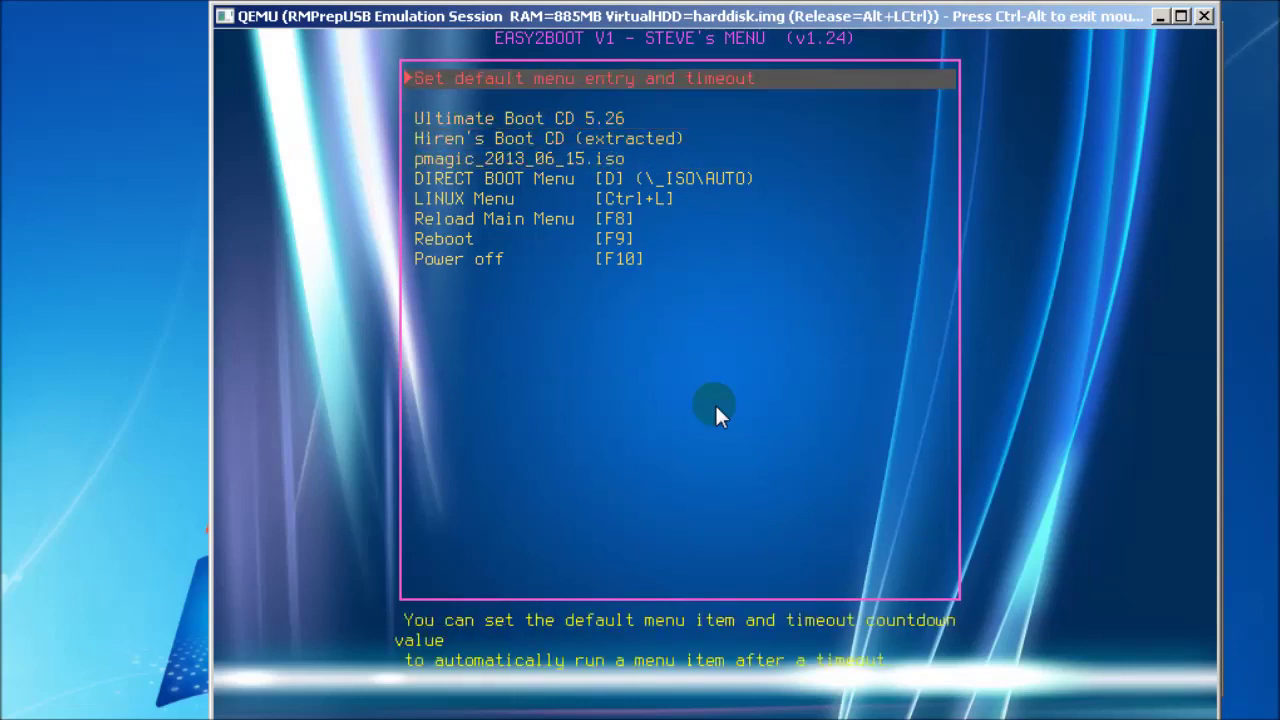
pyautogui.press('Down')
pyautogui.press('Up')
pyautogui.press('Down')
pyautogui.press('Up')
pyautogui.press('Down')
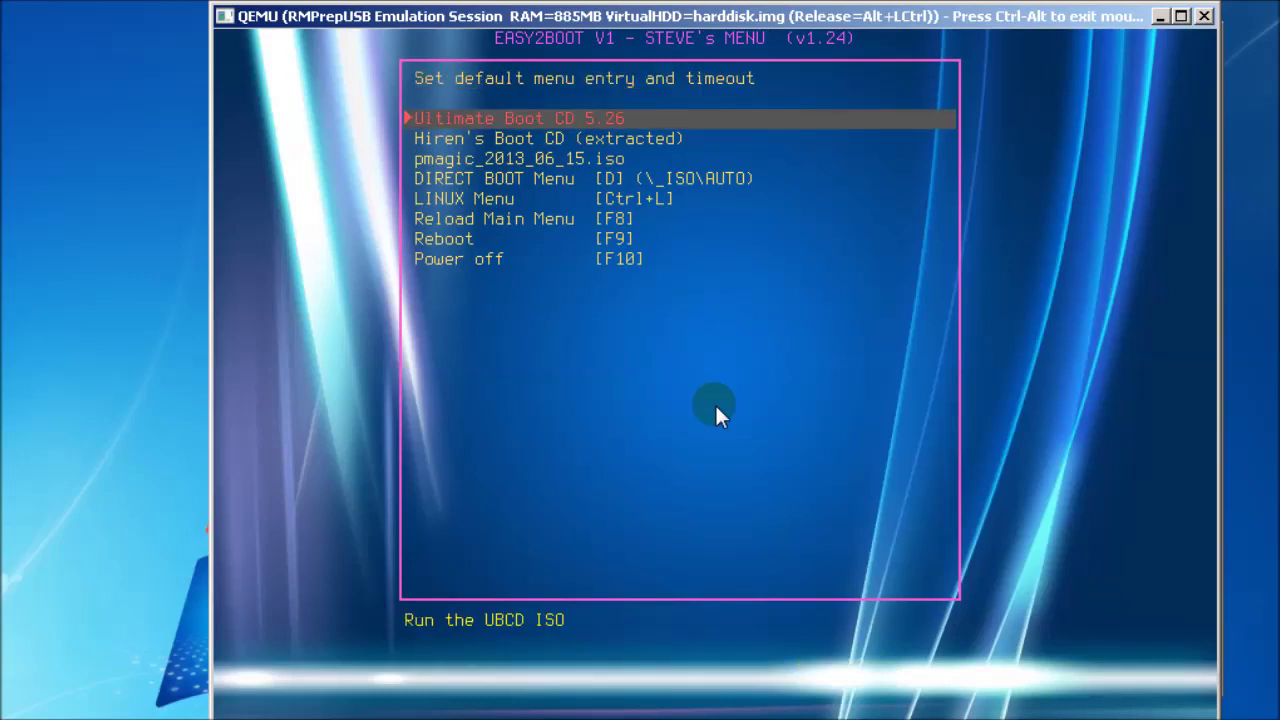
pyautogui.press('Up')
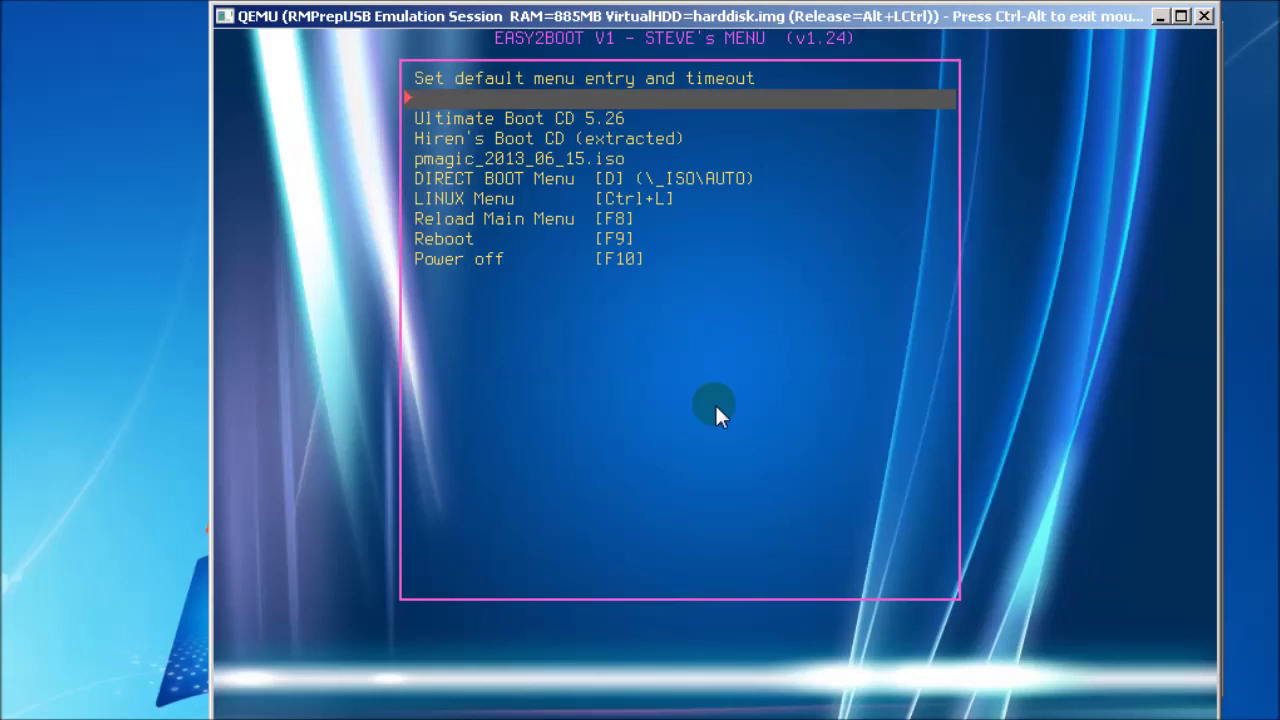
pyautogui.press('Down')
pyautogui.press('Down')
pyautogui.press('Up')
pyautogui.press('Up')
pyautogui.press('Up')
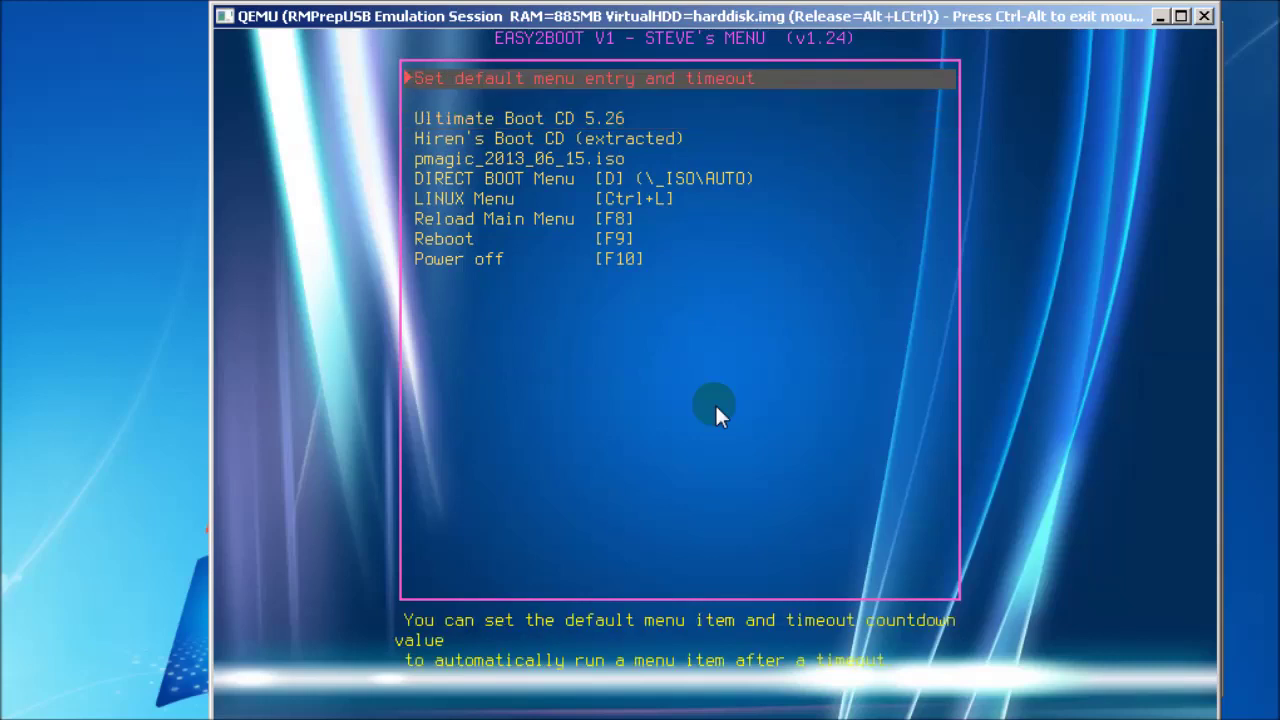
pyautogui.press('Down')
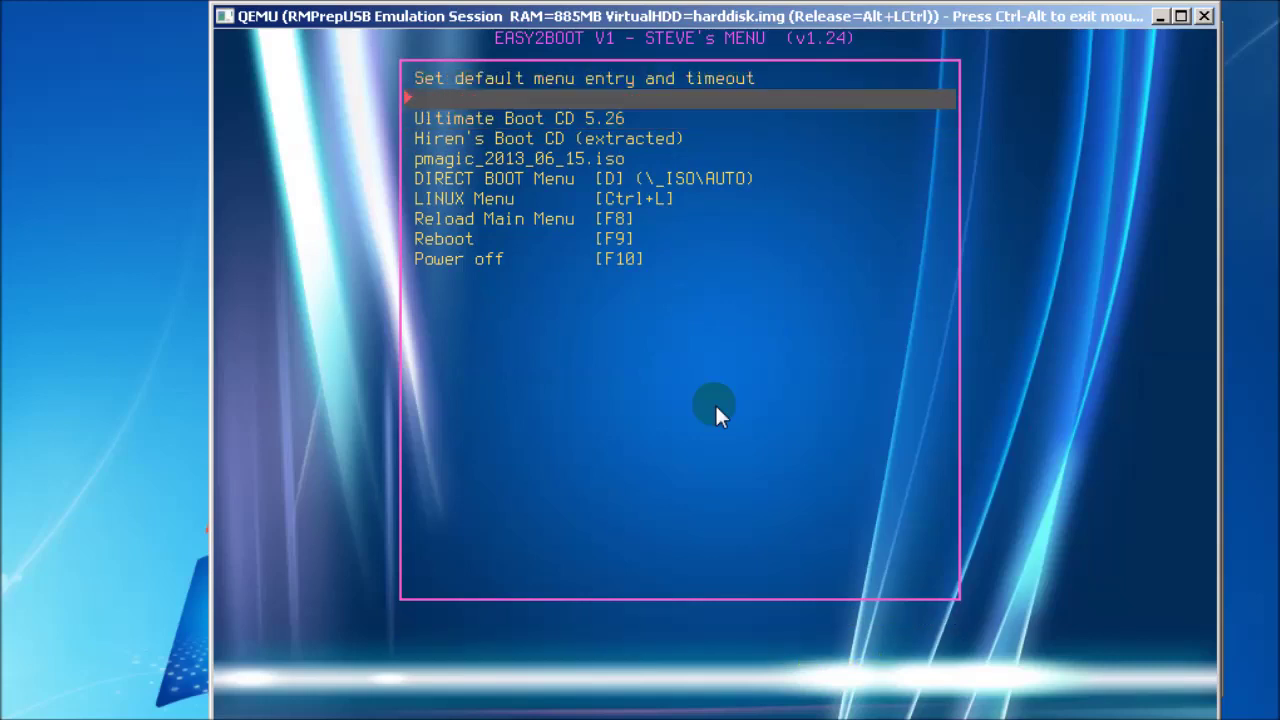
pyautogui.press('Down')
pyautogui.press('Down')
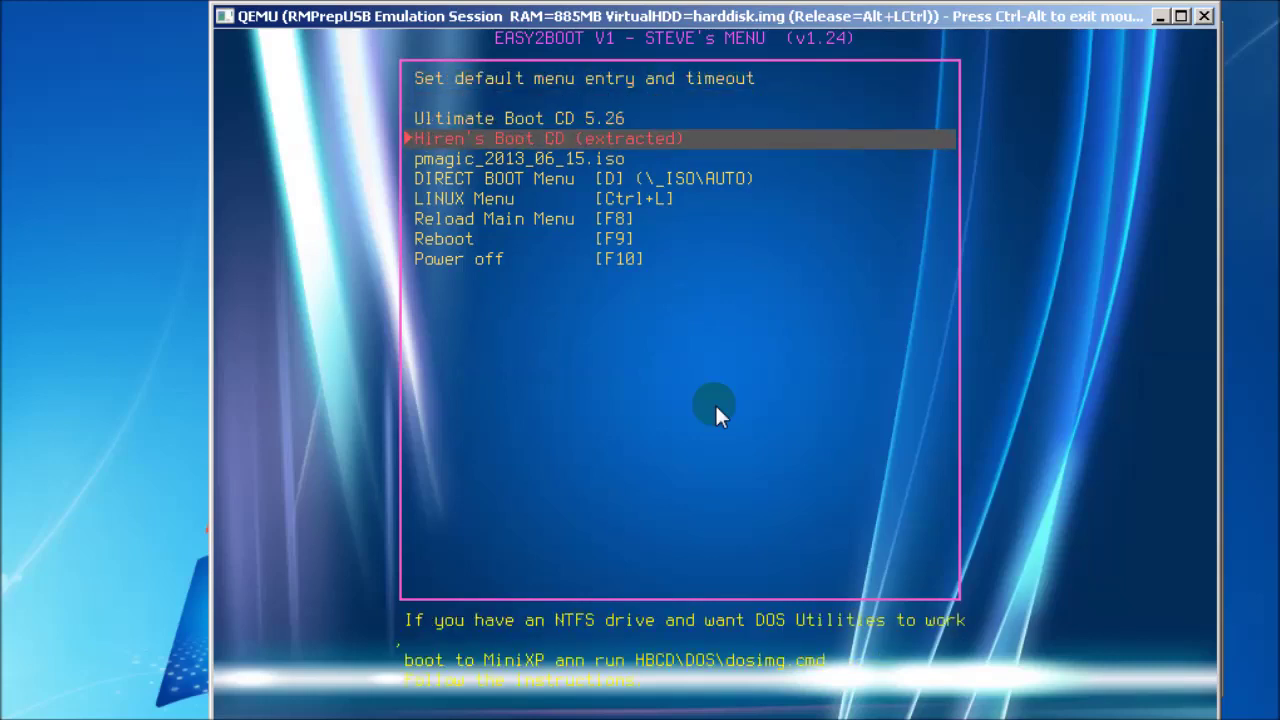
pyautogui.press('Up')
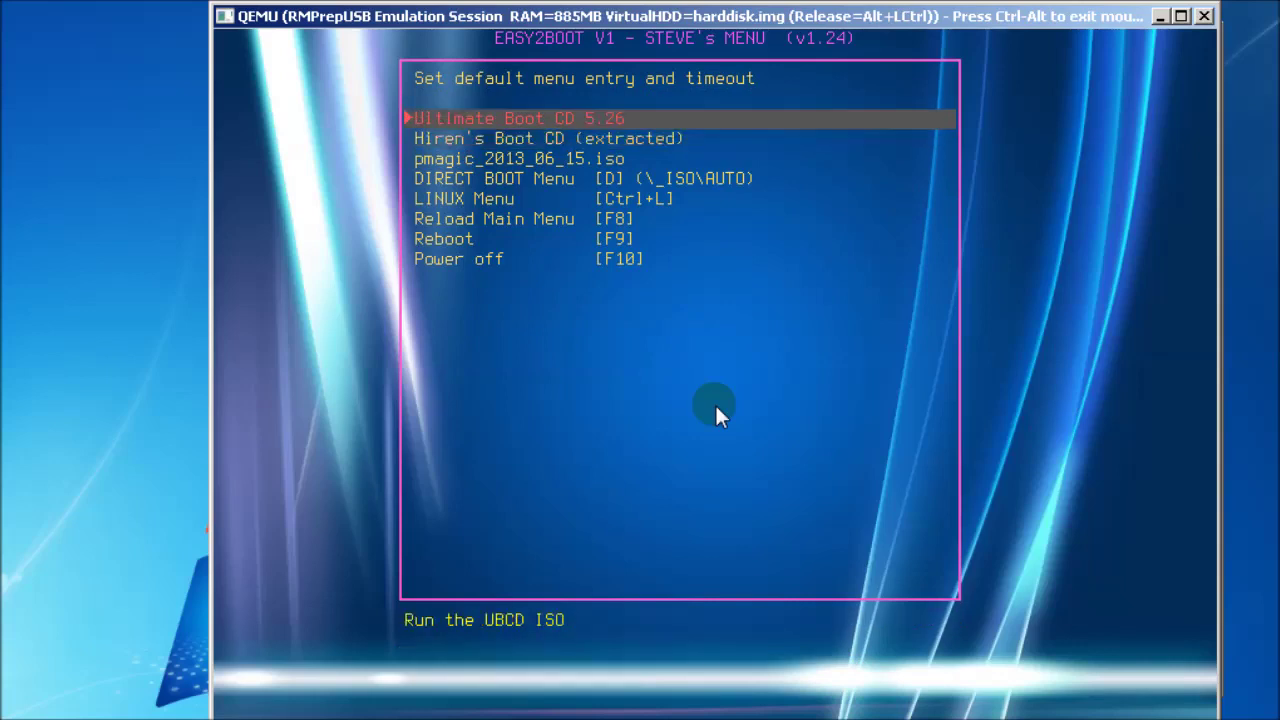
pyautogui.press('Up')
pyautogui.press('Up')
# - Set default menu item 3 with a 5-second timeout, then submit the password
pyautogui.press('Return')
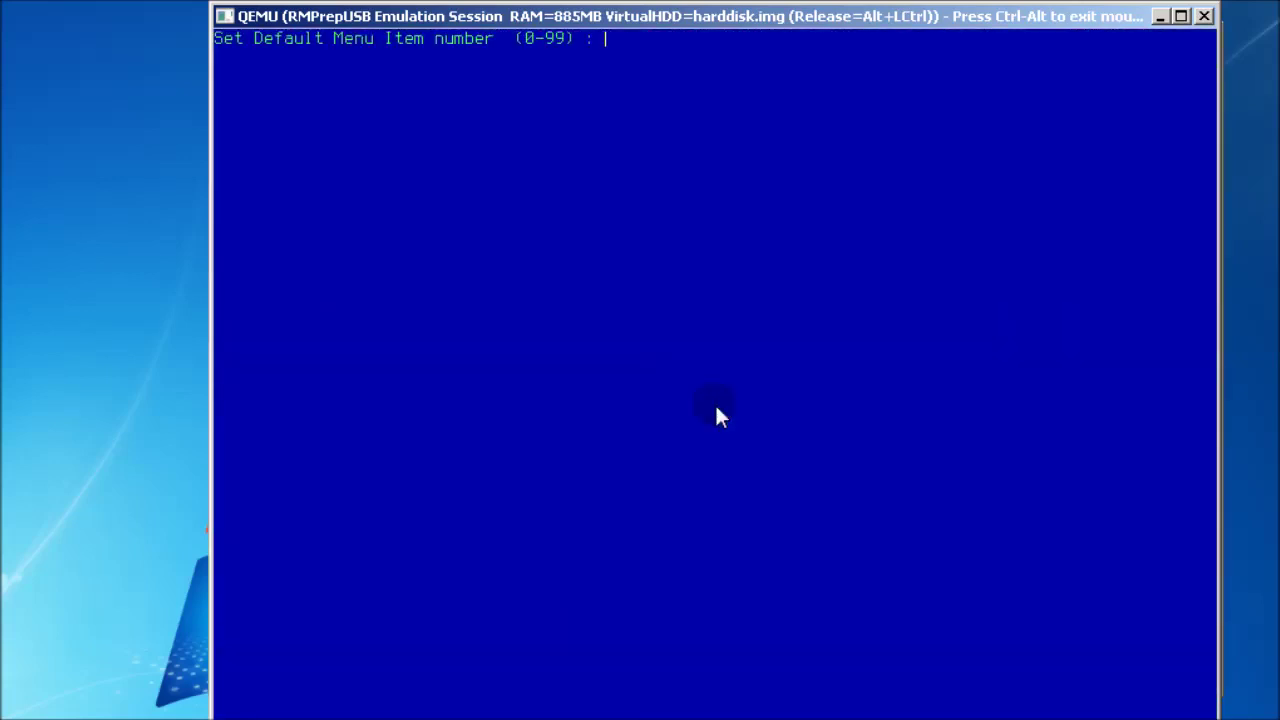
pyautogui.write('3')
pyautogui.press('Return')
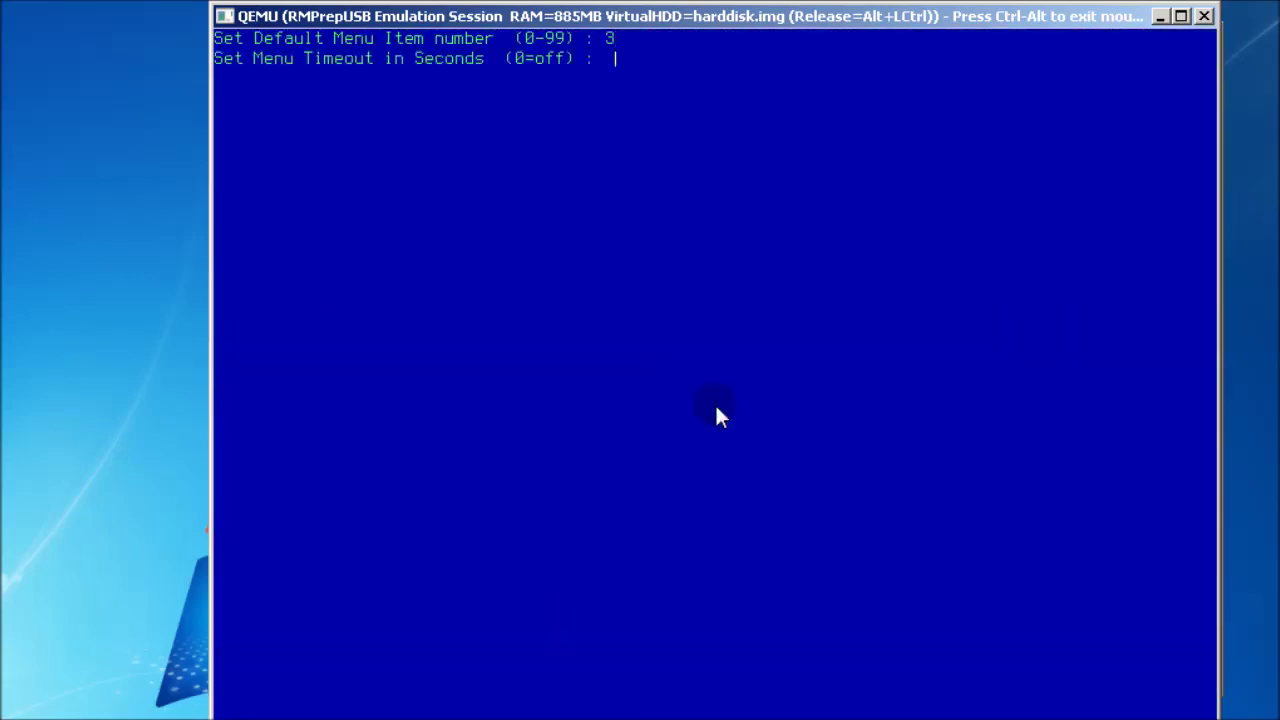
pyautogui.write('5')
pyautogui.press('Return')
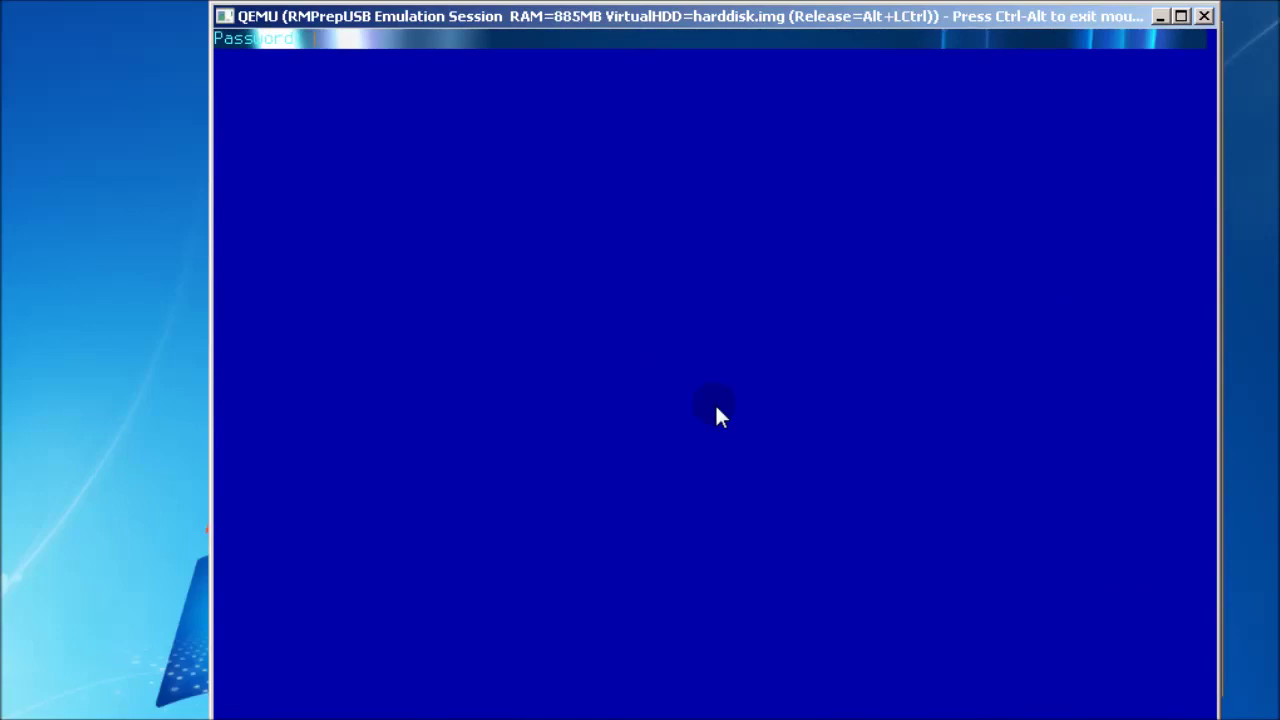
pyautogui.press('Return')
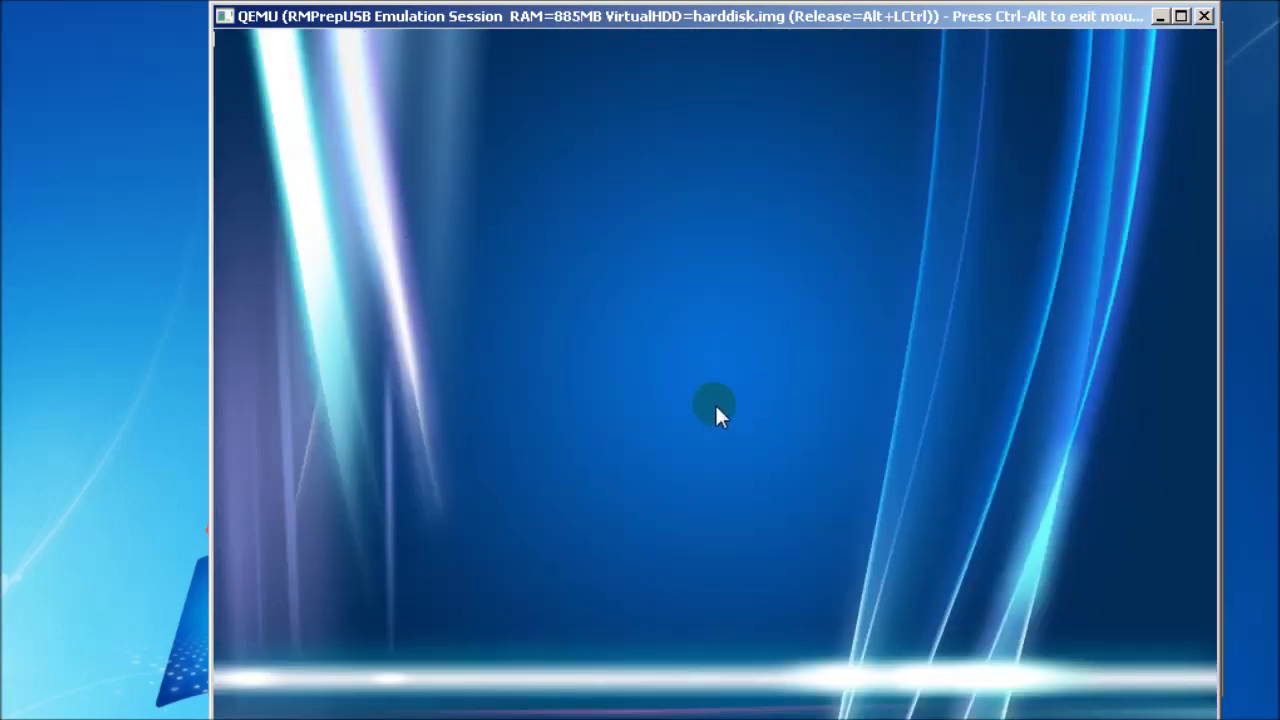
# - Browse the Hiren's Boot CD menu between Mini Windows Xp and the Linux rescue entry
pyautogui.hotkey('ctrl', 'alt')
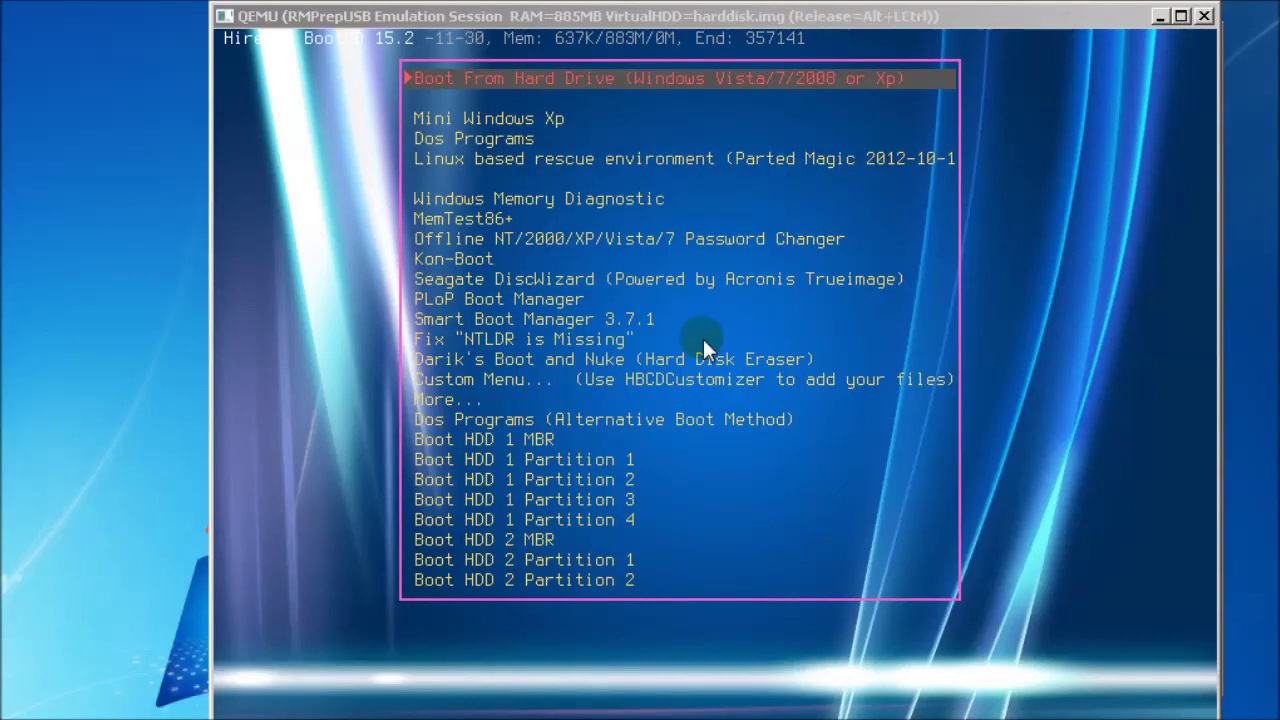
pyautogui.click(716, 412)
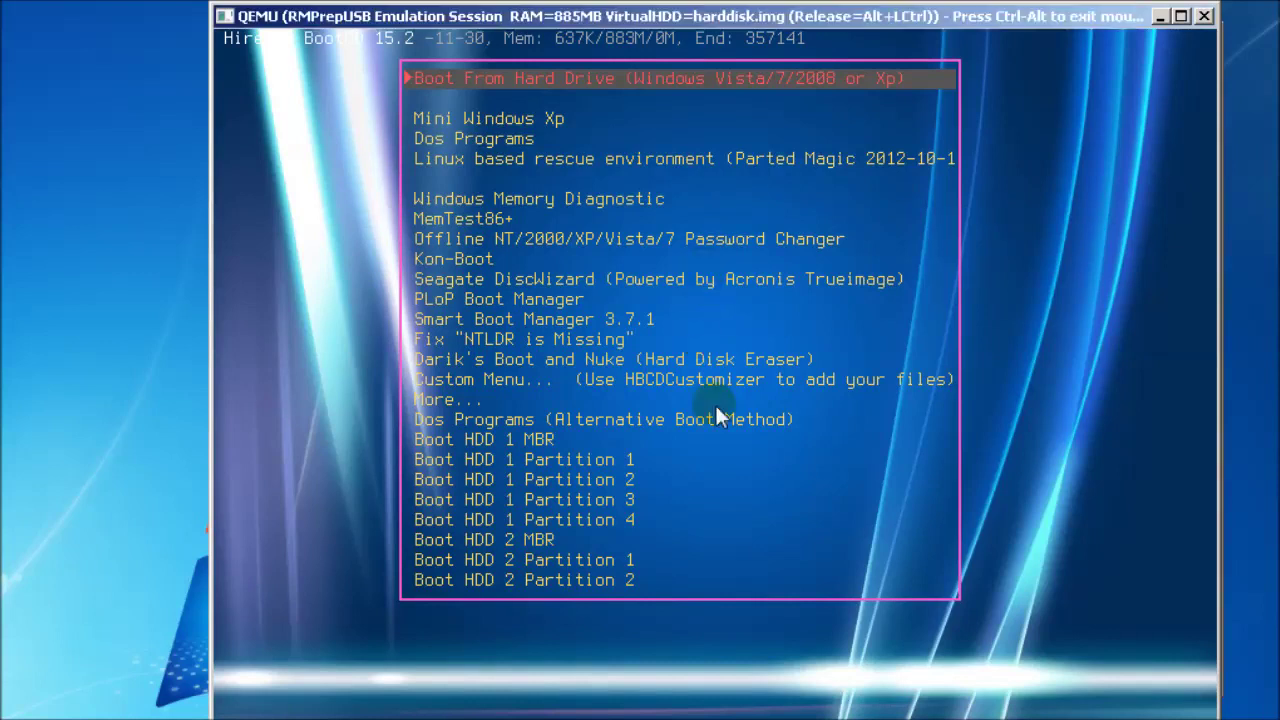
pyautogui.press('Down')
pyautogui.press('Down')
pyautogui.press('Down')
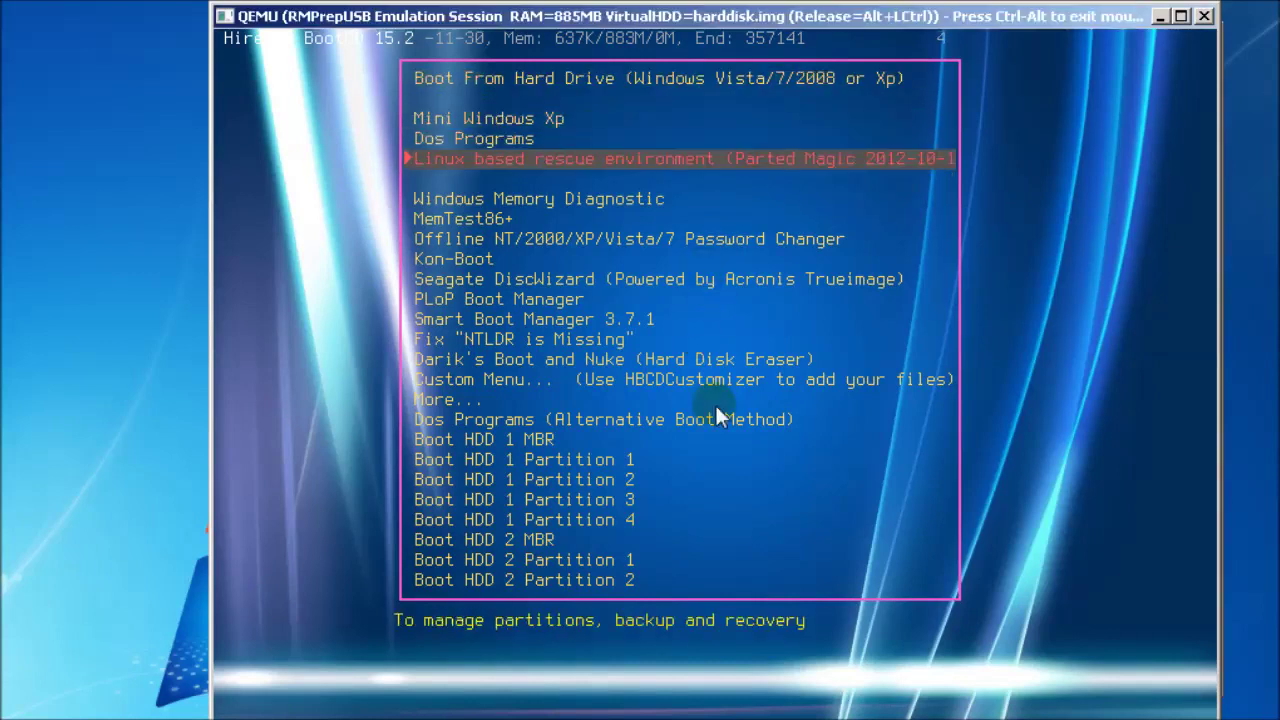
pyautogui.press('Up')
pyautogui.press('Up')
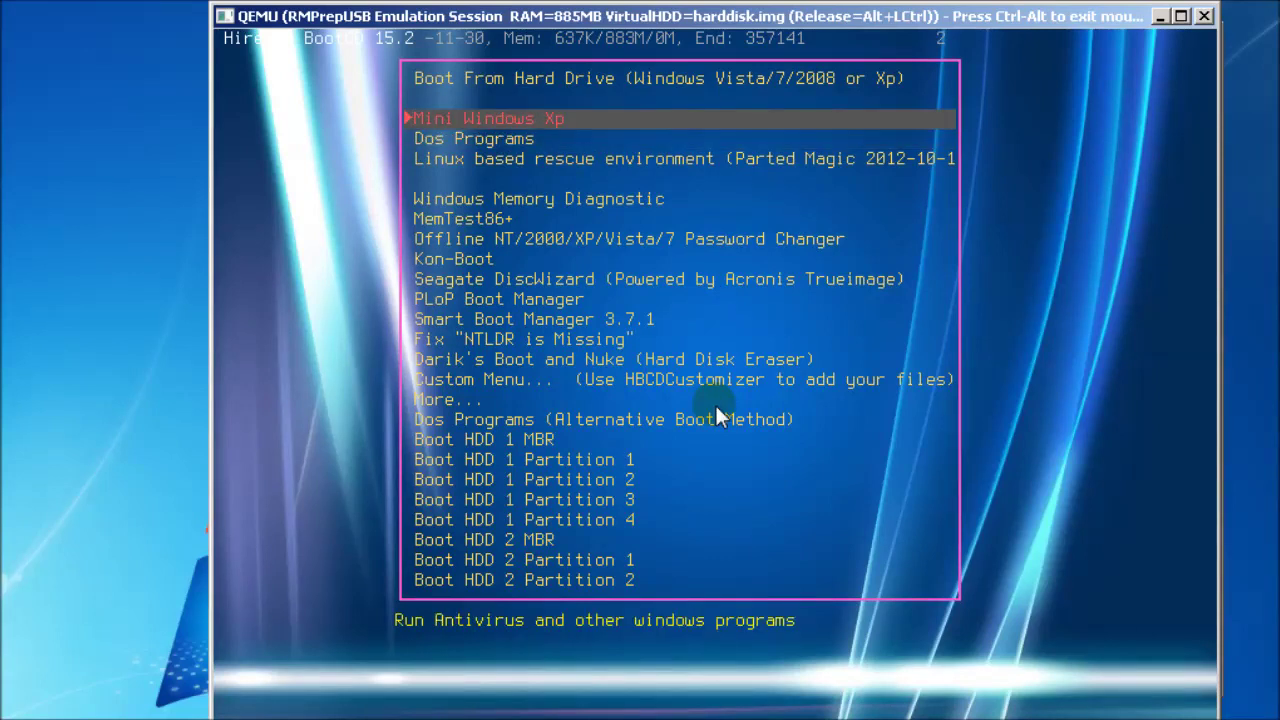
# - Close the QEMU window and switch back to the _ISO folder in Explorer
pyautogui.hotkey('ctrl', 'alt')
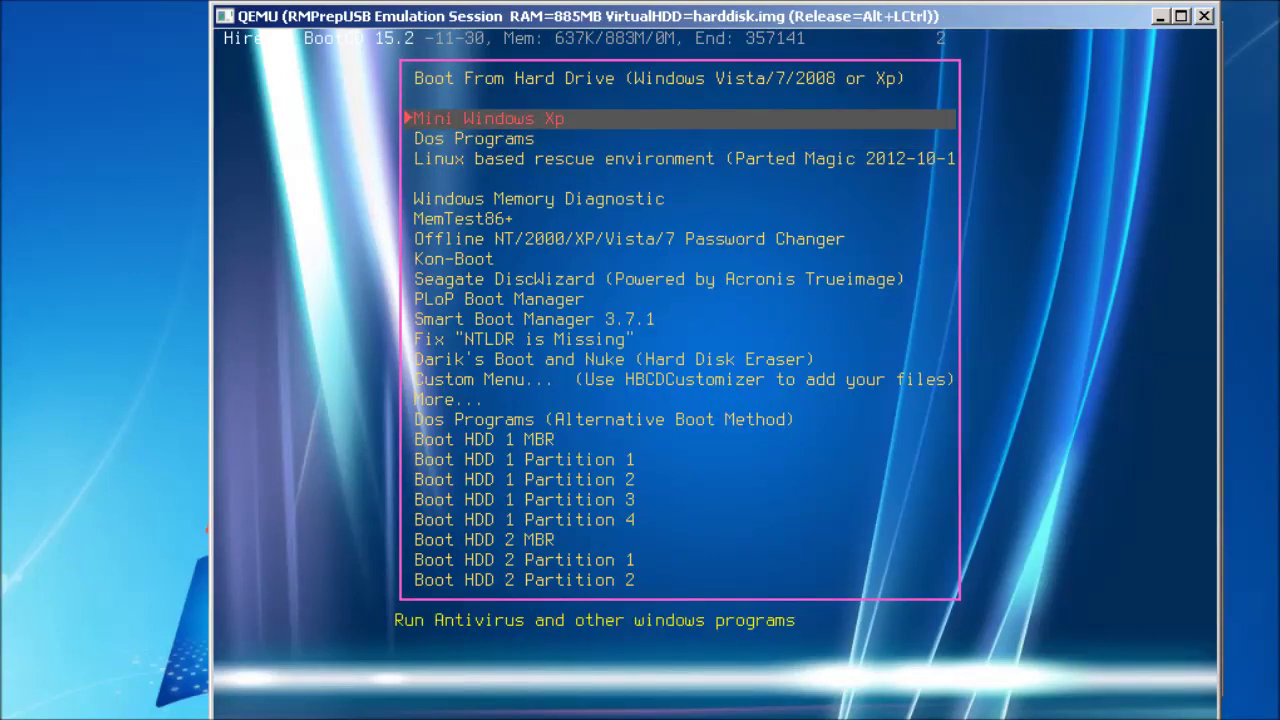
pyautogui.hotkey('alt', 'F4')
pyautogui.hotkey('alt', 'Tab')
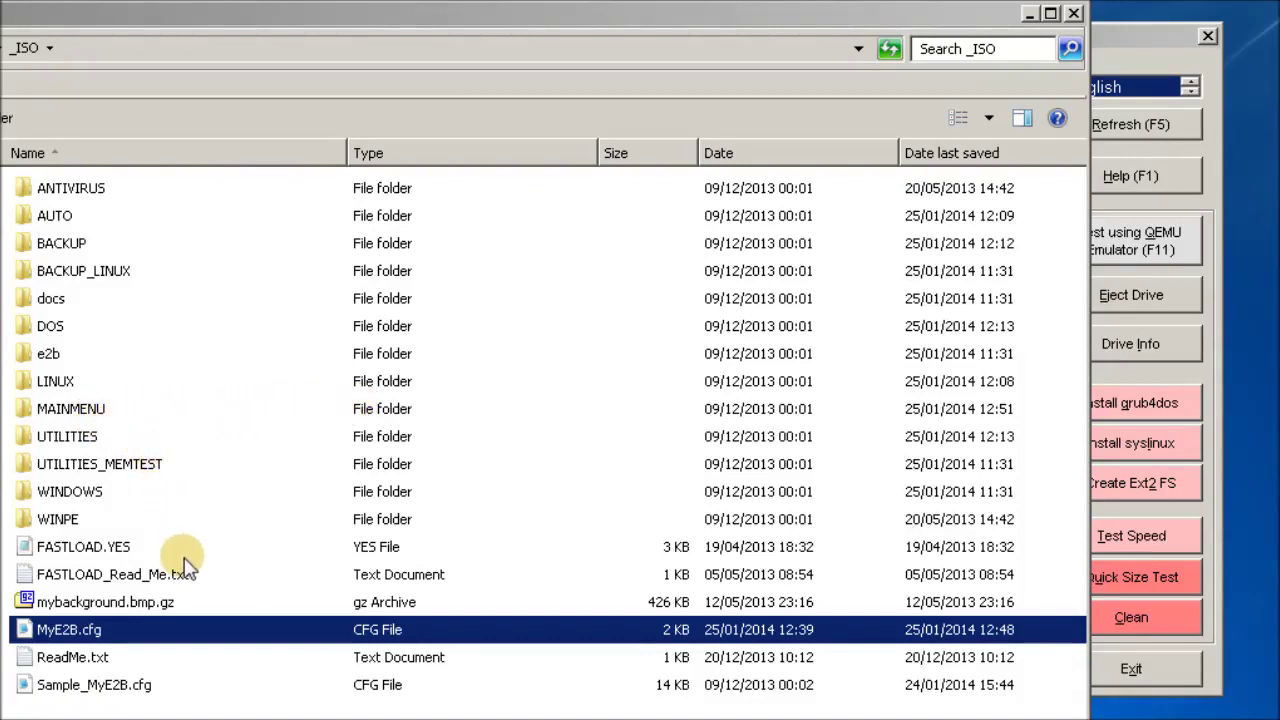
# - Copy FASTLOAD.YES from the _ISO folder and paste it into the root of drive I:
pyautogui.click(110, 555)
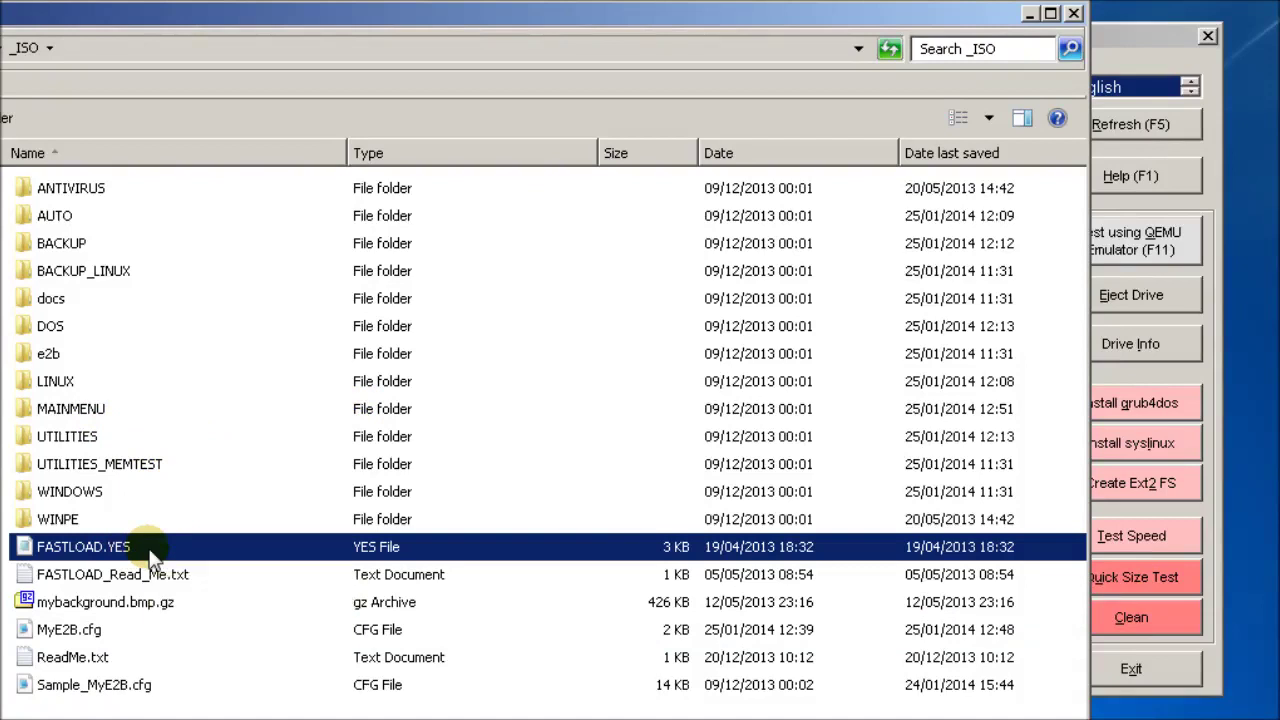
pyautogui.rightClick(151, 556)
pyautogui.press('Escape')
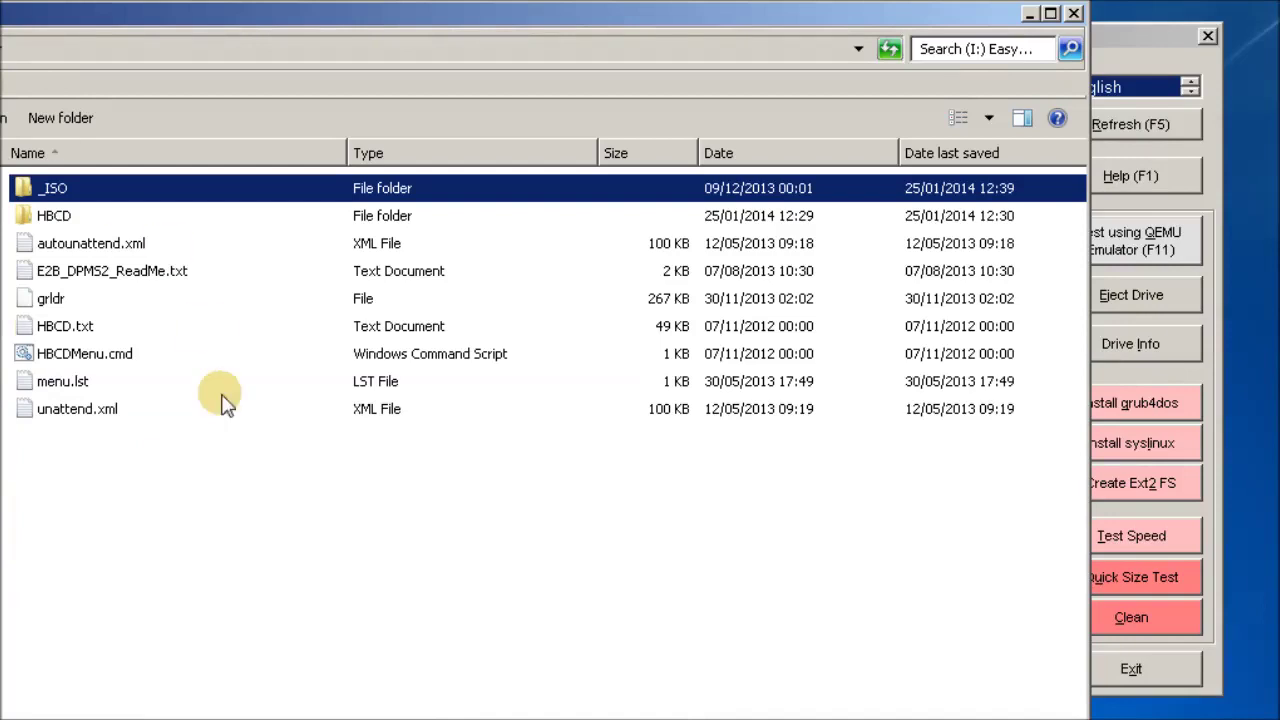
pyautogui.rightClick(246, 472)
pyautogui.moveTo(283, 516)
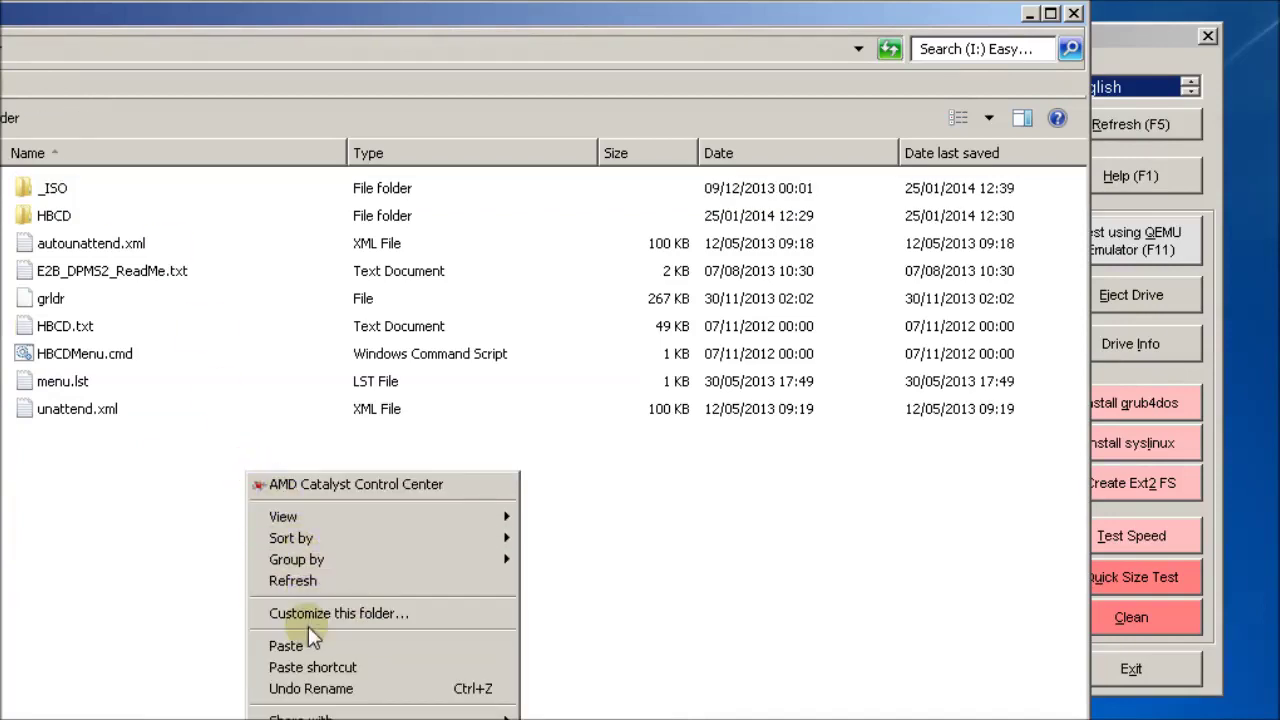
pyautogui.moveTo(400, 716)
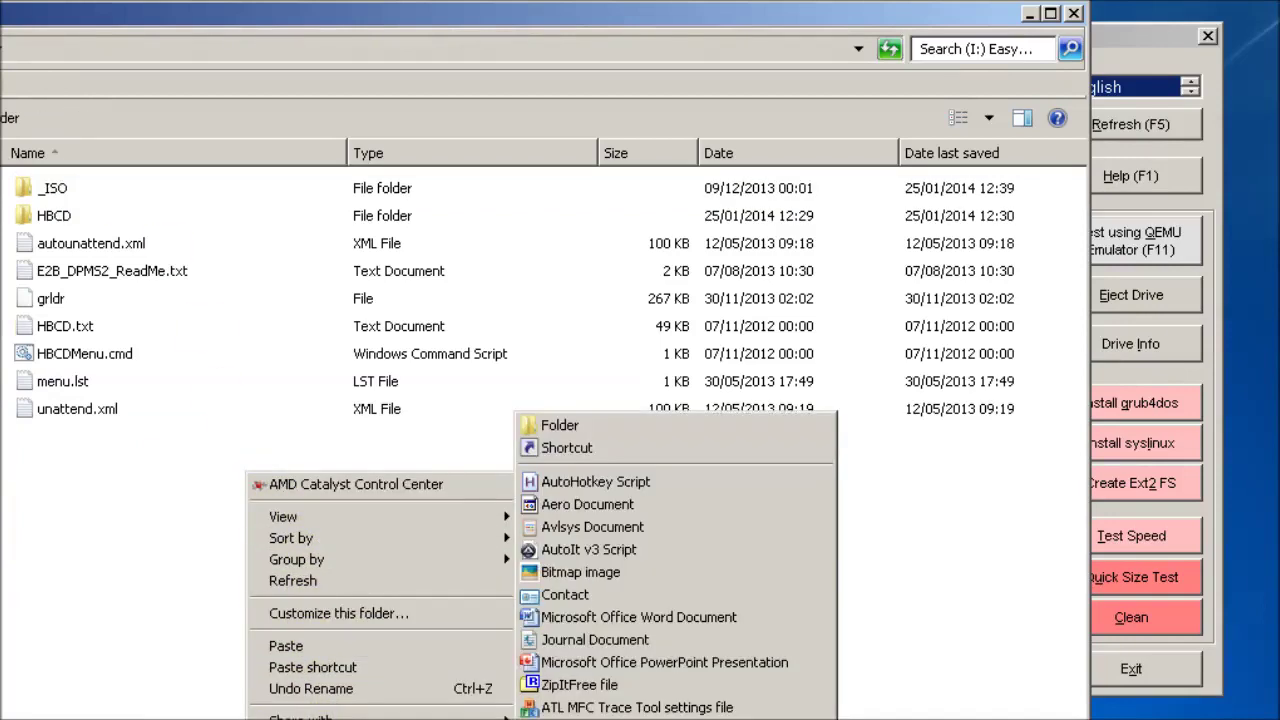
pyautogui.click(333, 649)
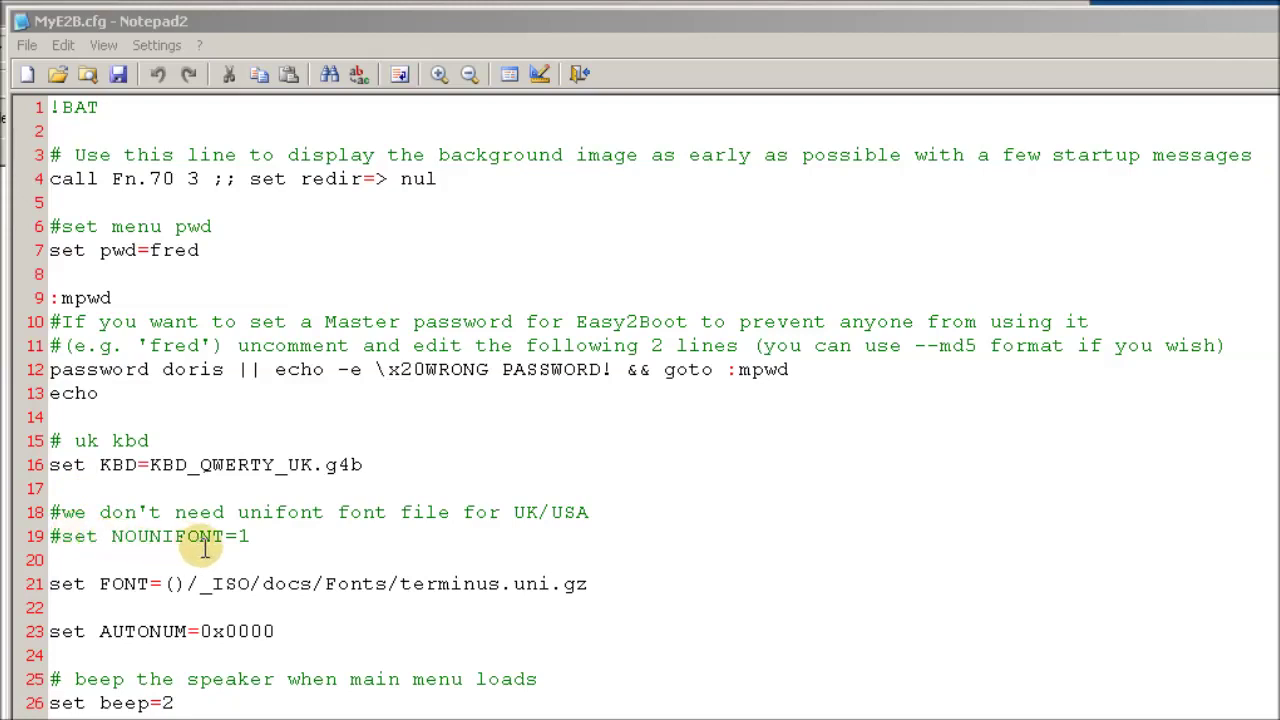
# - Uncomment the NOUNIFONT line 19 and comment out the terminus FONT line 21
pyautogui.click(66, 540)
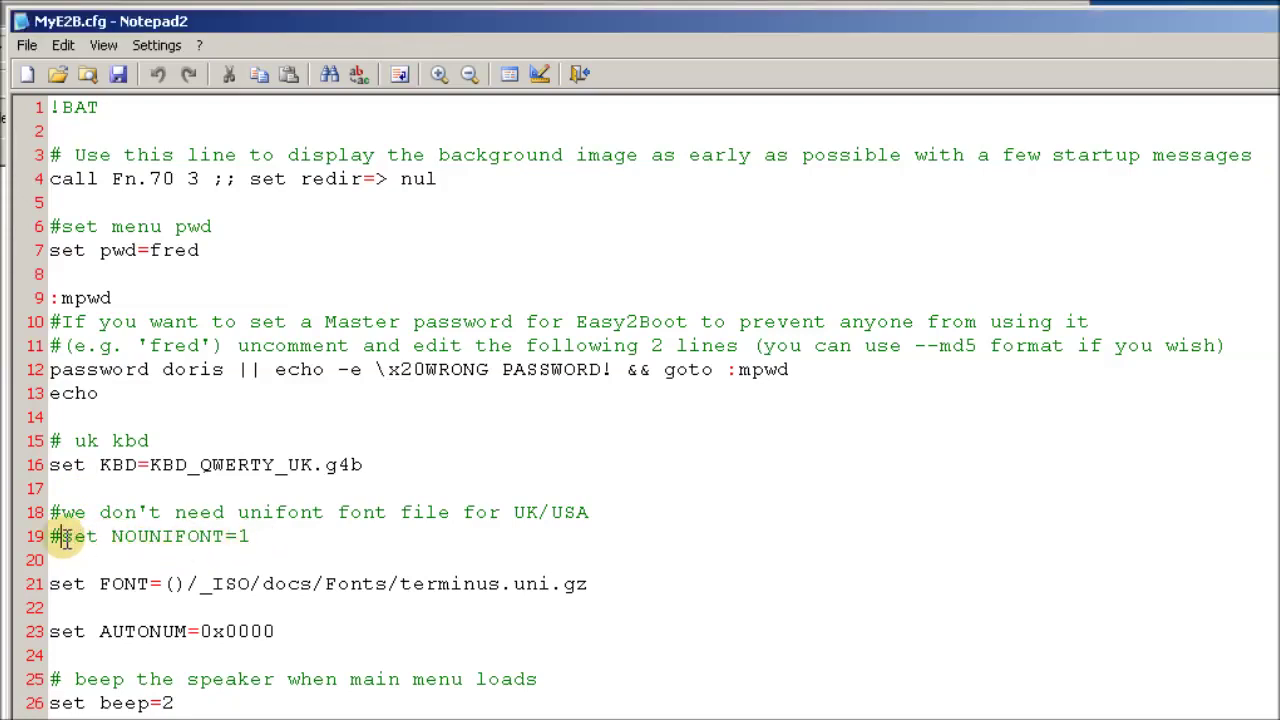
pyautogui.press('BackSpace')
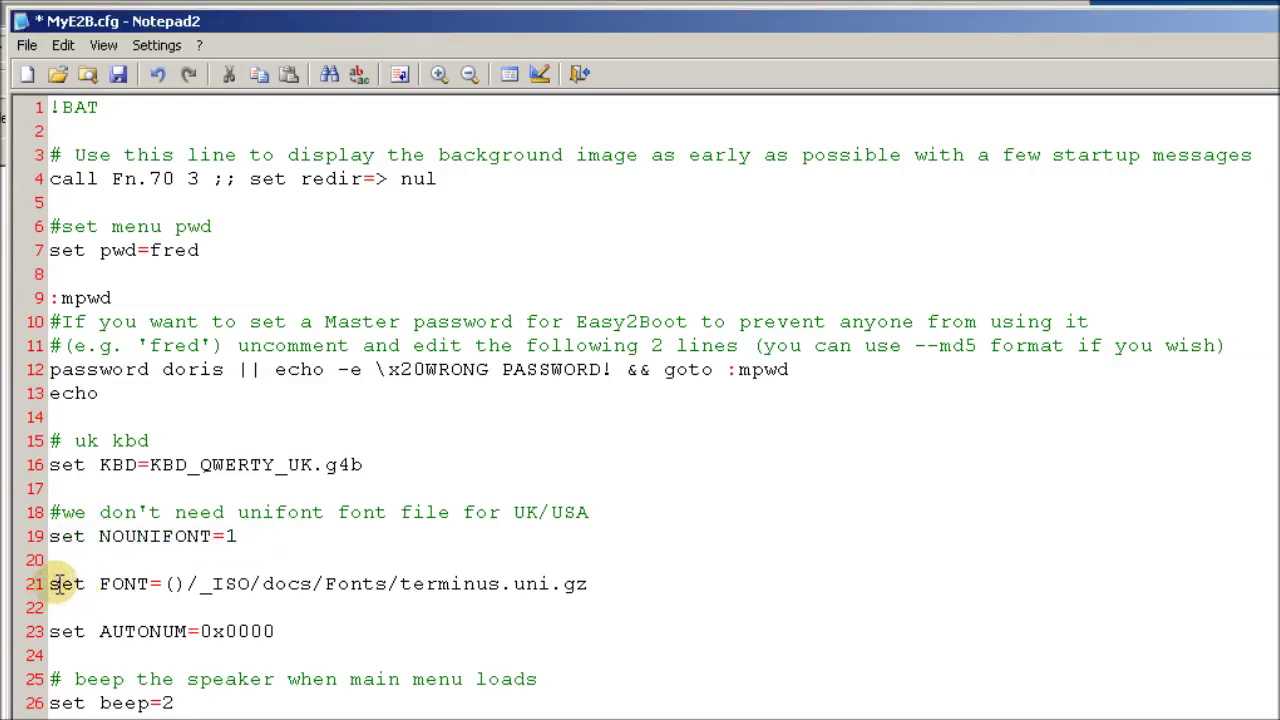
pyautogui.write('#')
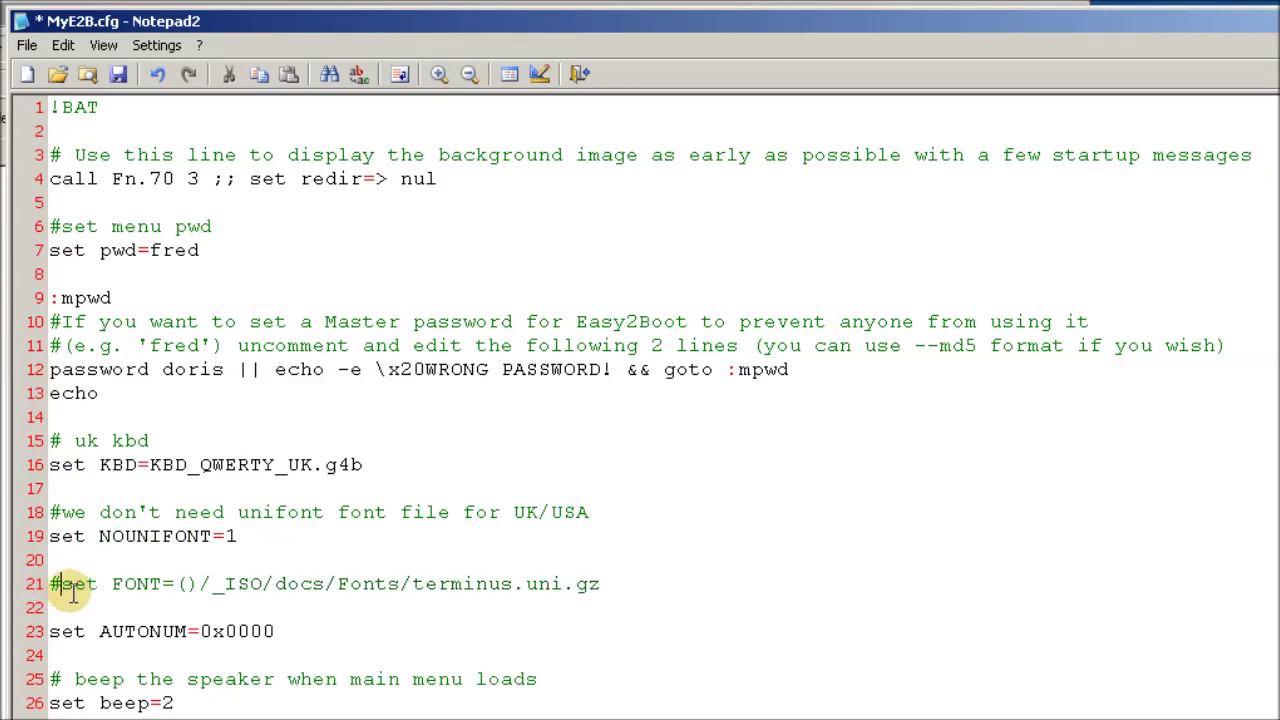
pyautogui.click(104, 562)
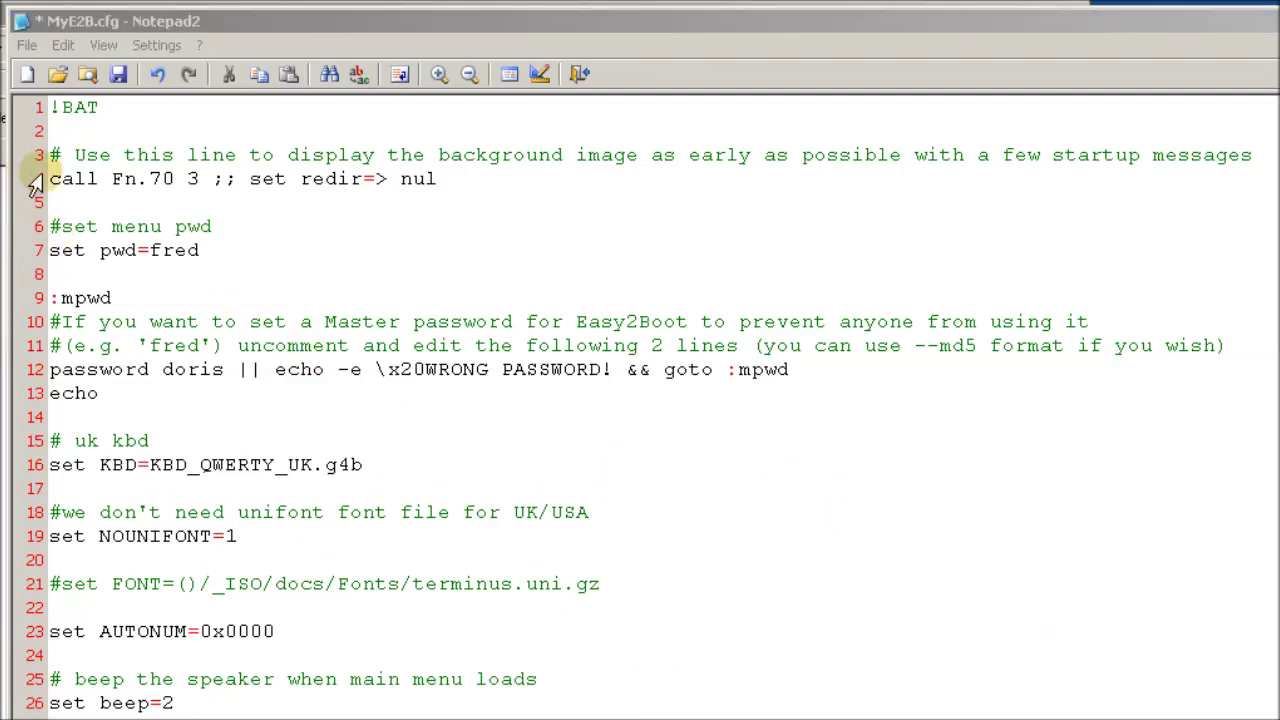
# - Comment out line 4 with '###', save MyE2B.cfg, and reposition the new QEMU window
pyautogui.press('Left')
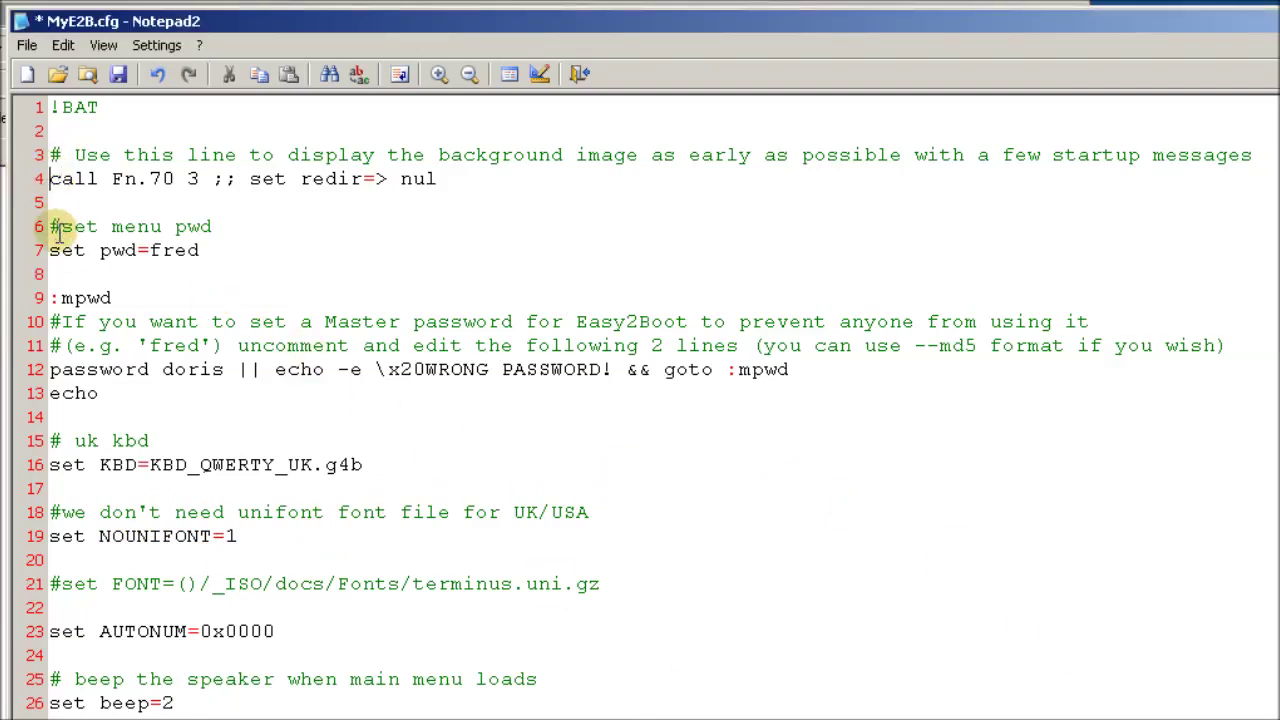
pyautogui.write('###')
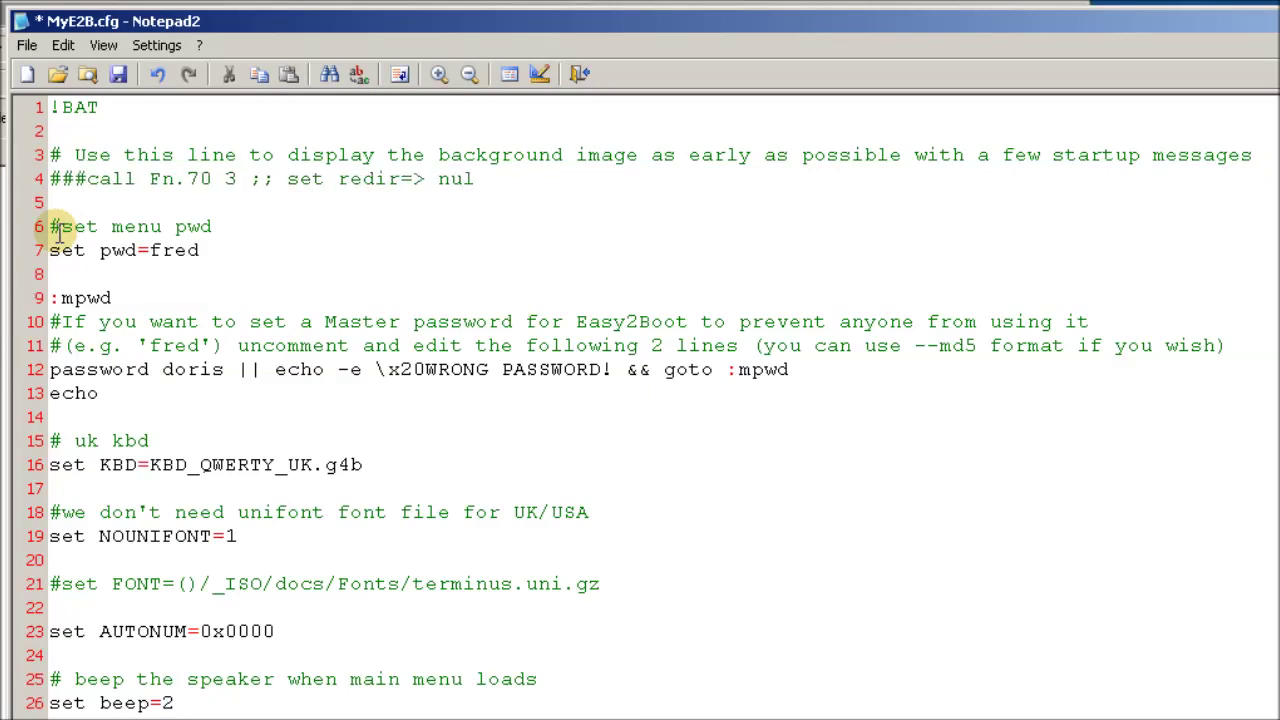
pyautogui.scroll(-2, 160, 405)
pyautogui.scroll(-8, 160, 405)
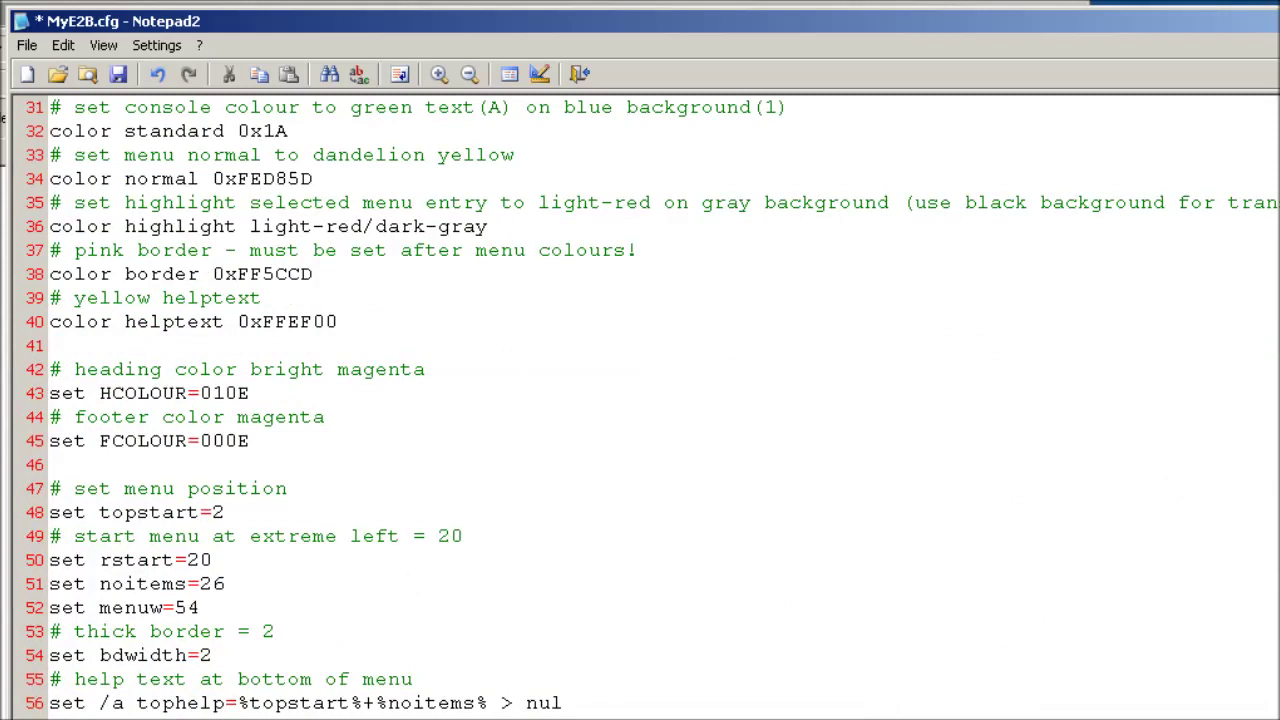
pyautogui.click(118, 76)
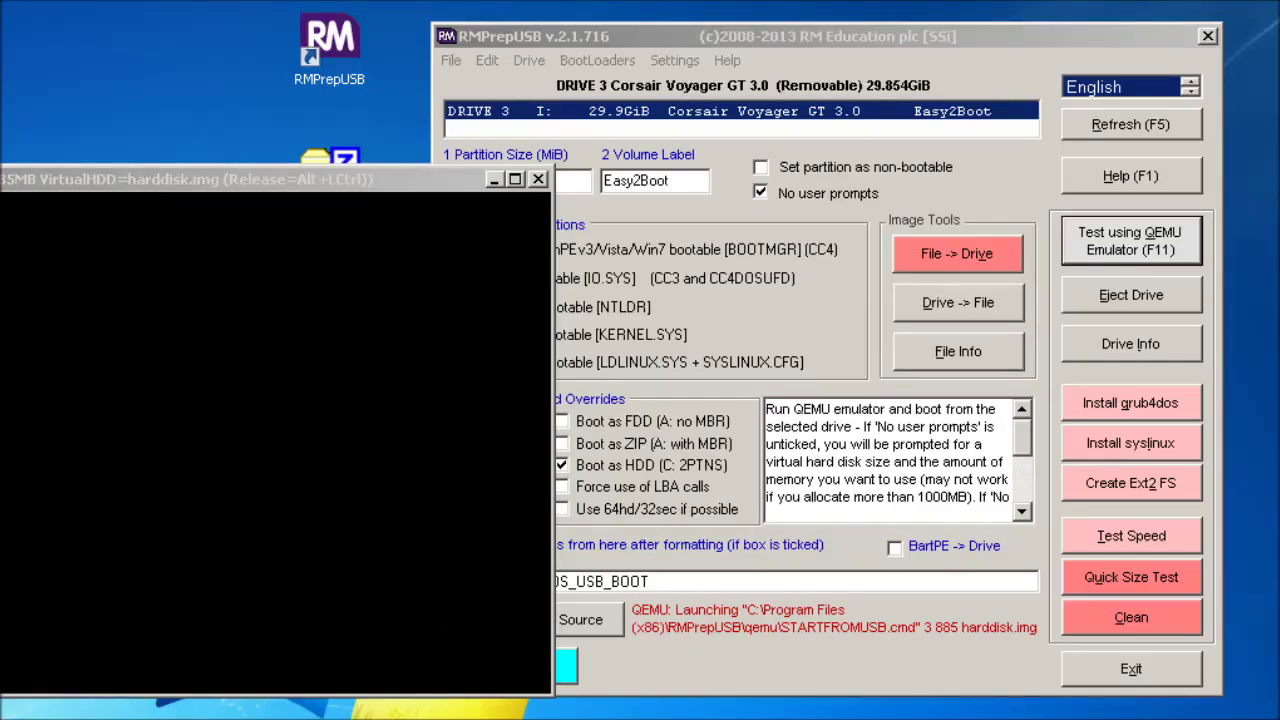
pyautogui.moveTo(200, 179); pyautogui.dragTo(497, 21)
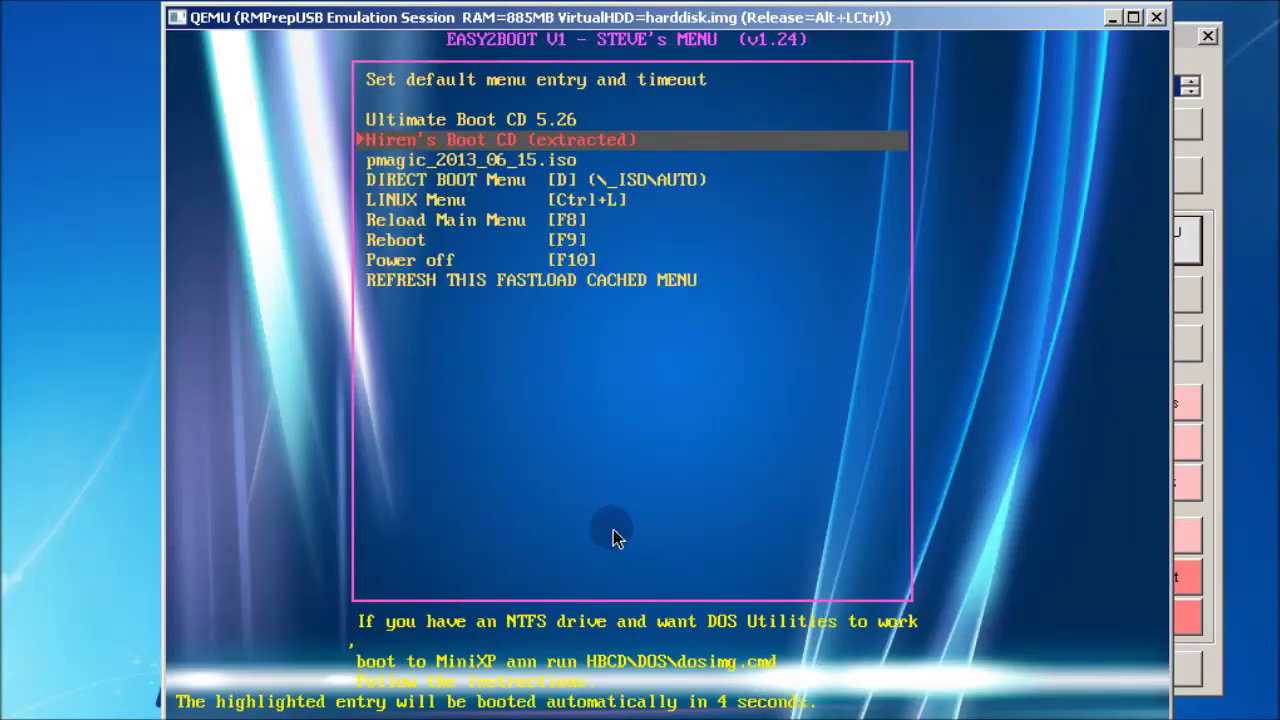
# - Halt the countdown and step between pmagic_2013_06_15.iso and Ultimate Boot CD 5.26
pyautogui.press('Down')
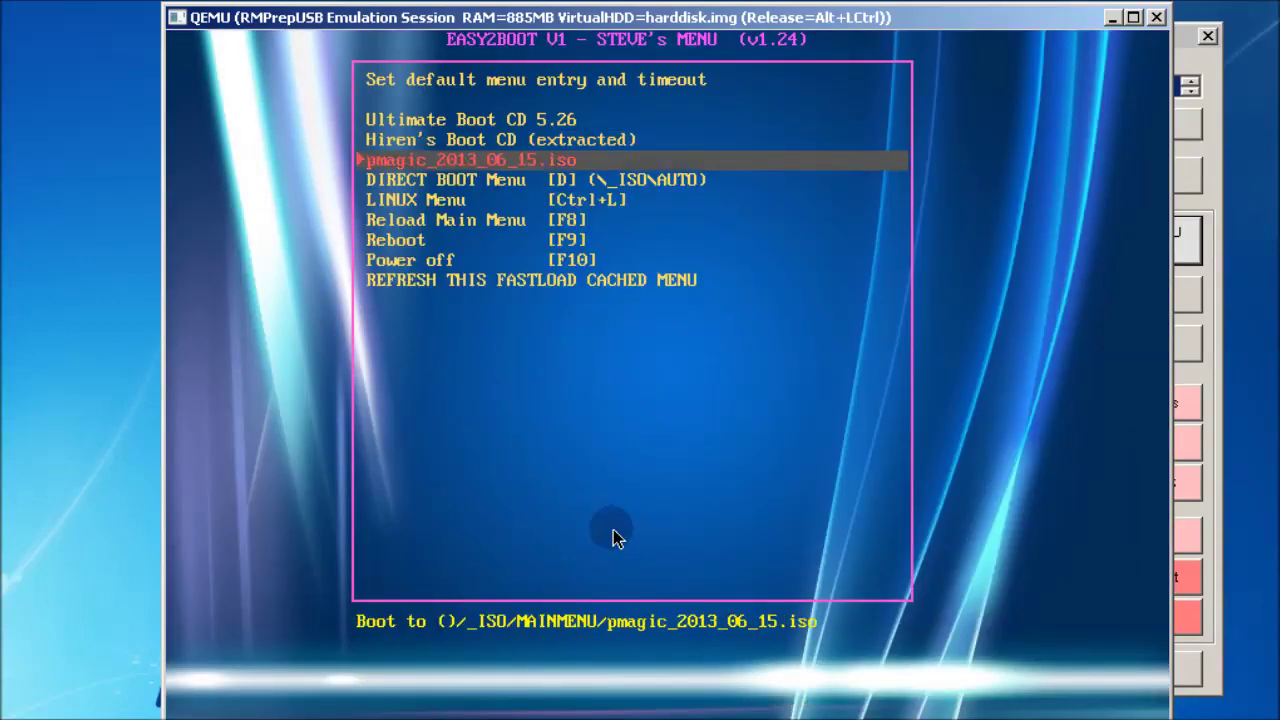
pyautogui.press('Down')
pyautogui.press('Up')
pyautogui.press('Up')
pyautogui.press('Up')
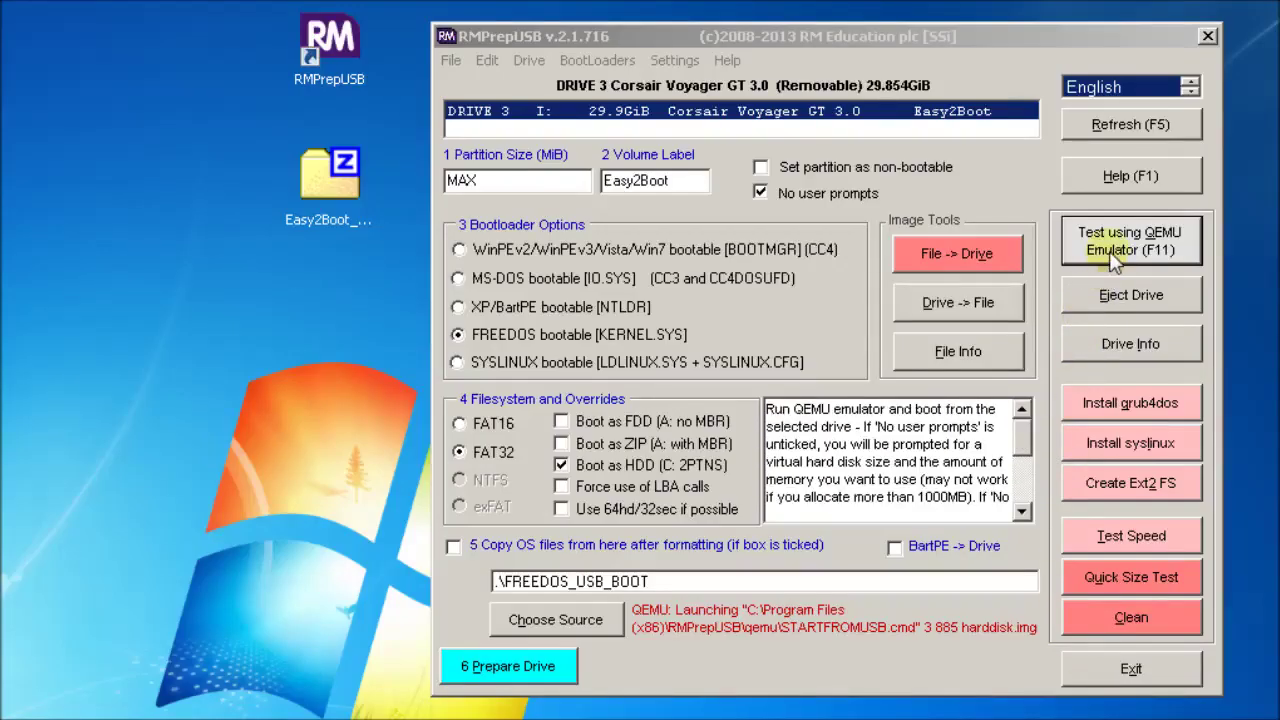
# - Relaunch the drive's QEMU test with 'Test using QEMU Emulator (F11)'
pyautogui.click(1108, 250)
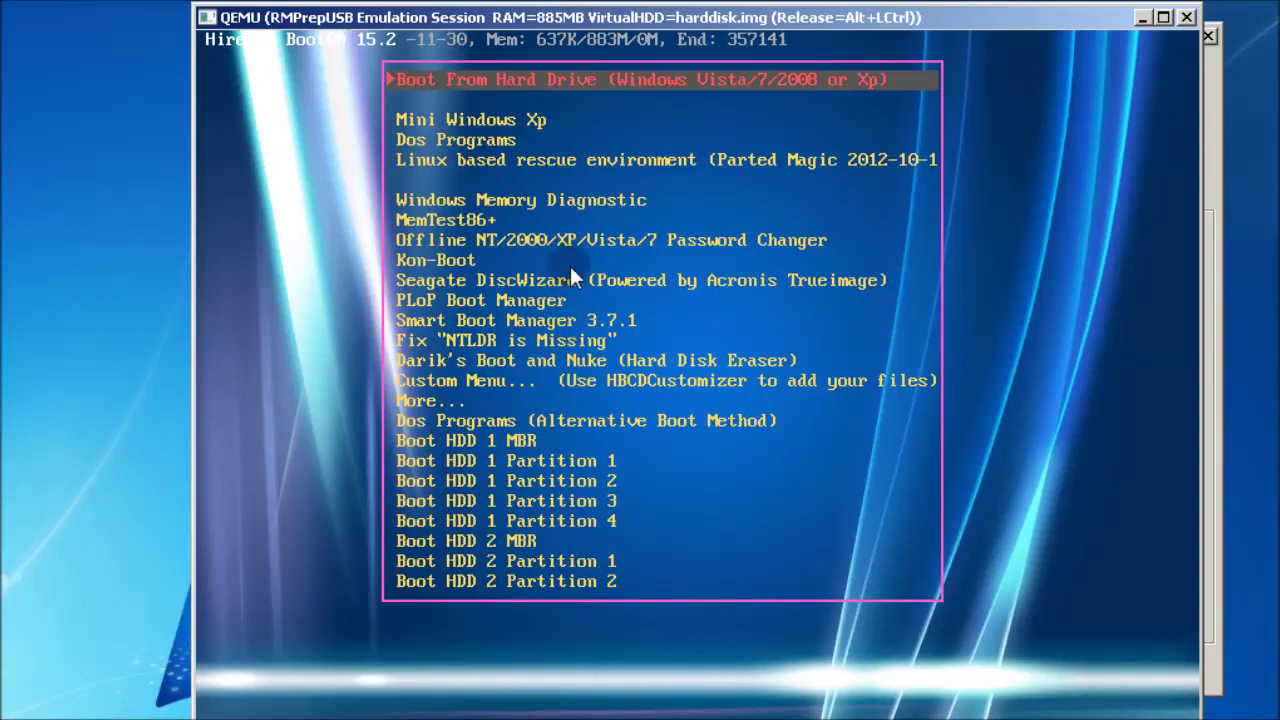
# - Capture the VM and browse the lower entries: pmagic, Power off, Reboot and FastLoad refresh
pyautogui.click(743, 407)
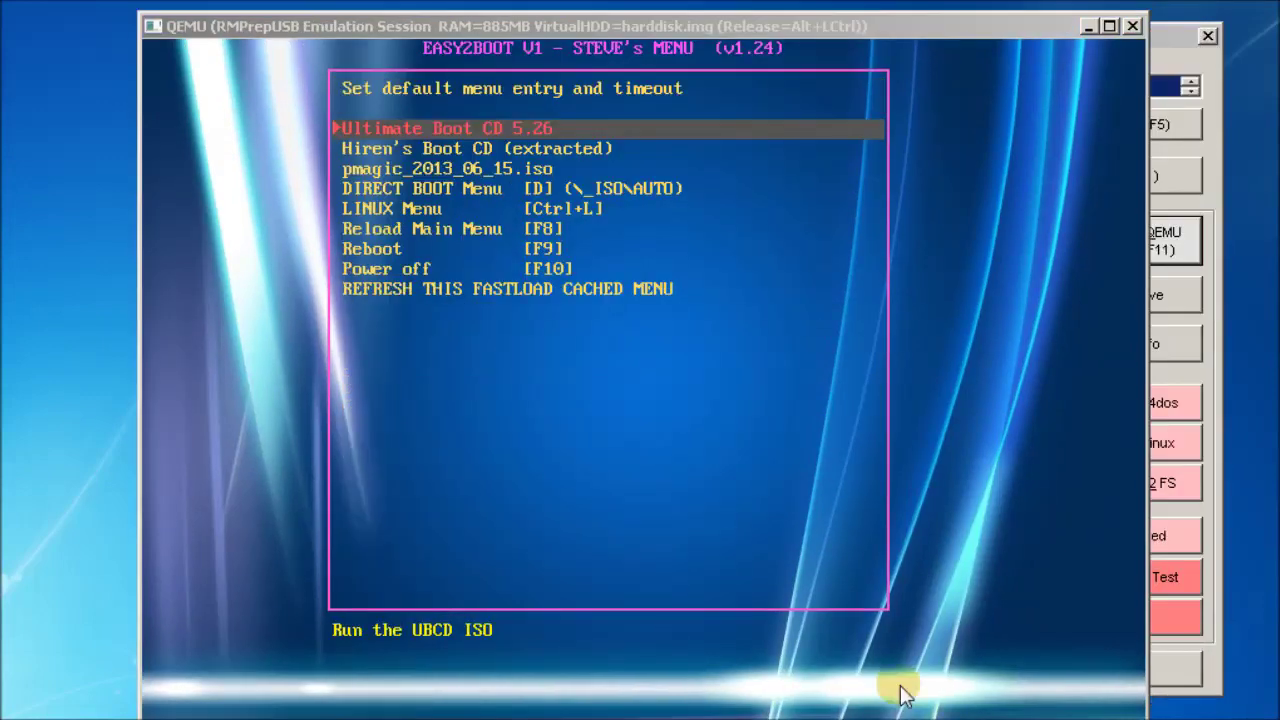
pyautogui.click(645, 418)
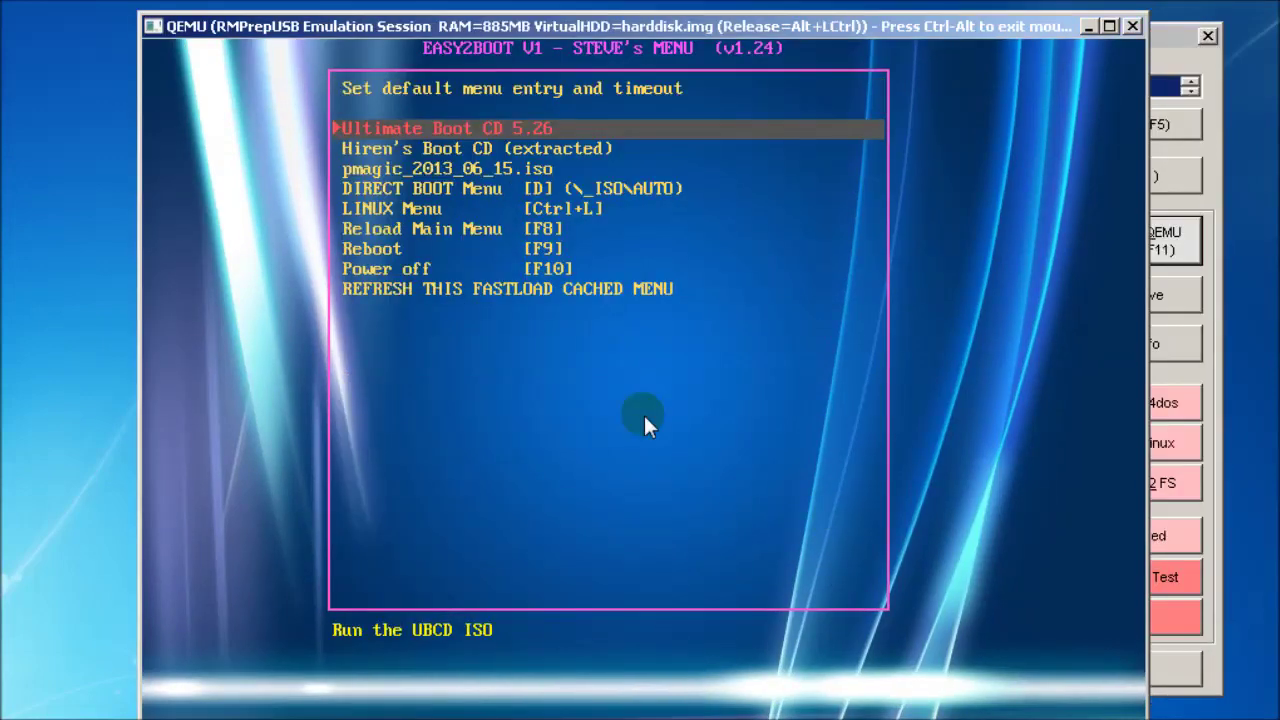
pyautogui.press('Down')
pyautogui.press('Down')
pyautogui.press('Down')
pyautogui.press('Down')
pyautogui.press('Down')
pyautogui.press('Down')
pyautogui.press('Down')
pyautogui.press('Down')
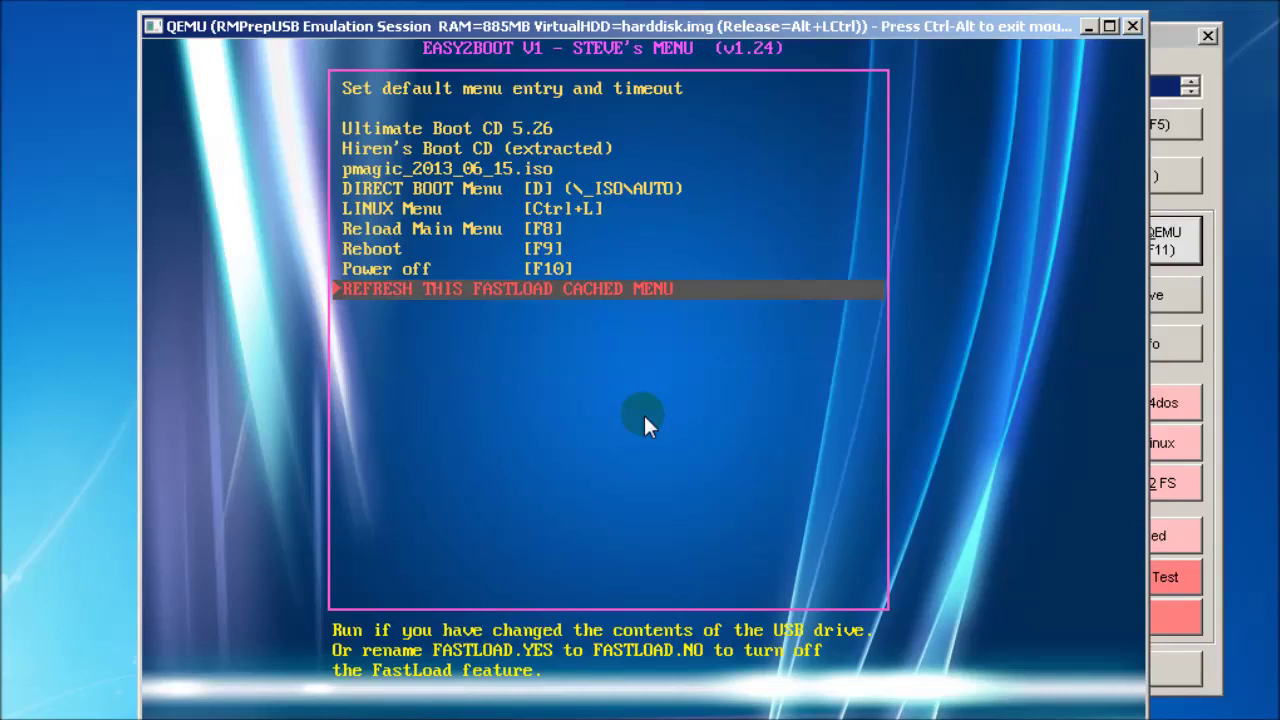
pyautogui.press('Up')
pyautogui.press('Down')
pyautogui.press('Up')
pyautogui.press('Up')
pyautogui.press('Down')
pyautogui.press('Down')
pyautogui.press('Up')
pyautogui.press('Up')
pyautogui.press('Up')
pyautogui.press('Up')
pyautogui.press('Up')
pyautogui.press('Up')
pyautogui.press('Up')
pyautogui.press('Up')
# - Step through Ultimate Boot CD, Hiren's, LINUX and DIRECT BOOT entries, then run the FastLoad menu refresh
pyautogui.press('Down')
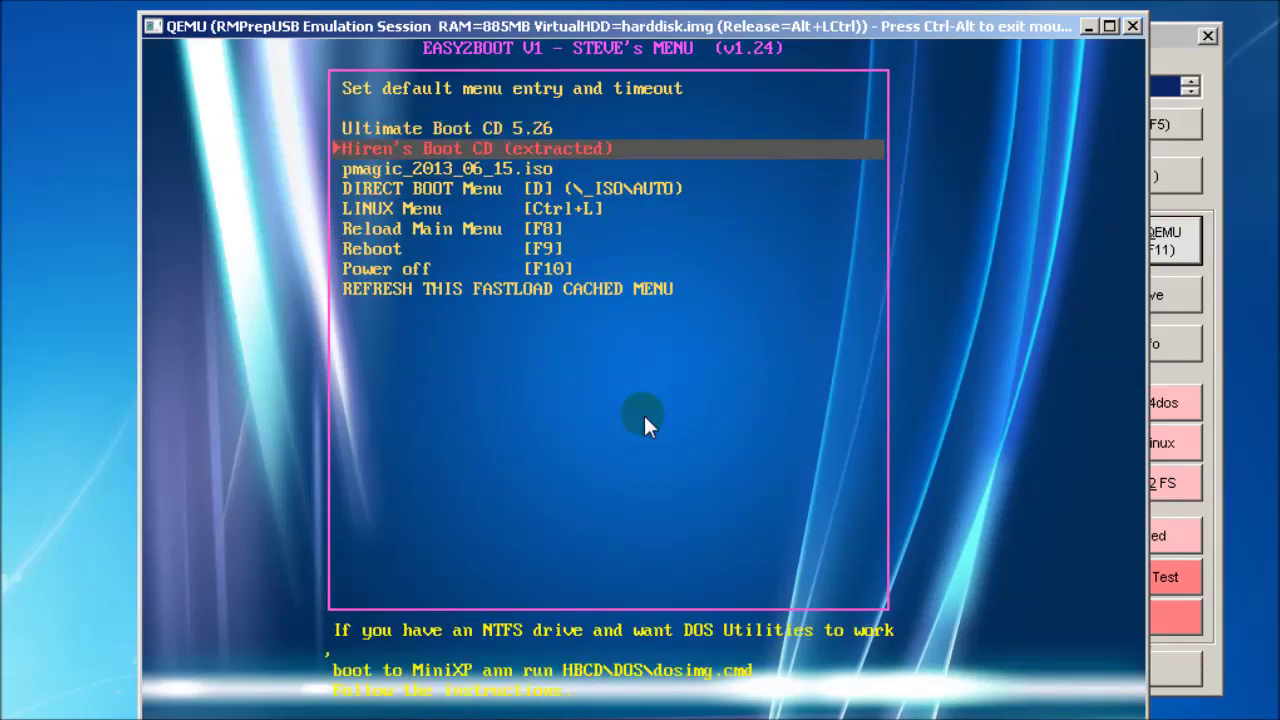
pyautogui.press('Up')
pyautogui.press('Down')
pyautogui.press('Down')
pyautogui.press('Down')
pyautogui.press('Down')
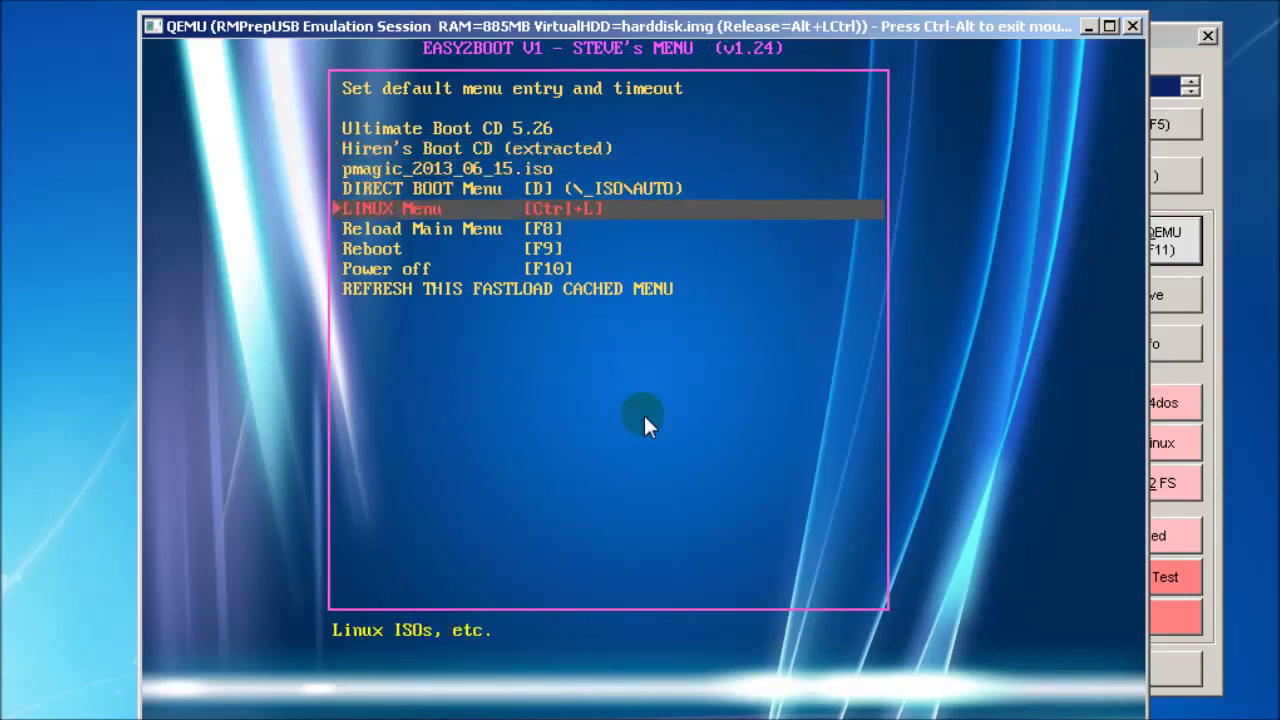
pyautogui.press('Up')
pyautogui.press('Up')
pyautogui.press('Up')
pyautogui.press('Up')
pyautogui.press('Down')
pyautogui.press('Down')
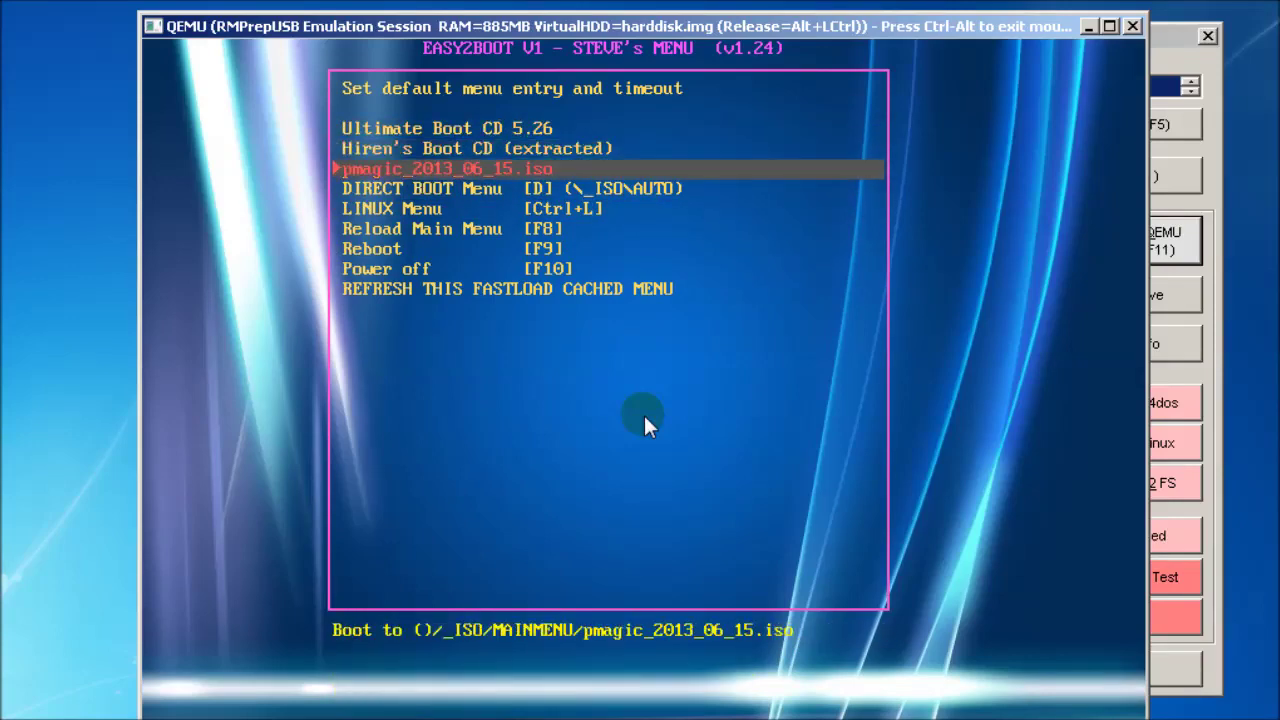
pyautogui.press('Down')
pyautogui.press('Down')
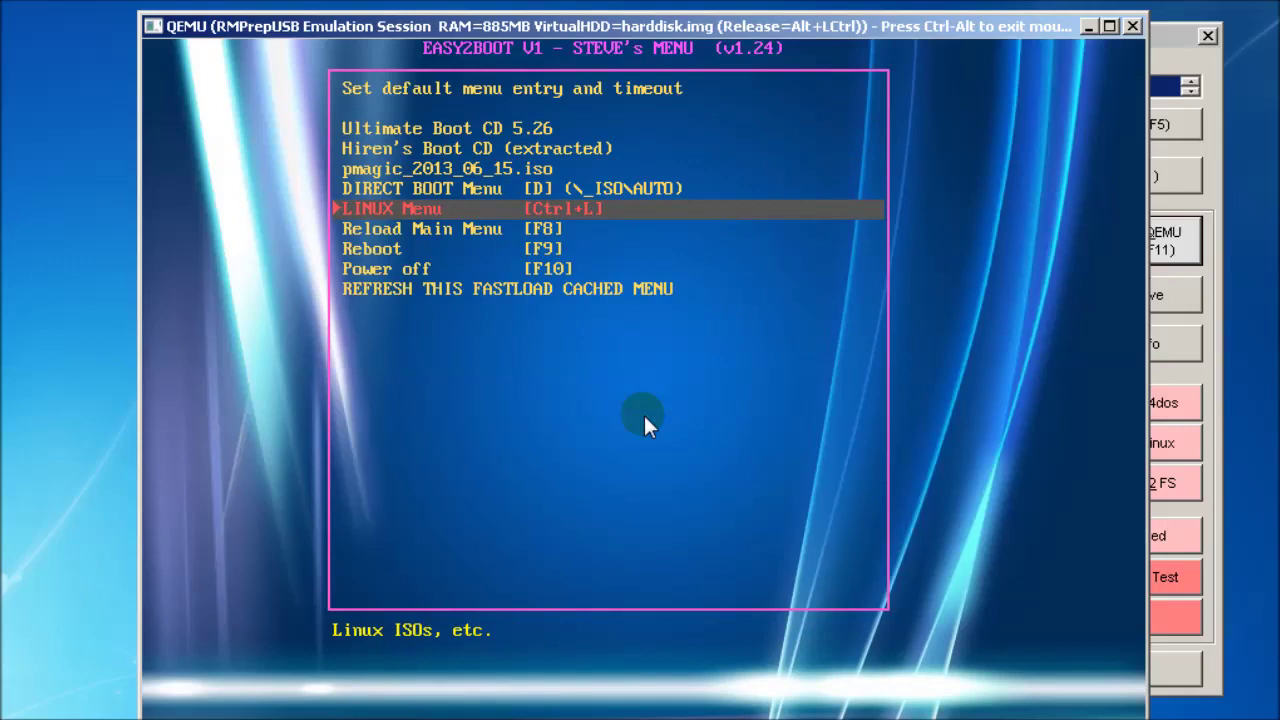
pyautogui.press('Down')
pyautogui.press('Down')
pyautogui.press('Down')
pyautogui.press('Down')
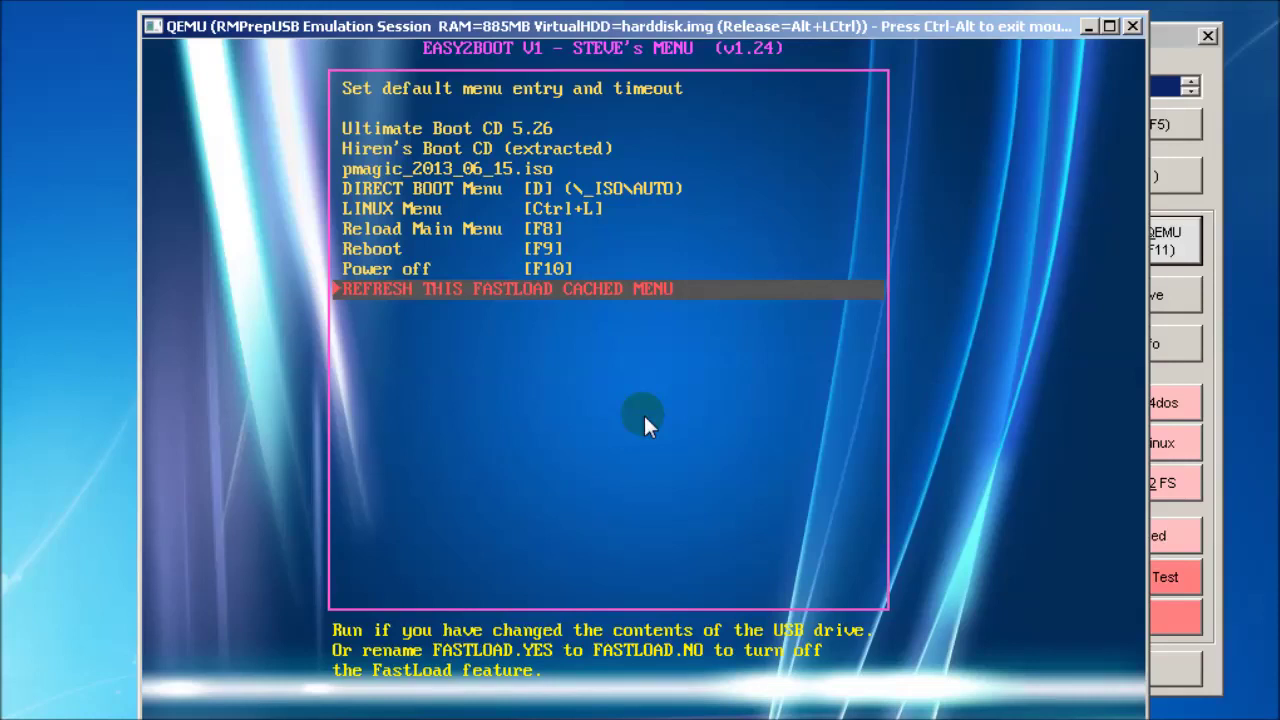
pyautogui.press('Return')
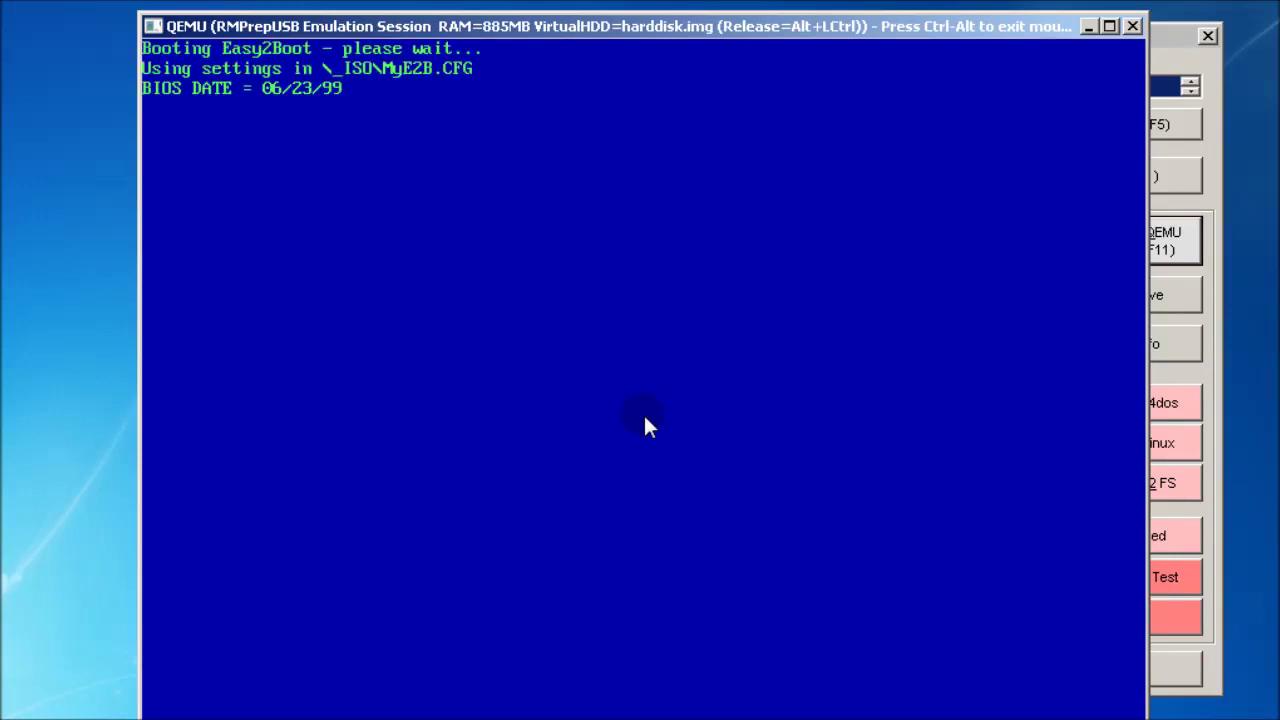
# - Stop the countdown and browse the rebuilt menu from Ultimate Boot CD 5.26 to DIRECT BOOT
pyautogui.hotkey('ctrl', 'alt')
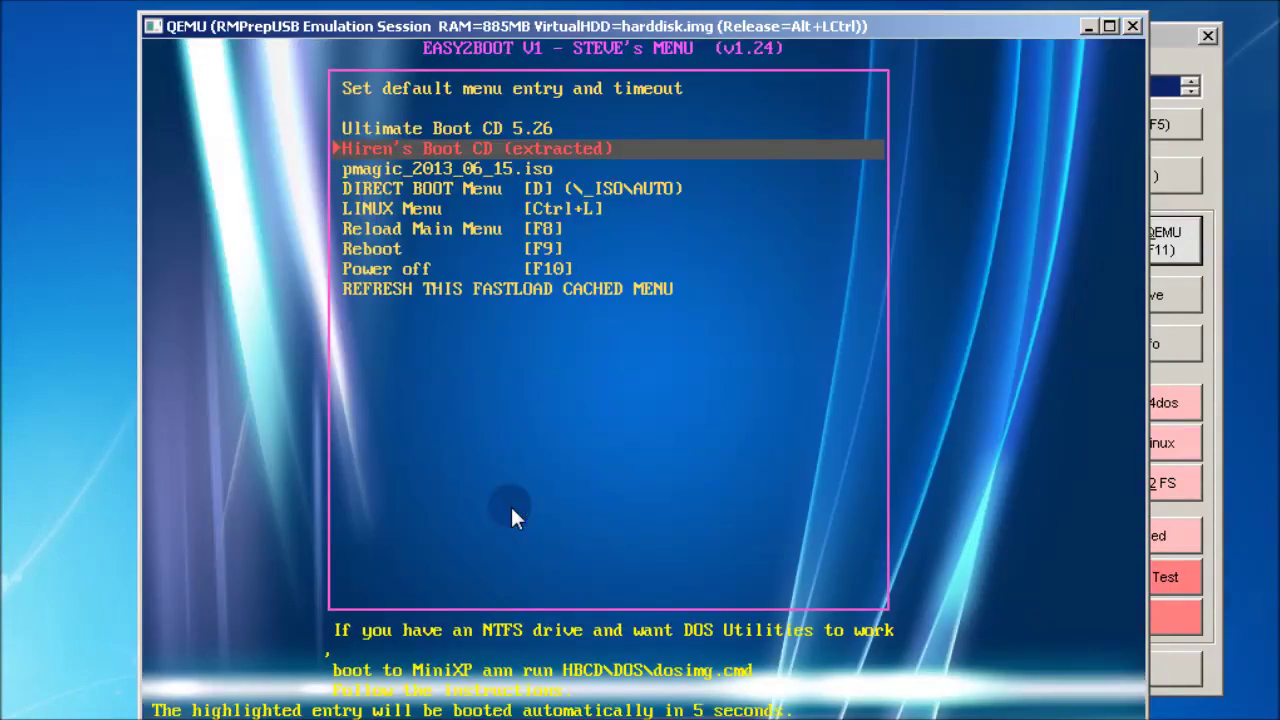
pyautogui.press('Down')
pyautogui.press('Down')
pyautogui.press('Down')
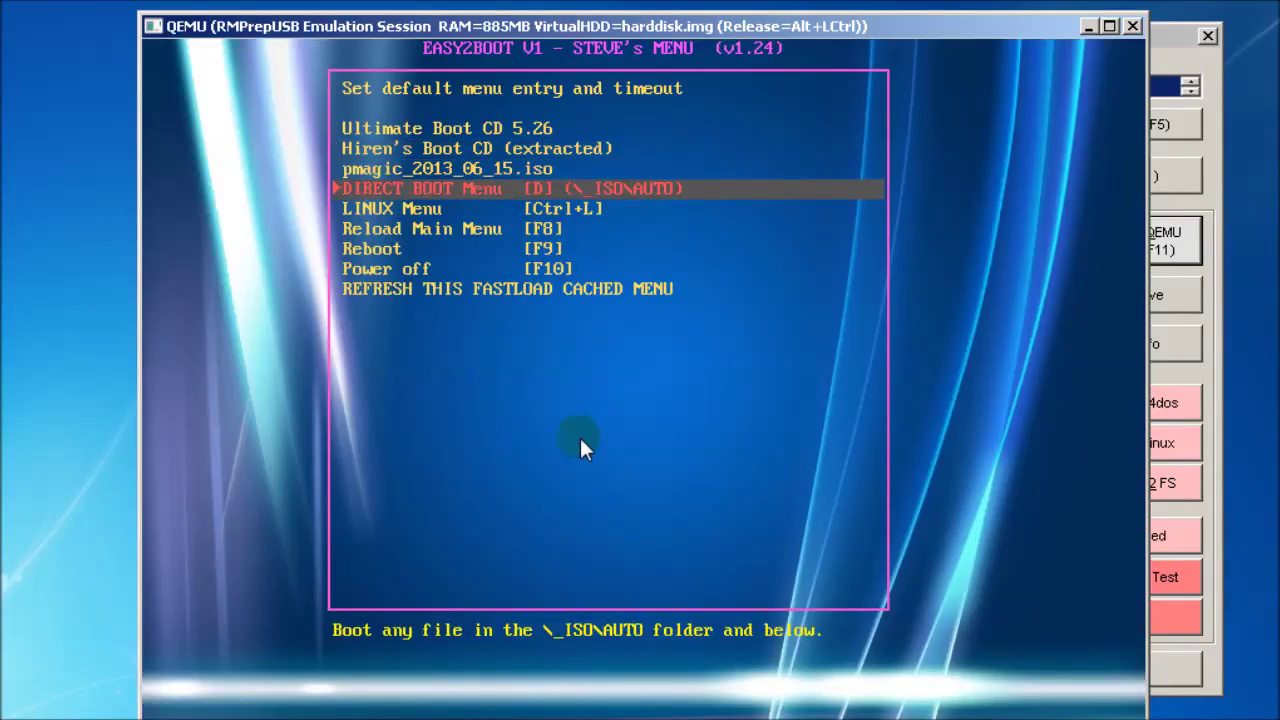
pyautogui.press('Up')
pyautogui.press('Down')
pyautogui.press('Down')
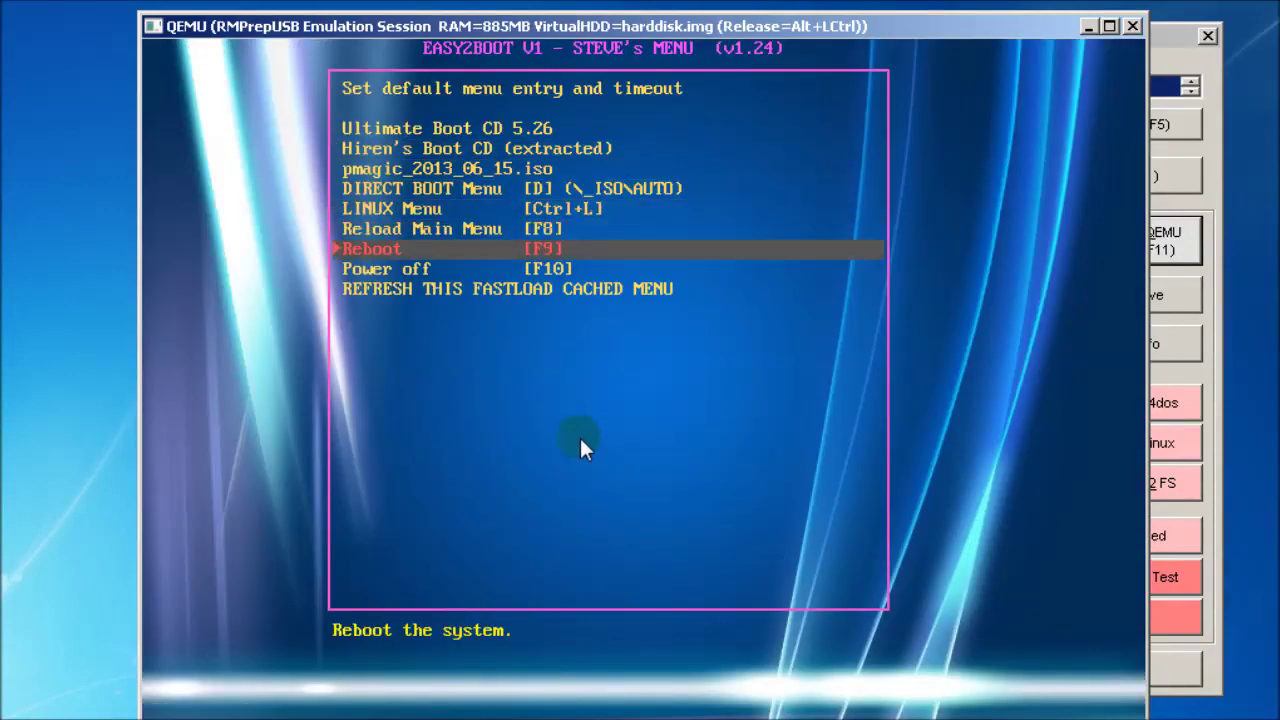
pyautogui.press('Up')
pyautogui.press('Up')
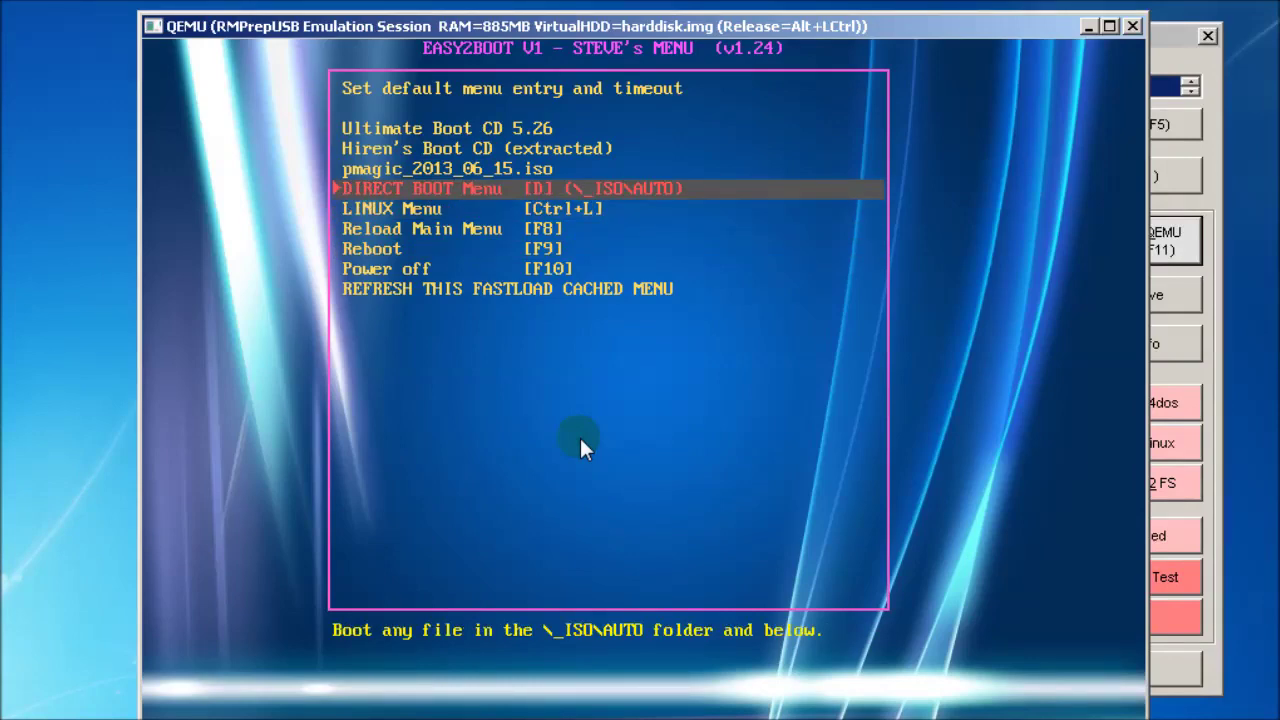
pyautogui.press('Up')
pyautogui.press('Up')
pyautogui.press('Up')
pyautogui.press('Down')
pyautogui.press('Down')
pyautogui.press('Down')
pyautogui.press('Up')
pyautogui.press('Up')
pyautogui.press('Up')
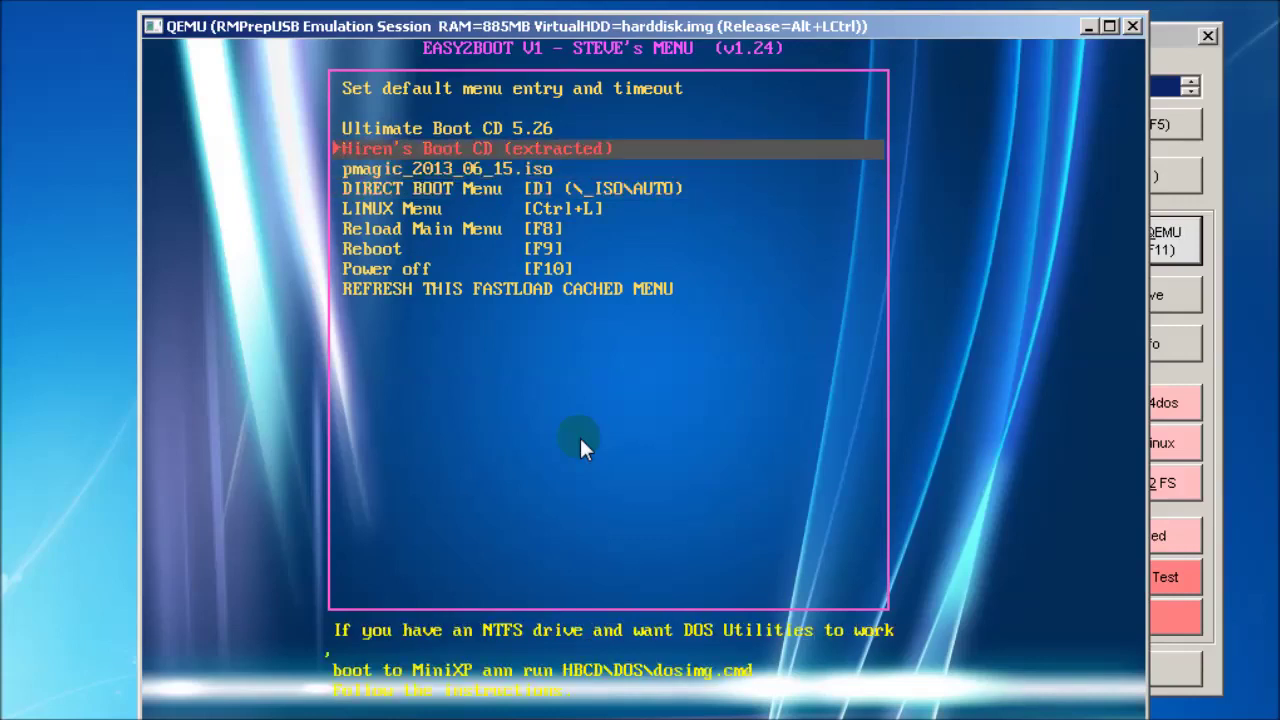
pyautogui.press('Down')
pyautogui.press('Up')
pyautogui.press('Up')
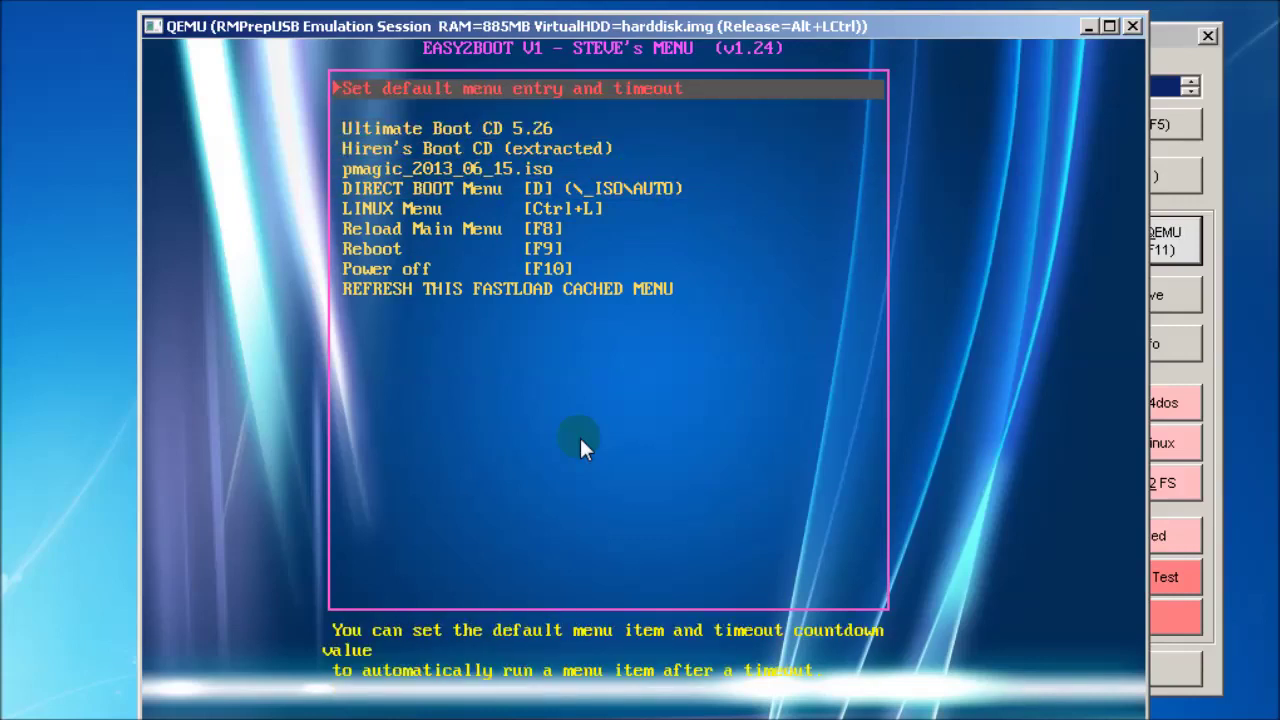
# - Recapture the VM and open the GRUB4DOS command line with C
pyautogui.click(581, 438)
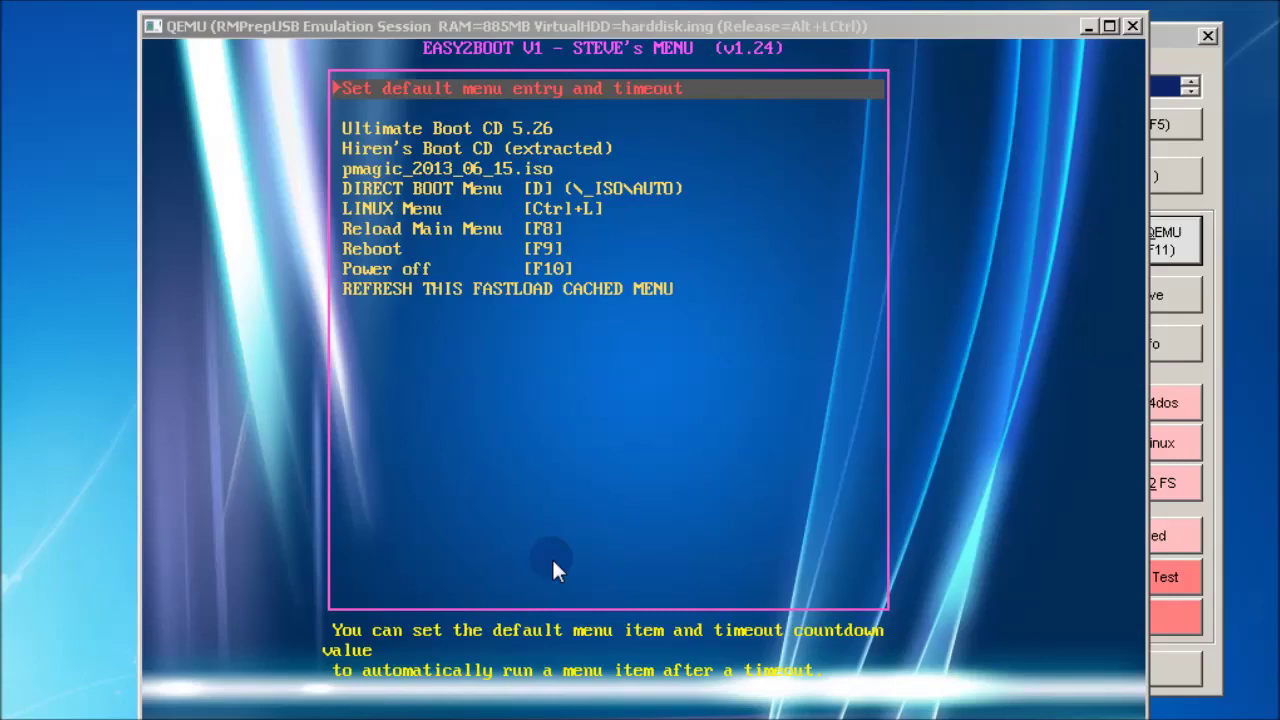
pyautogui.press('Down')
pyautogui.press('Down')
pyautogui.press('Down')
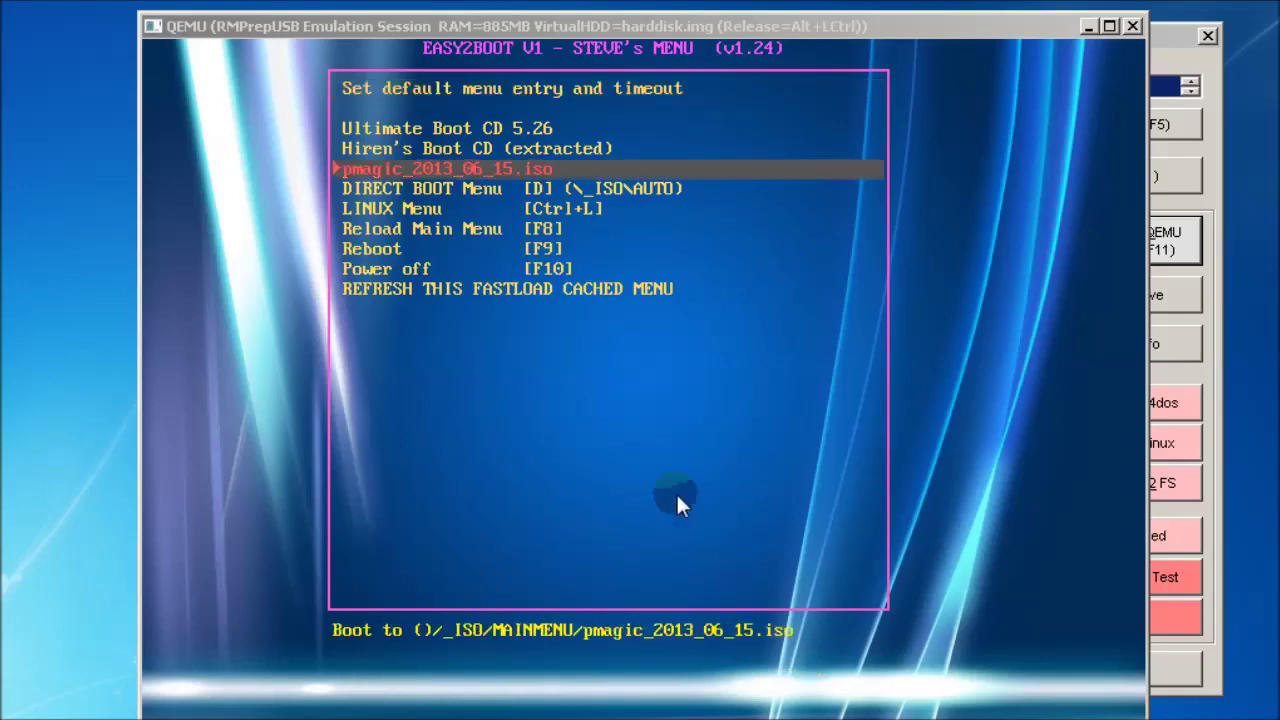
pyautogui.click(645, 420)
pyautogui.press('c')
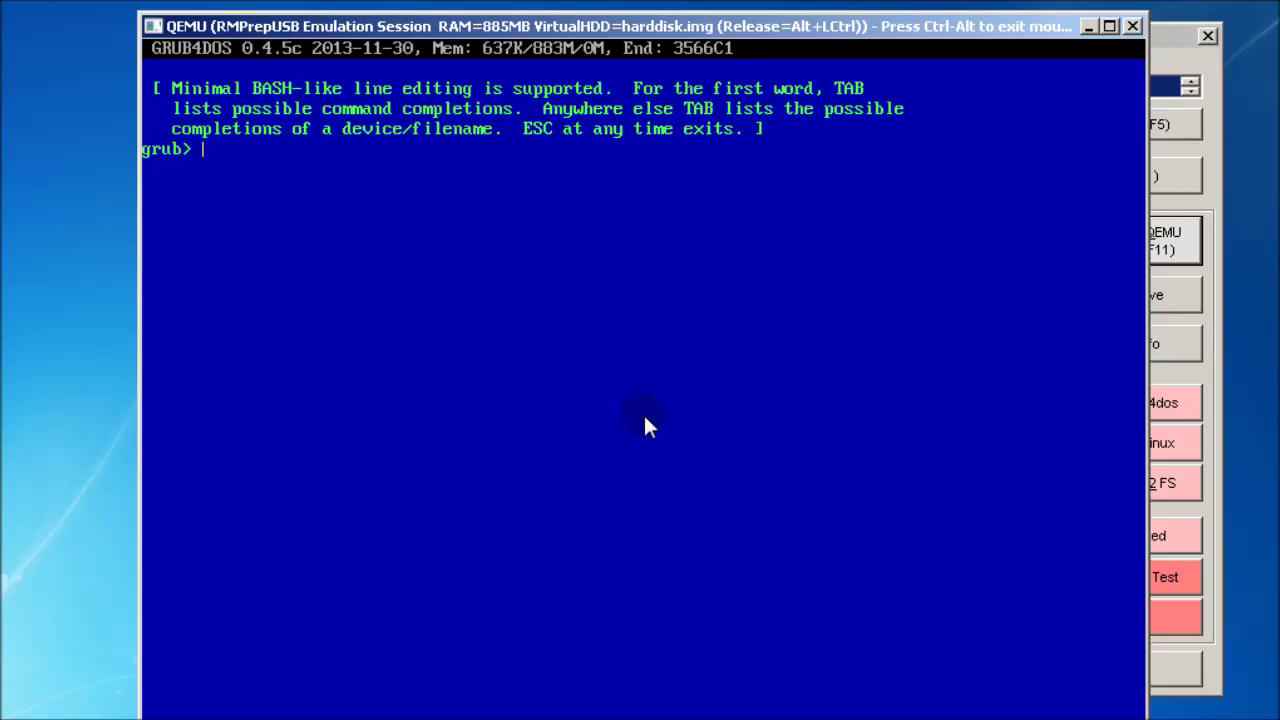
# - Run the patchme utility at the grub> prompt and answer 'y' to hide the version header
pyautogui.write('/_ISO/e2b/')
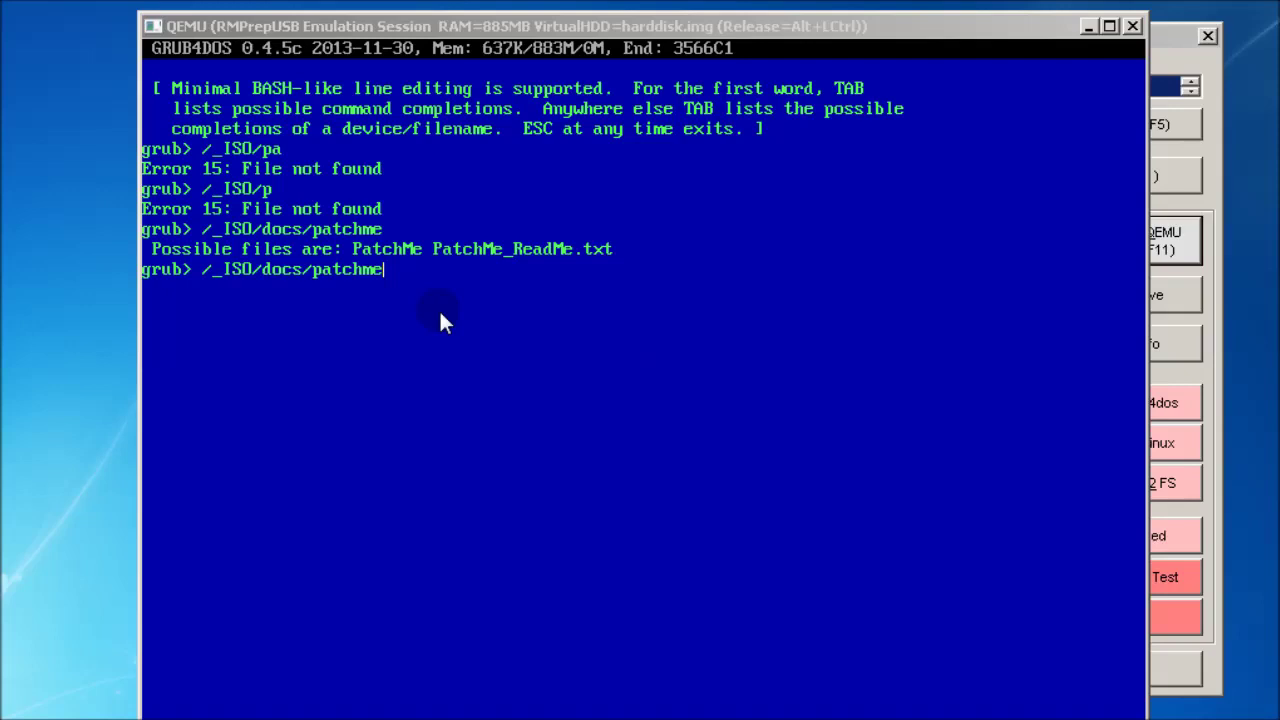
pyautogui.click(645, 415)
pyautogui.press('Return')
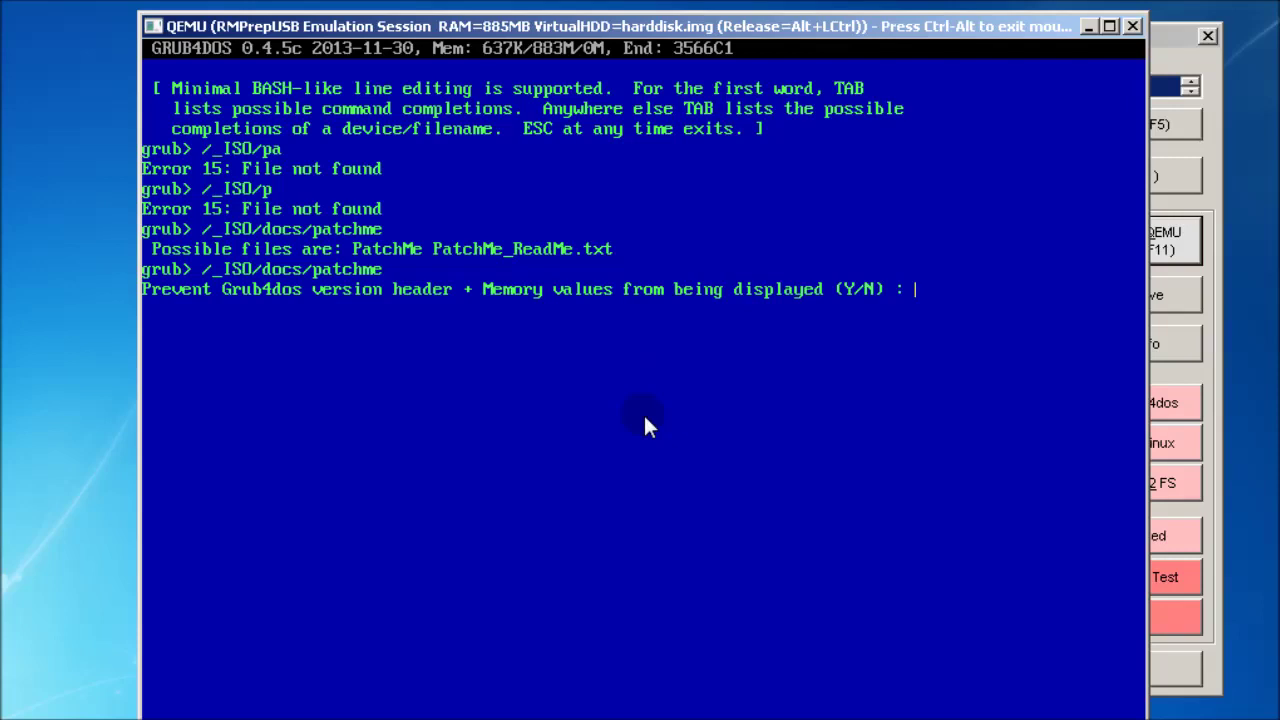
pyautogui.write('y')
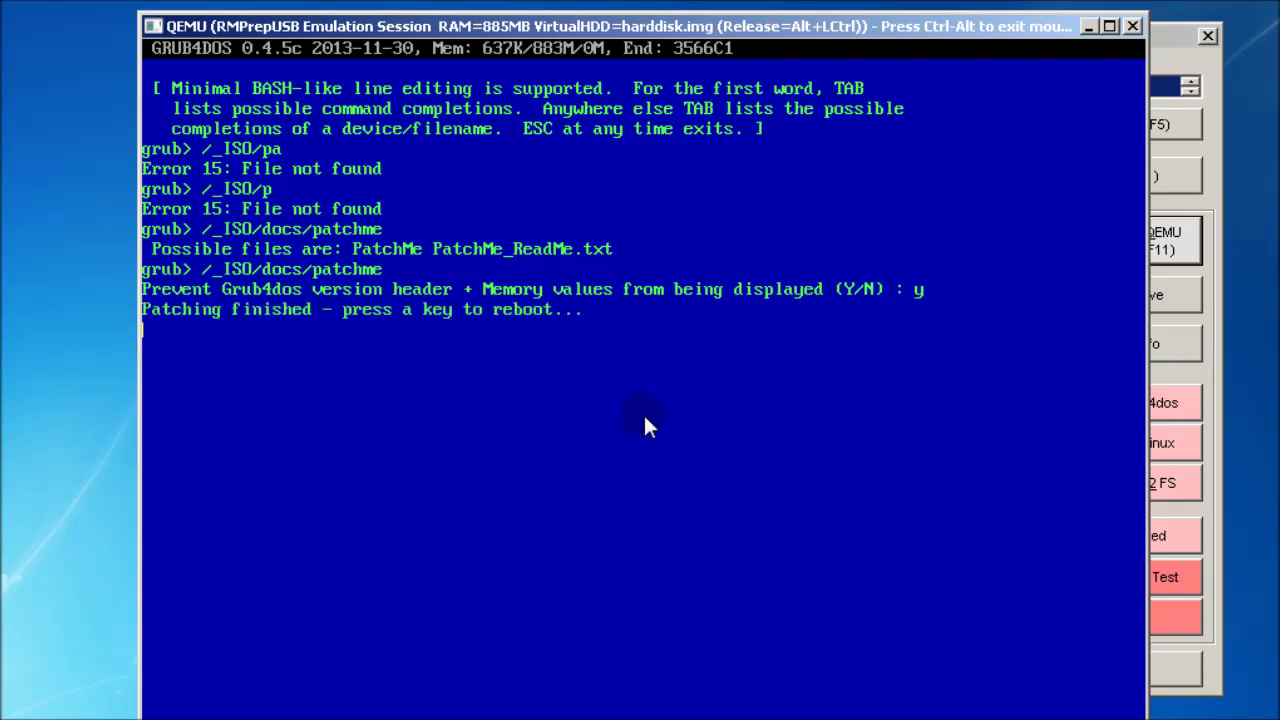
# - Reboot back to the Easy2Boot menu and release the VM's mouse grab
pyautogui.press('Return')
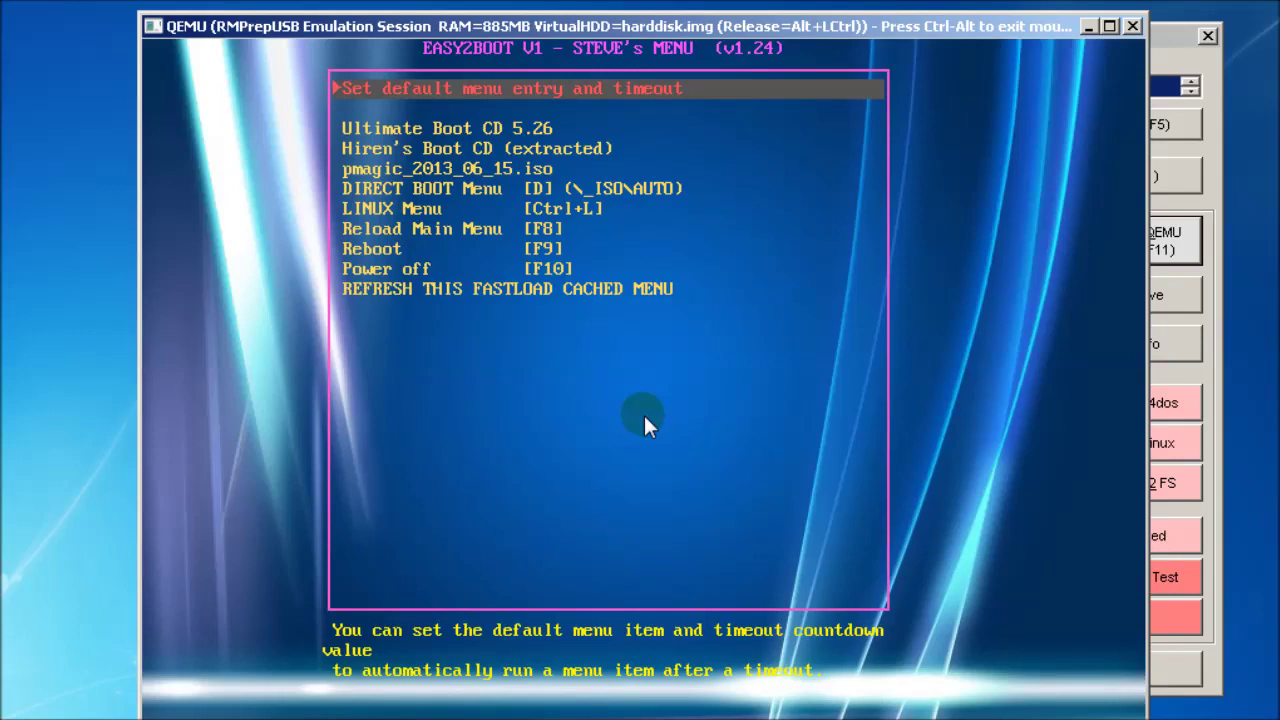
pyautogui.press('Down')
pyautogui.press('Down')
pyautogui.press('Down')
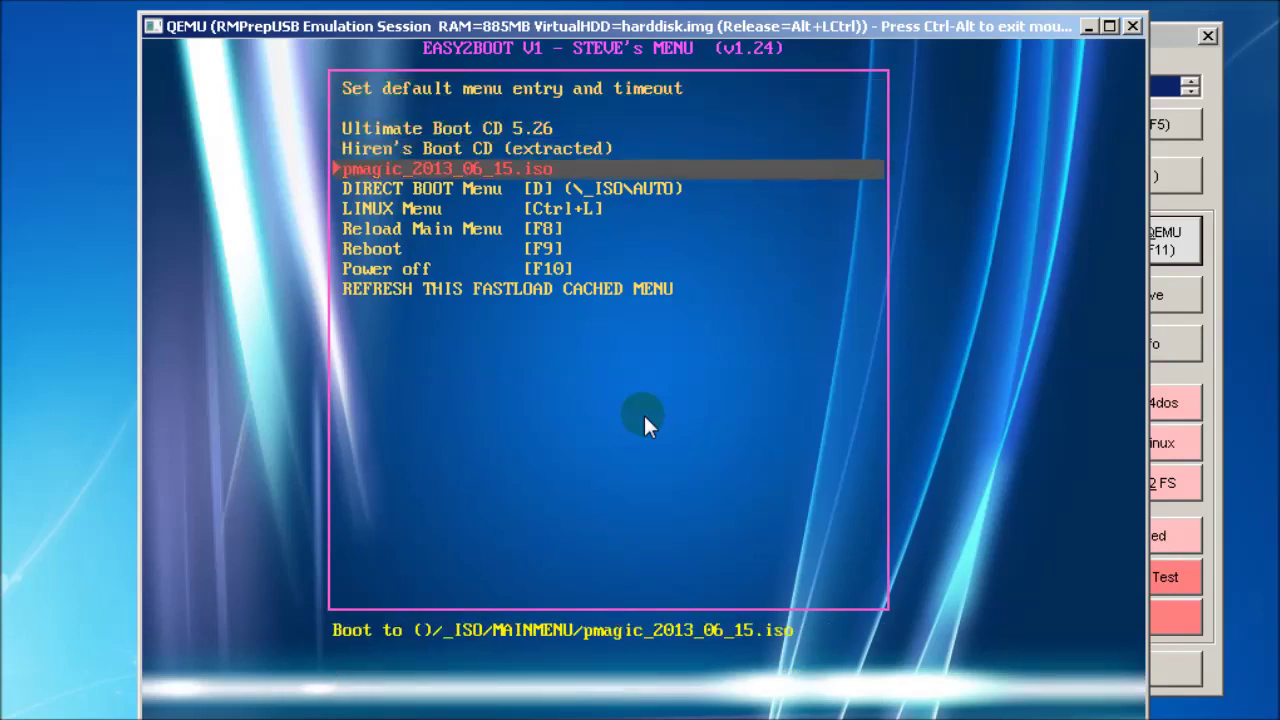
pyautogui.hotkey('ctrl', 'alt')
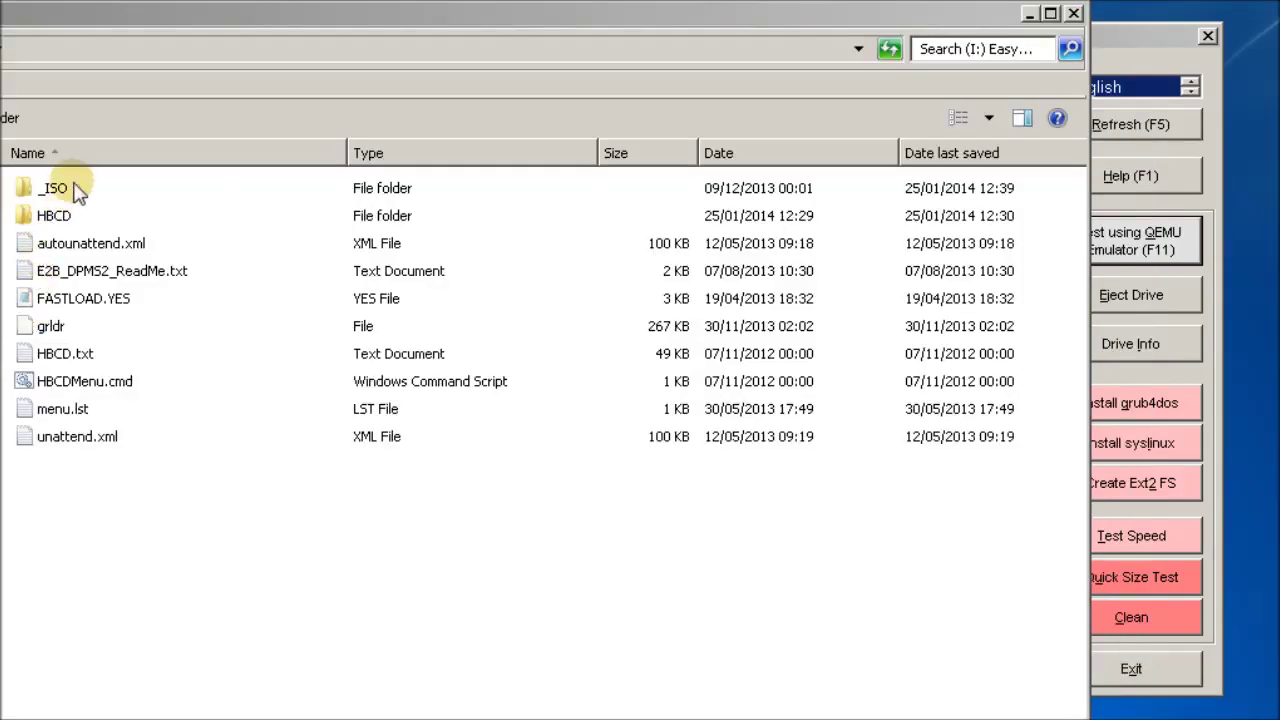
# - Copy jolene800.bmp.gz and MyE2b.cfg from docs\Sample E2B Templates\Jolene
pyautogui.doubleClick(55, 188)
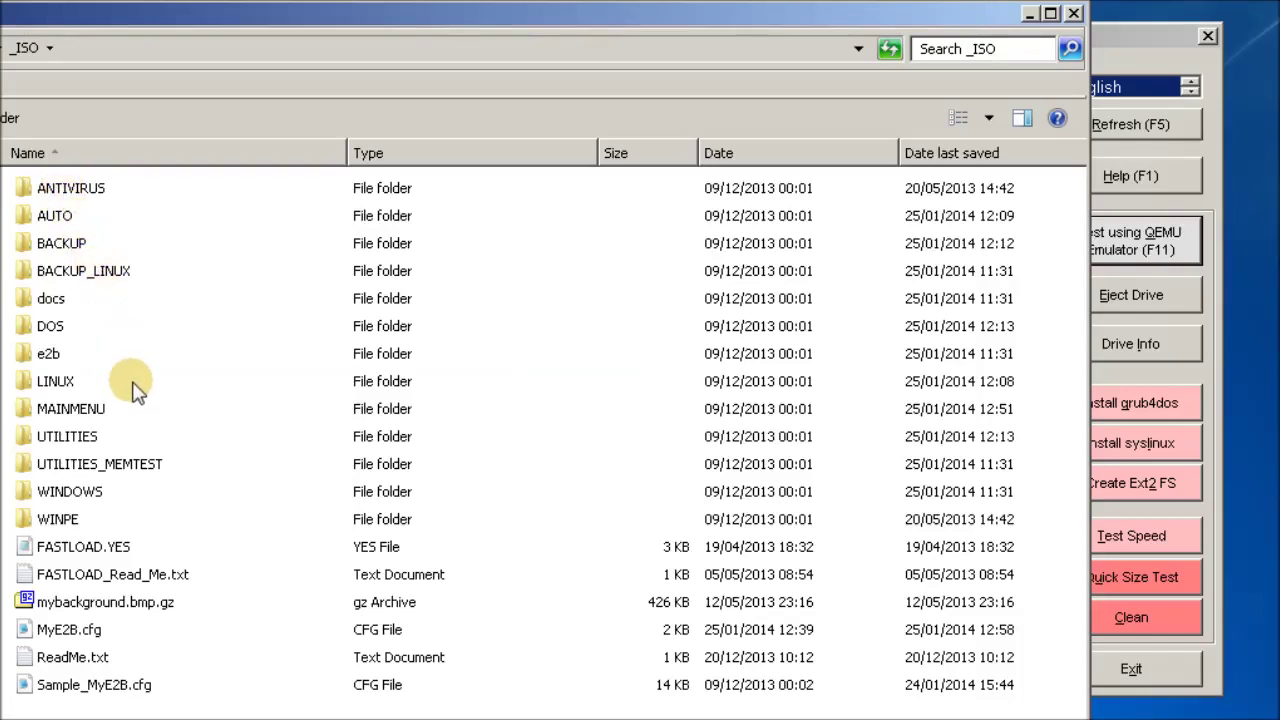
pyautogui.click(57, 309)
pyautogui.doubleClick(57, 309)
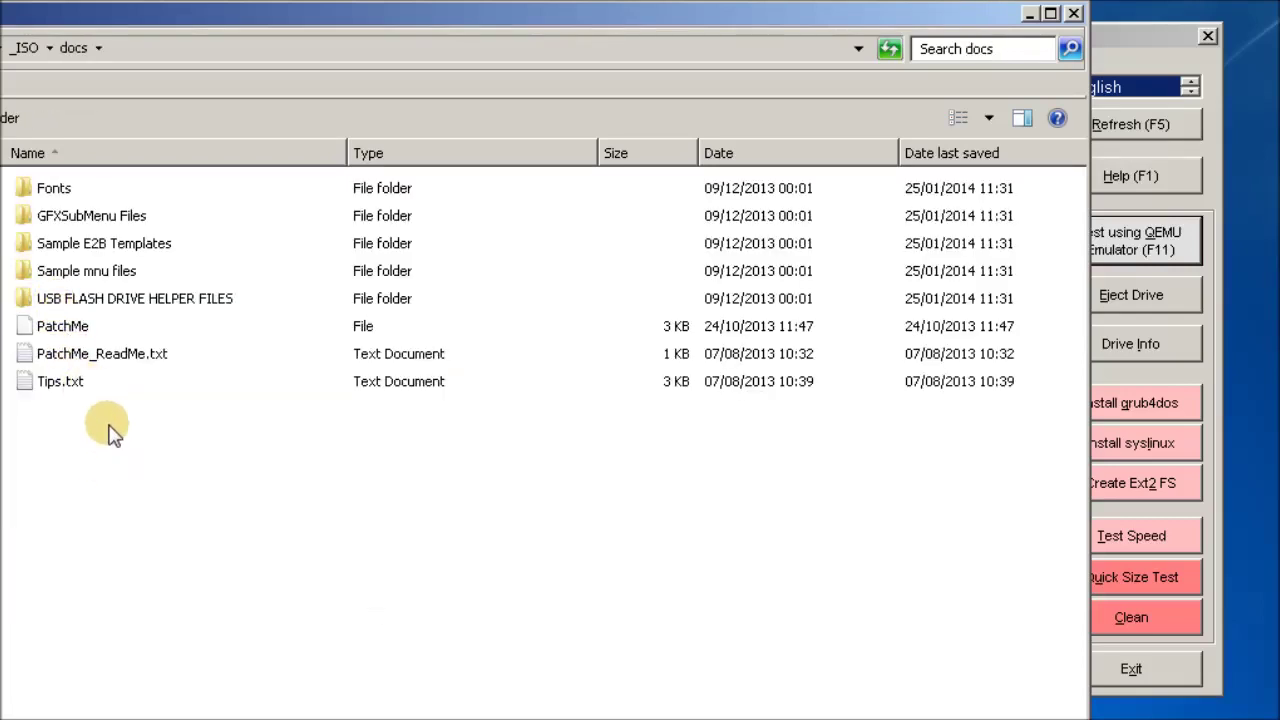
pyautogui.click(146, 250)
pyautogui.doubleClick(146, 250)
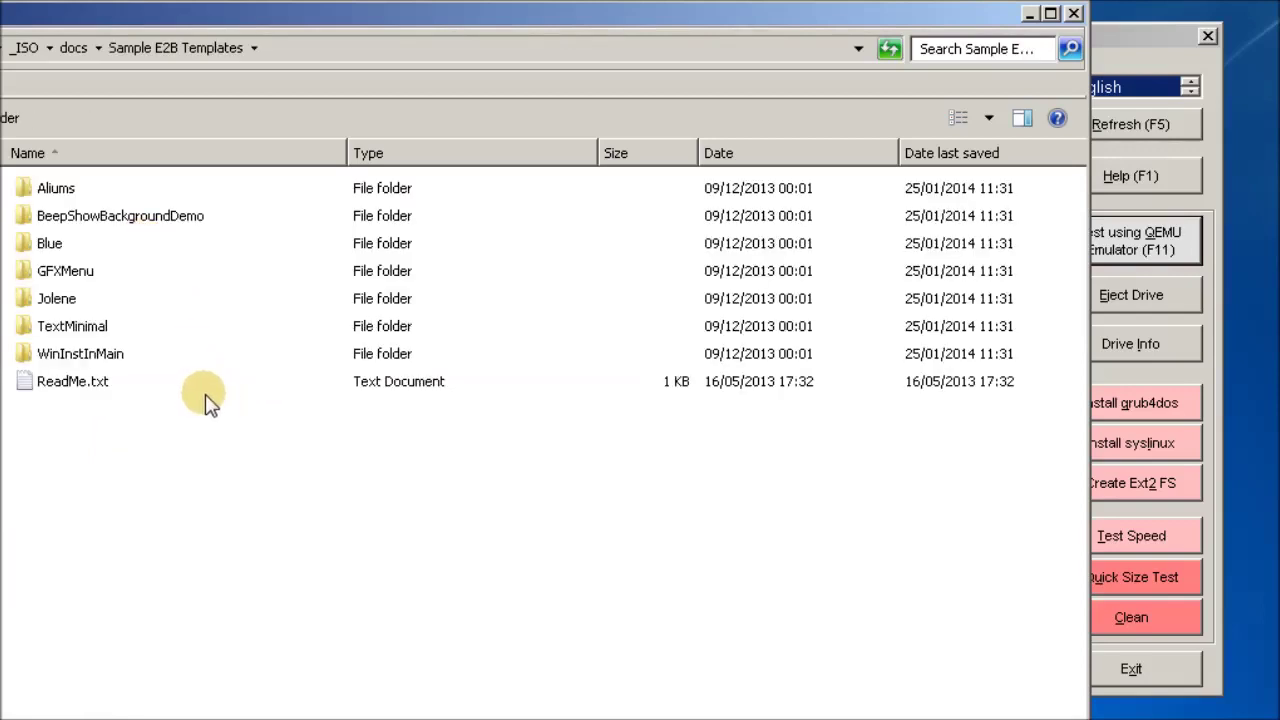
pyautogui.doubleClick(72, 298)
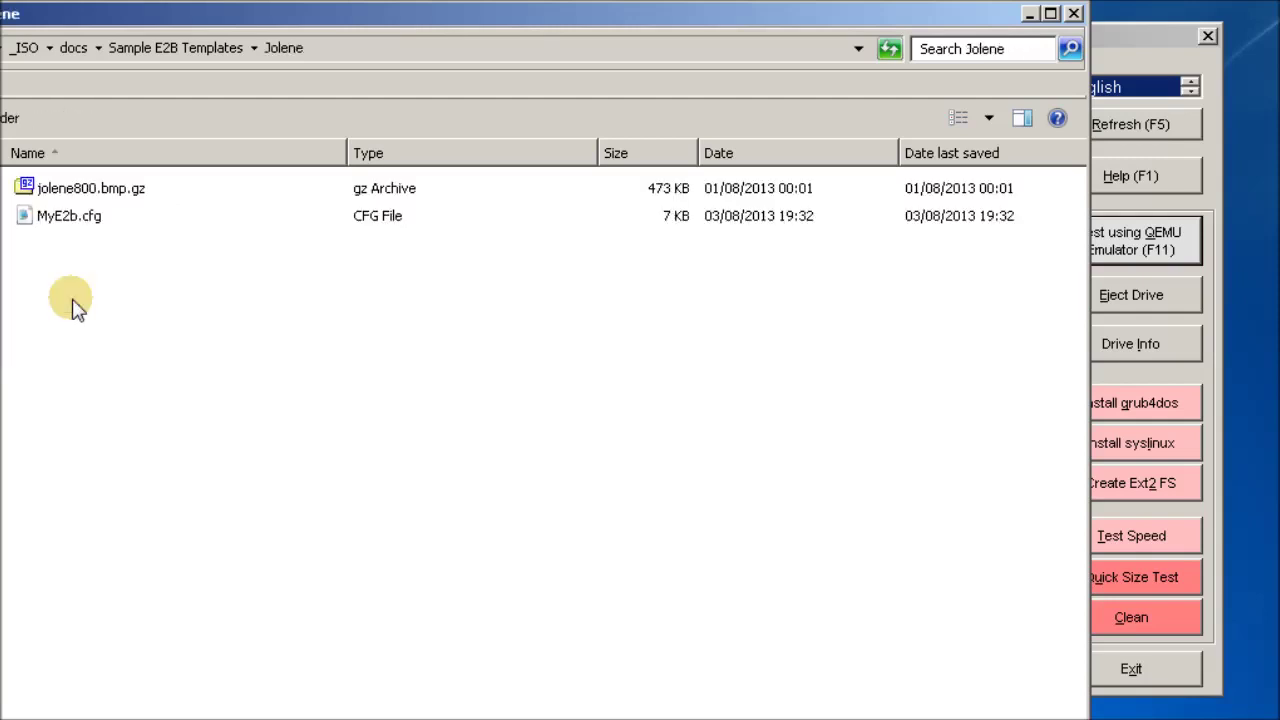
pyautogui.click(97, 196)
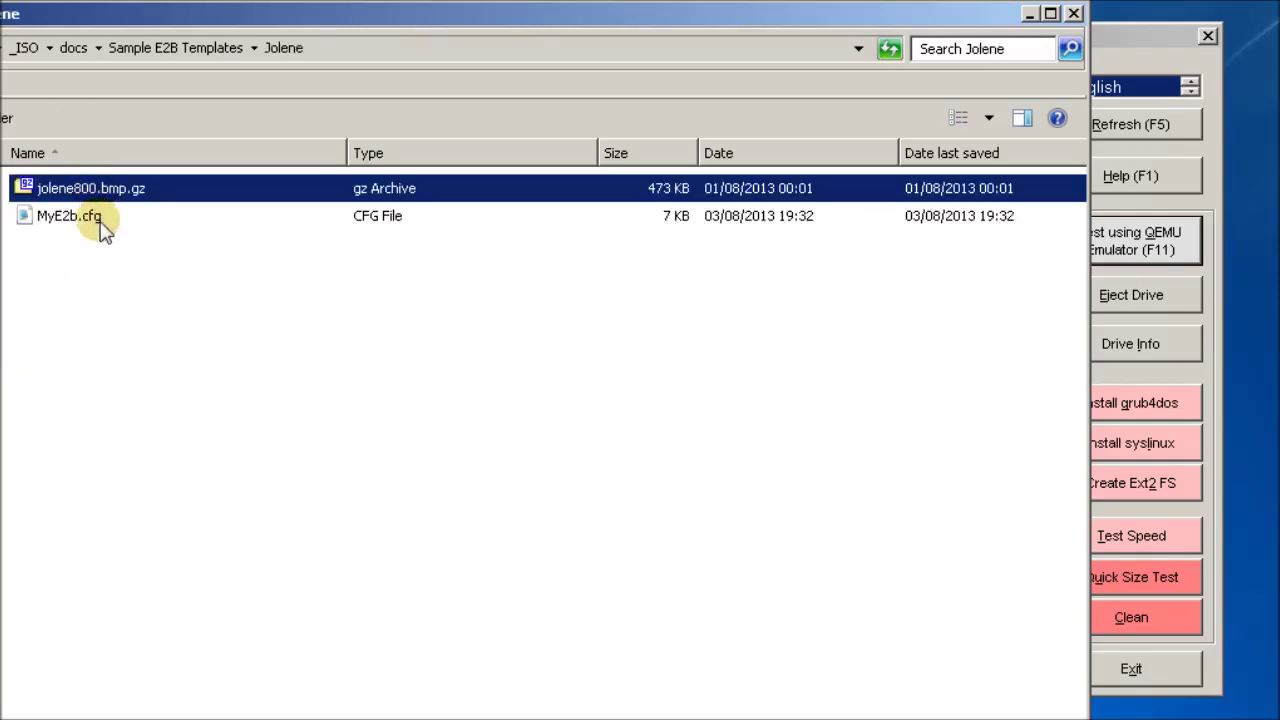
pyautogui.keyDown('shift'); pyautogui.click(92, 222); pyautogui.keyUp('shift')
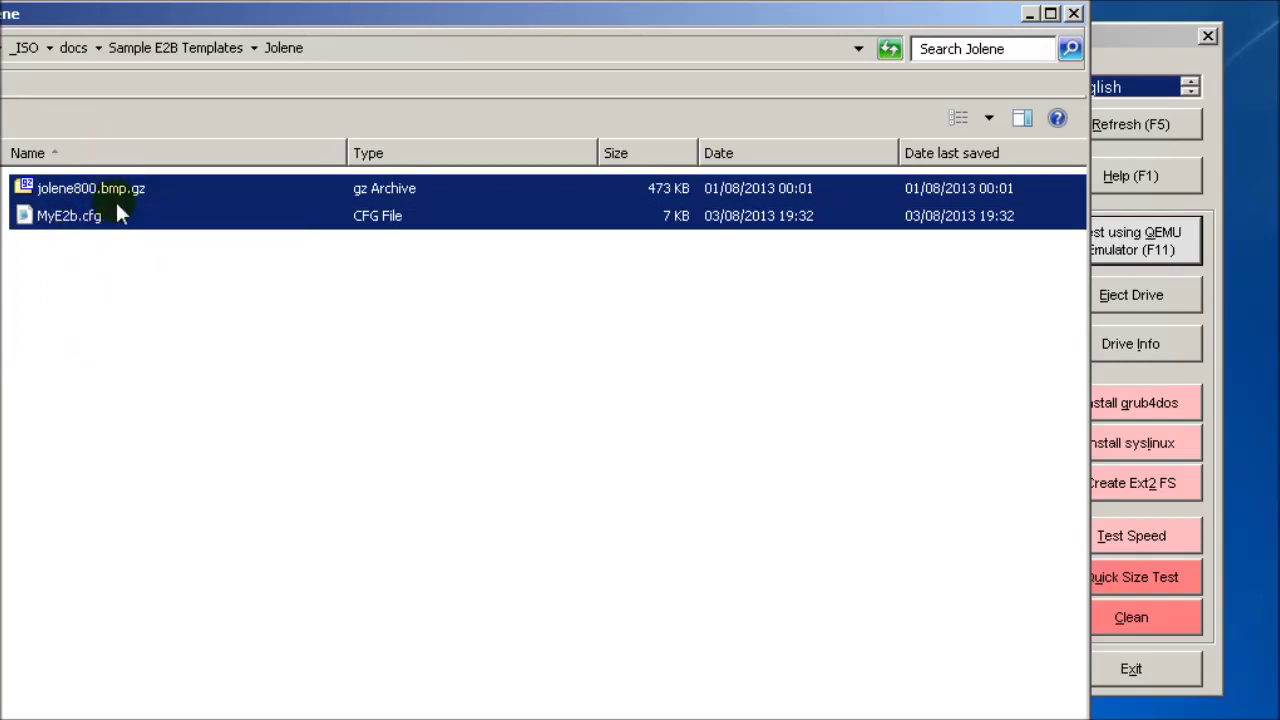
pyautogui.rightClick(117, 202)
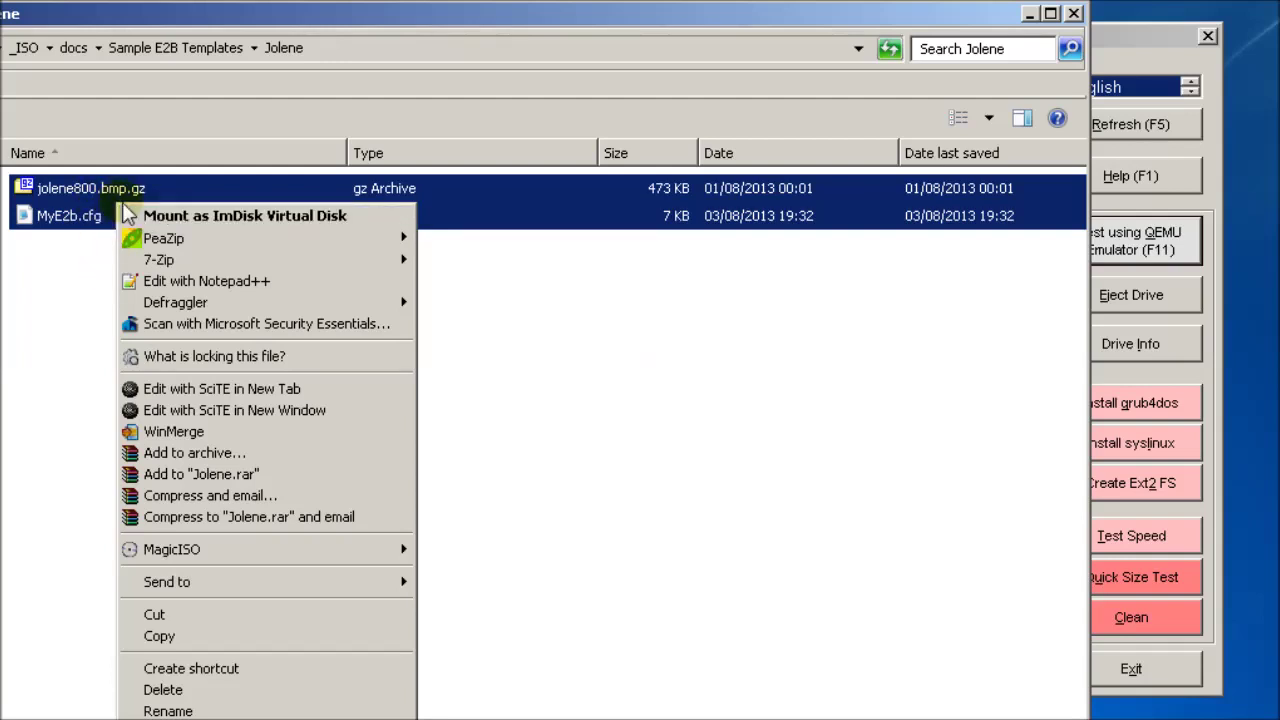
pyautogui.moveTo(170, 588)
pyautogui.click(175, 635)
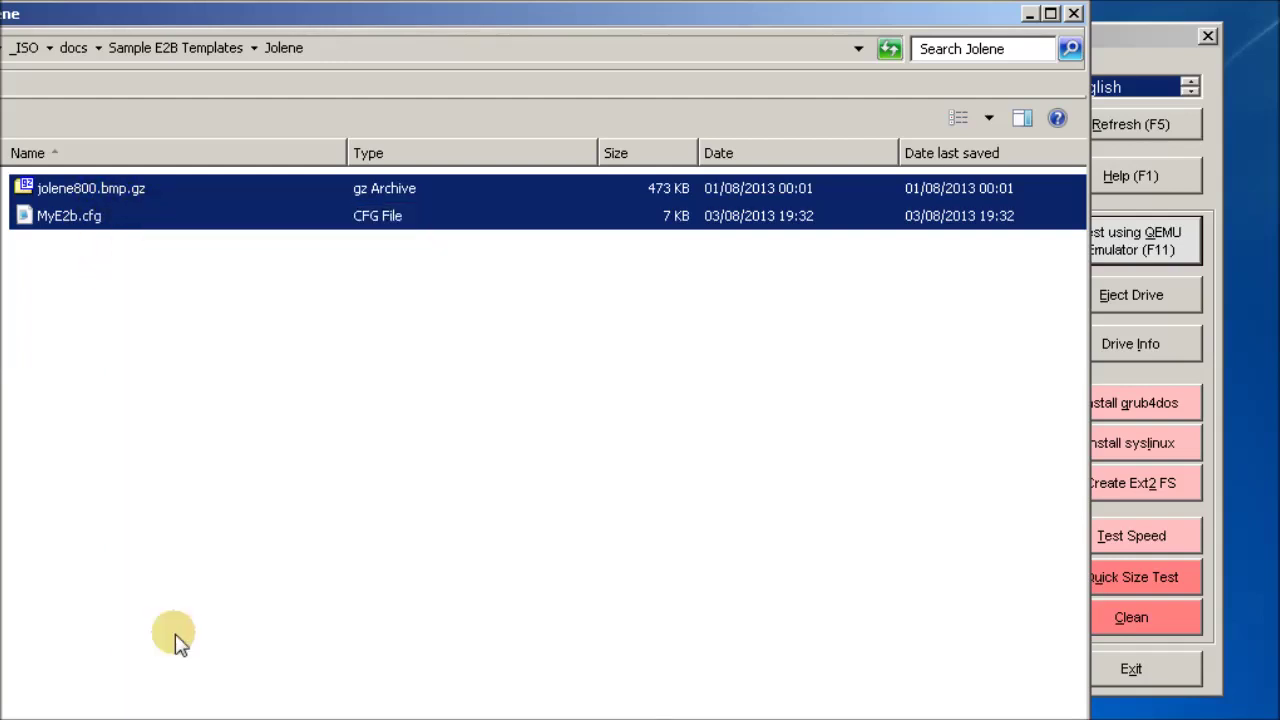
# - Paste both Jolene files into _ISO, replacing the existing MyE2B.cfg
pyautogui.click(27, 47)
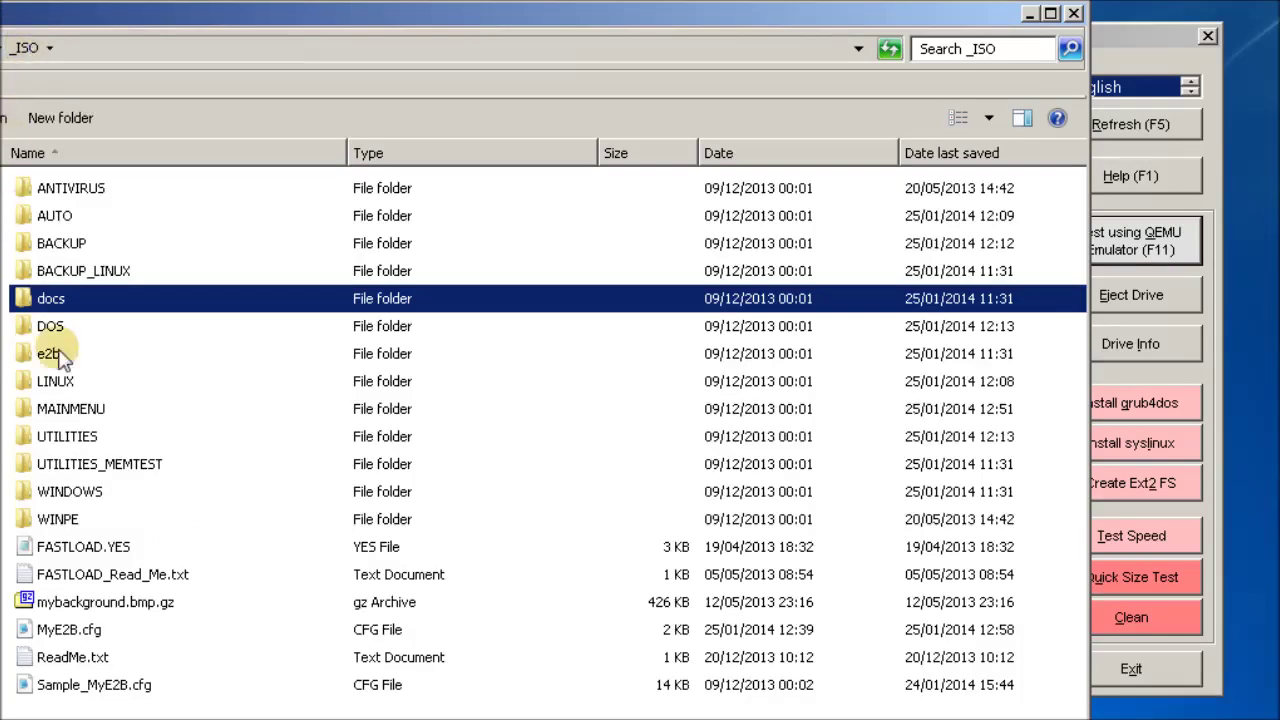
pyautogui.rightClick(278, 612)
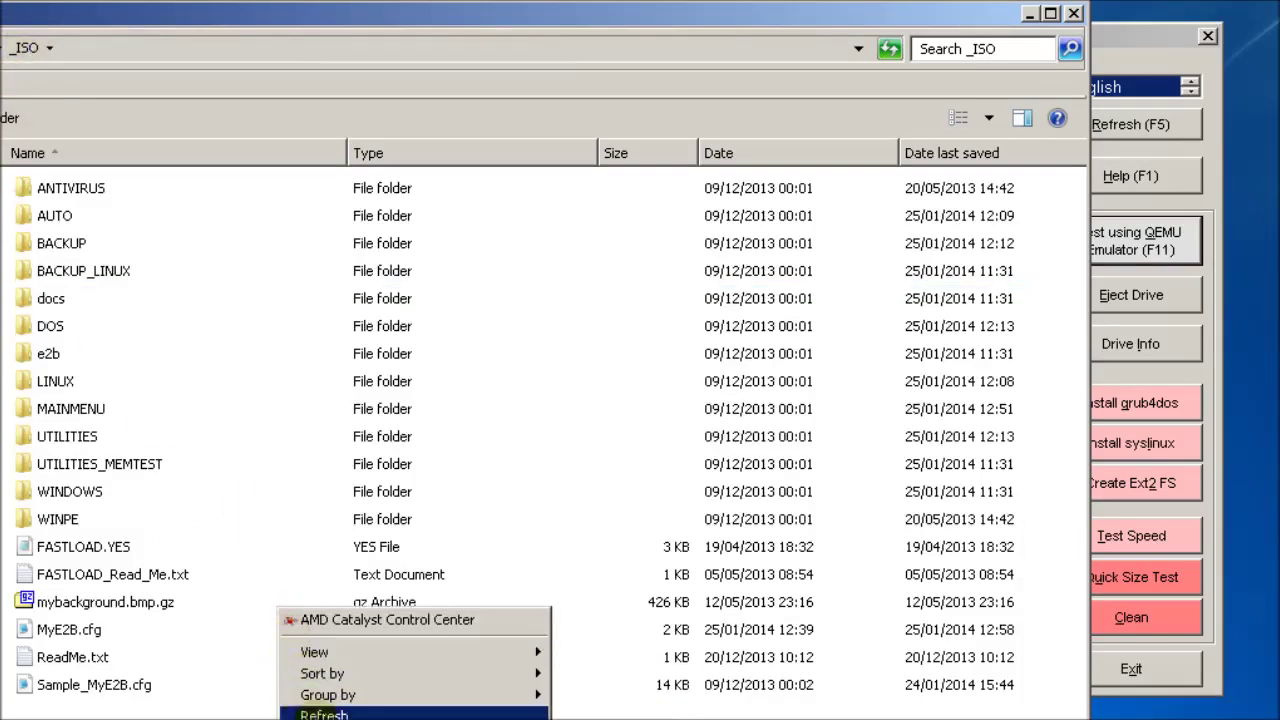
pyautogui.click(330, 719)
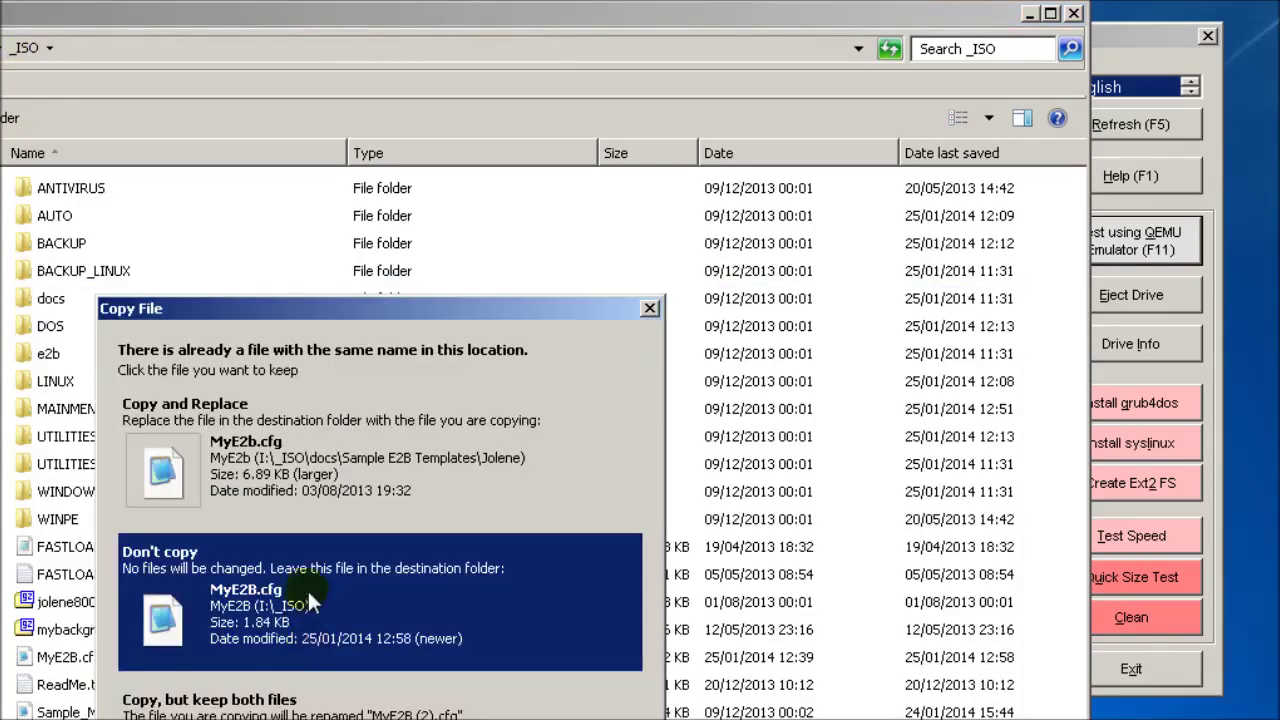
pyautogui.click(313, 420)
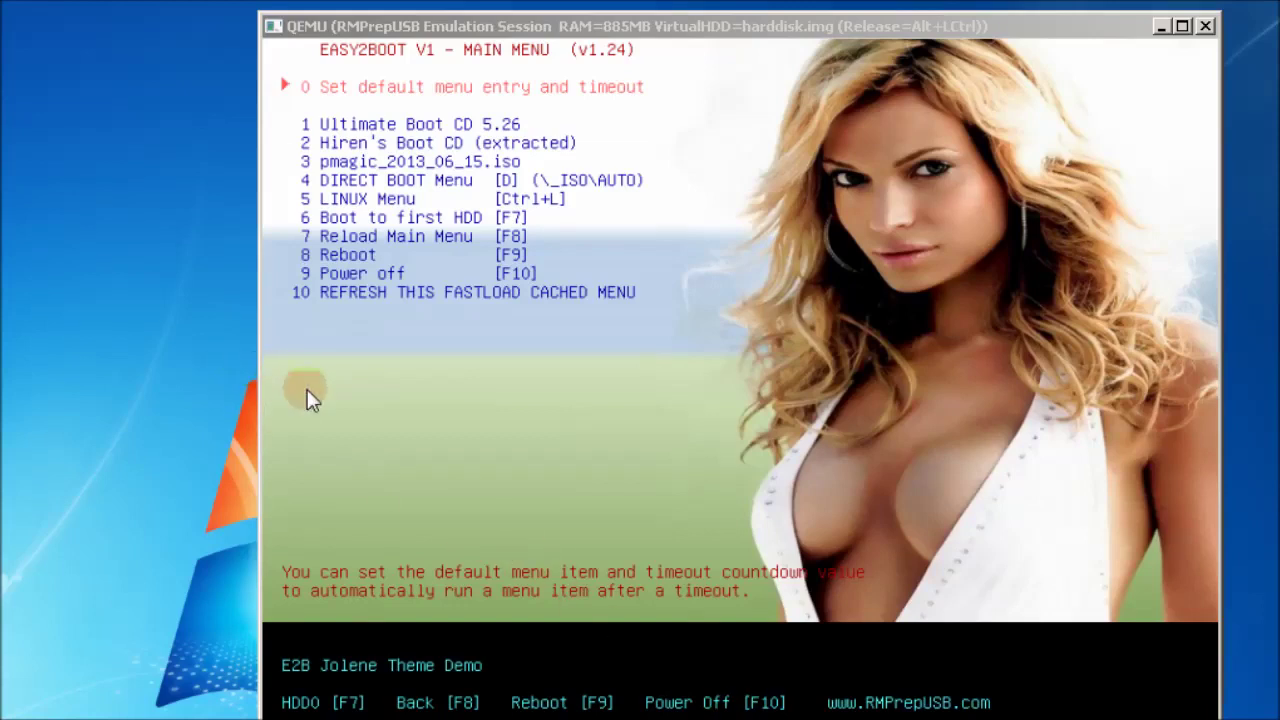
# - Step up and down the 'E2B Jolene Theme Demo' menu entries, including Hiren's Boot CD and DIRECT BOOT Menu
pyautogui.click(736, 390)
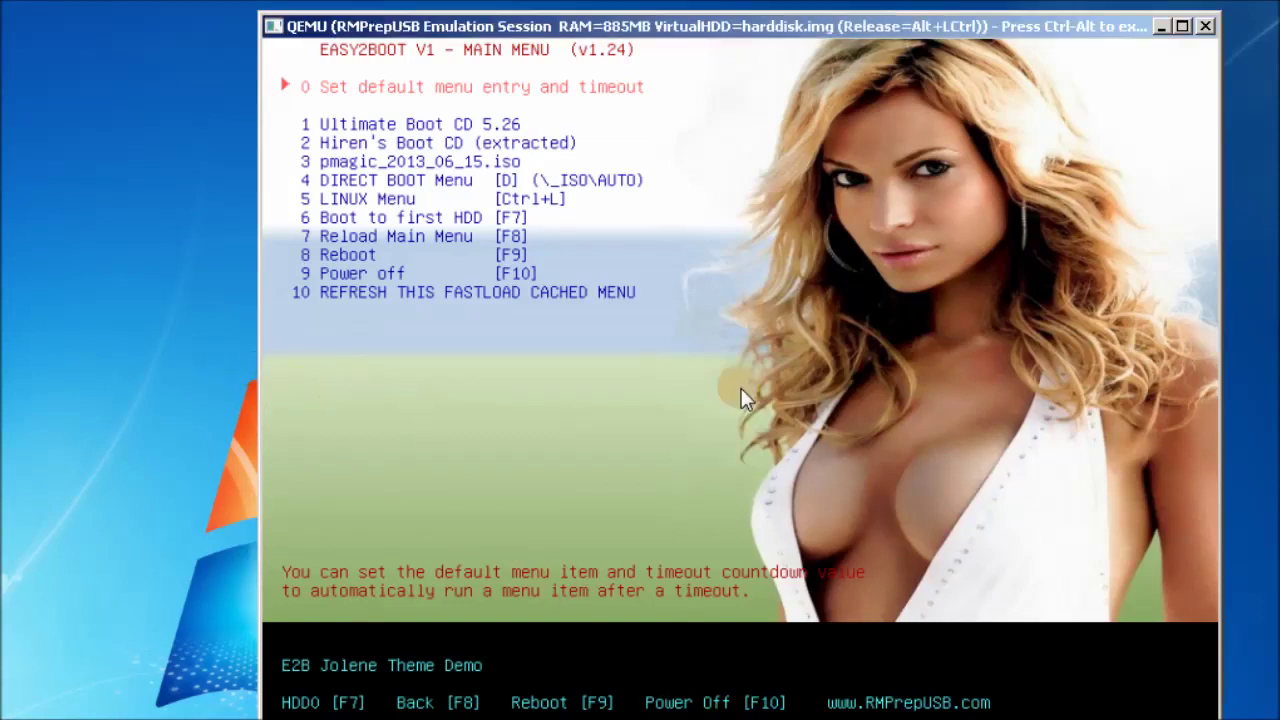
pyautogui.press('Down')
pyautogui.press('Down')
pyautogui.press('Down')
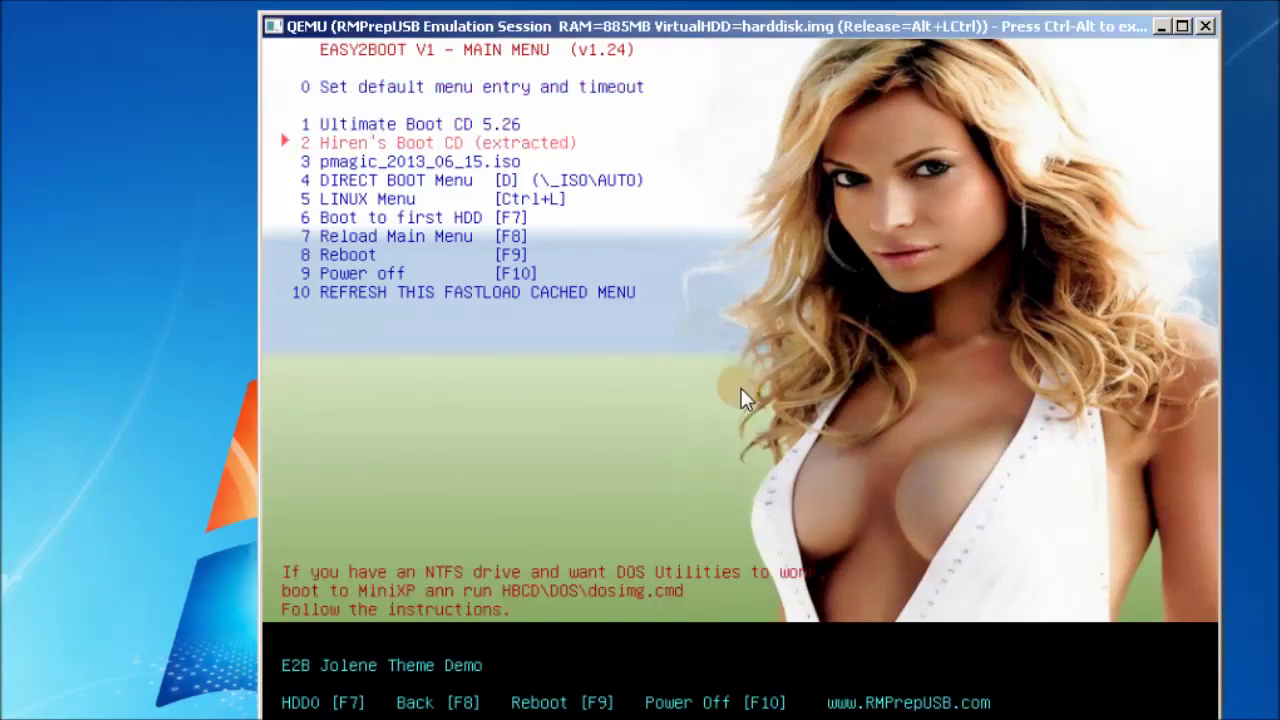
pyautogui.press('Down')
pyautogui.press('Down')
pyautogui.press('Down')
pyautogui.press('Down')
pyautogui.press('Up')
pyautogui.press('Up')
pyautogui.press('Up')
pyautogui.press('Up')
pyautogui.press('Up')
pyautogui.press('Up')
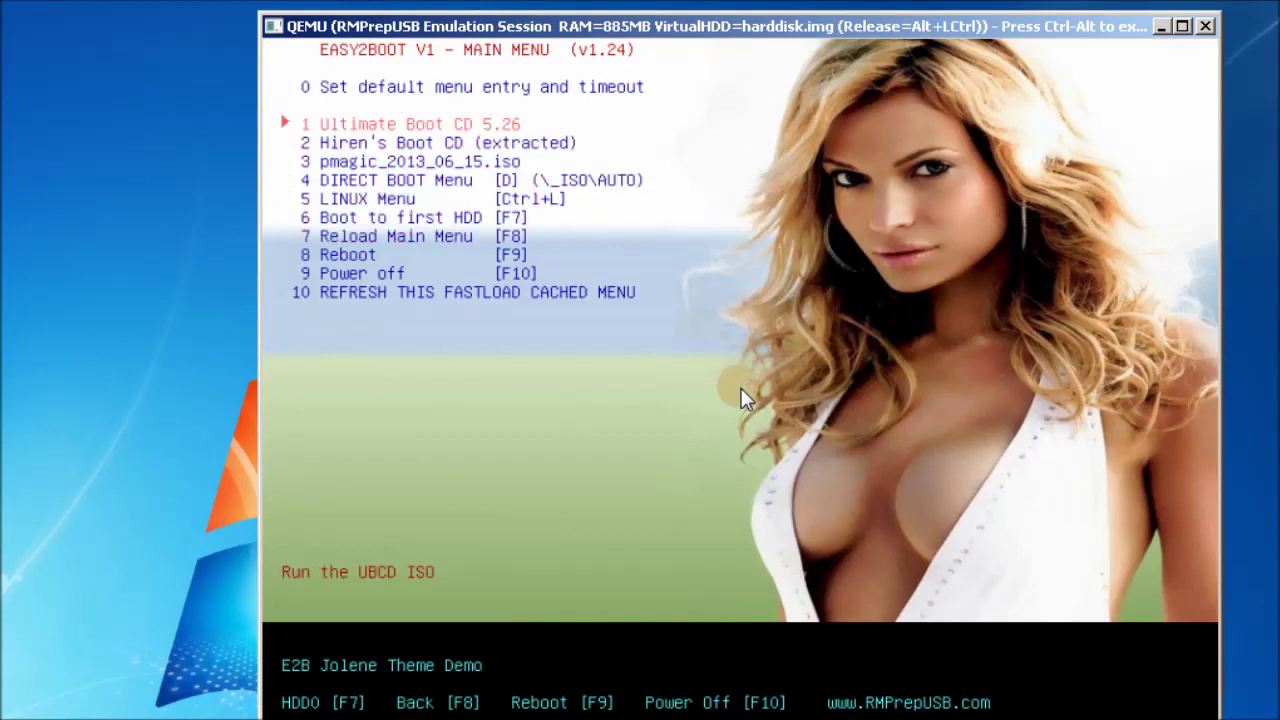
pyautogui.press('Down')
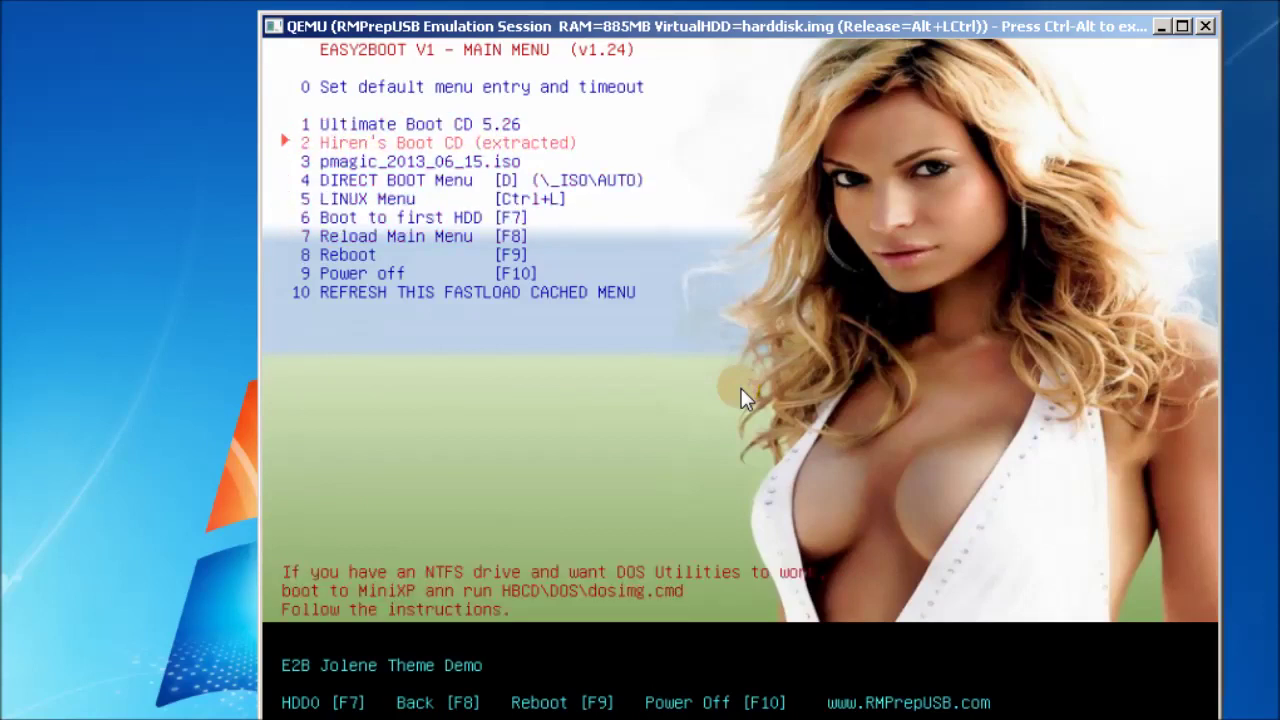
pyautogui.press('Down')
pyautogui.press('Down')
pyautogui.press('Up')
pyautogui.press('Up')
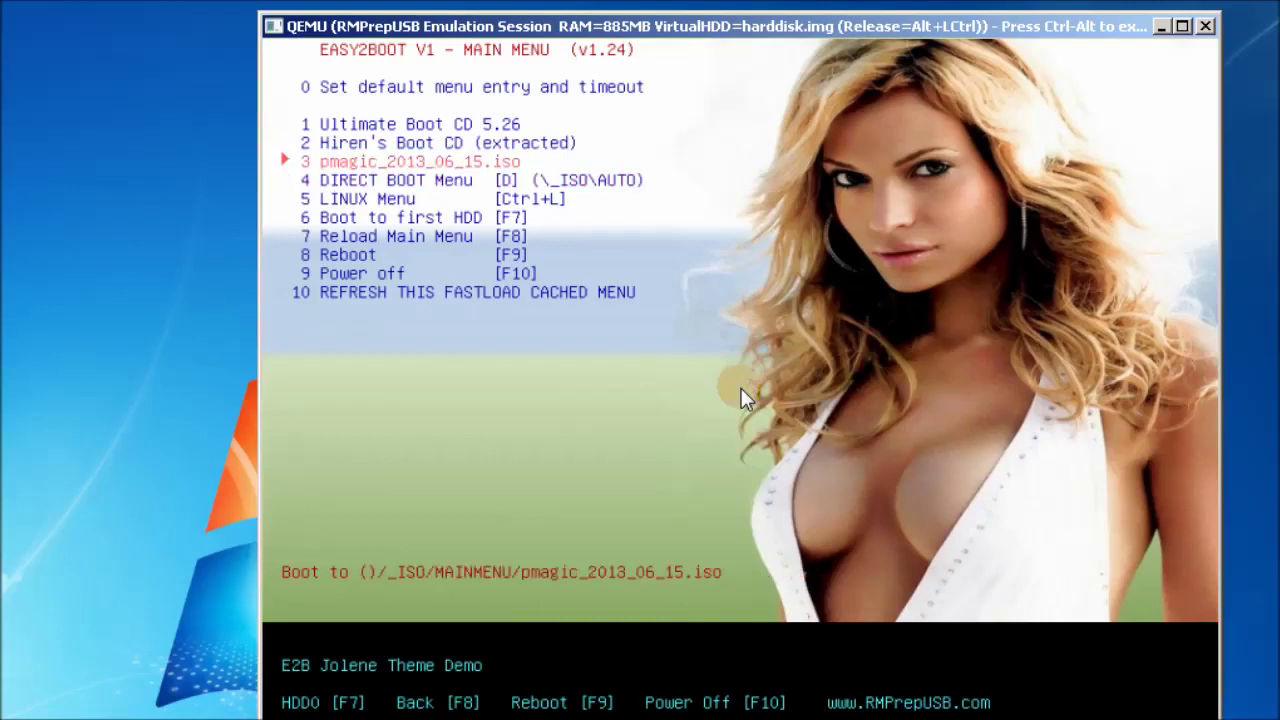
pyautogui.press('Down')
pyautogui.press('Down')
pyautogui.press('Up')
pyautogui.press('Up')
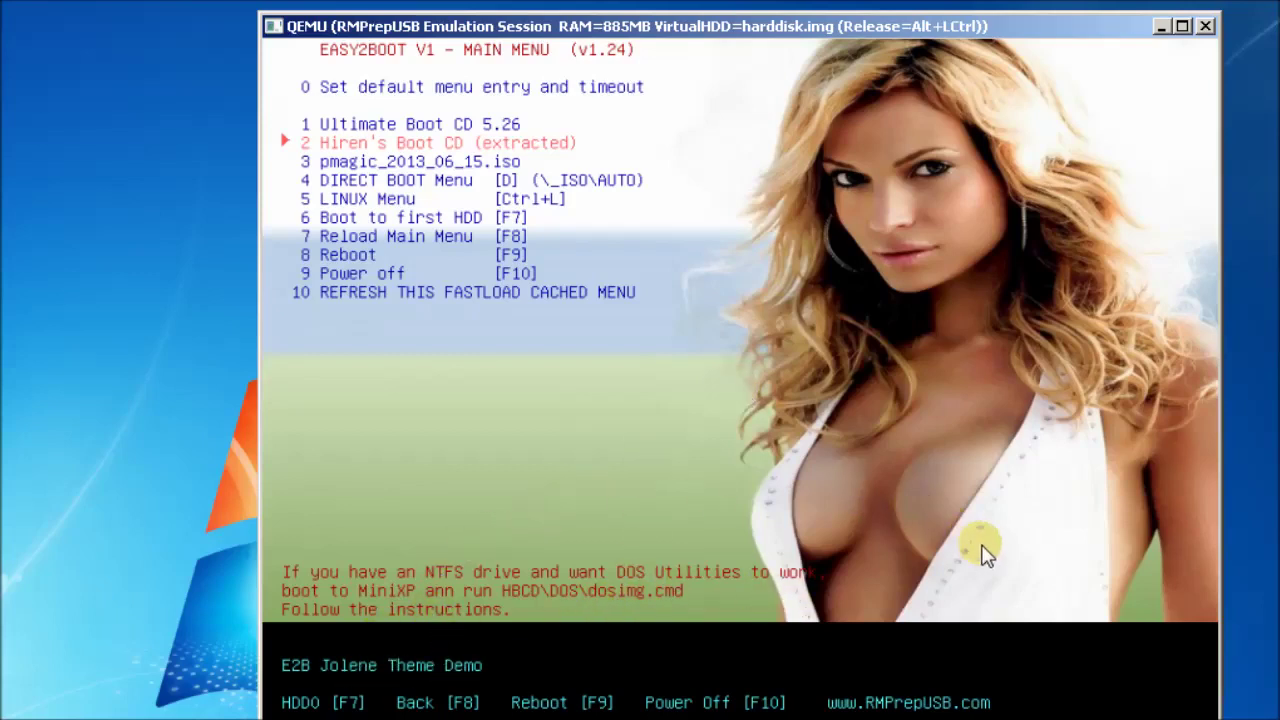
pyautogui.click(737, 394)
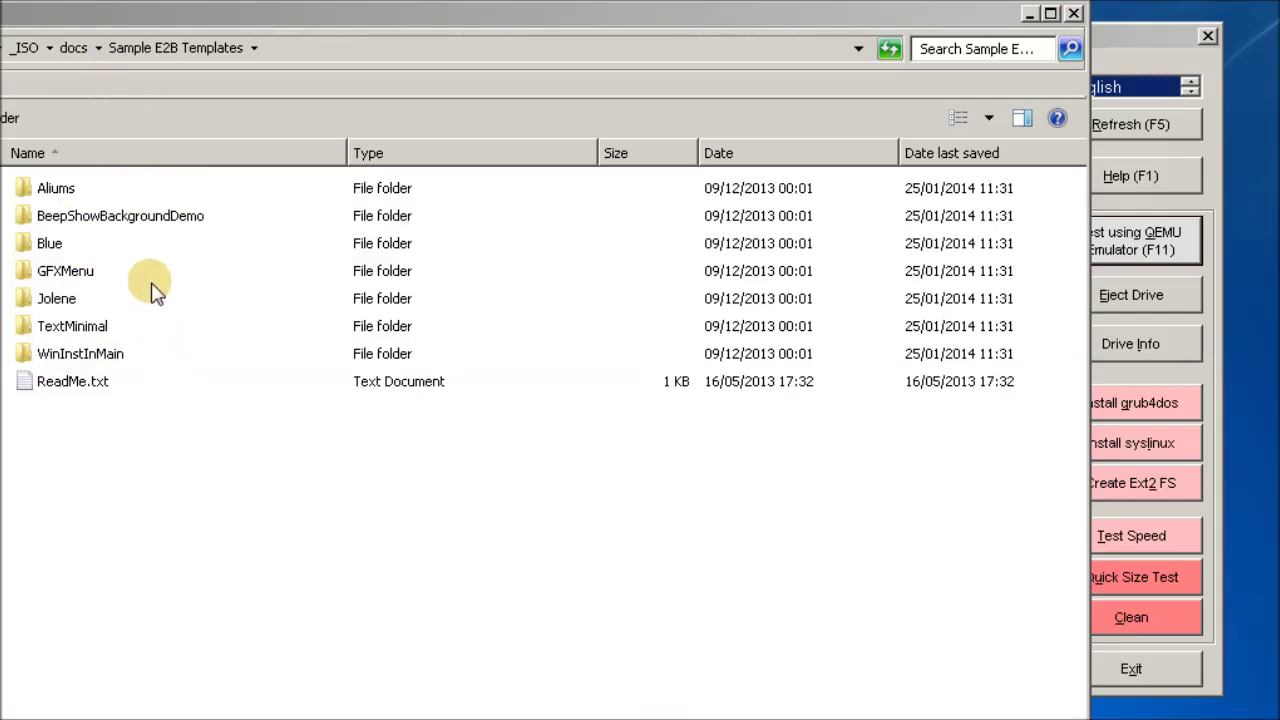
# - Open the Aliums template's MyE2B.cfg in Notepad2 and bring the whole window on screen
pyautogui.click(72, 191)
pyautogui.doubleClick(75, 196)
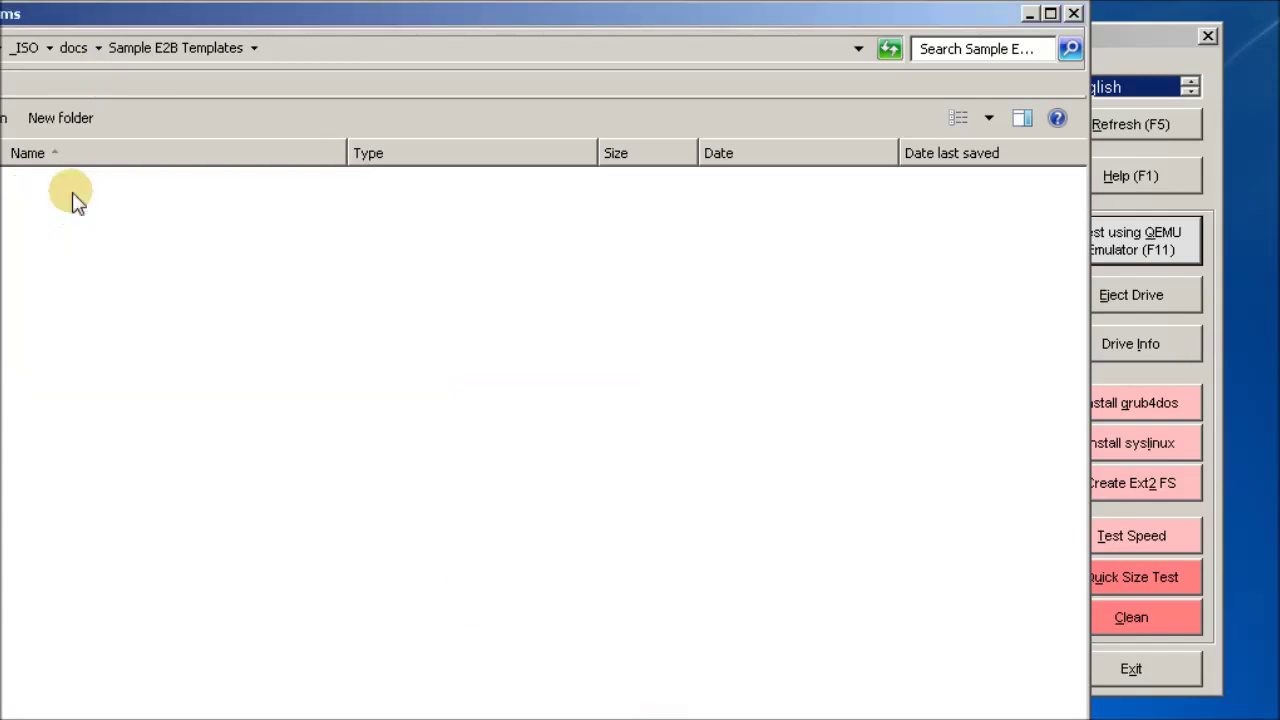
pyautogui.doubleClick(80, 215)
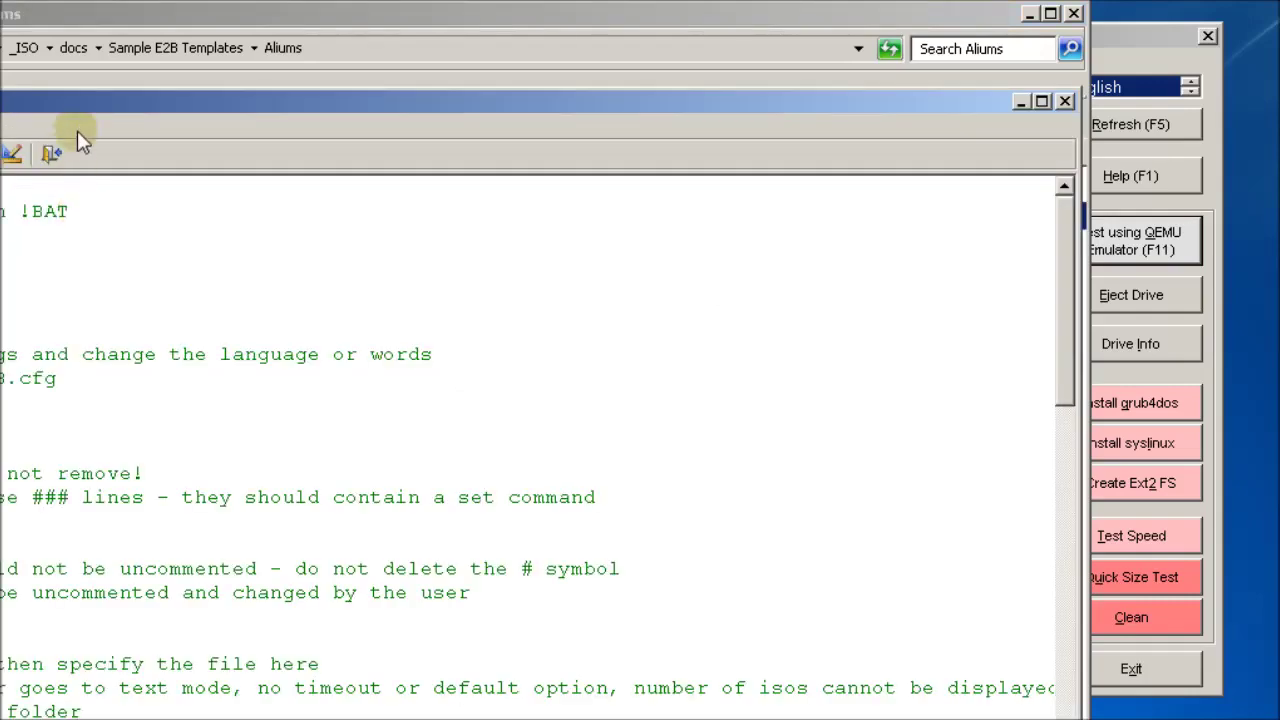
pyautogui.moveTo(184, 100); pyautogui.dragTo(630, 23)
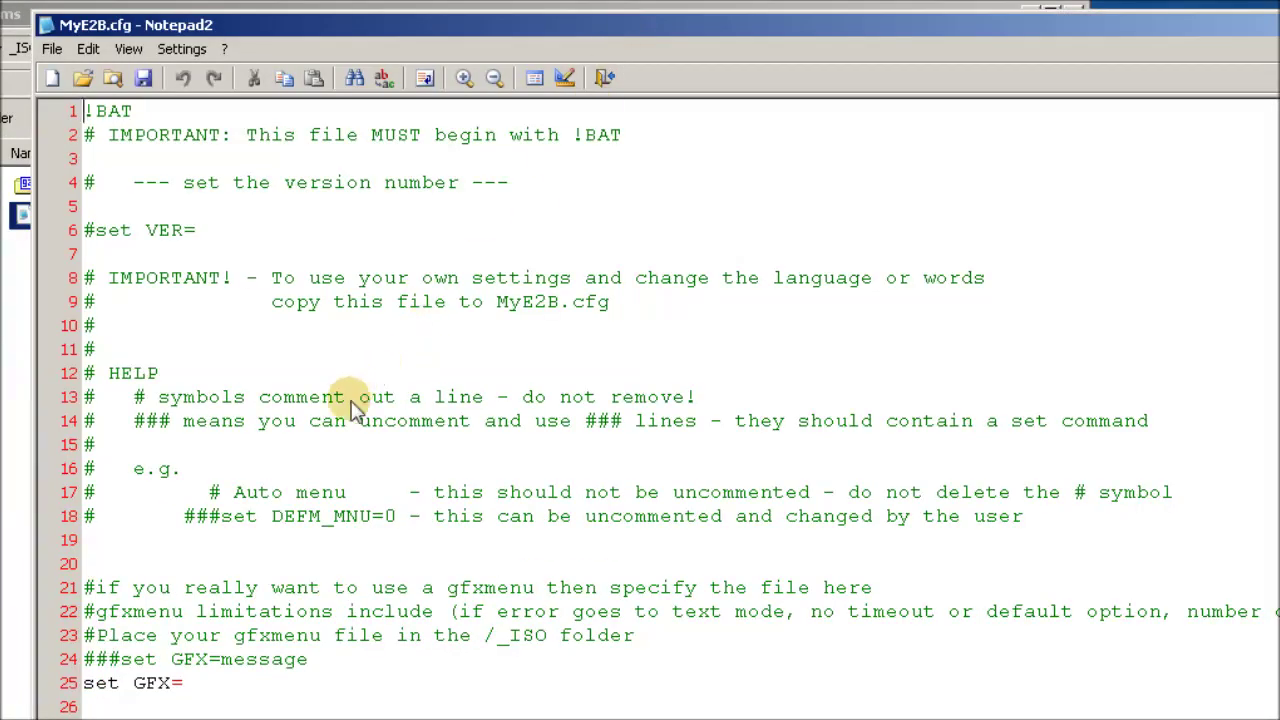
# - Scroll through the config, highlighting the antique font name on line 29 and the Fn.70 call
pyautogui.scroll(-5, 343, 540)
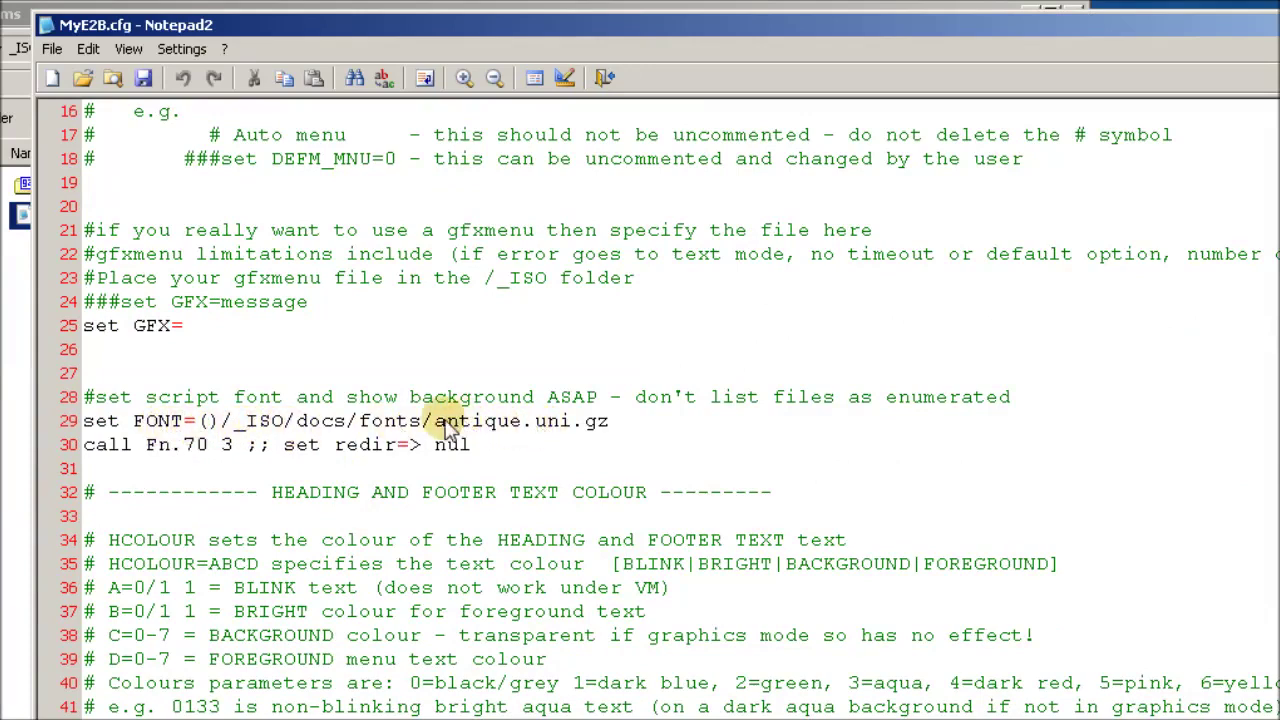
pyautogui.moveTo(437, 421); pyautogui.dragTo(536, 422)
pyautogui.scroll(-1, 505, 463)
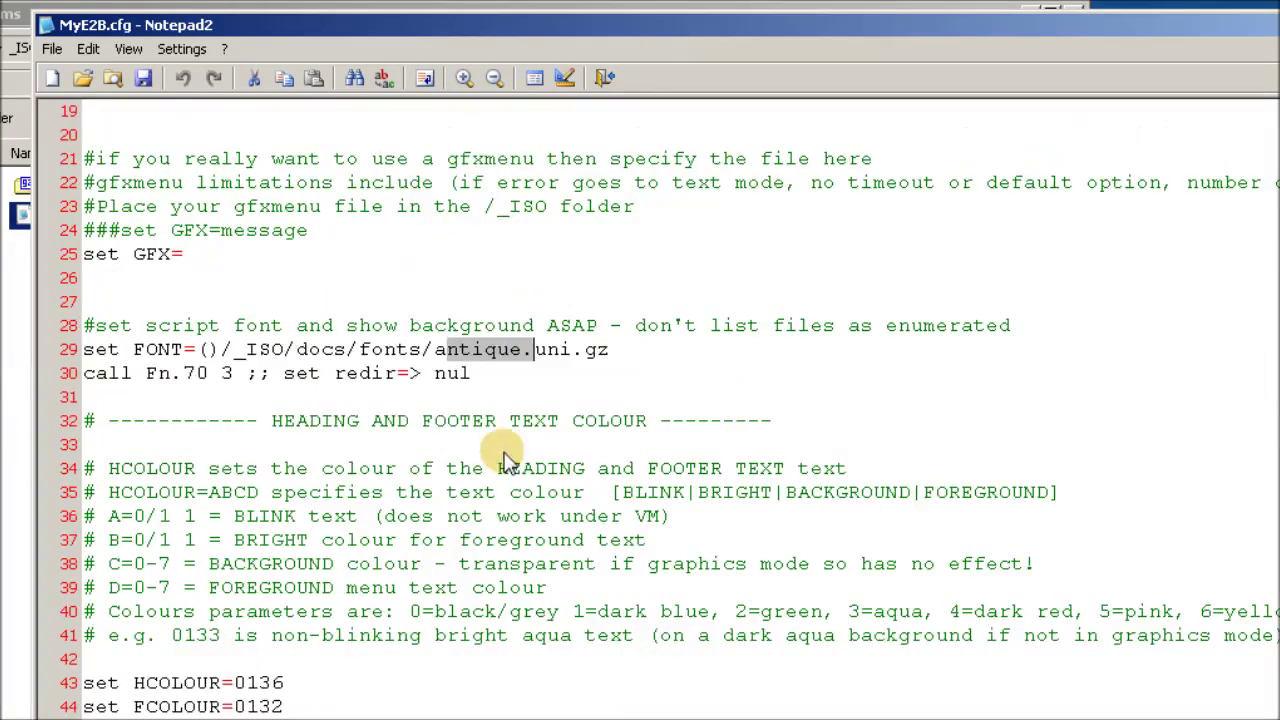
pyautogui.moveTo(160, 383); pyautogui.dragTo(491, 391)
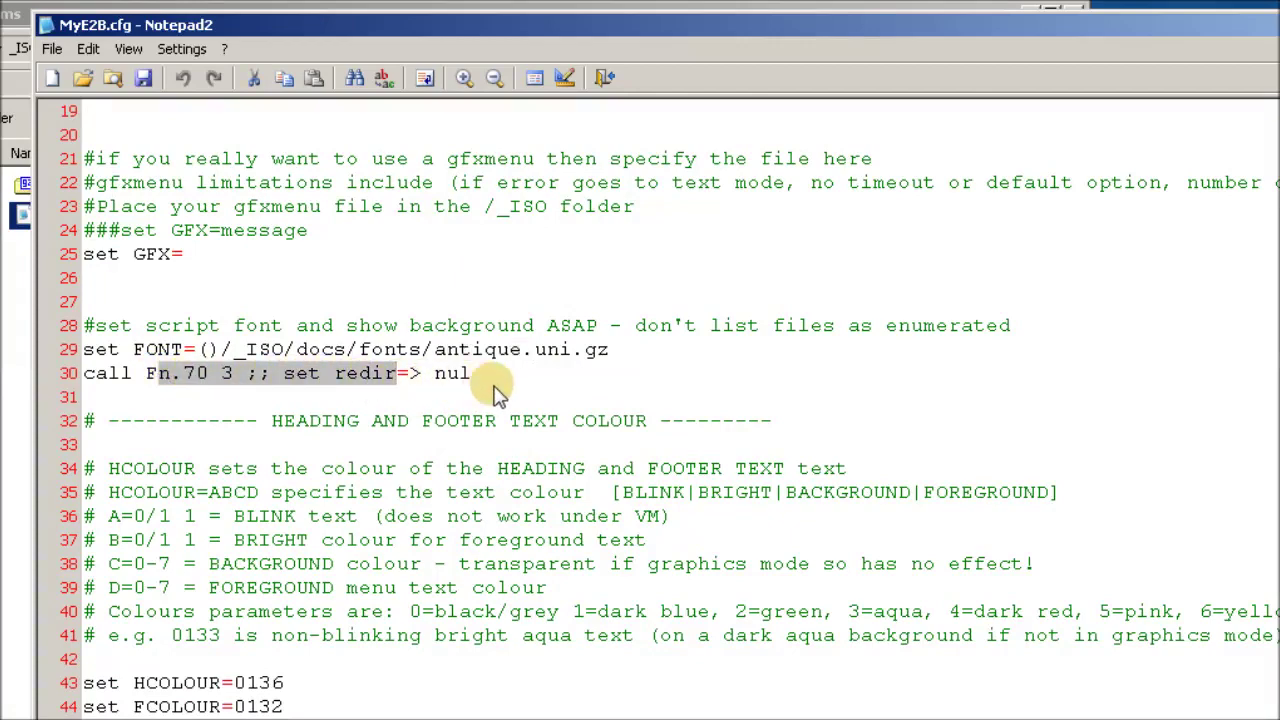
pyautogui.click(491, 391)
pyautogui.scroll(-3, 497, 397)
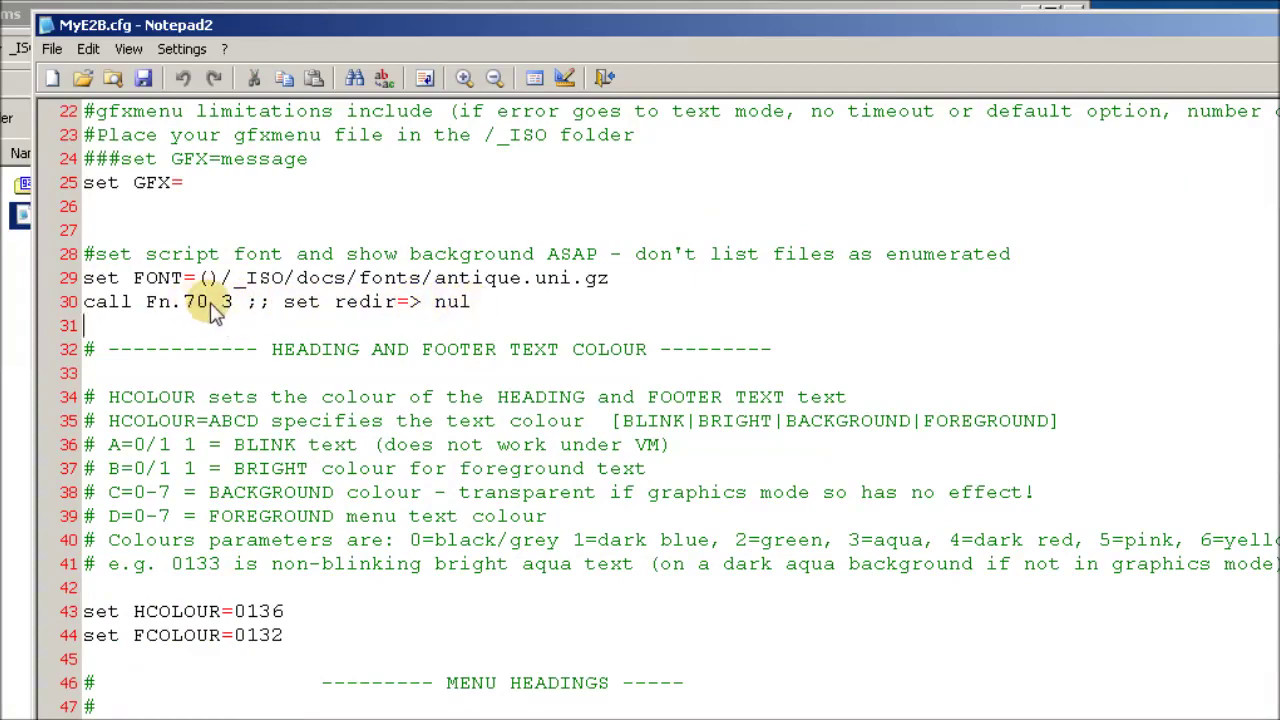
pyautogui.scroll(-5, 500, 368)
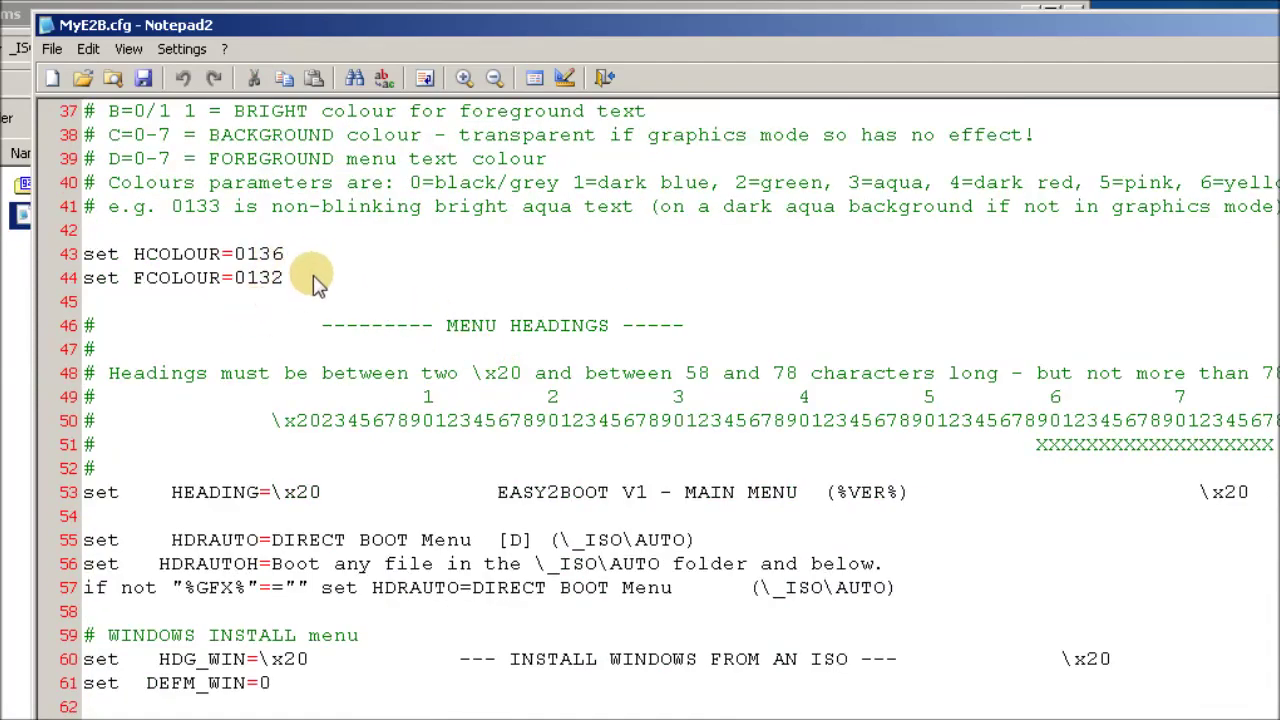
pyautogui.scroll(-4, 522, 645)
pyautogui.scroll(-10, 520, 630)
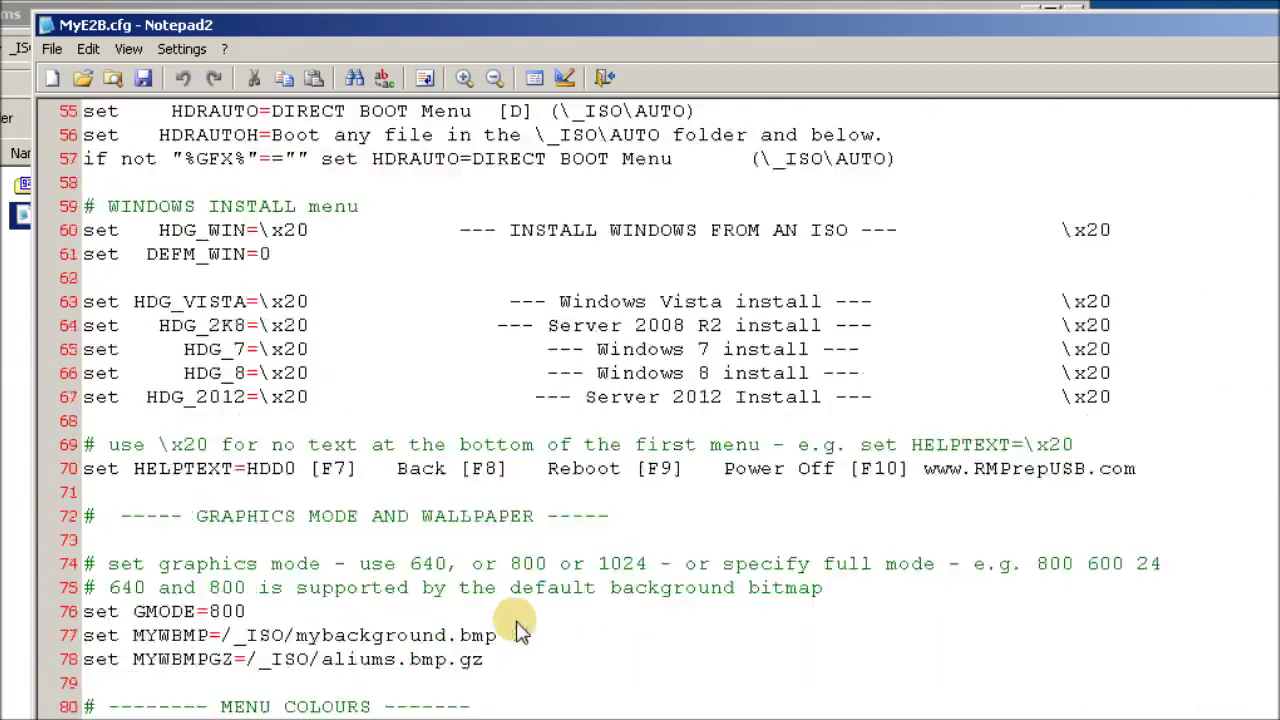
pyautogui.scroll(-1, 520, 625)
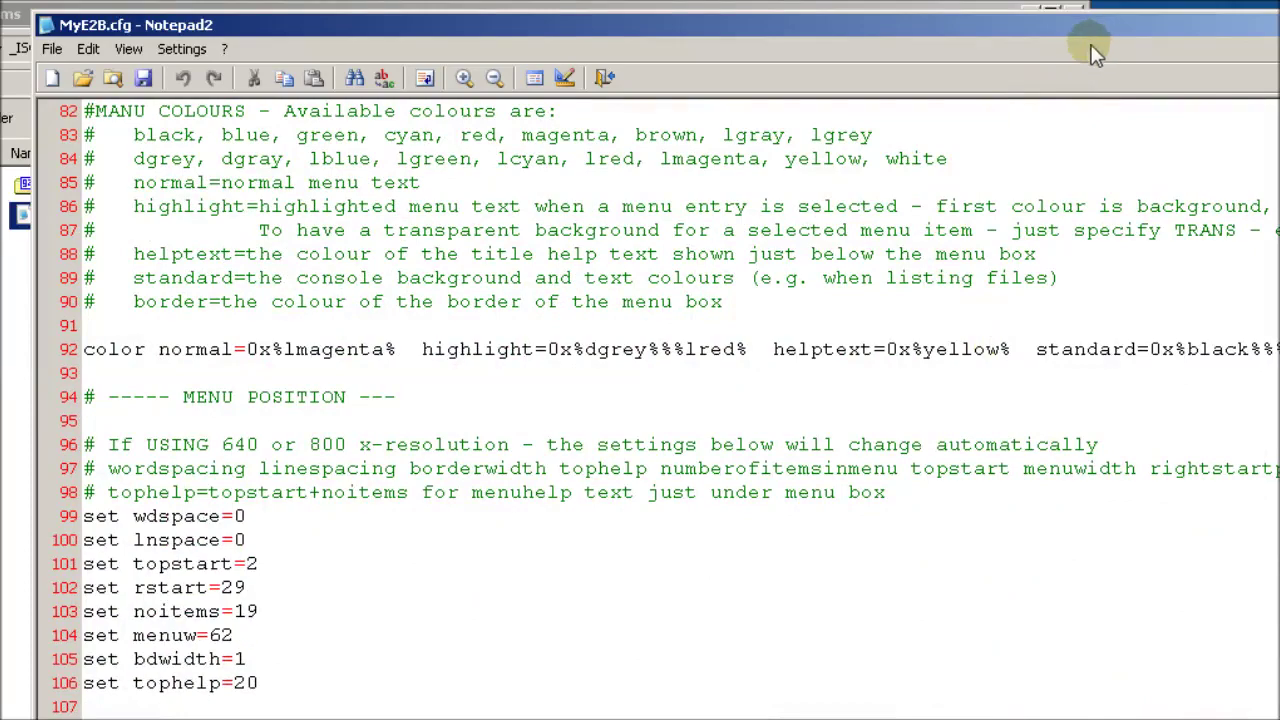
# - Close Notepad2 and paste the Aliums files into _ISO, replacing the existing MyE2B.cfg
pyautogui.hotkey('alt', 'F4')
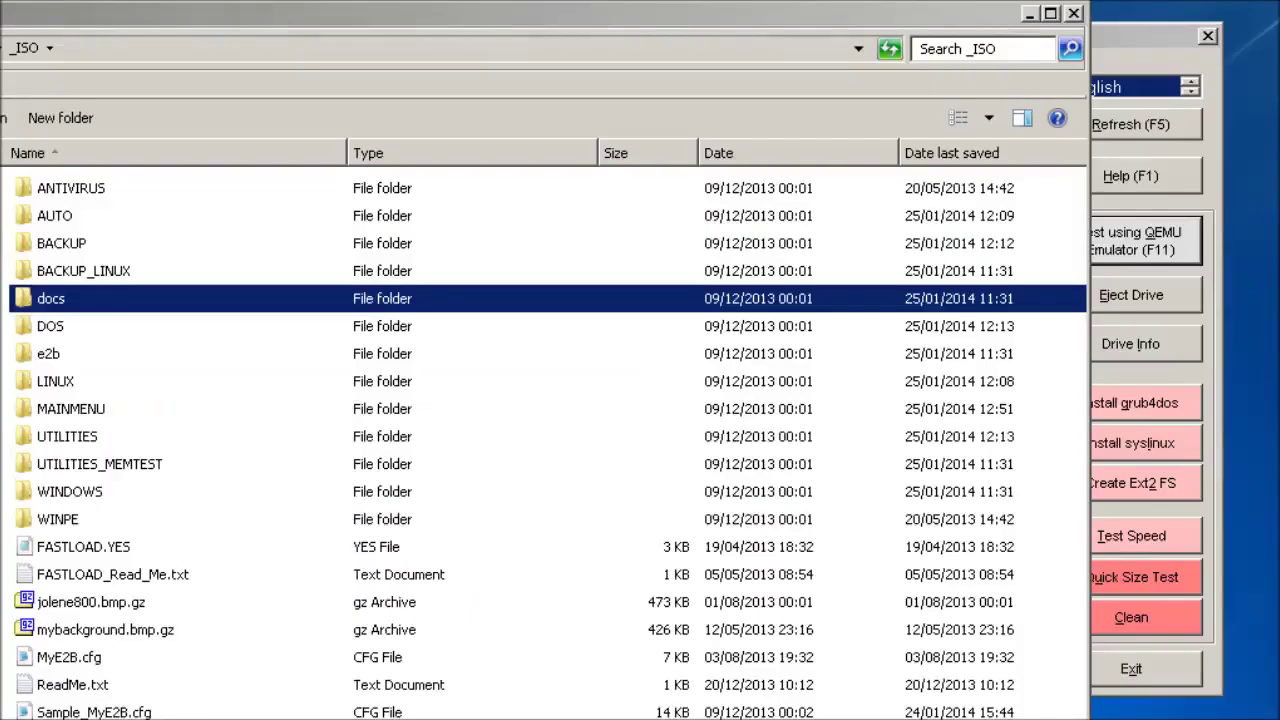
pyautogui.rightClick(548, 584)
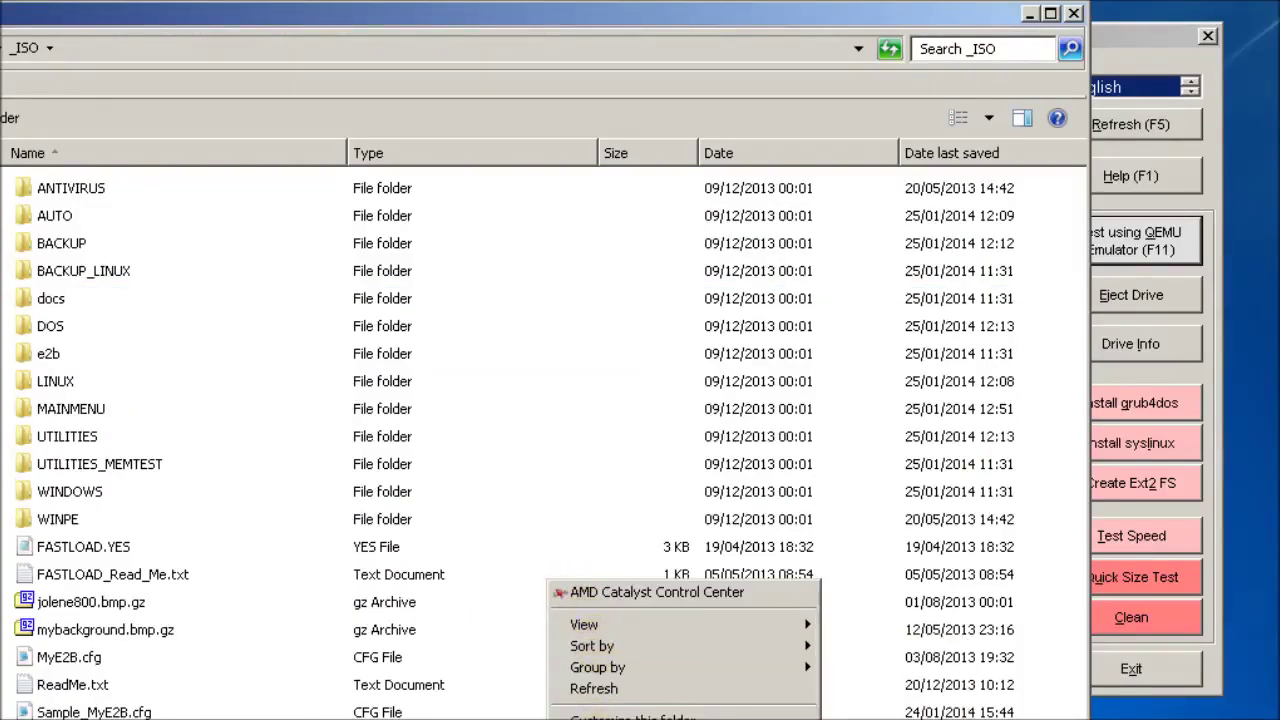
pyautogui.click(598, 719)
pyautogui.click(346, 493)
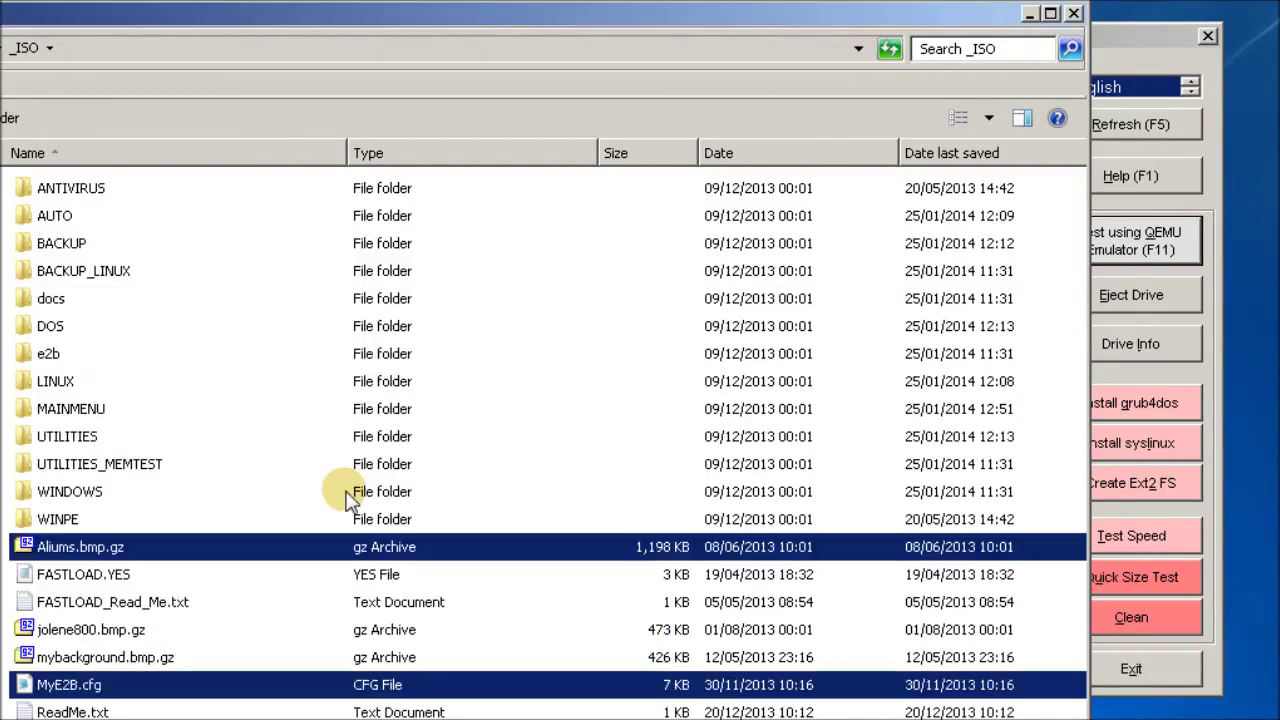